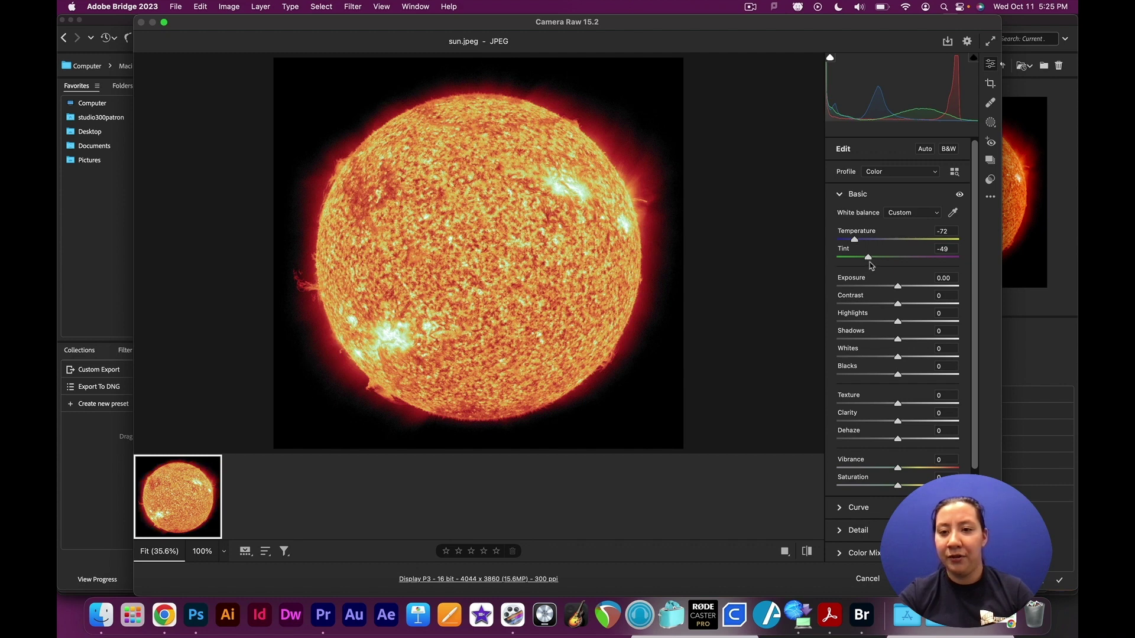
# Step: Set the sun image's tint to +38 and temperature to -62, and open it as a copy in Photoshop
pyautogui.moveTo(868, 260); pyautogui.dragTo(921, 261)
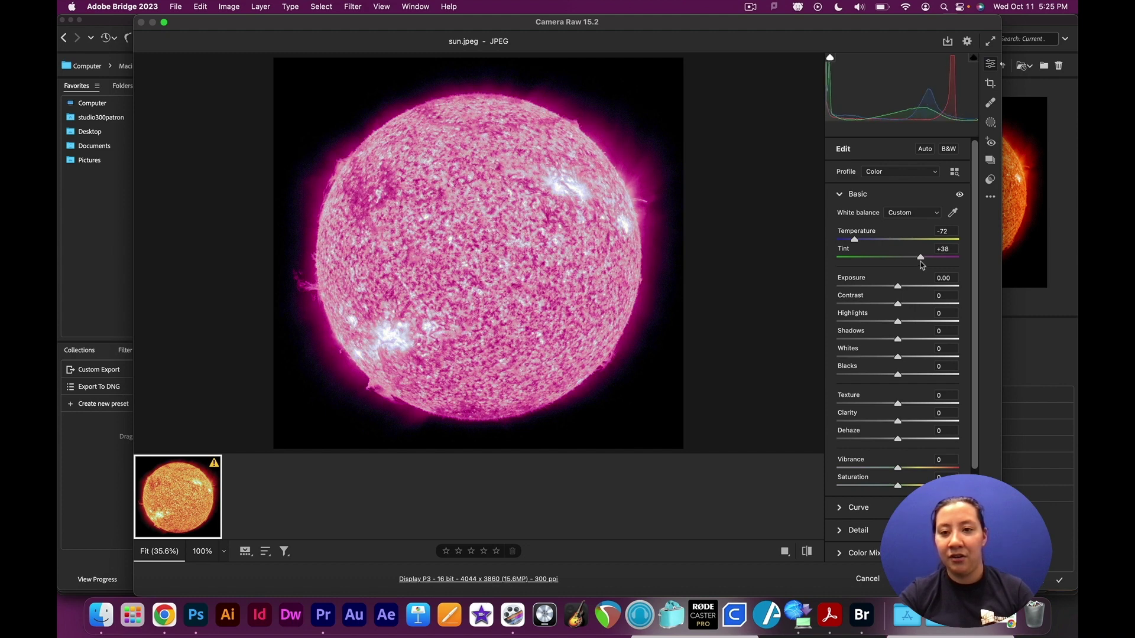
pyautogui.moveTo(854, 241); pyautogui.dragTo(860, 244)
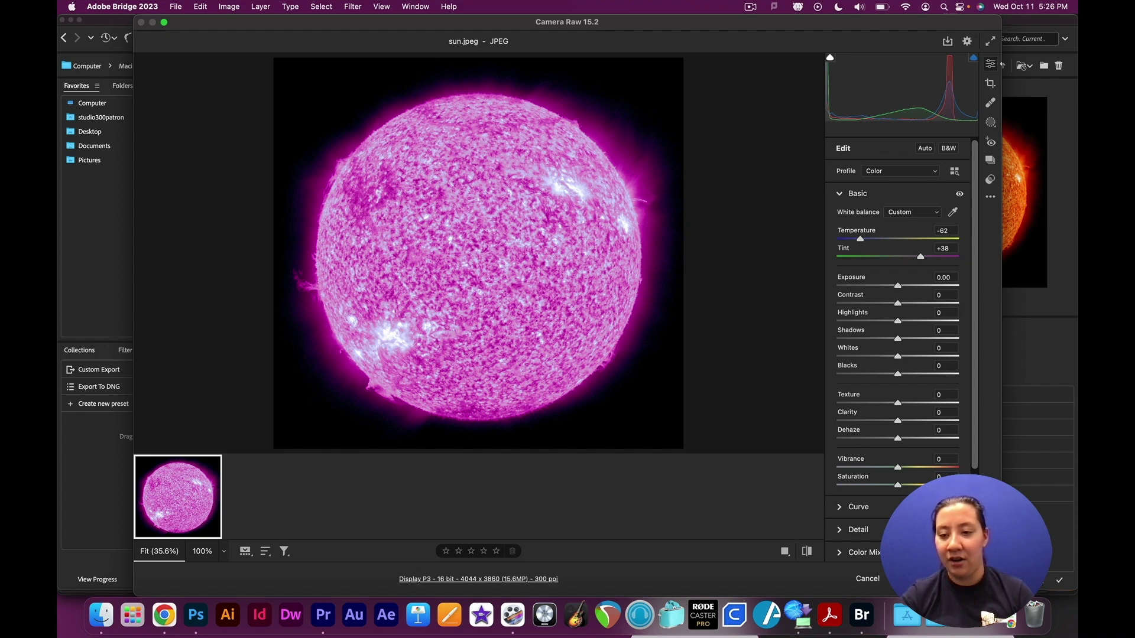
pyautogui.click(983, 580)
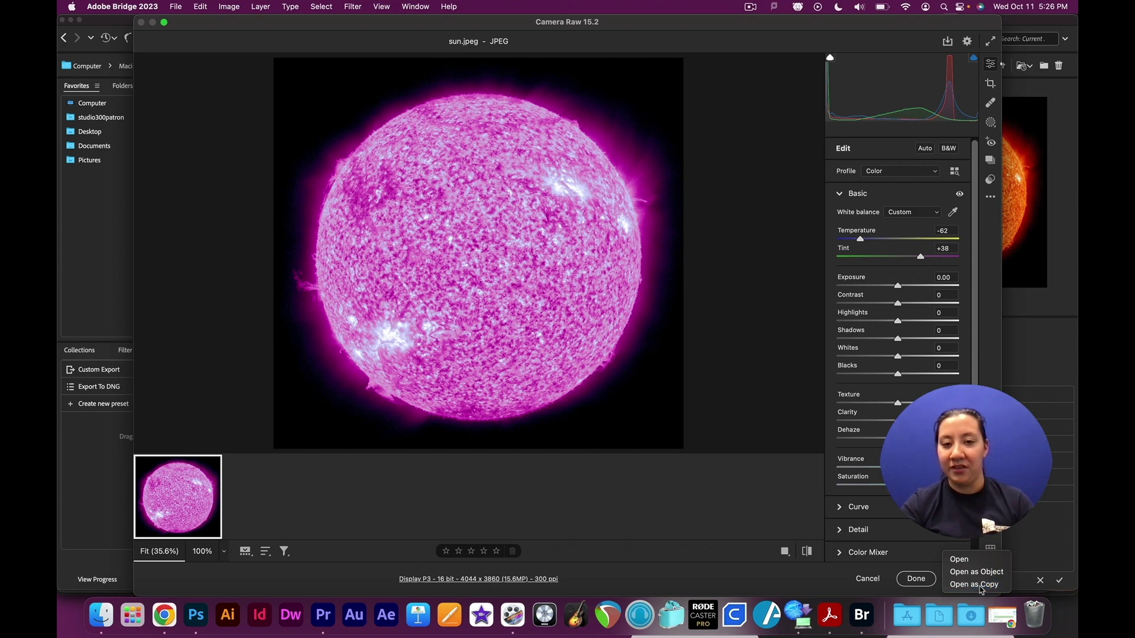
pyautogui.click(979, 585)
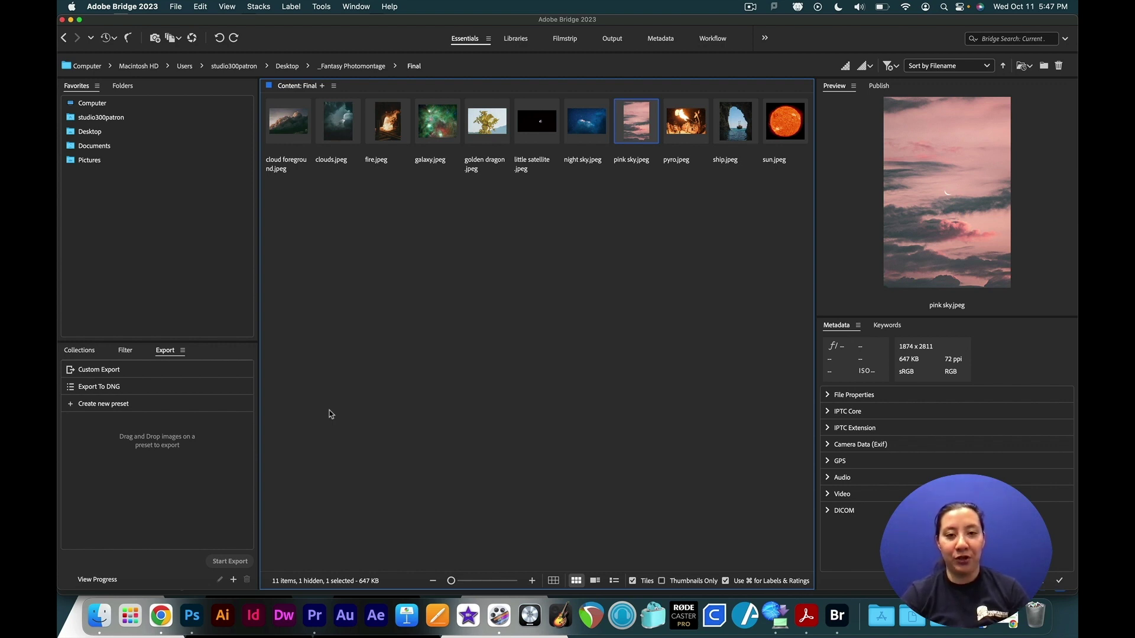
# Step: Switch to Photoshop and set up a new document from the Poster preset in landscape orientation, 24 x 18 inches at 300 ppi
pyautogui.click(193, 617)
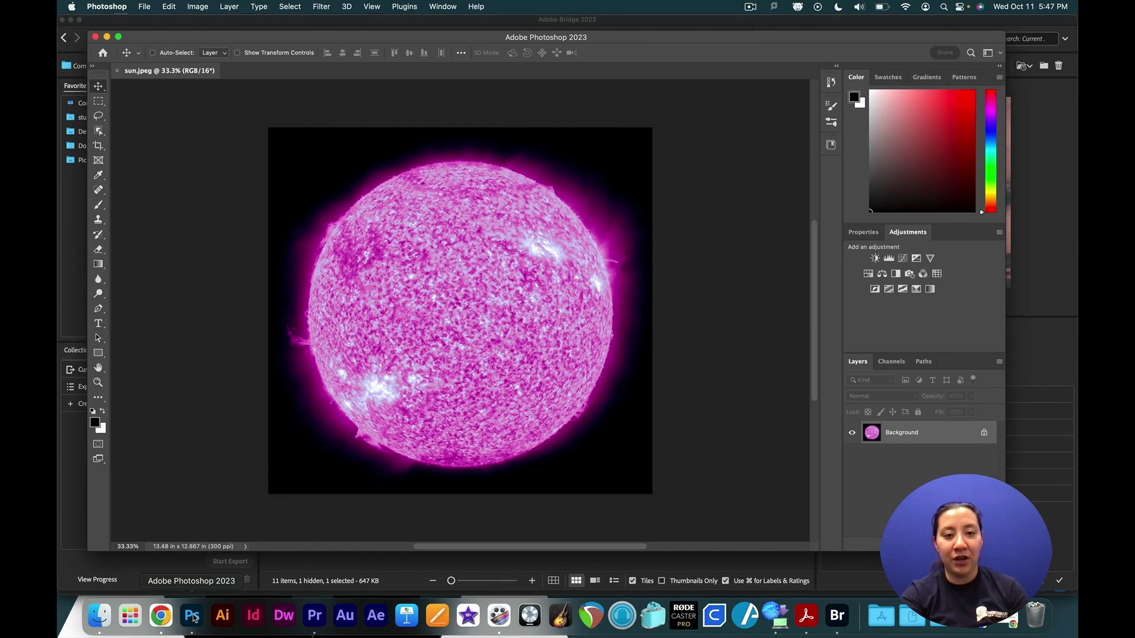
pyautogui.click(145, 7)
pyautogui.click(155, 23)
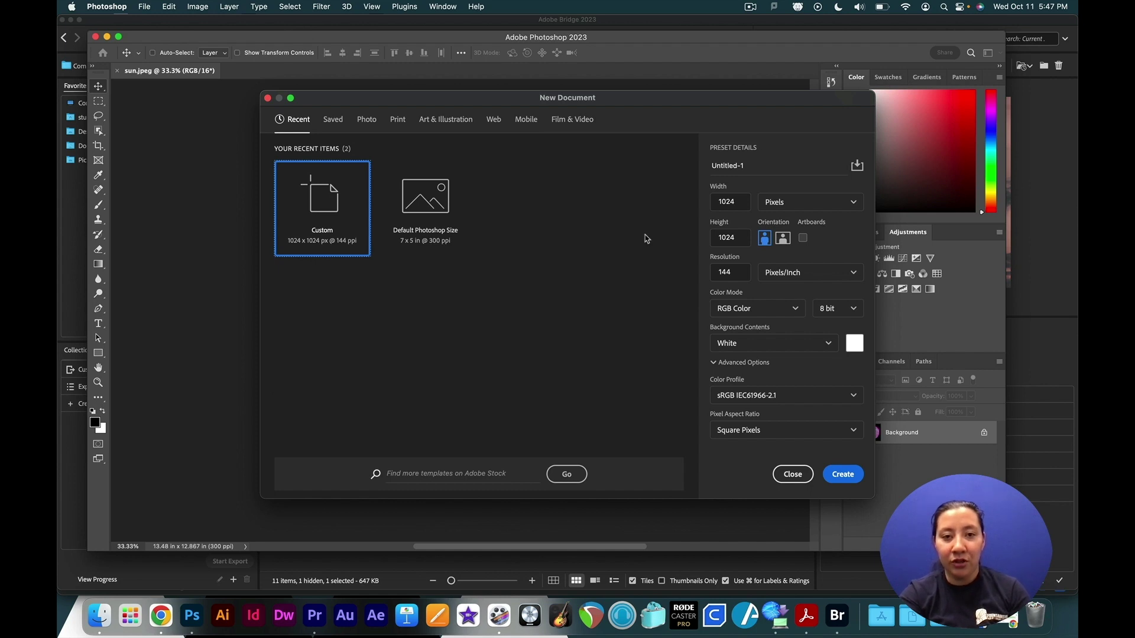
pyautogui.click(398, 120)
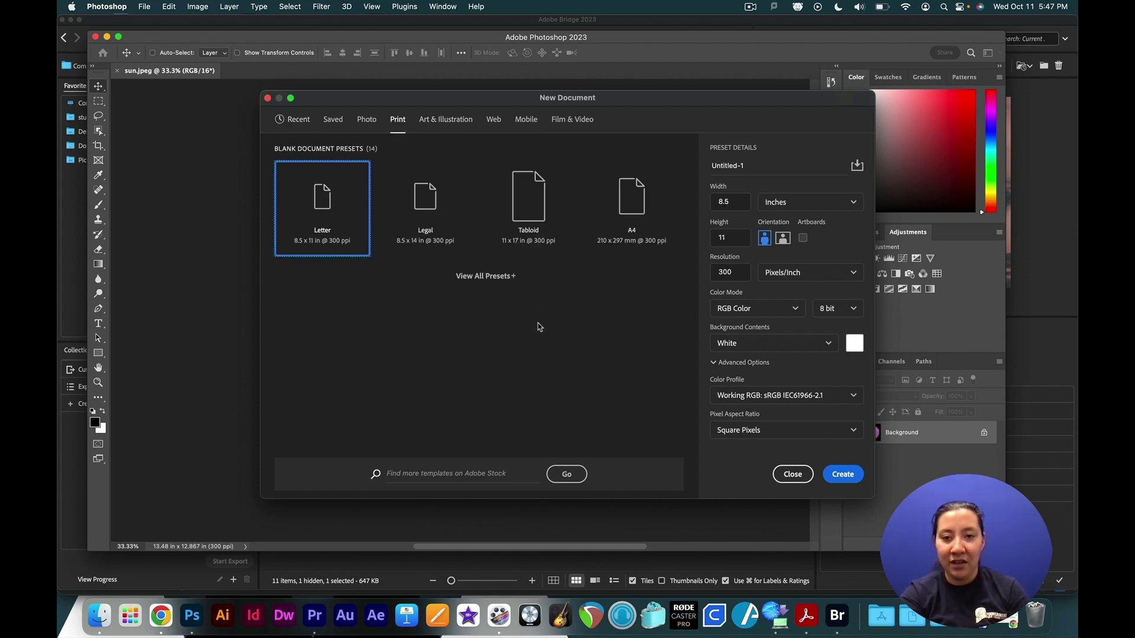
pyautogui.click(450, 121)
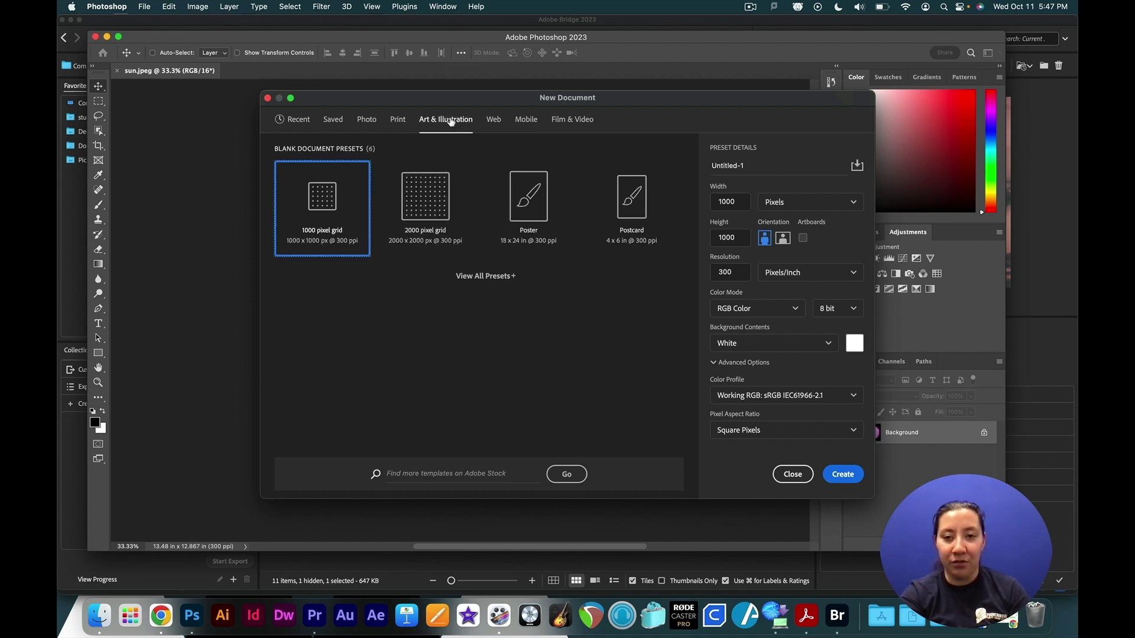
pyautogui.click(529, 211)
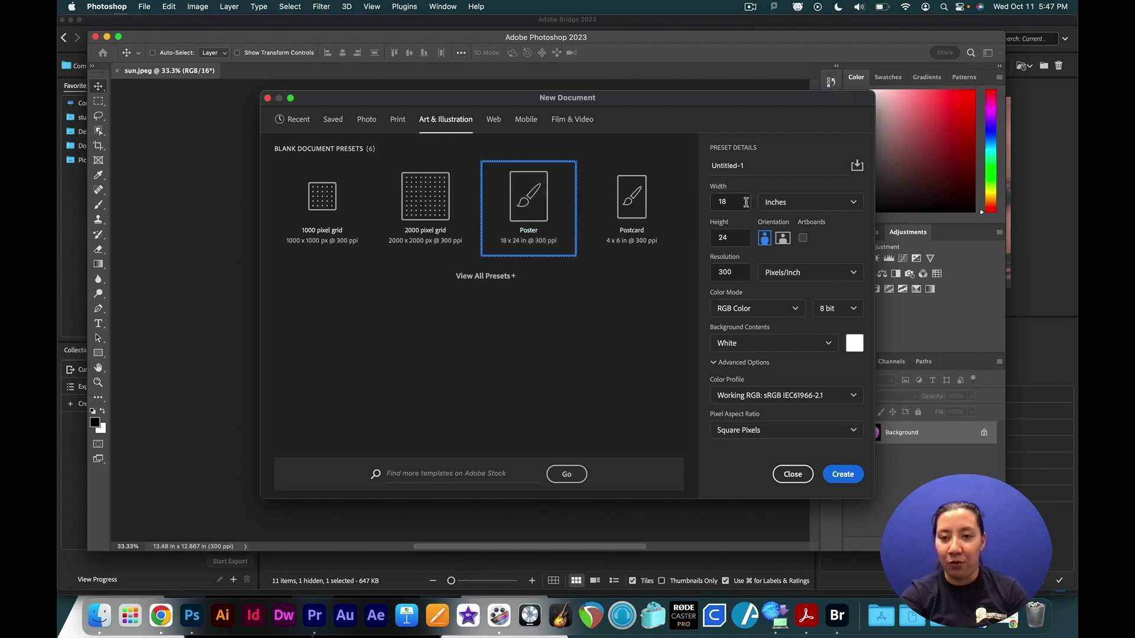
pyautogui.click(784, 238)
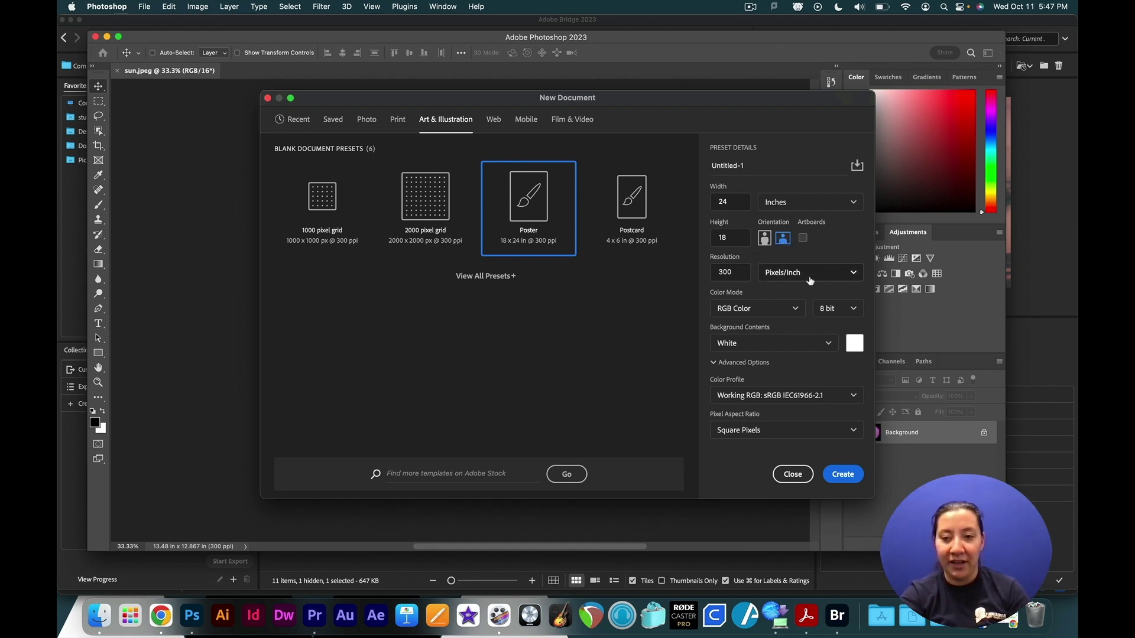
# Step: Choose the Adobe RGB (1998) color profile for the new RGB Color poster and create the document
pyautogui.click(792, 309)
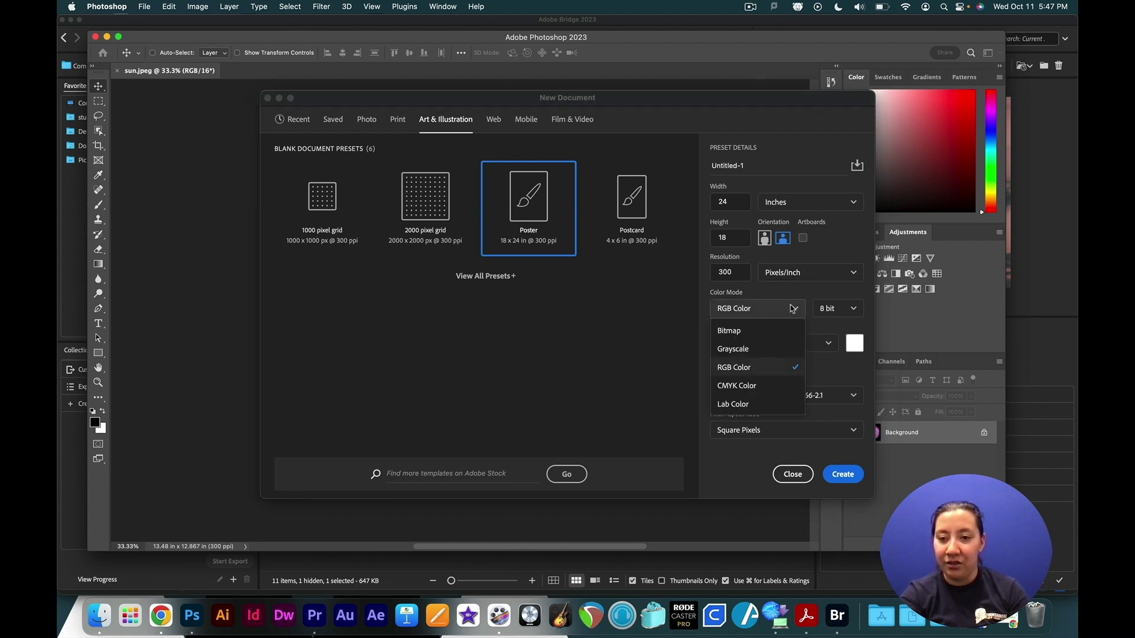
pyautogui.click(819, 297)
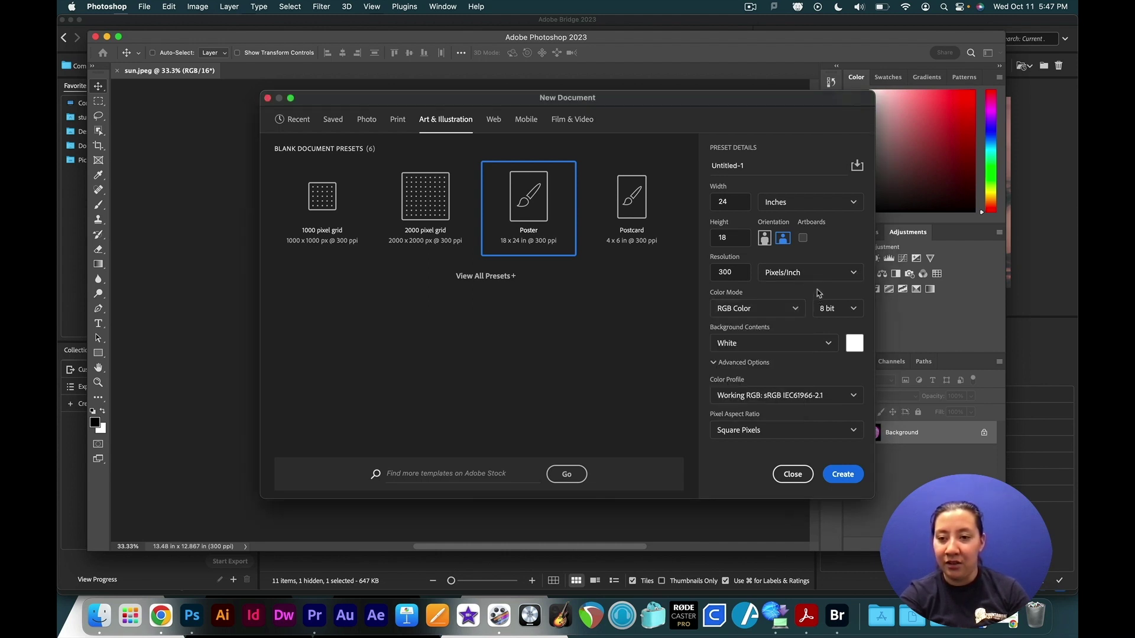
pyautogui.click(768, 400)
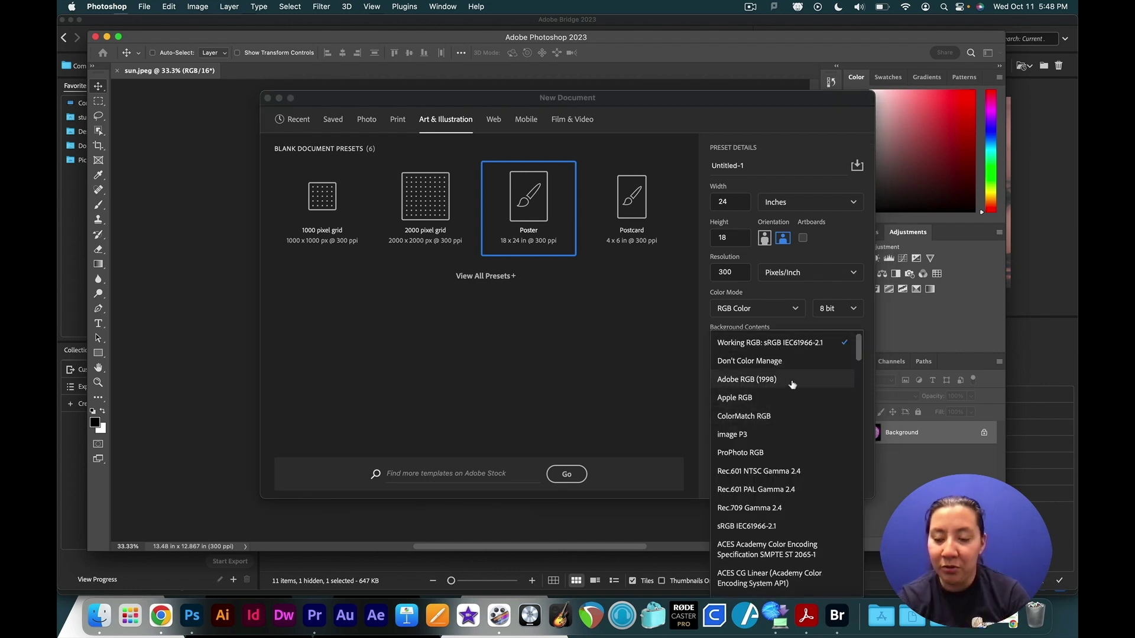
pyautogui.click(791, 385)
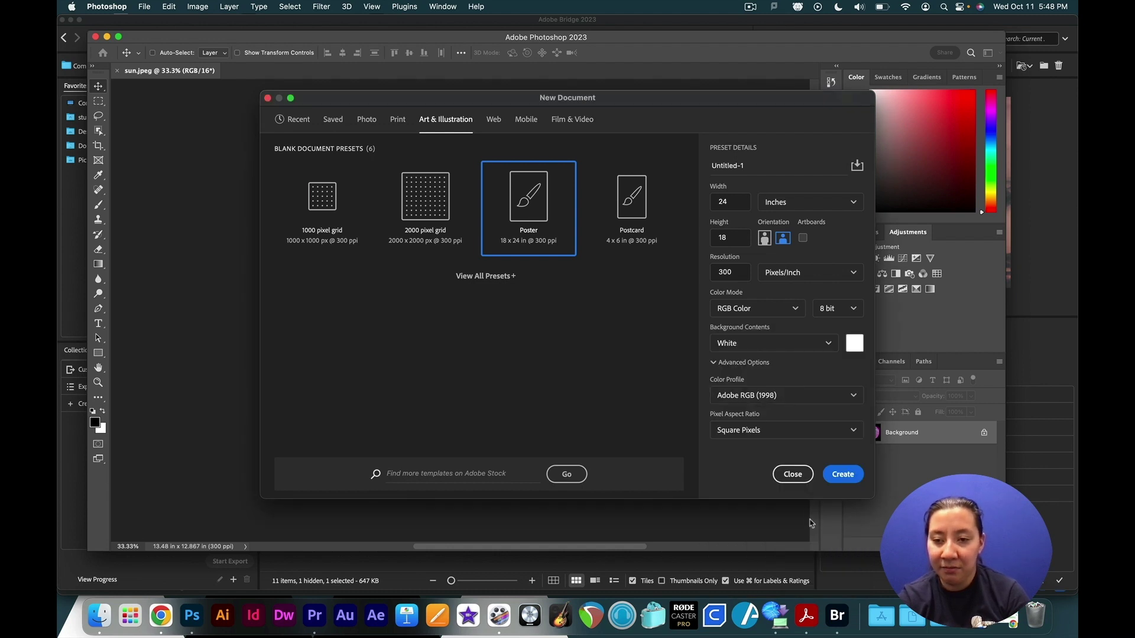
pyautogui.click(852, 480)
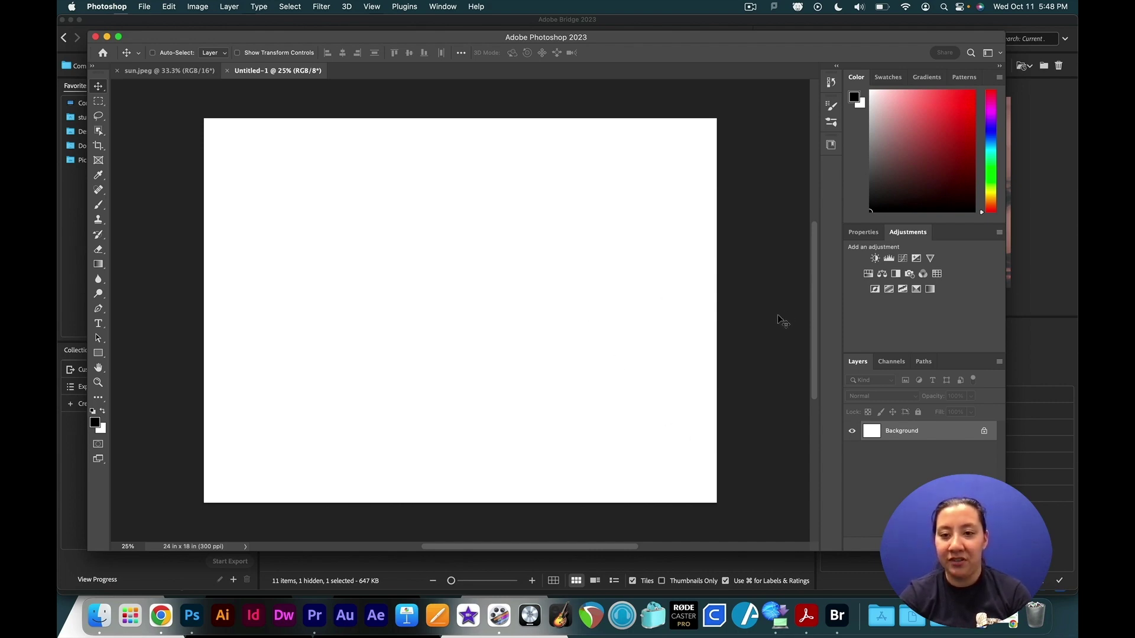
# Step: Switch to Bridge, enlarge the image preview area, and open pink sky.jpeg in Photoshop
pyautogui.hotkey('ctrl', 'Up')
pyautogui.click(887, 491)
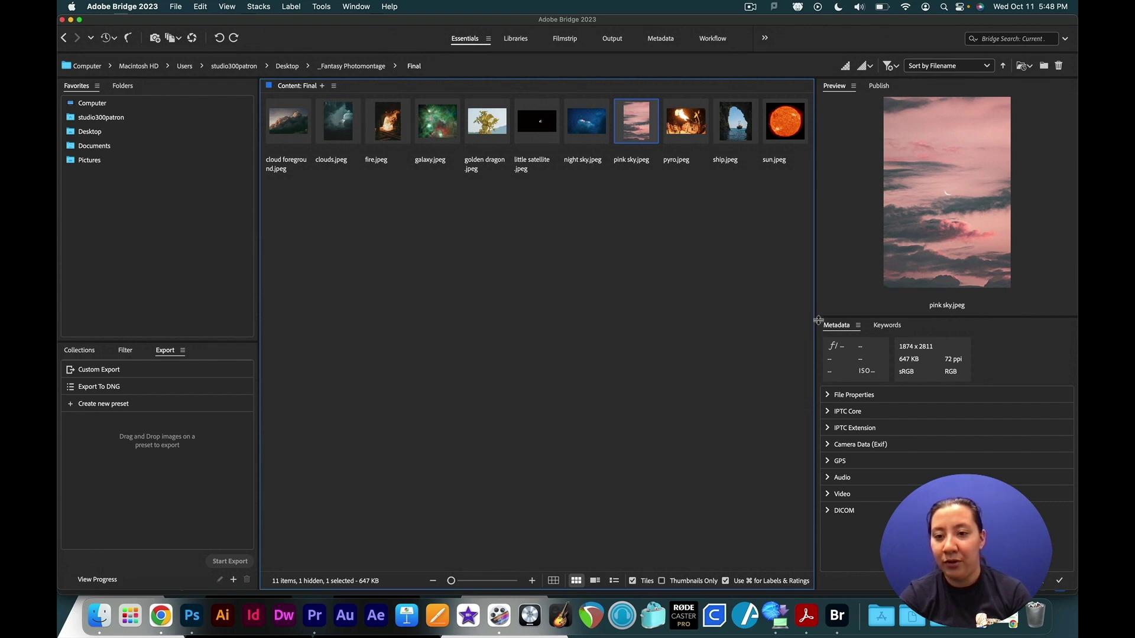
pyautogui.moveTo(818, 316); pyautogui.dragTo(860, 518)
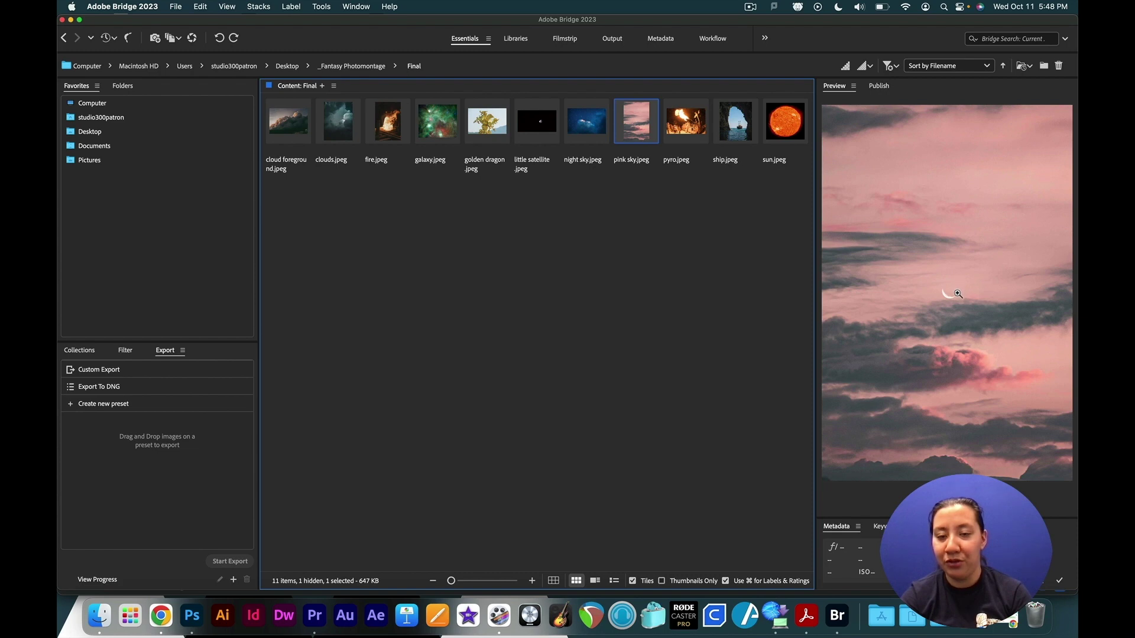
pyautogui.doubleClick(632, 126)
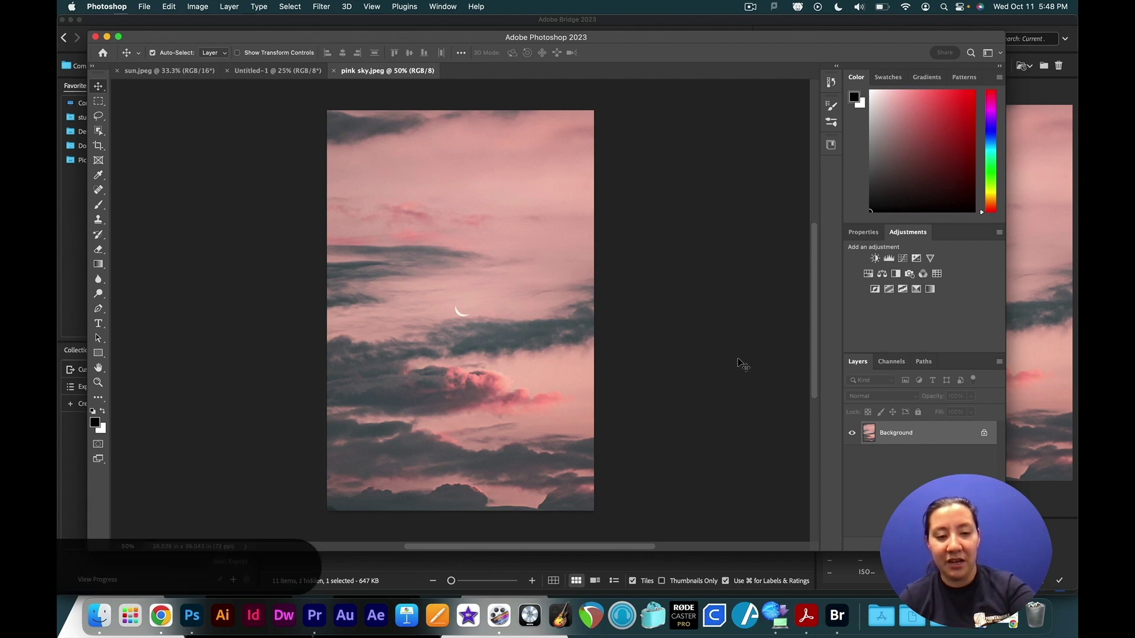
# Step: Copy the entire pink sky image and paste it into the blank poster document, accepting the color profile conversion
pyautogui.press('super+a')
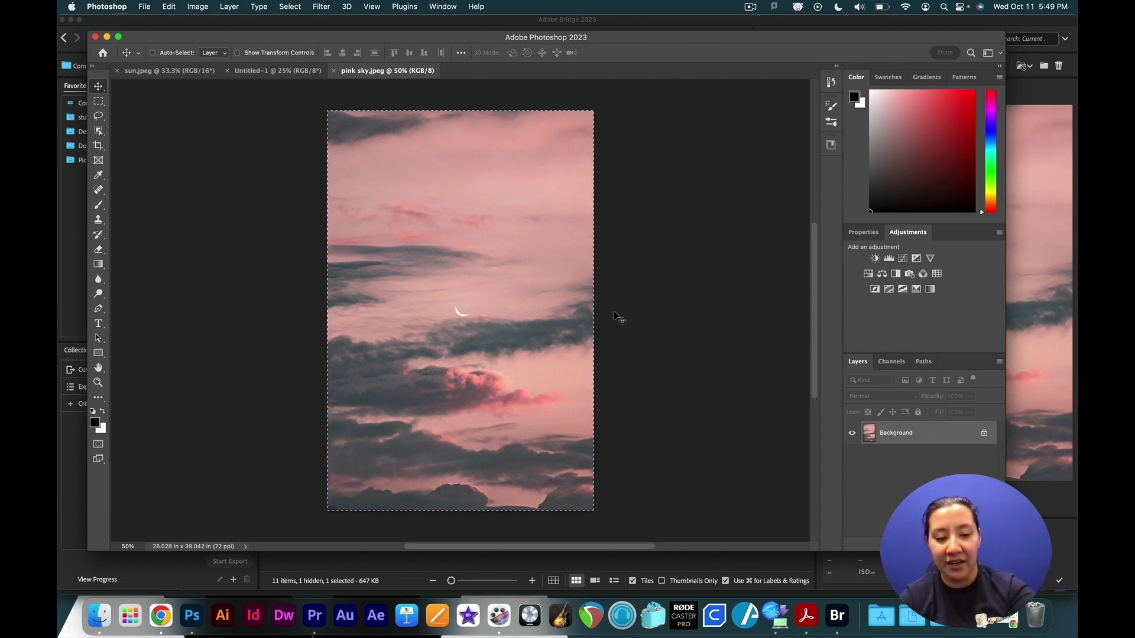
pyautogui.press('super+c')
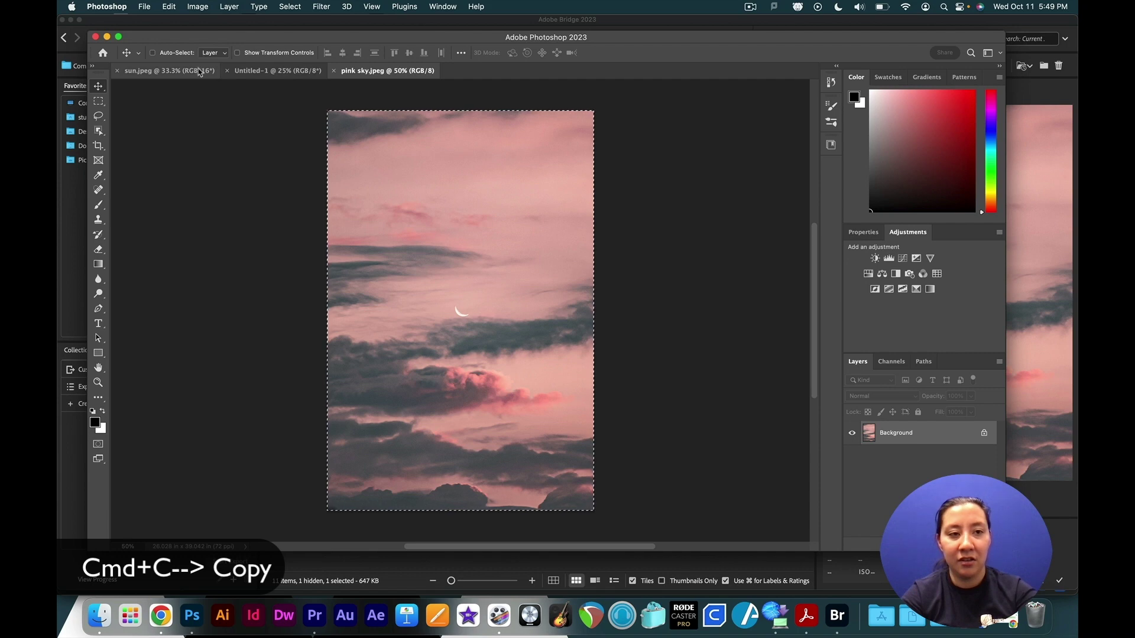
pyautogui.click(169, 70)
pyautogui.click(278, 70)
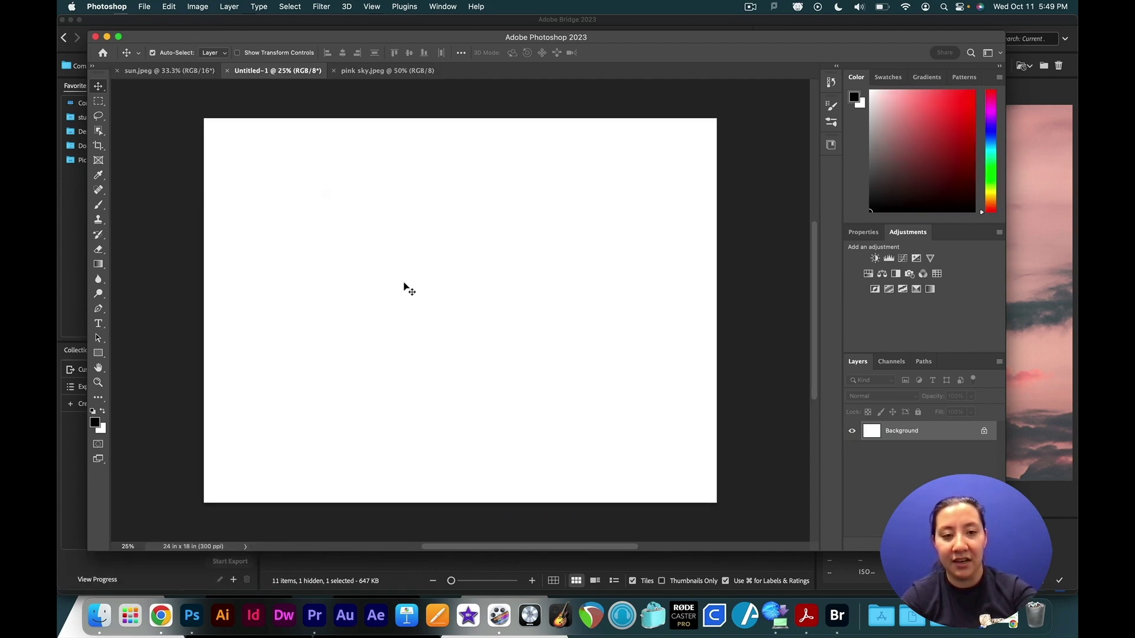
pyautogui.press('super+v')
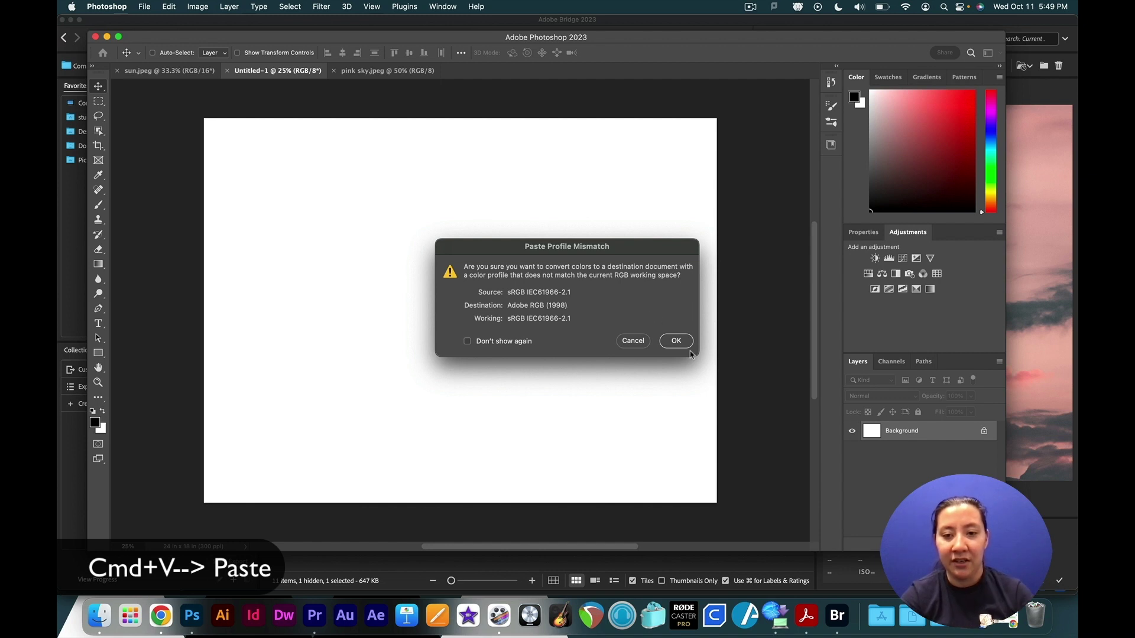
pyautogui.click(677, 341)
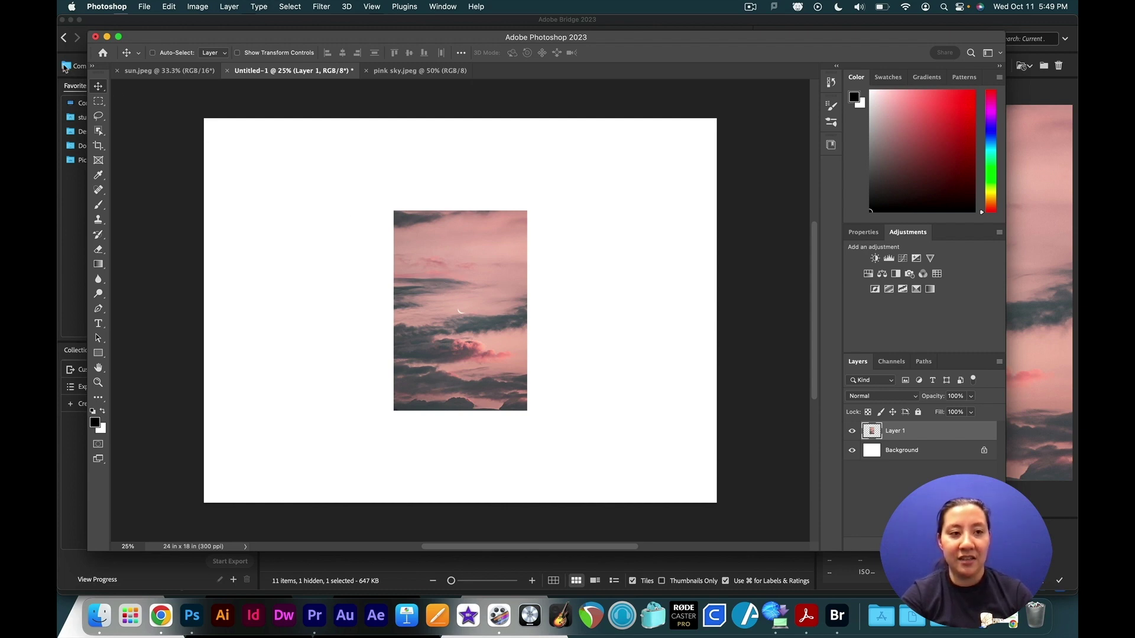
# Step: Try enlarging the pasted sky layer proportionally to about 464% with Free Transform
pyautogui.press('super')
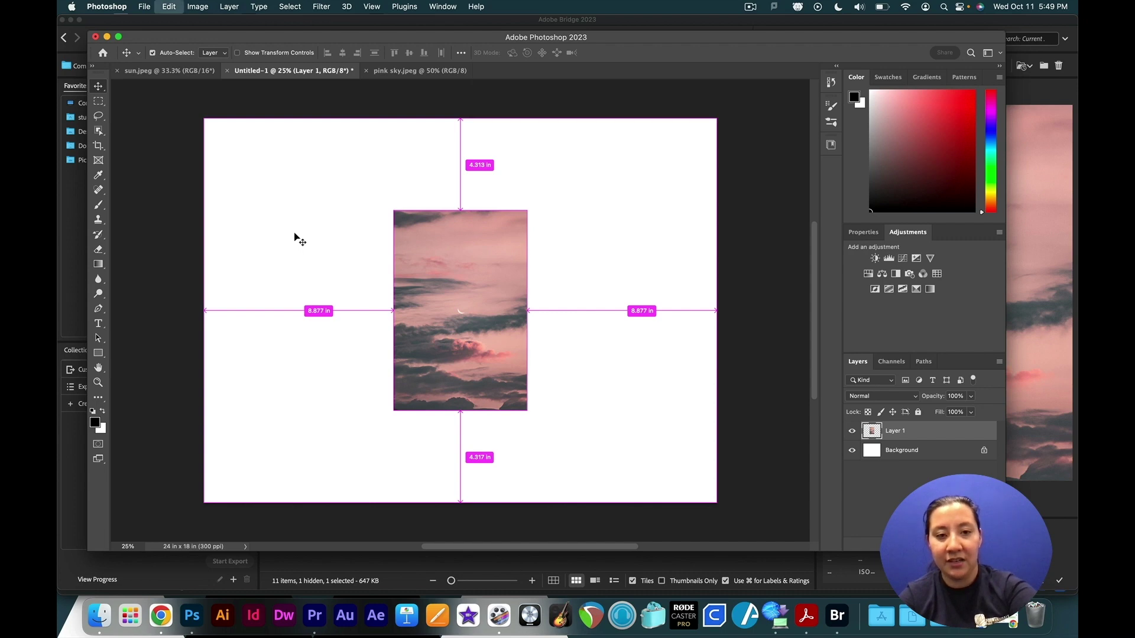
pyautogui.press('super+t')
pyautogui.moveTo(390, 207); pyautogui.dragTo(542, 406)
pyautogui.scroll(-10, 542, 405)
pyautogui.hscroll(5, 542, 406)
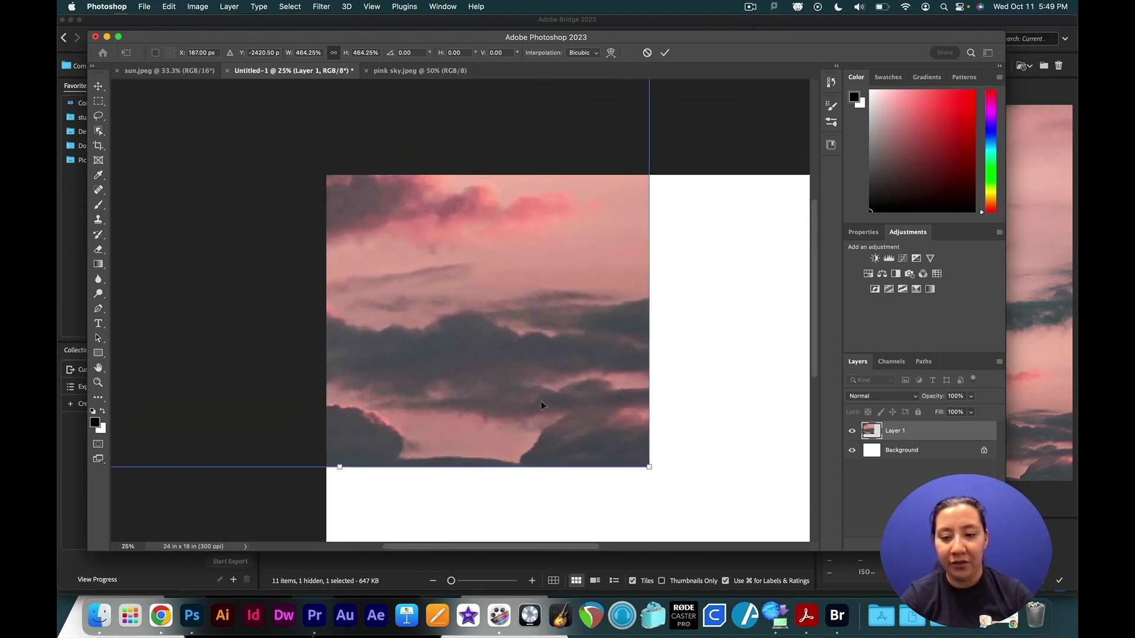
pyautogui.press('Return')
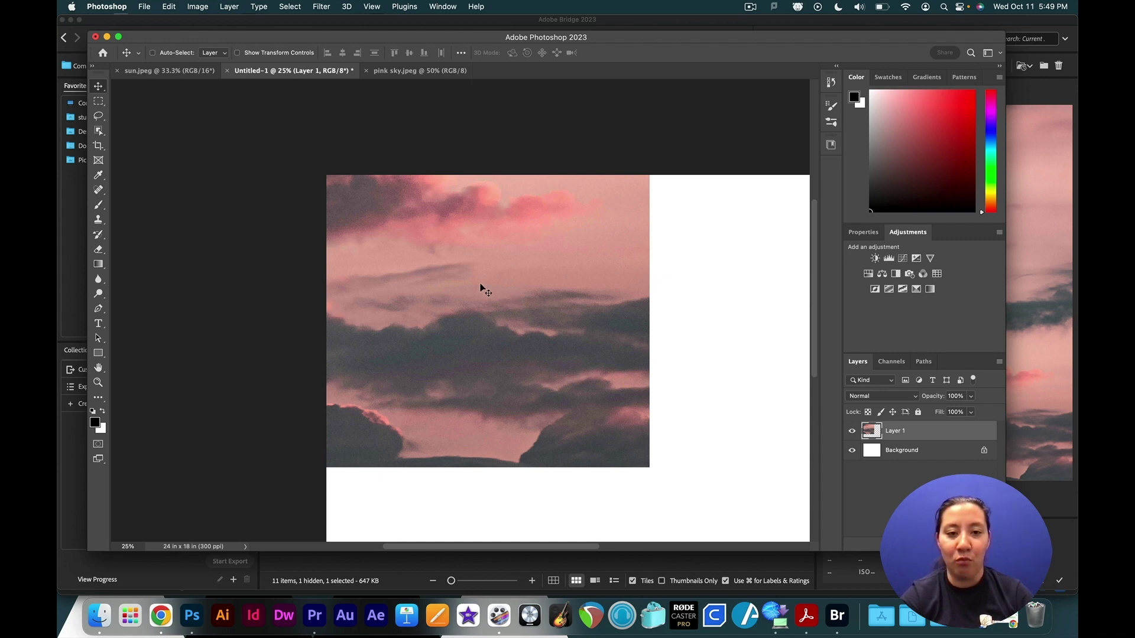
# Step: Try repositioning the enlarged sky layer so it covers the canvas from top to bottom, with the crescent moon in the upper part
pyautogui.press('super+t')
pyautogui.moveTo(647, 467); pyautogui.dragTo(668, 352)
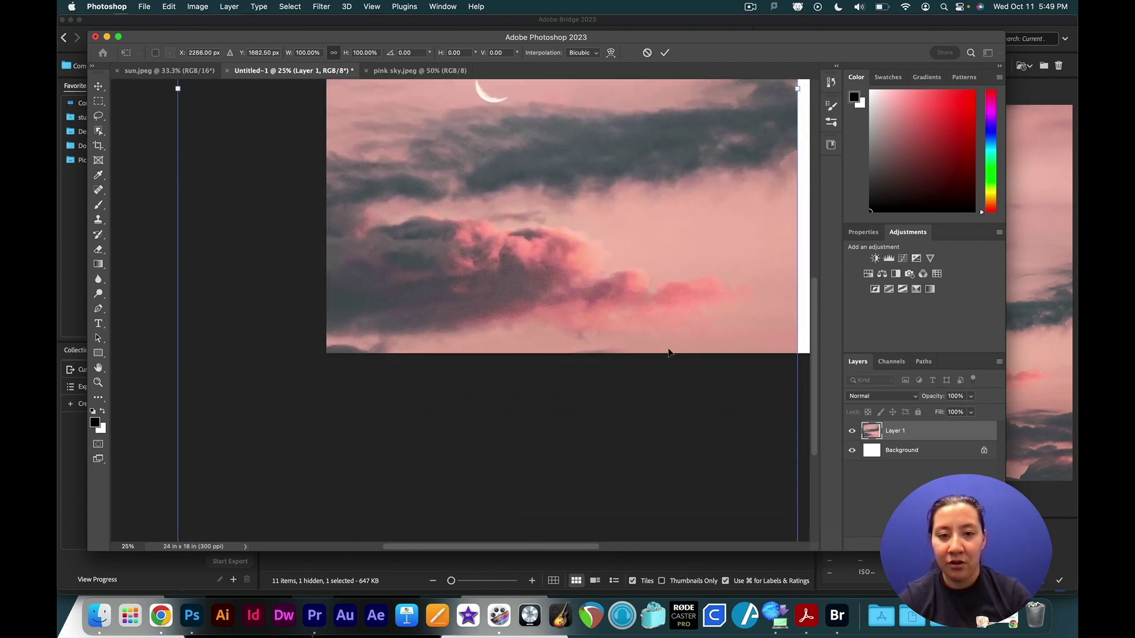
pyautogui.scroll(5, 658, 319)
pyautogui.hscroll(-3, 657, 319)
pyautogui.hscroll(5, 657, 320)
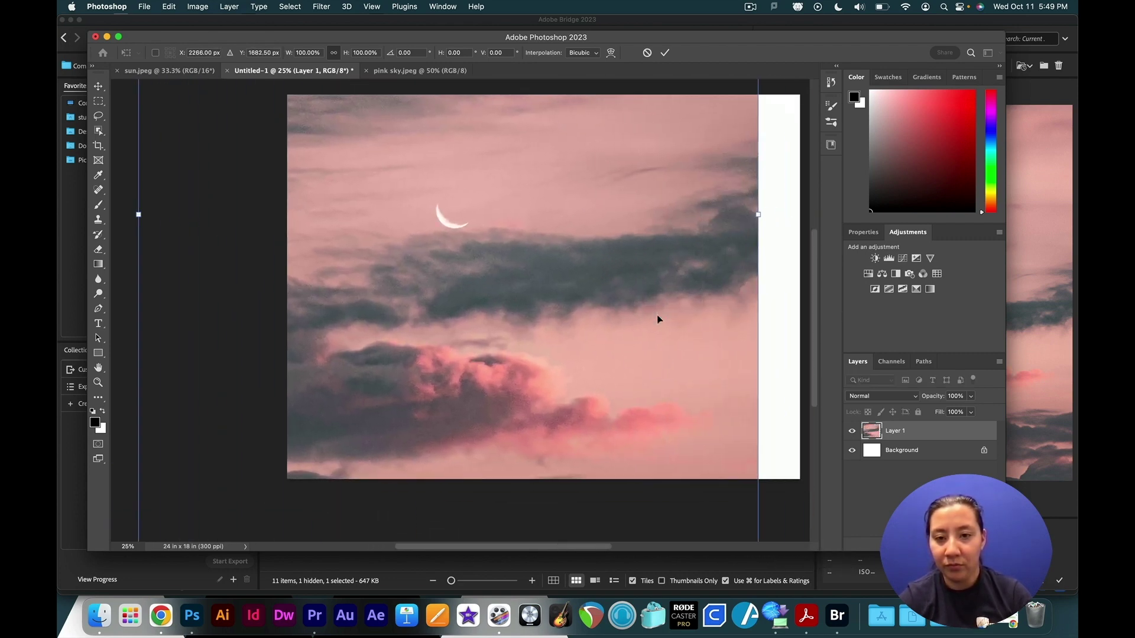
pyautogui.press('Return')
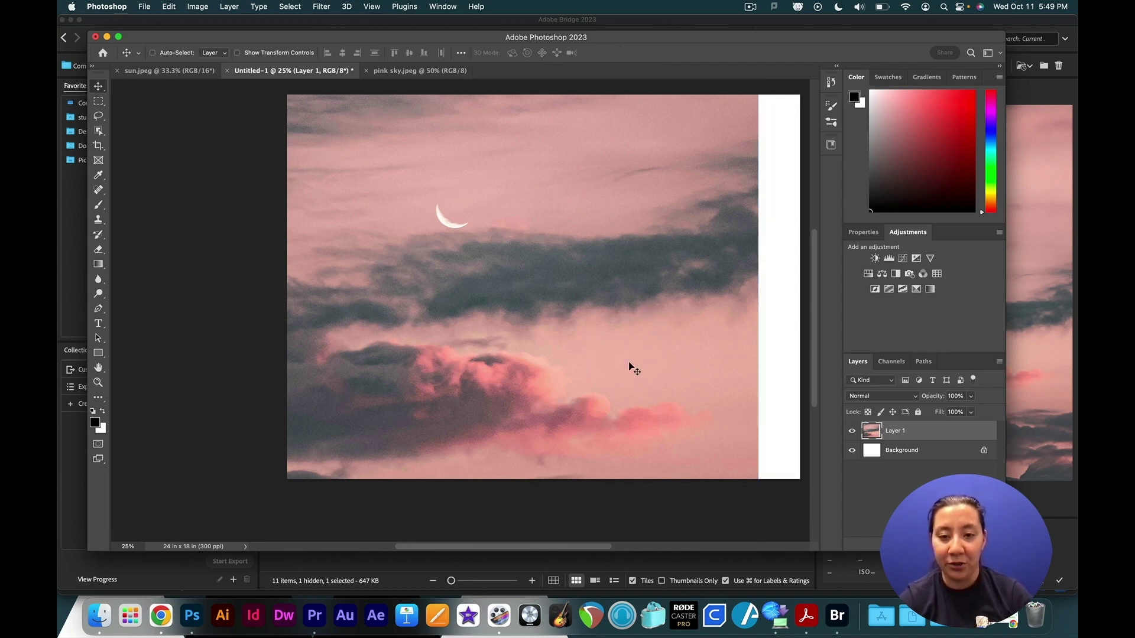
pyautogui.hscroll(3, 630, 365)
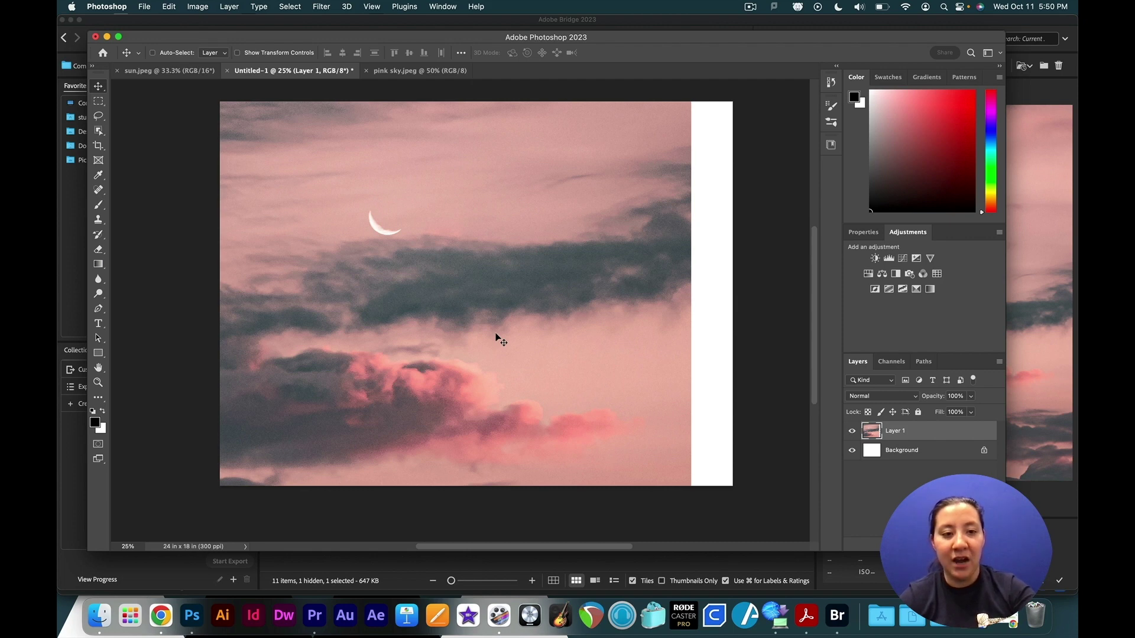
# Step: Undo the repositioning and the enlargement of the sky layer
pyautogui.press('super+z')
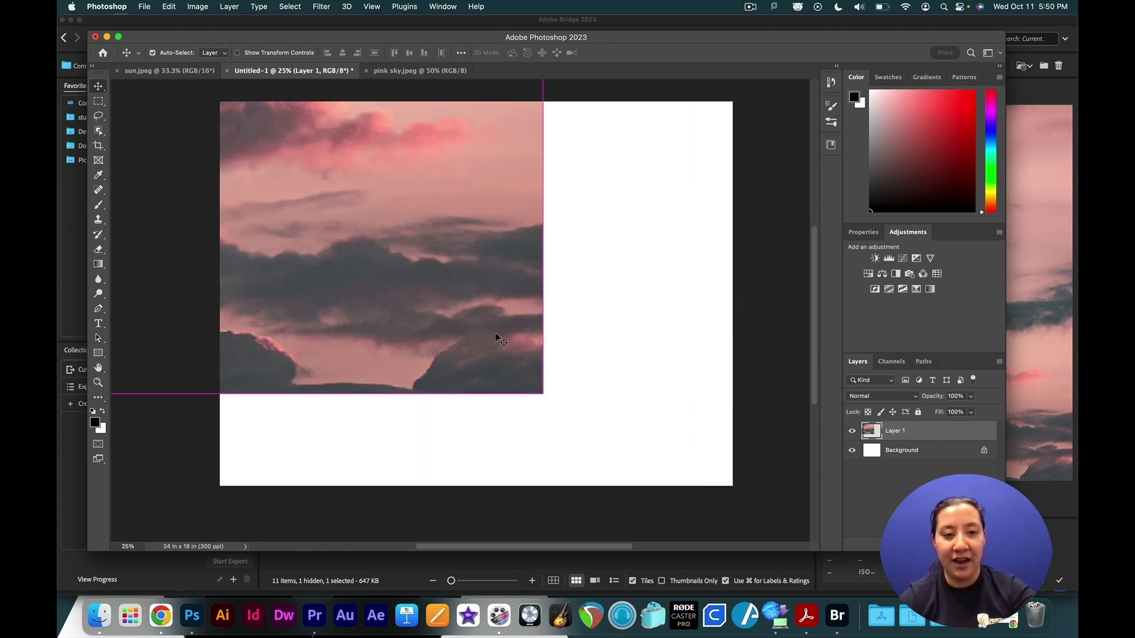
pyautogui.press('super+z')
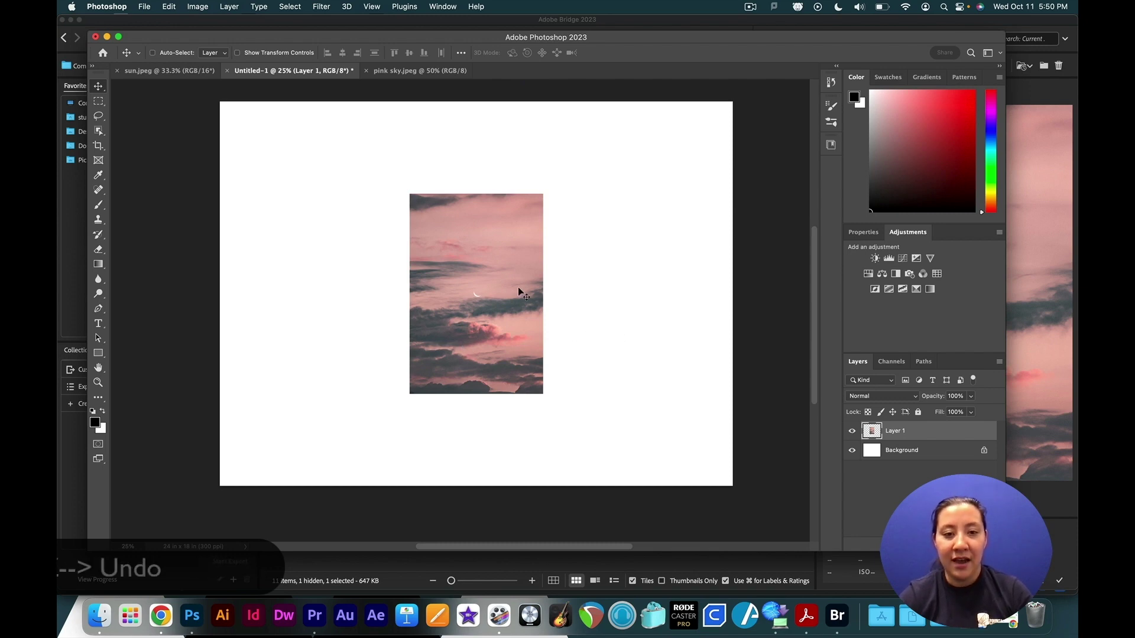
pyautogui.keyDown('alt'); pyautogui.click(873, 430); pyautogui.keyUp('alt')
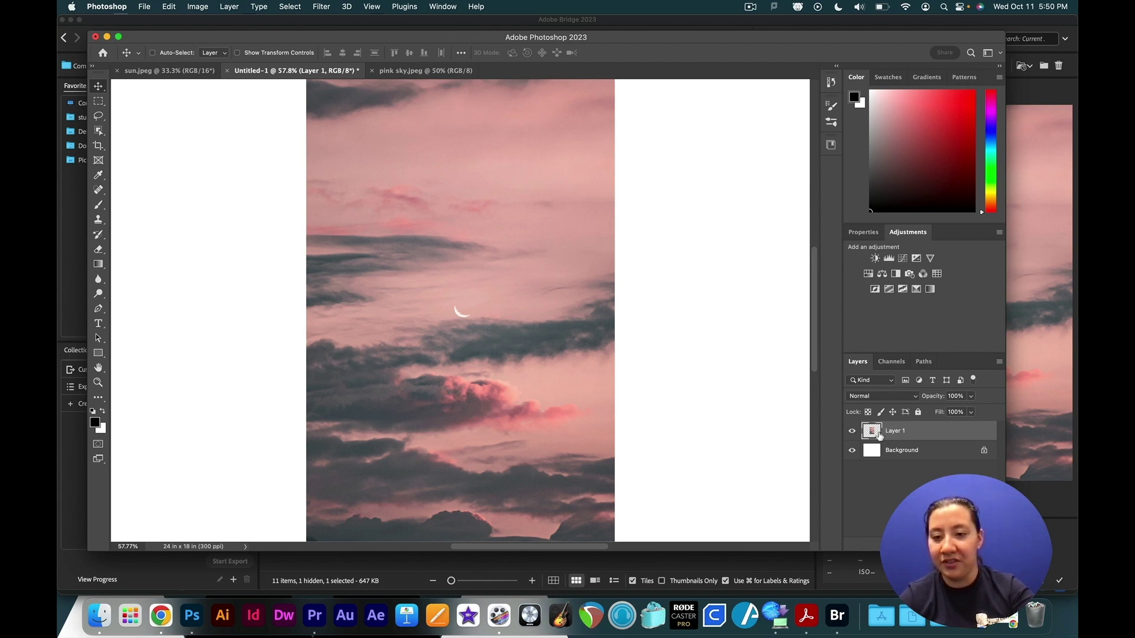
pyautogui.rightClick(878, 435)
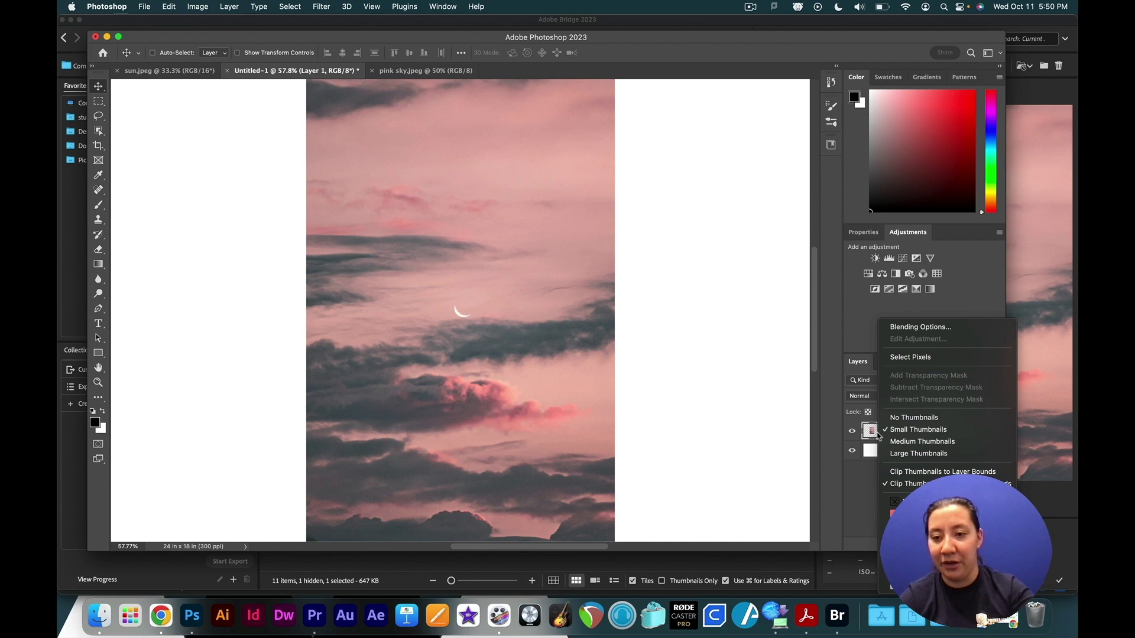
pyautogui.click(882, 434)
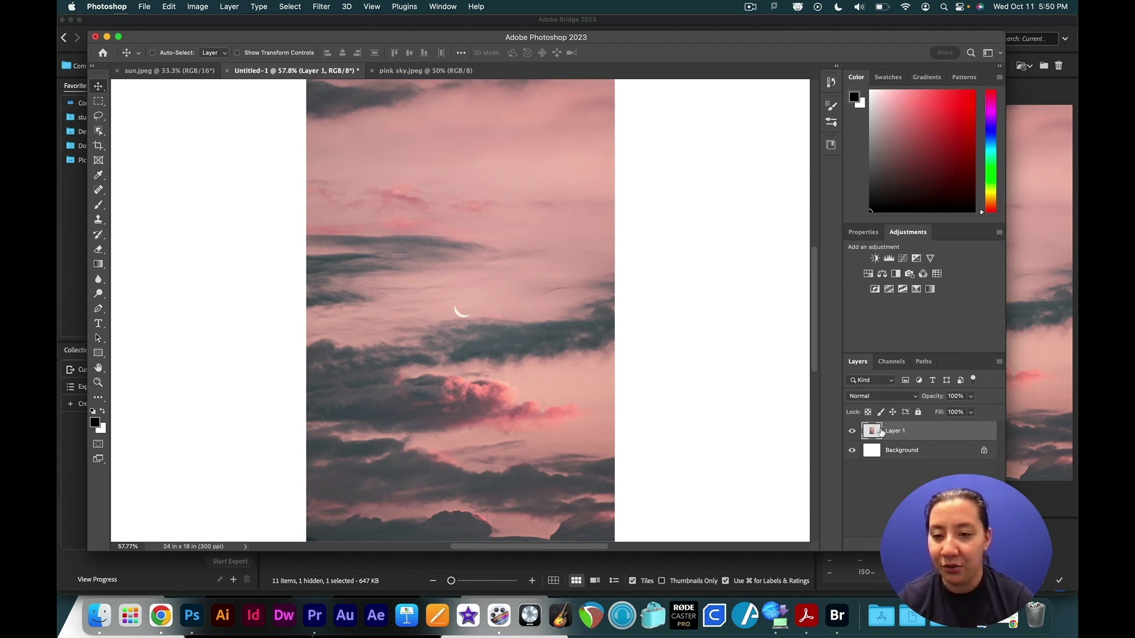
# Step: Convert the pasted pink sky layer to a Smart Object
pyautogui.rightClick(877, 432)
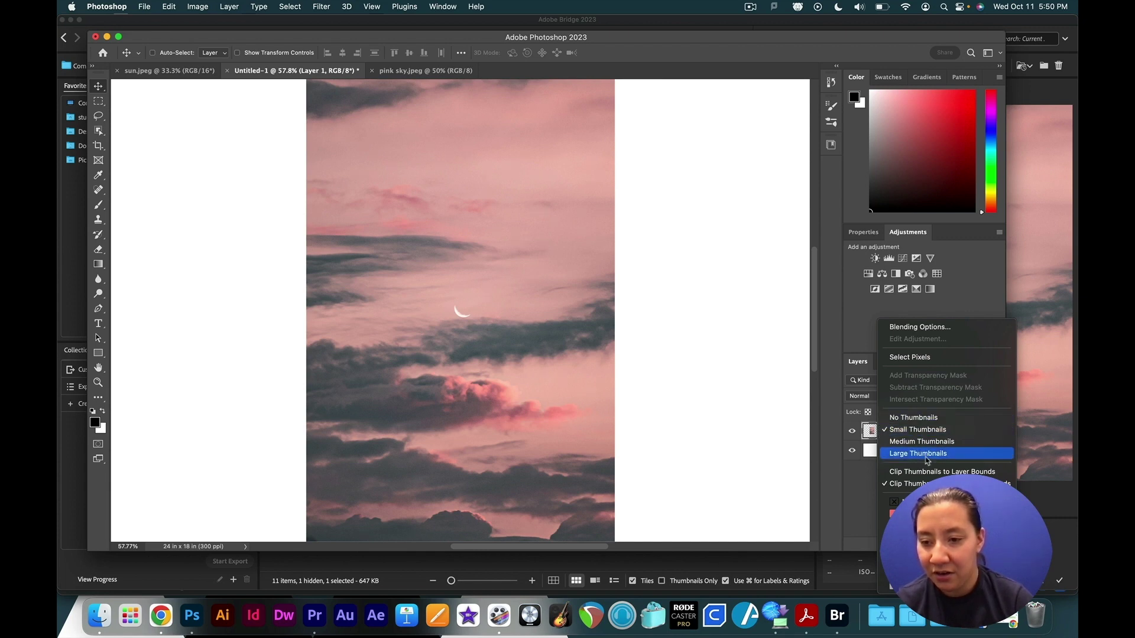
pyautogui.click(874, 434)
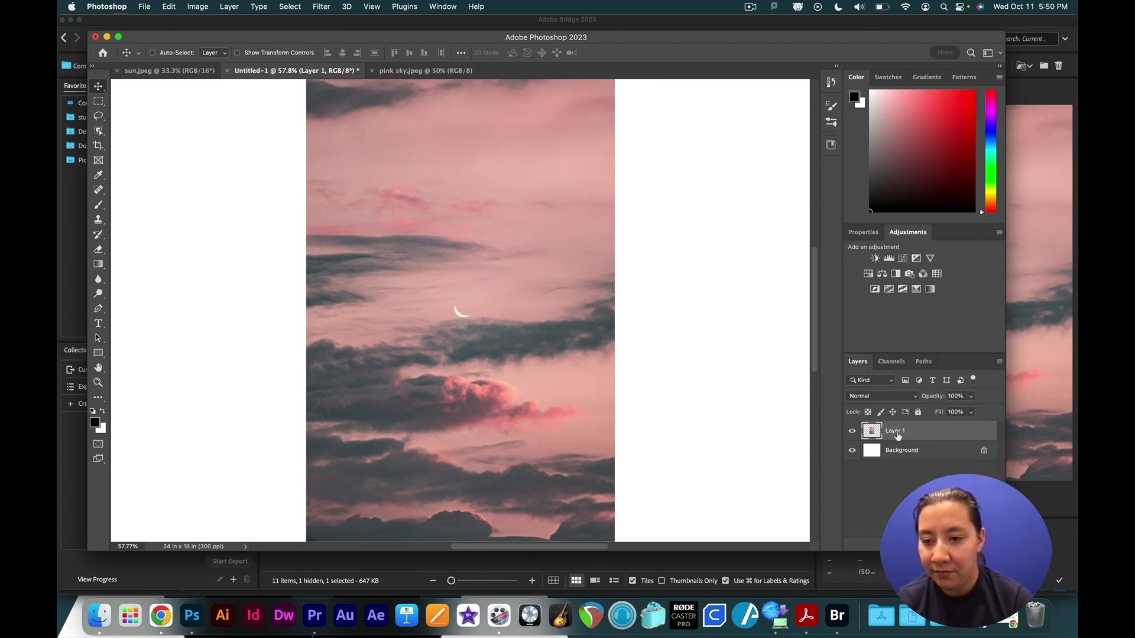
pyautogui.rightClick(917, 437)
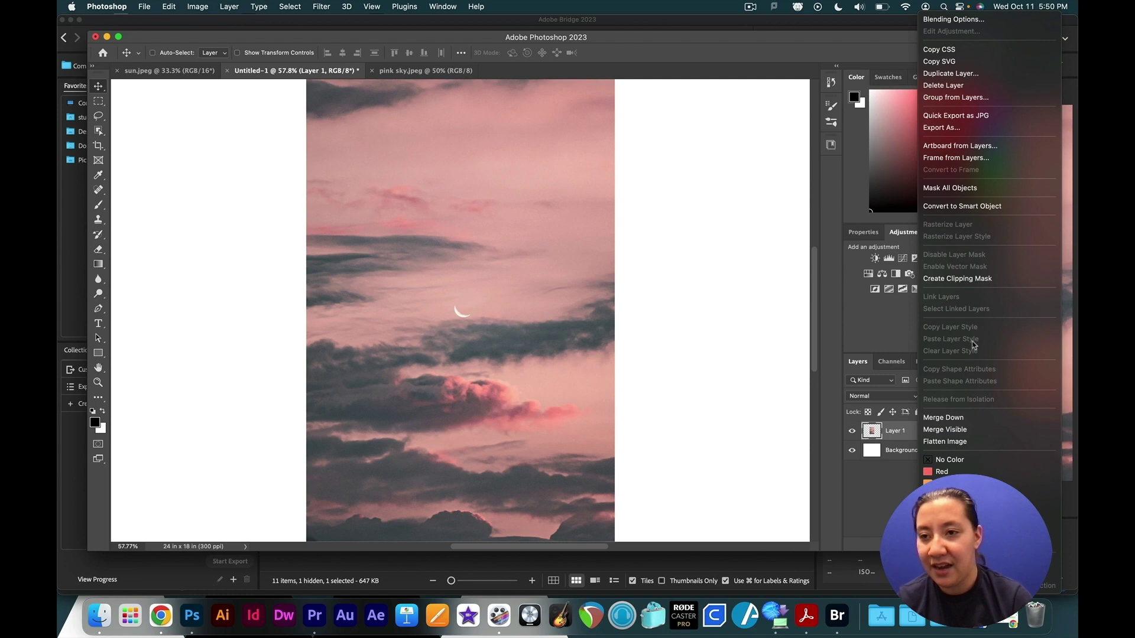
pyautogui.click(985, 208)
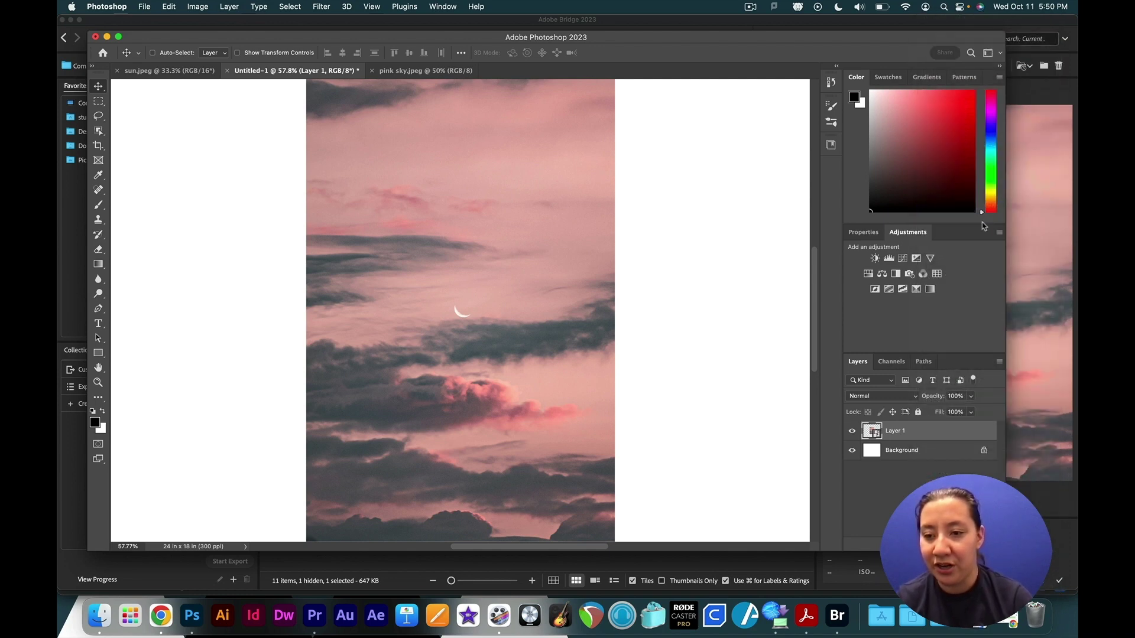
pyautogui.doubleClick(871, 432)
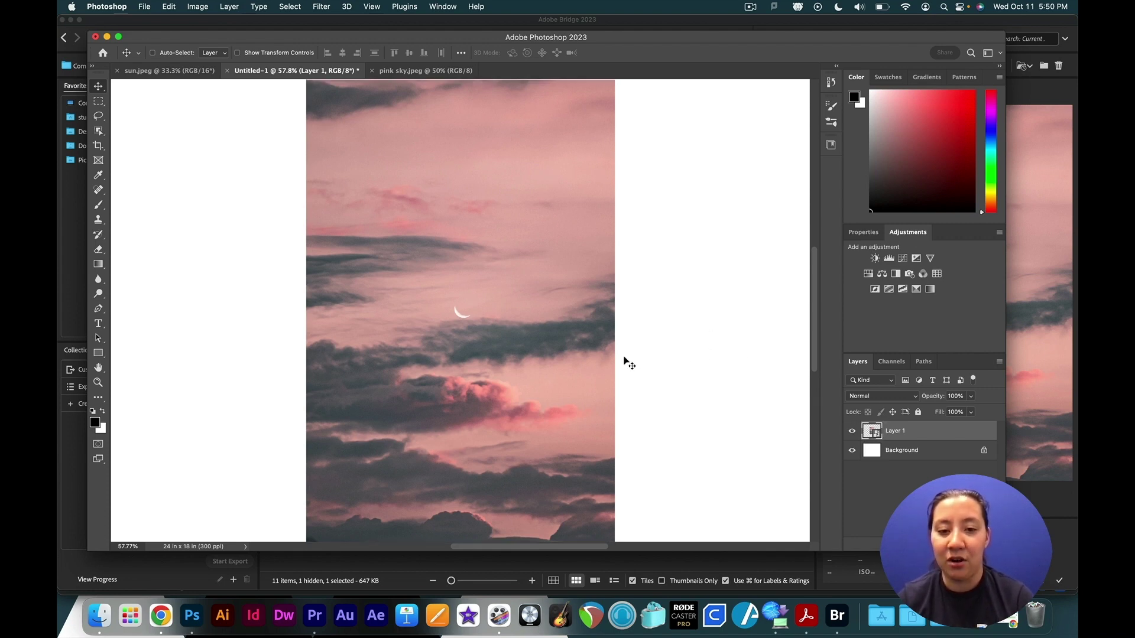
pyautogui.hotkey('shift', 'Down')
pyautogui.hotkey('shift', 'Down')
pyautogui.hotkey('shift', 'Down')
pyautogui.hotkey('shift', 'Down')
pyautogui.hotkey('shift', 'Down')
pyautogui.hotkey('shift', 'Down')
pyautogui.hotkey('shift', 'Down')
pyautogui.hotkey('shift', 'Down')
pyautogui.hotkey('shift', 'Down')
pyautogui.hotkey('shift', 'Down')
pyautogui.hotkey('shift', 'Up')
pyautogui.hotkey('shift', 'Up')
pyautogui.hotkey('shift', 'Up')
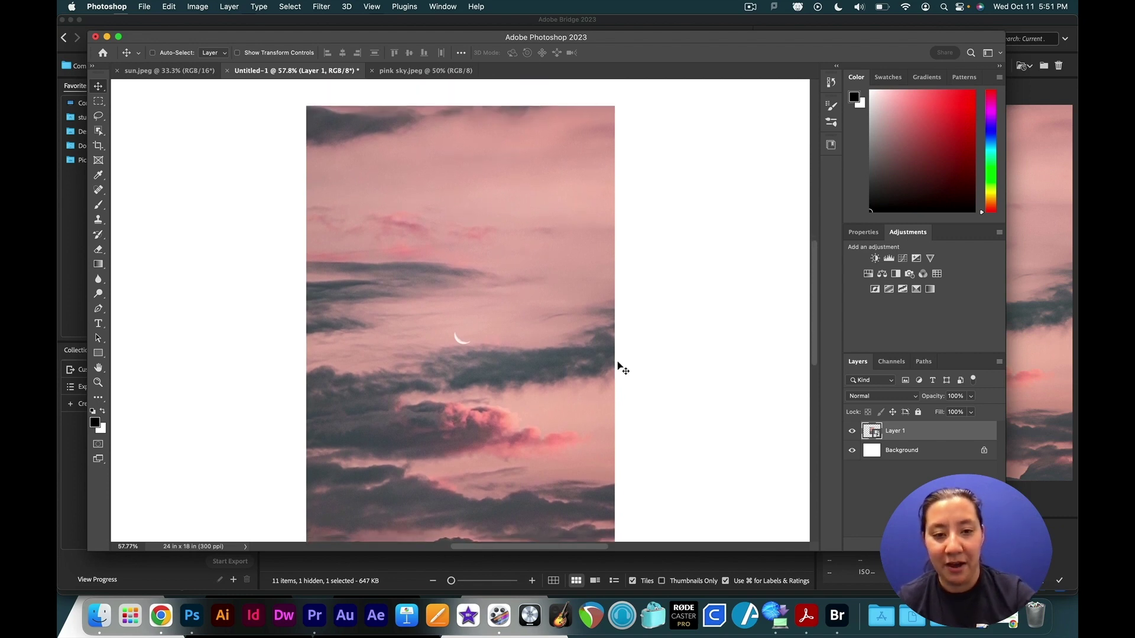
# Step: Enlarge the sky Smart Object proportionally to about 432% with Free Transform
pyautogui.press('super+minus')
pyautogui.press('super+minus')
pyautogui.press('super+minus')
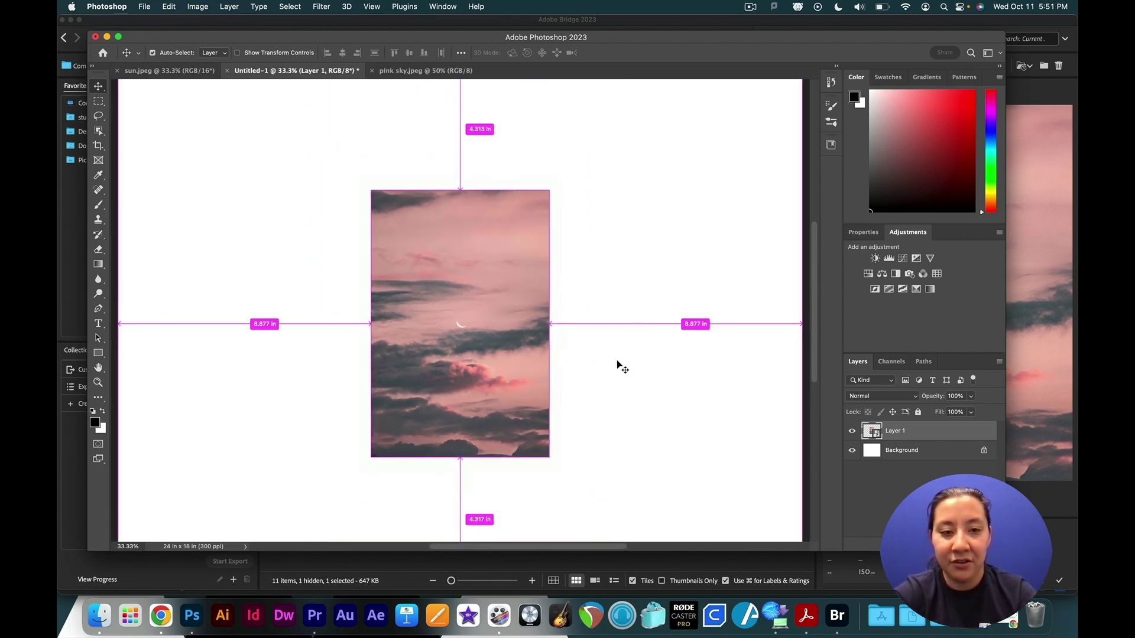
pyautogui.press('super+t')
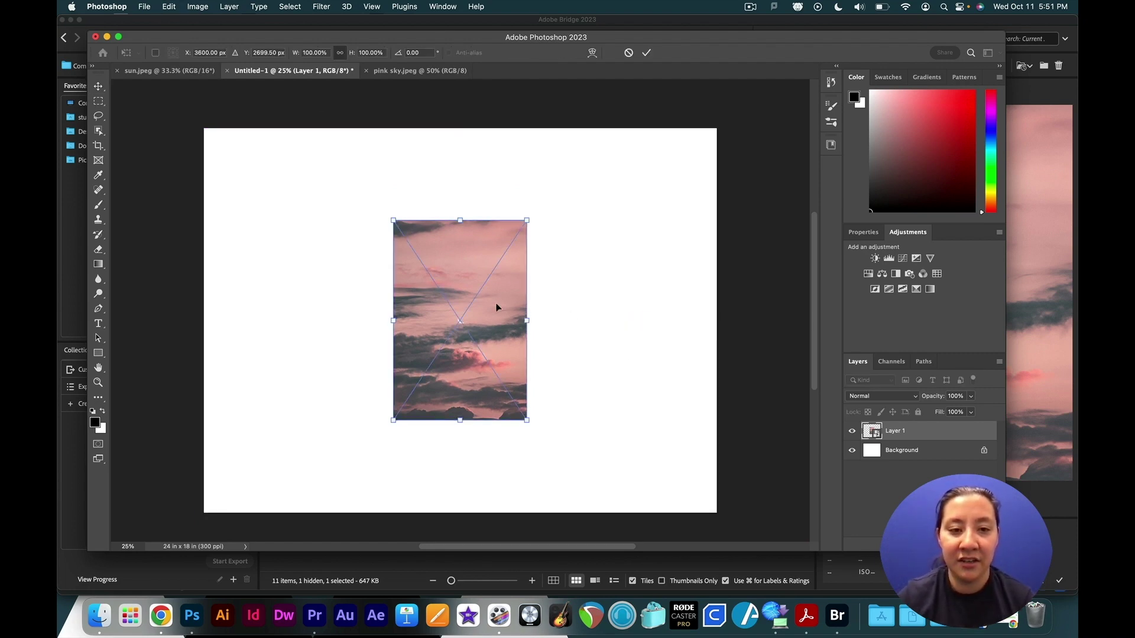
pyautogui.moveTo(495, 302); pyautogui.dragTo(298, 204)
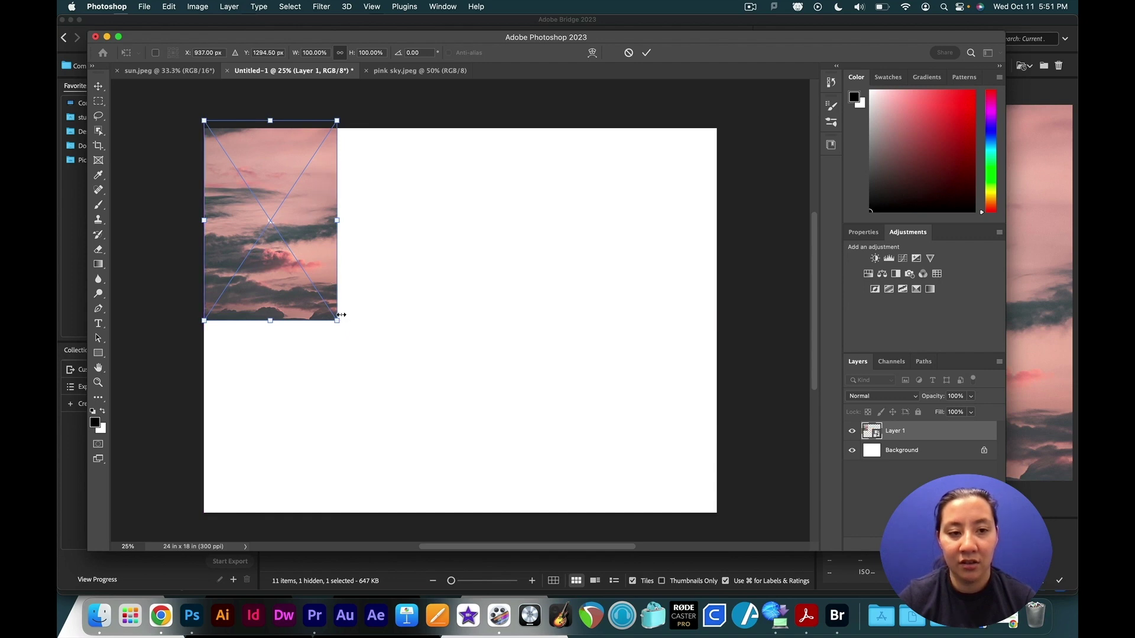
pyautogui.moveTo(335, 320); pyautogui.dragTo(528, 539)
pyautogui.moveTo(381, 329); pyautogui.dragTo(495, 294)
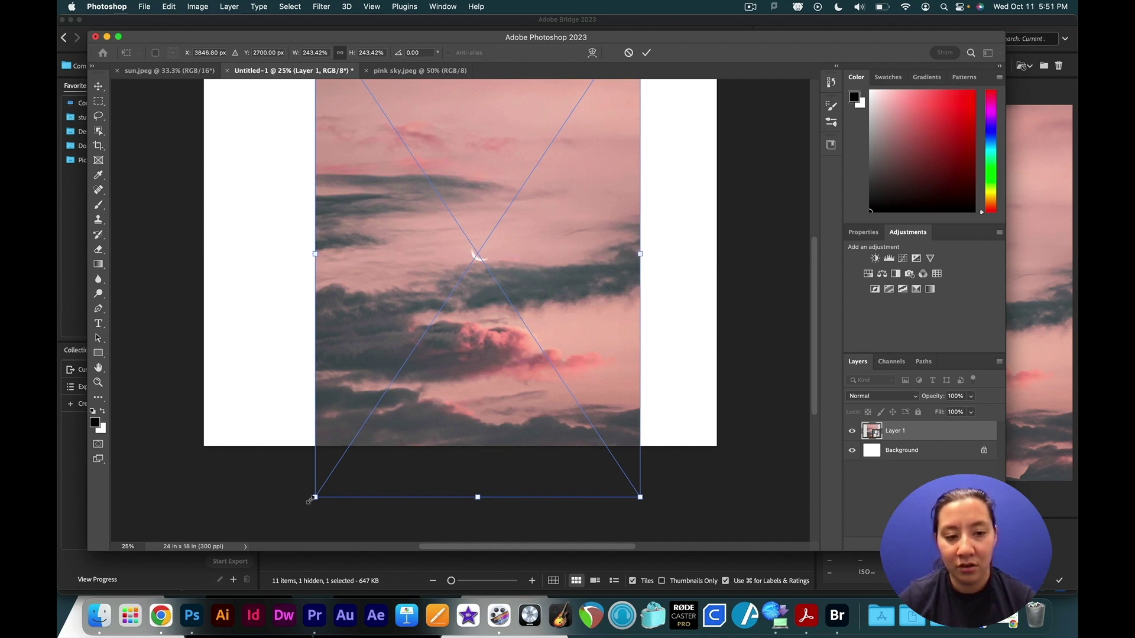
pyautogui.moveTo(315, 497); pyautogui.dragTo(220, 572)
# Step: Center the enlarged sky horizontally so it covers the whole canvas with the crescent moon near the middle, and commit the transform
pyautogui.scroll(10, 318, 435)
pyautogui.scroll(-1, 320, 439)
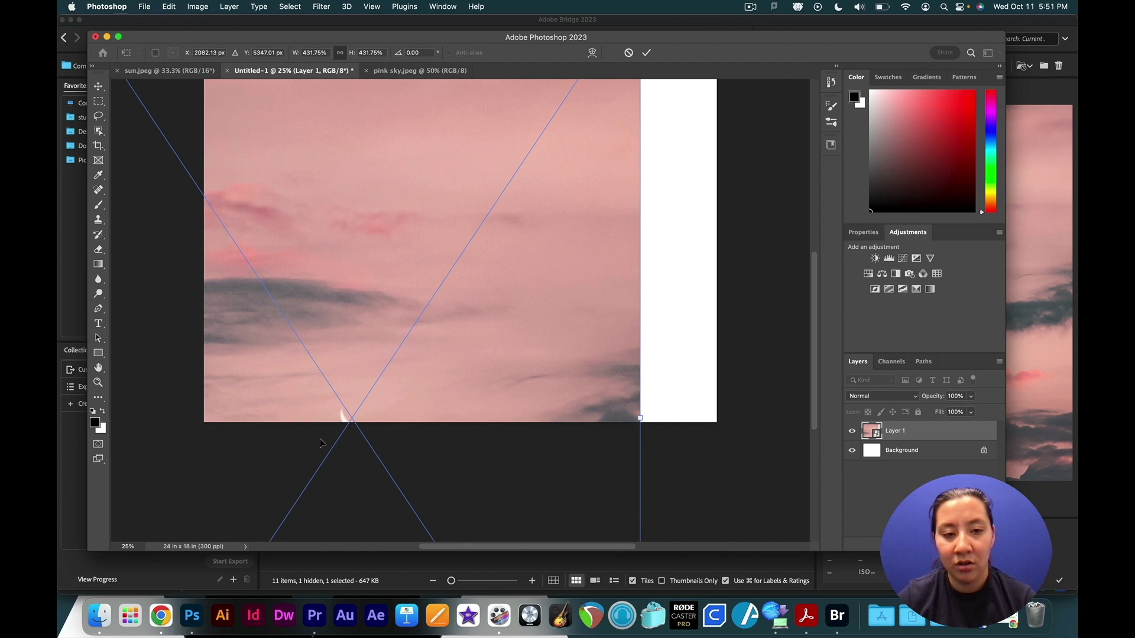
pyautogui.moveTo(423, 330); pyautogui.dragTo(537, 144)
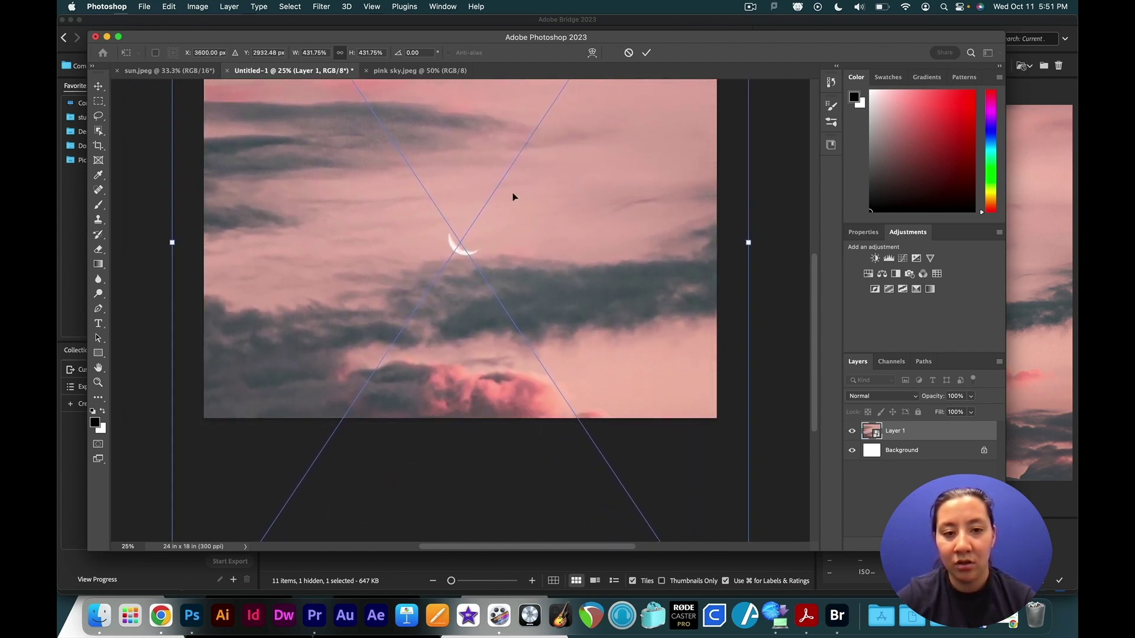
pyautogui.scroll(5, 467, 223)
pyautogui.scroll(-1, 472, 229)
pyautogui.moveTo(489, 284); pyautogui.dragTo(489, 293)
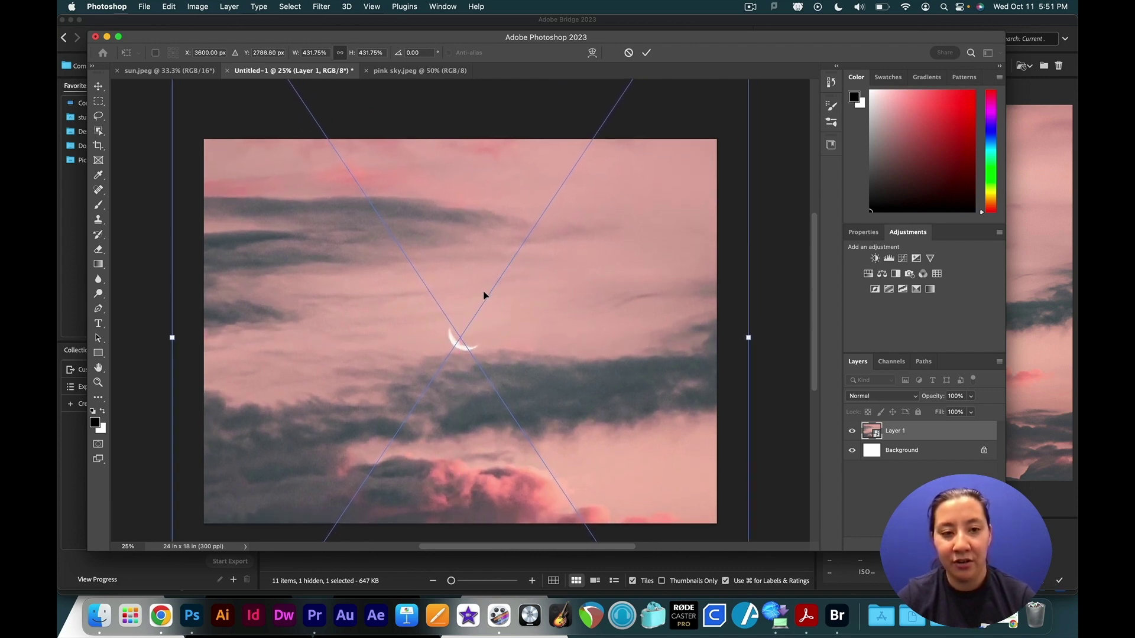
pyautogui.scroll(-2, 484, 291)
pyautogui.scroll(1, 502, 287)
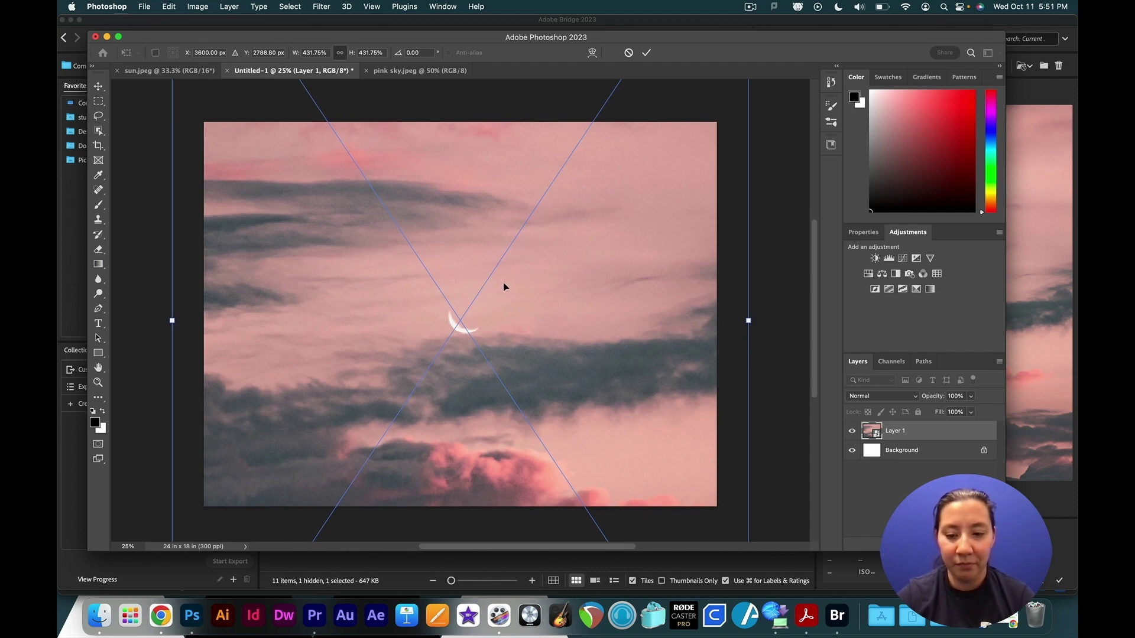
pyautogui.press('Return')
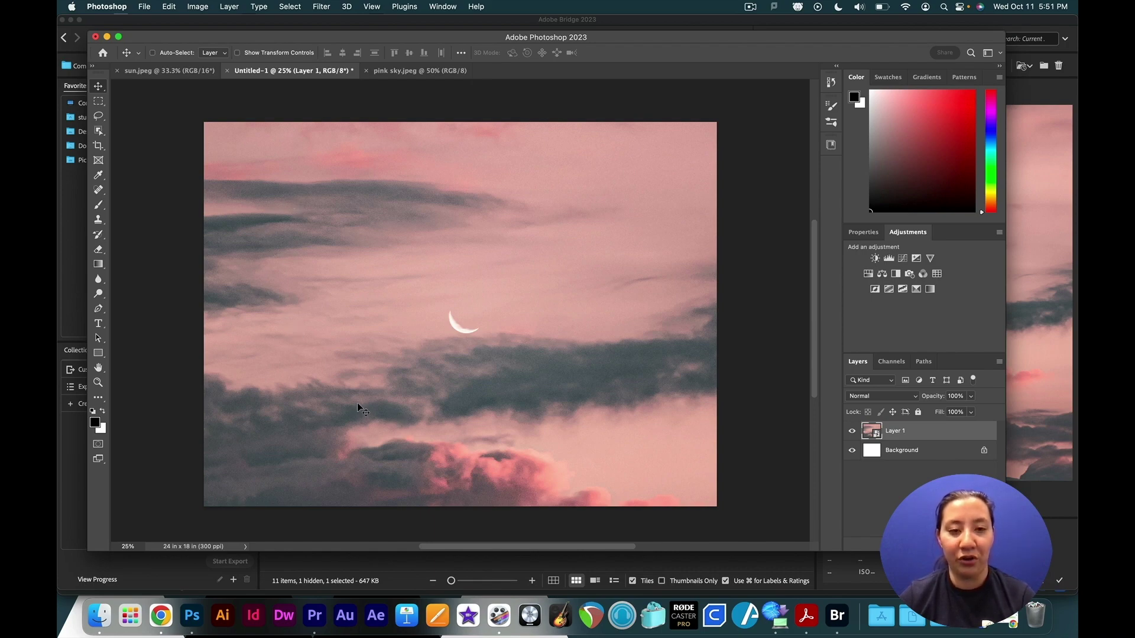
# Step: Switch to Adobe Bridge and open clouds.jpeg from the Final folder in Photoshop
pyautogui.hotkey('ctrl', 'Up')
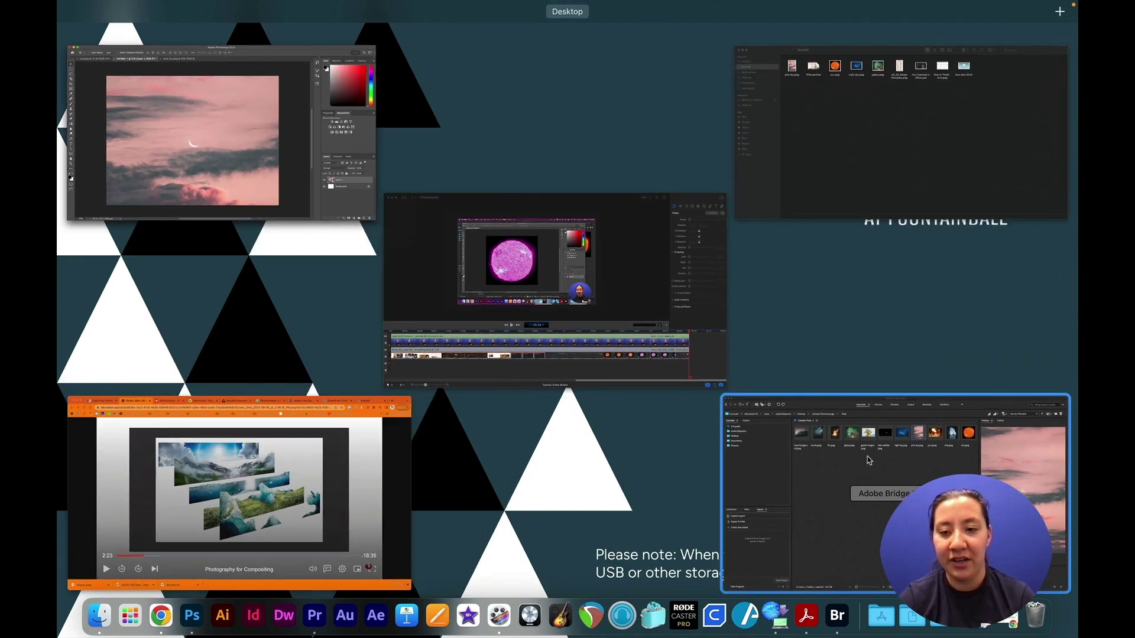
pyautogui.click(867, 460)
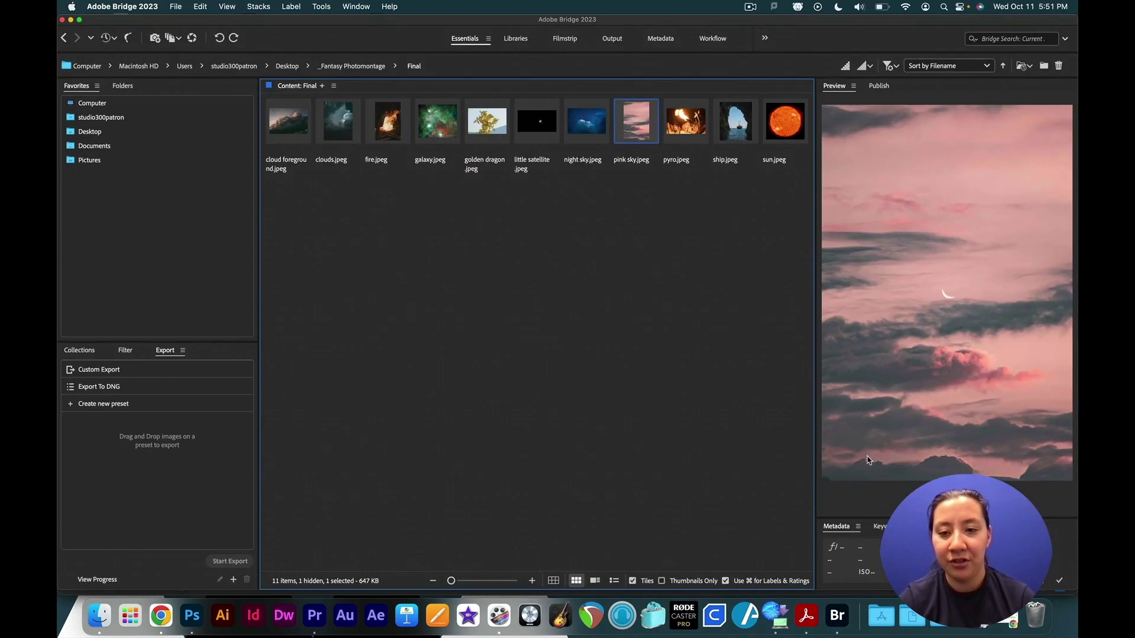
pyautogui.click(333, 139)
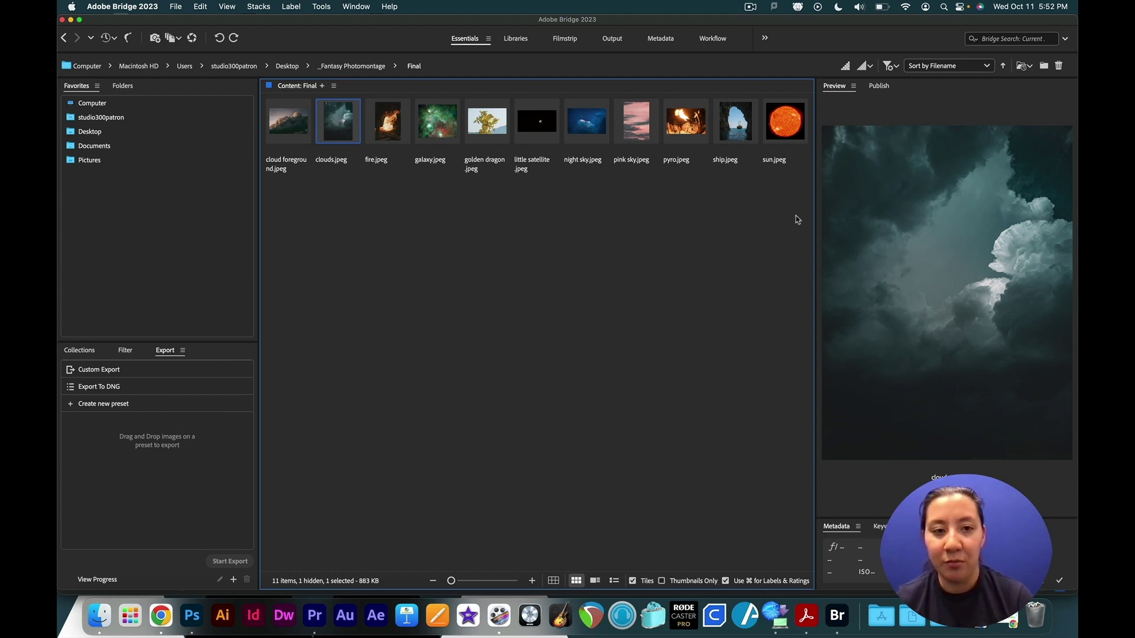
pyautogui.doubleClick(347, 118)
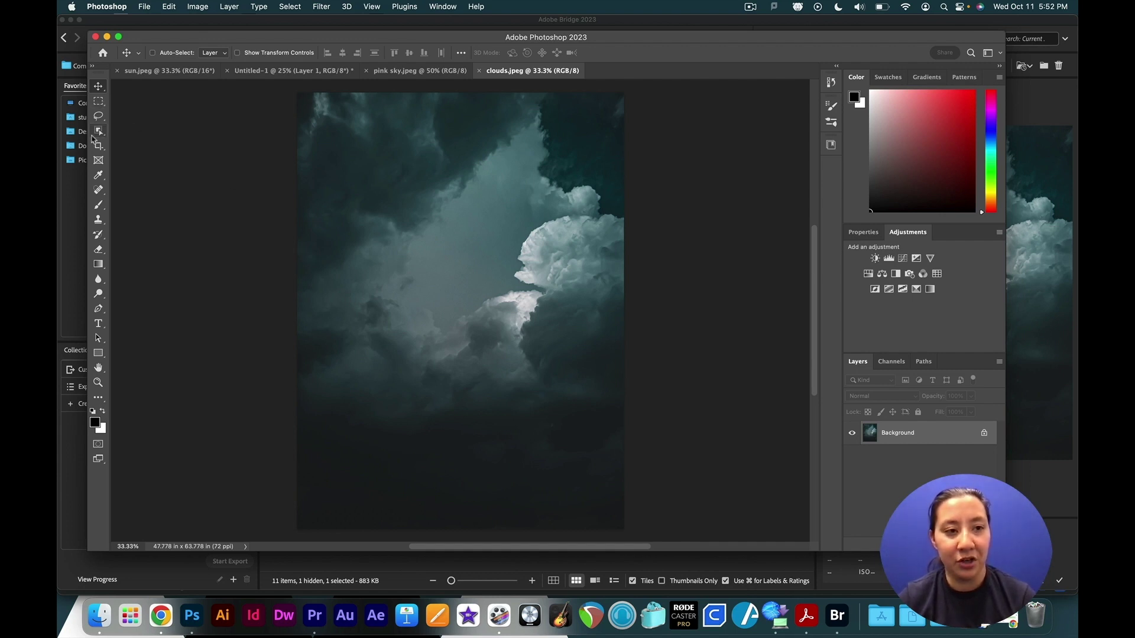
# Step: Crop the dark lower part off the clouds image, keeping its full width and a height of about 48.6 in
pyautogui.click(103, 149)
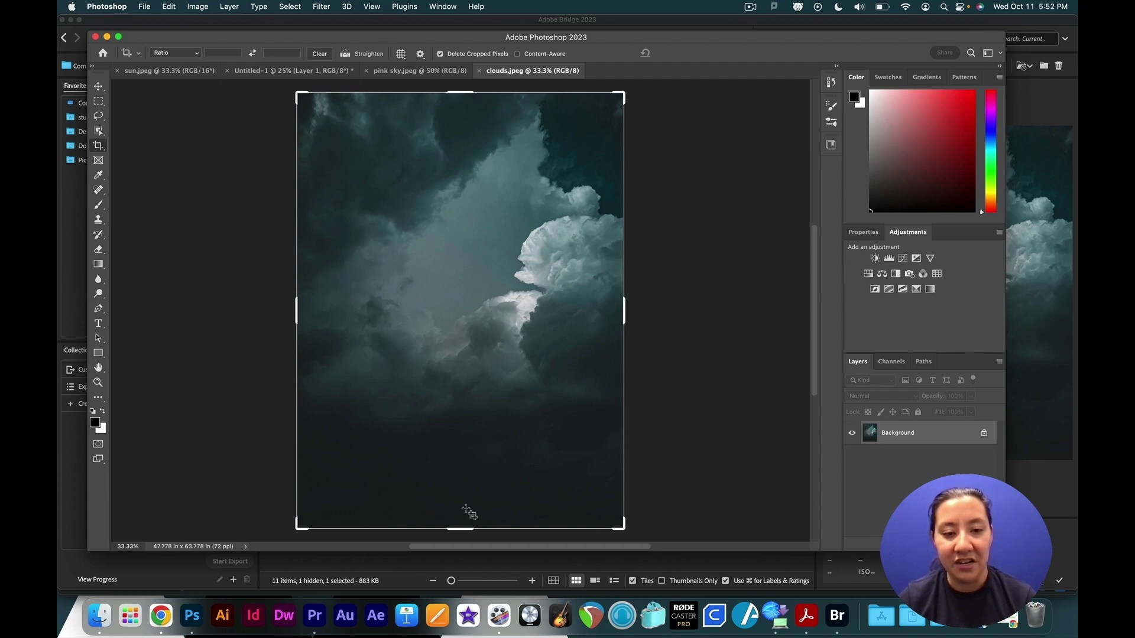
pyautogui.moveTo(463, 531); pyautogui.dragTo(479, 477)
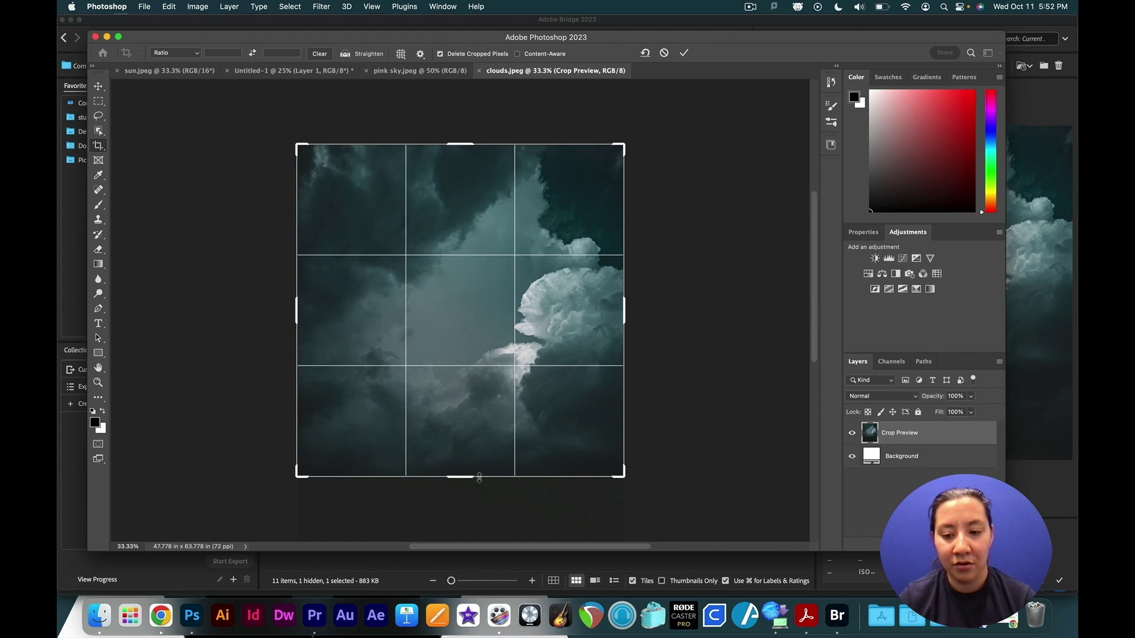
pyautogui.press('Return')
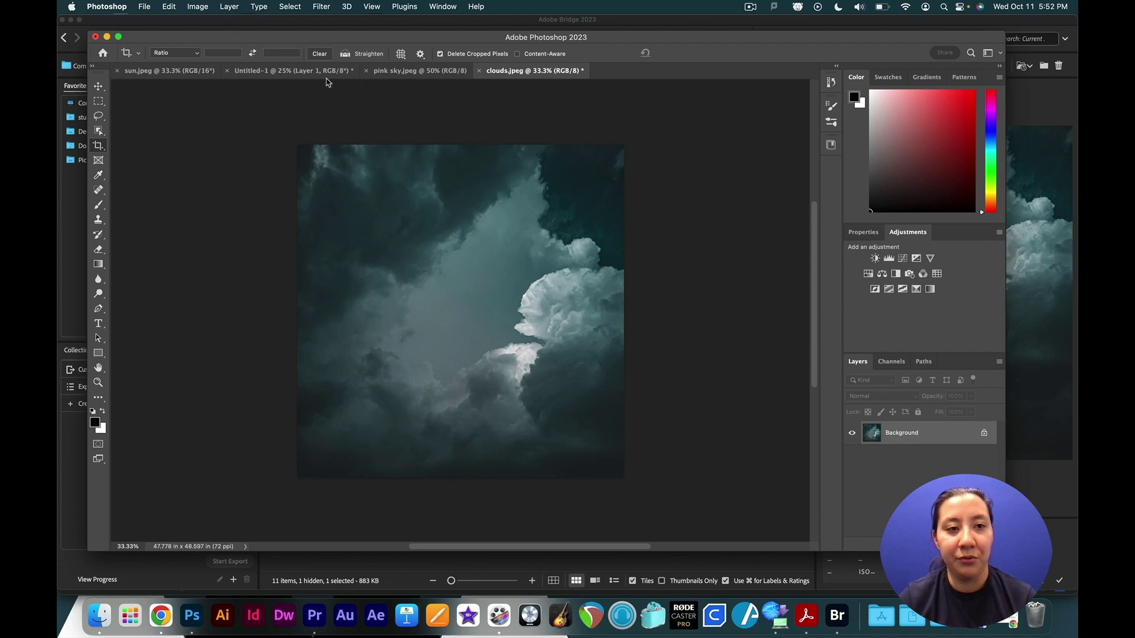
# Step: Start a Color Range selection on the clouds image and sample the teal sky in the gap between the clouds
pyautogui.click(287, 7)
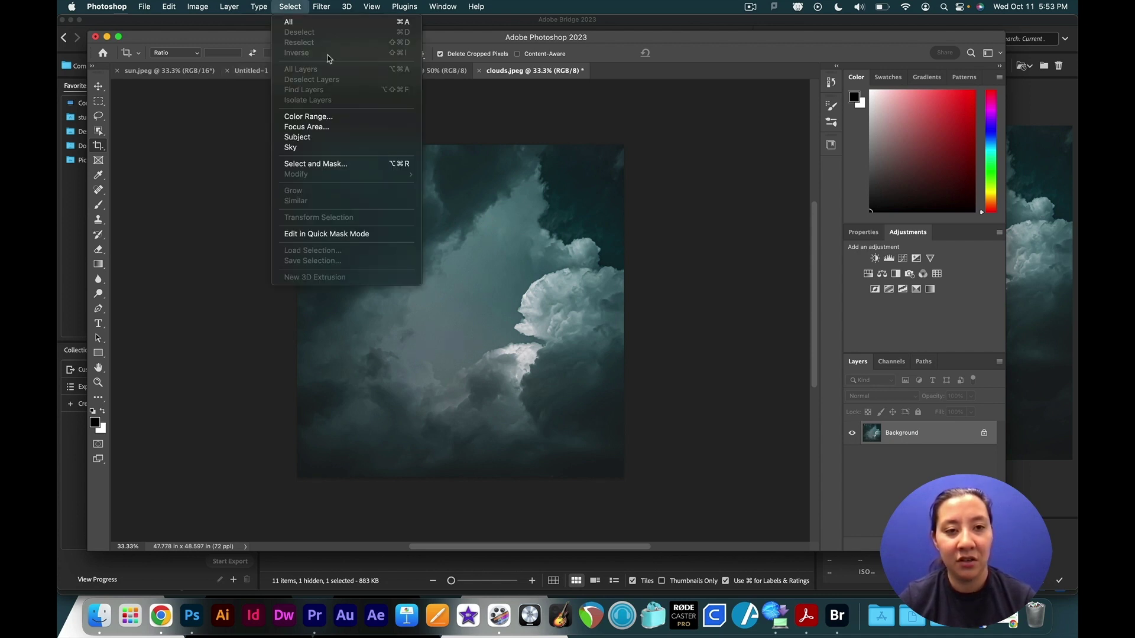
pyautogui.click(357, 122)
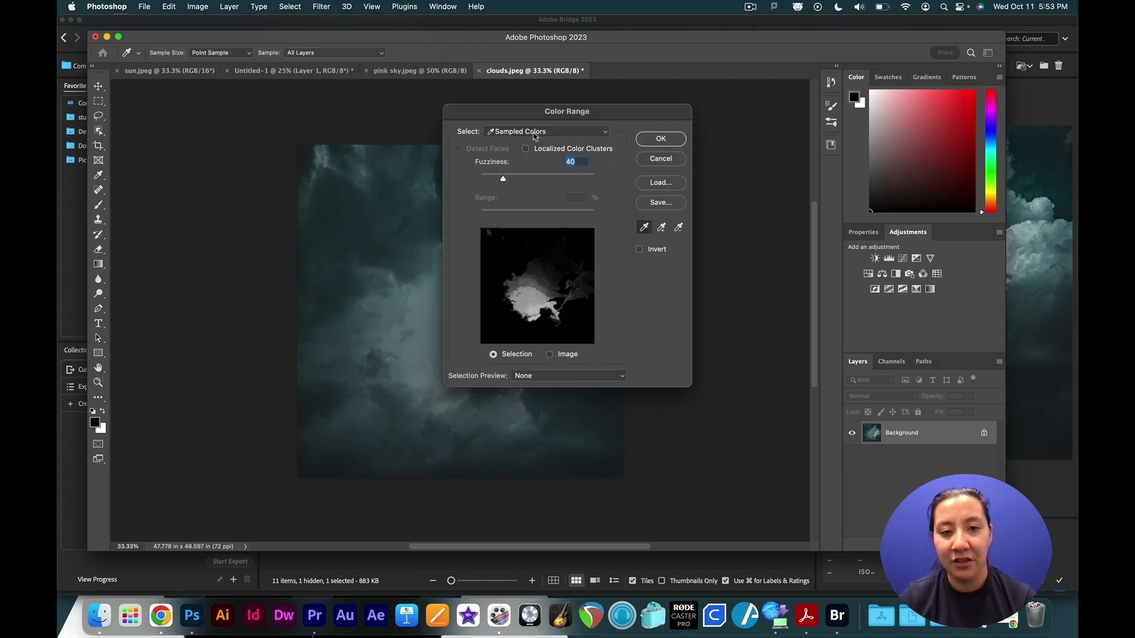
pyautogui.moveTo(570, 113); pyautogui.dragTo(748, 74)
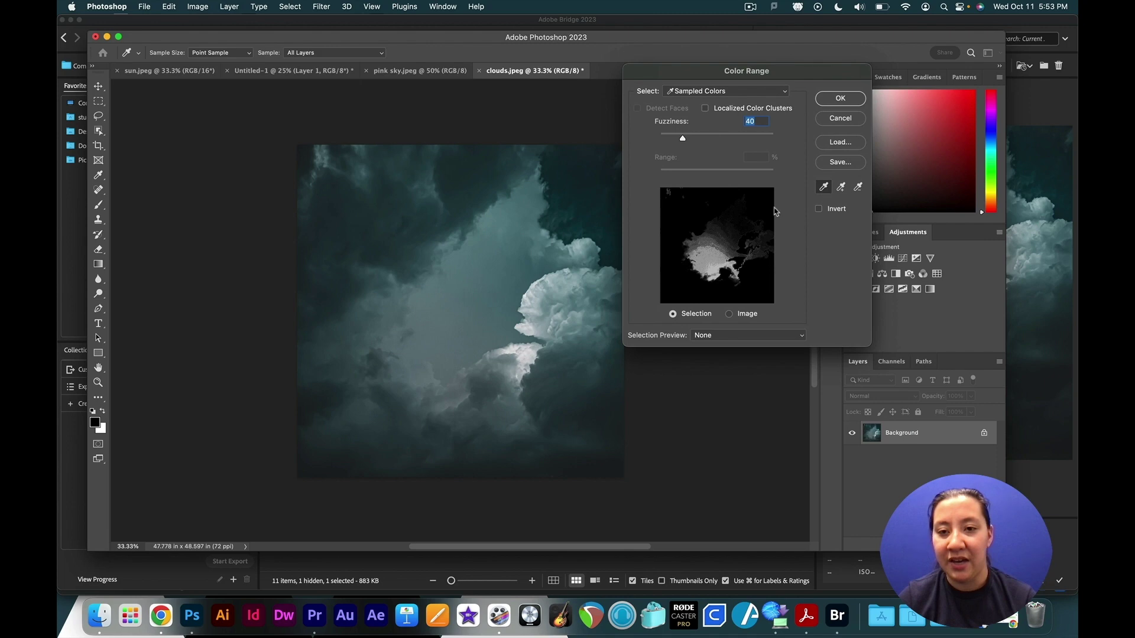
pyautogui.click(502, 267)
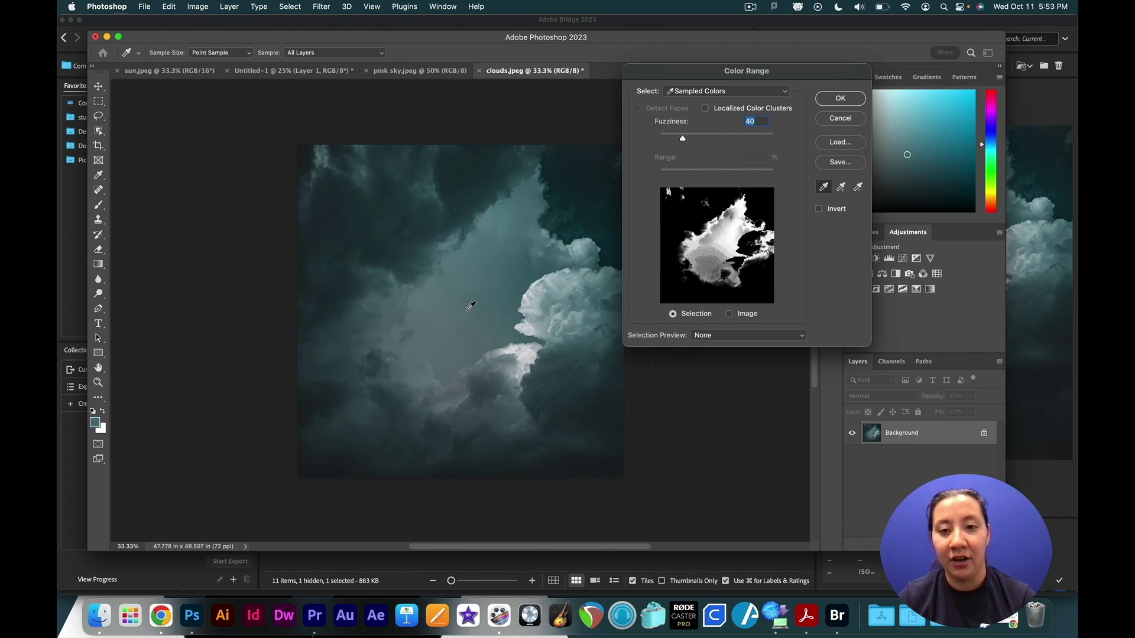
pyautogui.click(486, 280)
pyautogui.click(503, 291)
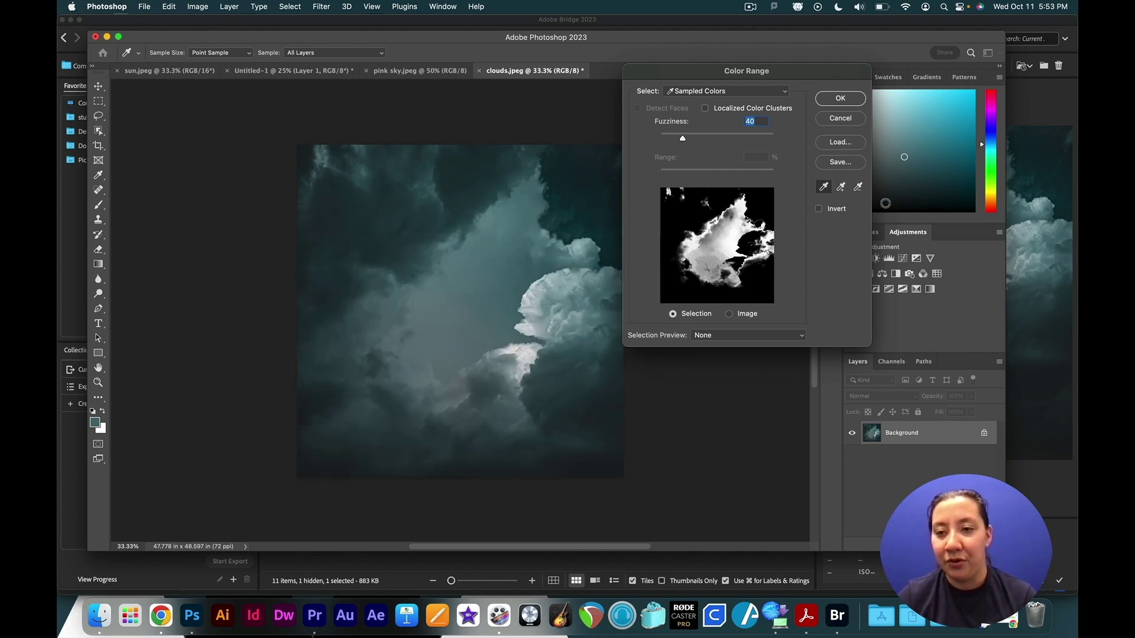
# Step: Try adding the teal sky tones in the upper part of the cloud gap to the Color Range sample
pyautogui.click(842, 188)
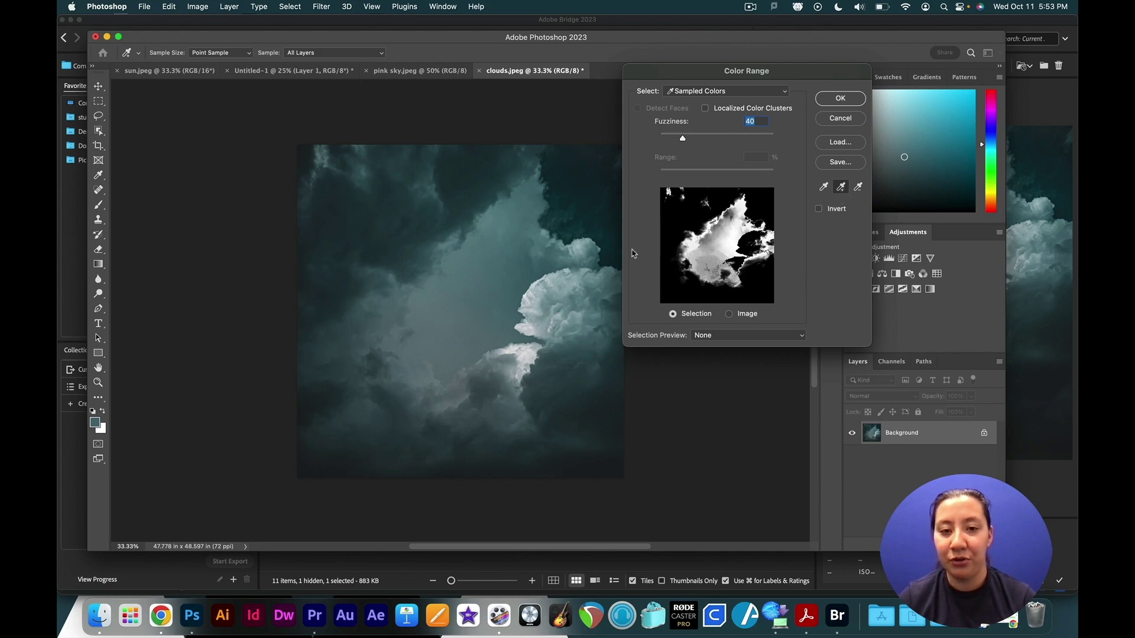
pyautogui.click(510, 239)
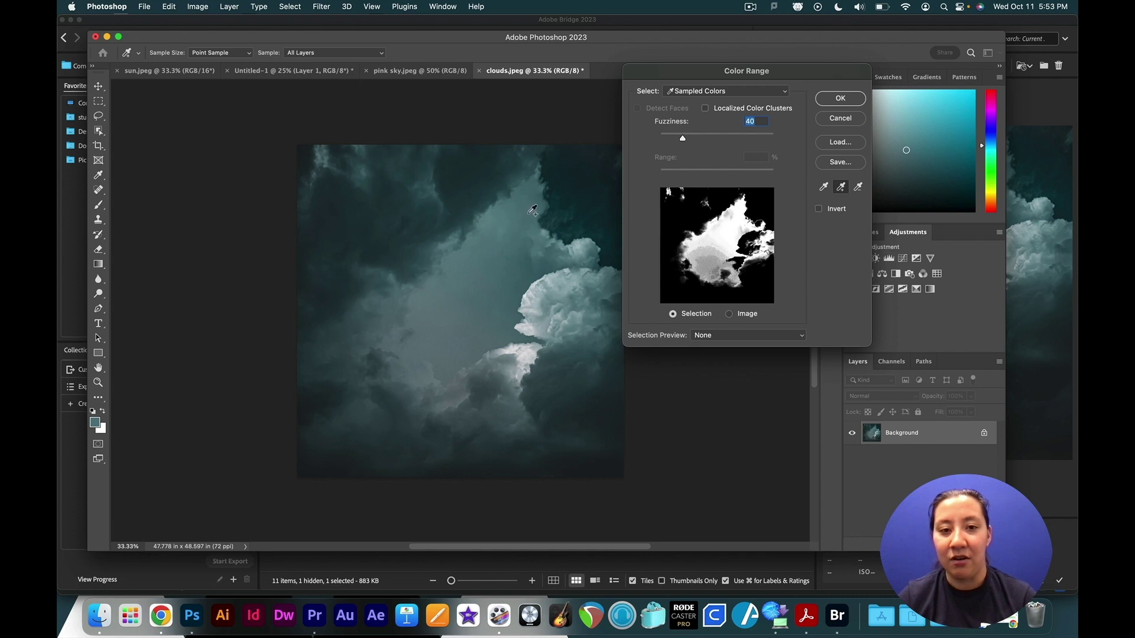
pyautogui.click(535, 195)
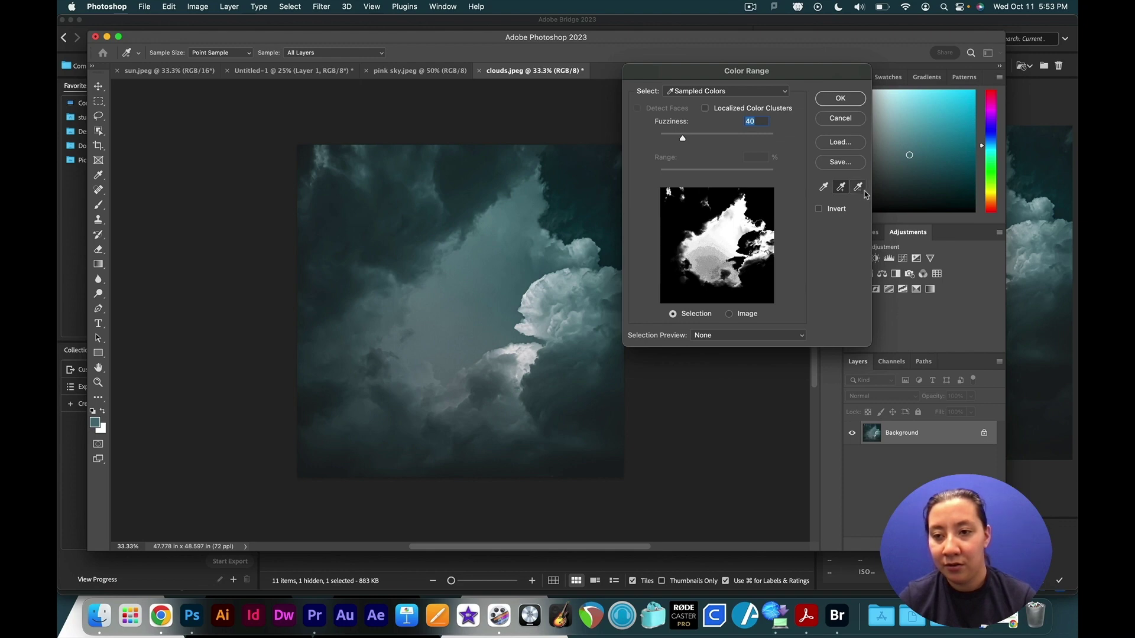
# Step: Resample the Color Range color in the lower, middle and upper-right sky of the gap between the clouds
pyautogui.click(841, 188)
pyautogui.click(442, 344)
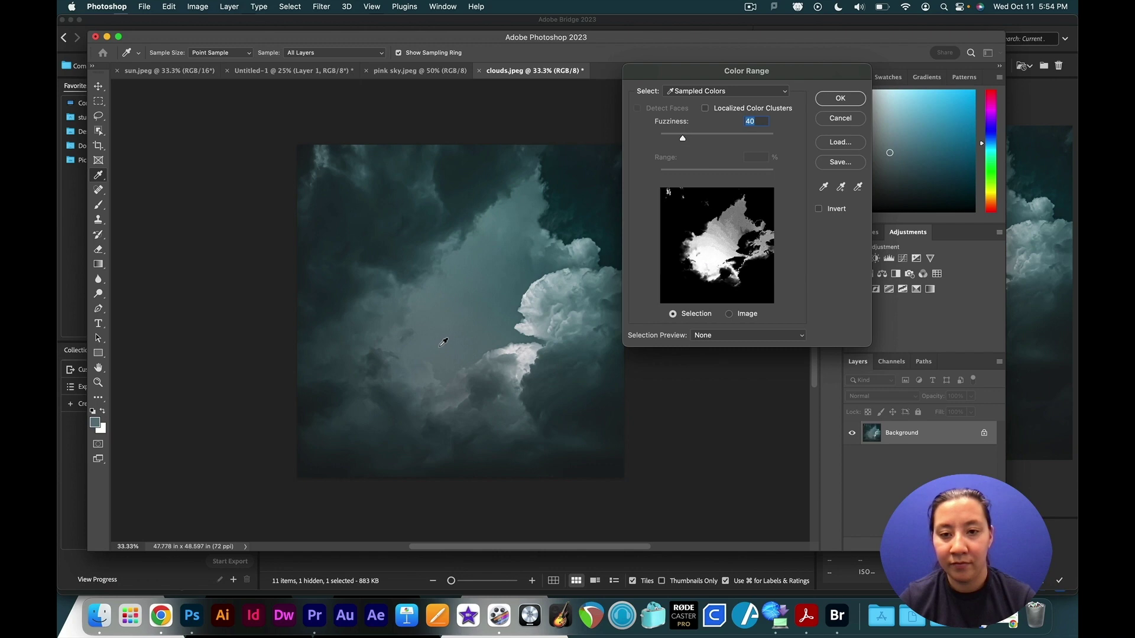
pyautogui.click(482, 288)
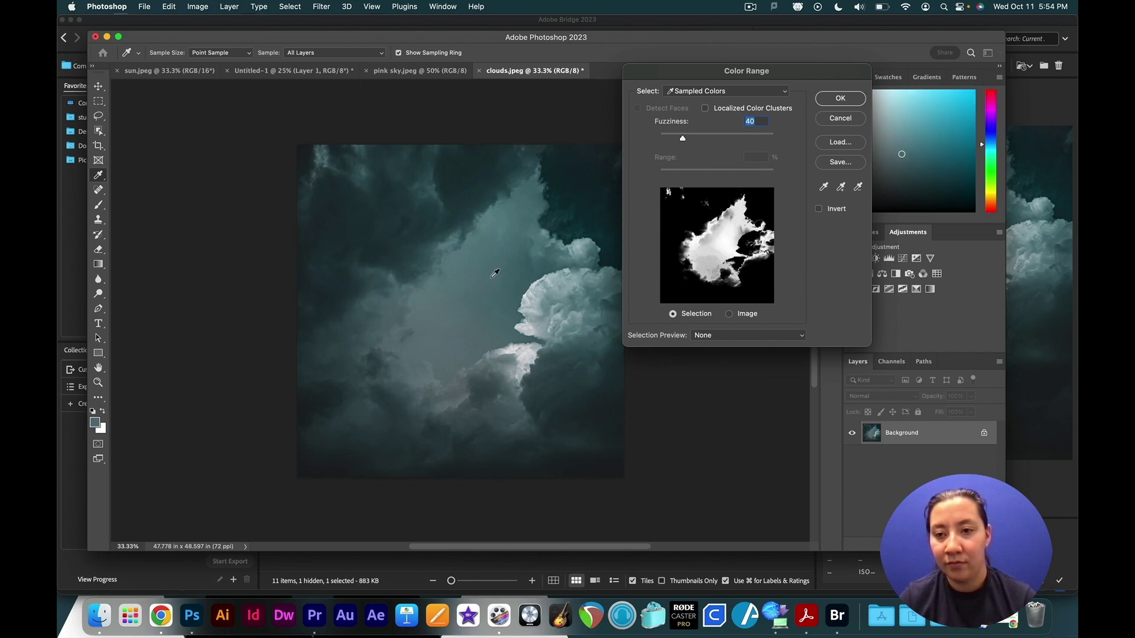
pyautogui.click(502, 262)
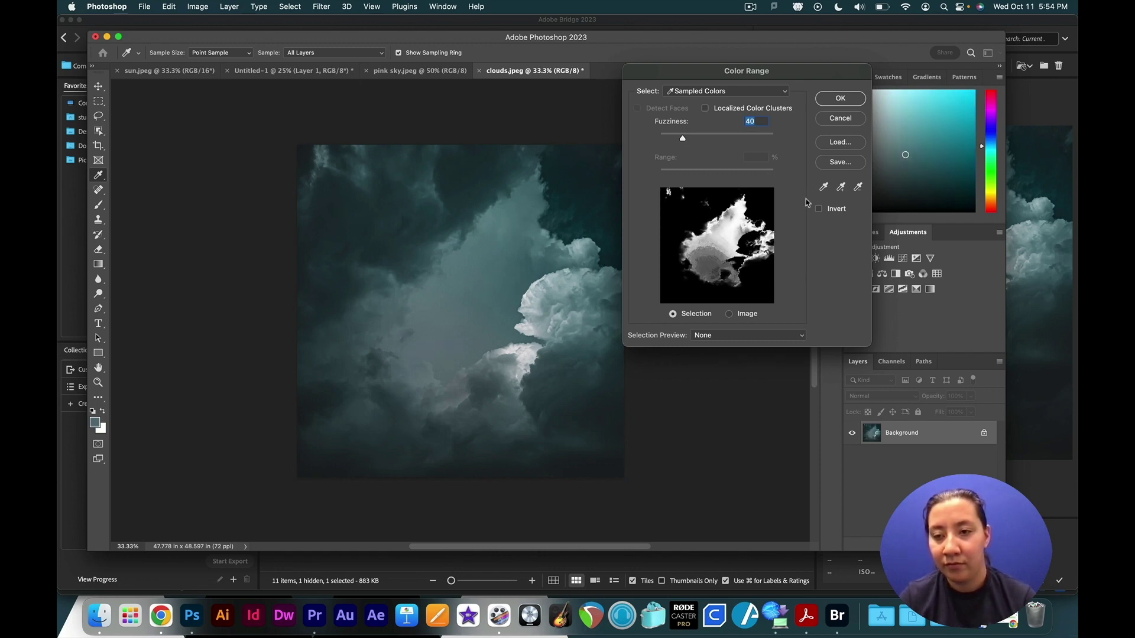
# Step: Add the sky tones from the gap's lower part, upper tip and the area beside the small bright cloud to the Color Range sample
pyautogui.click(841, 185)
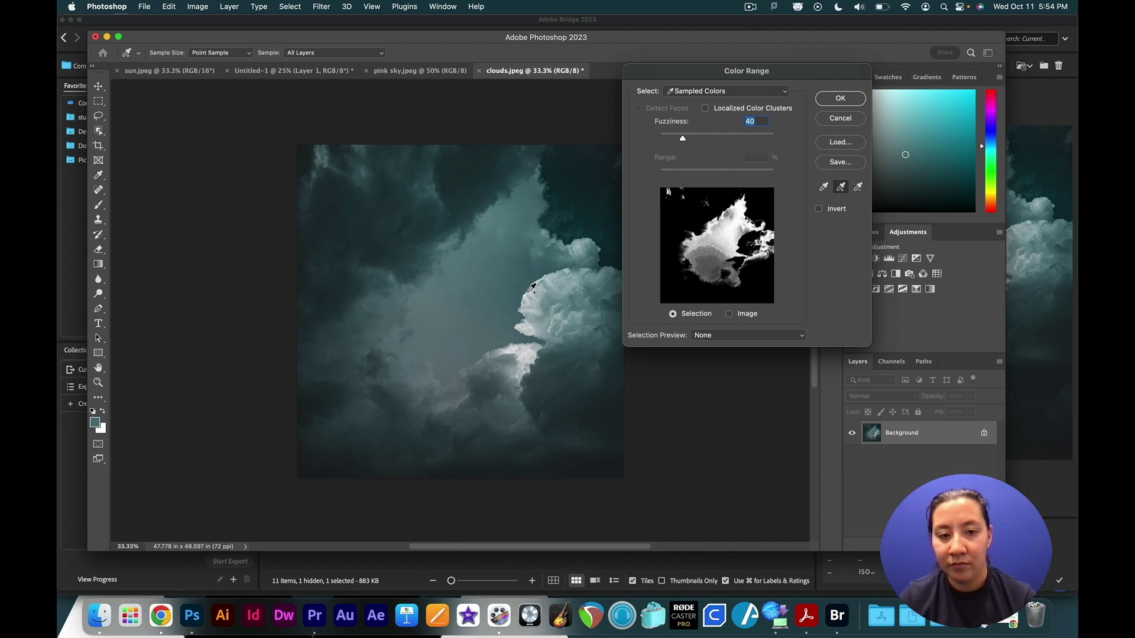
pyautogui.click(470, 321)
pyautogui.click(448, 355)
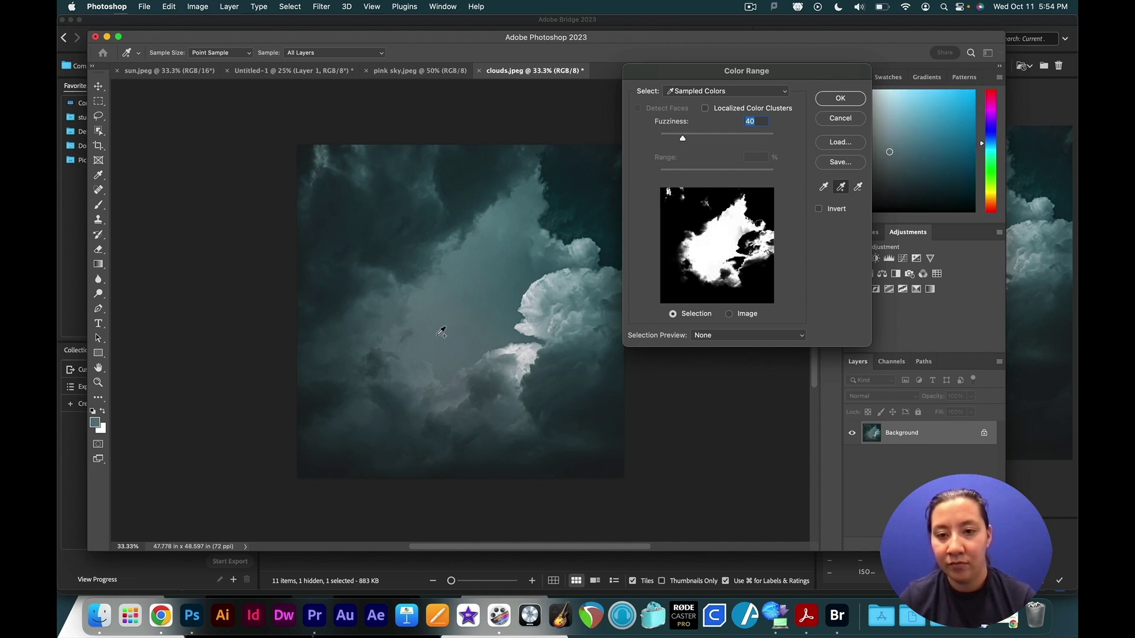
pyautogui.click(526, 213)
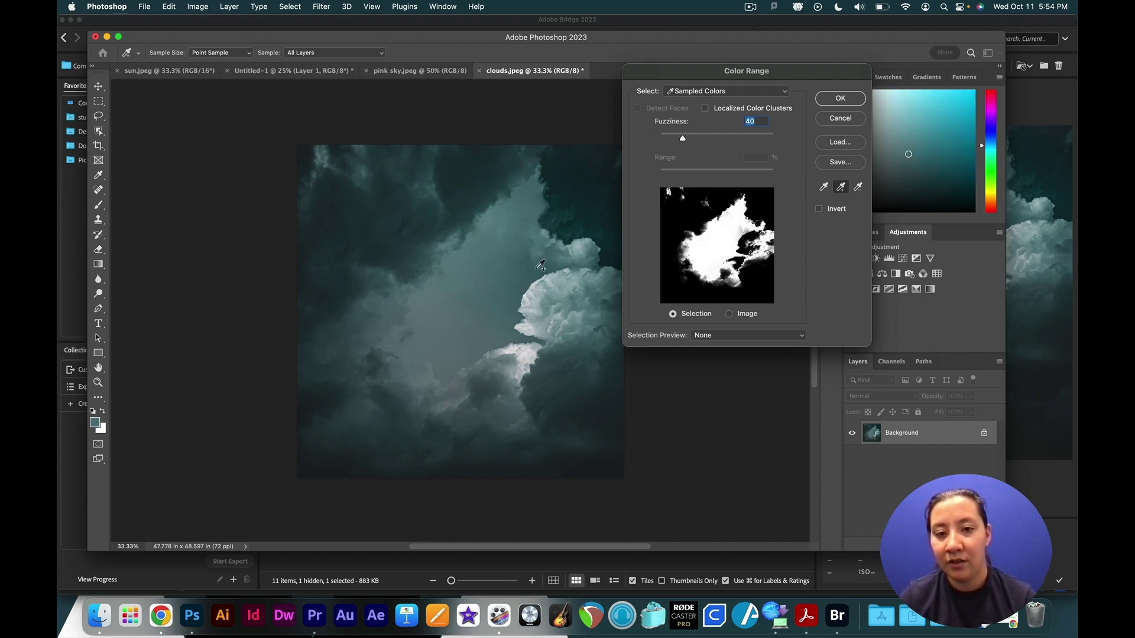
pyautogui.click(555, 256)
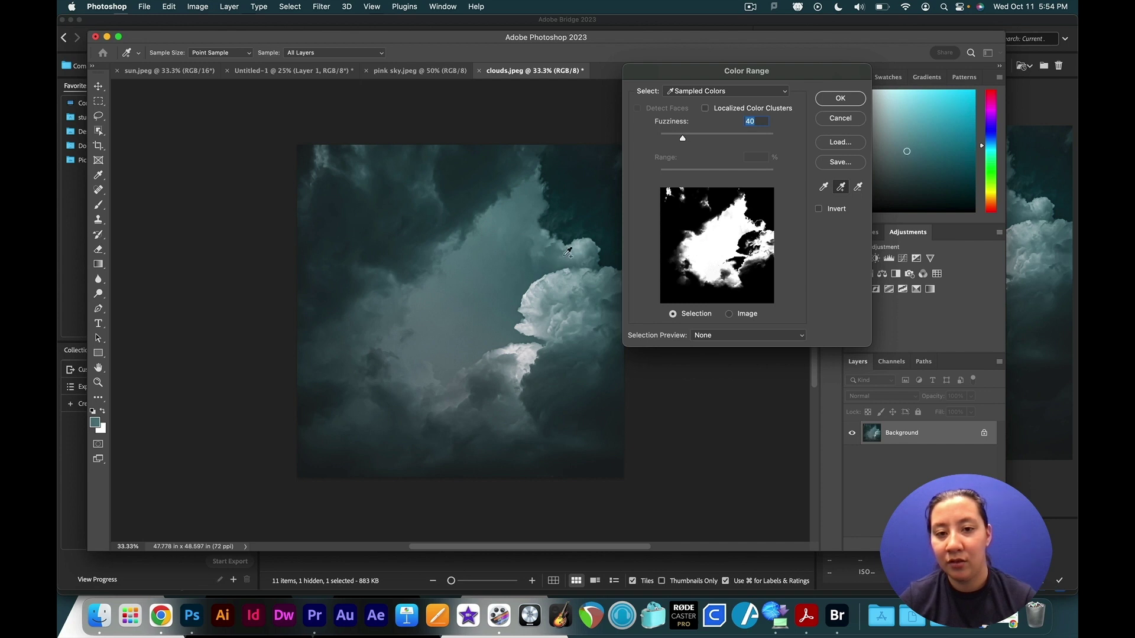
pyautogui.click(566, 259)
# Step: Add the tones along the large bright cloud and the gap's lower edge to the sample, and apply the Color Range selection
pyautogui.click(507, 299)
pyautogui.click(514, 323)
pyautogui.click(516, 330)
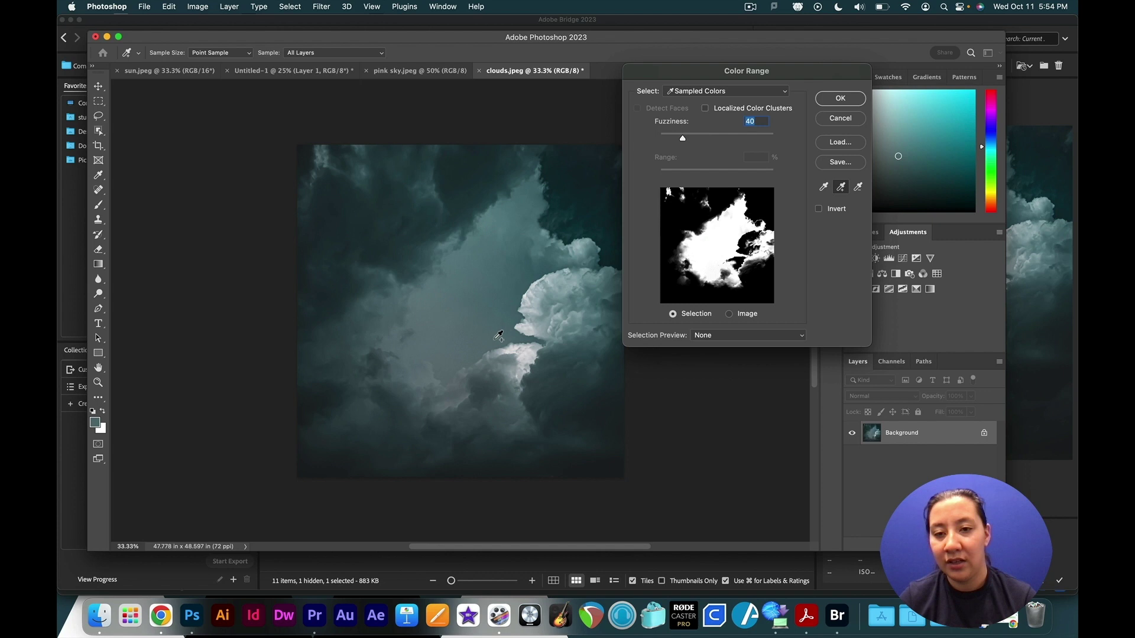
pyautogui.click(470, 354)
pyautogui.click(451, 364)
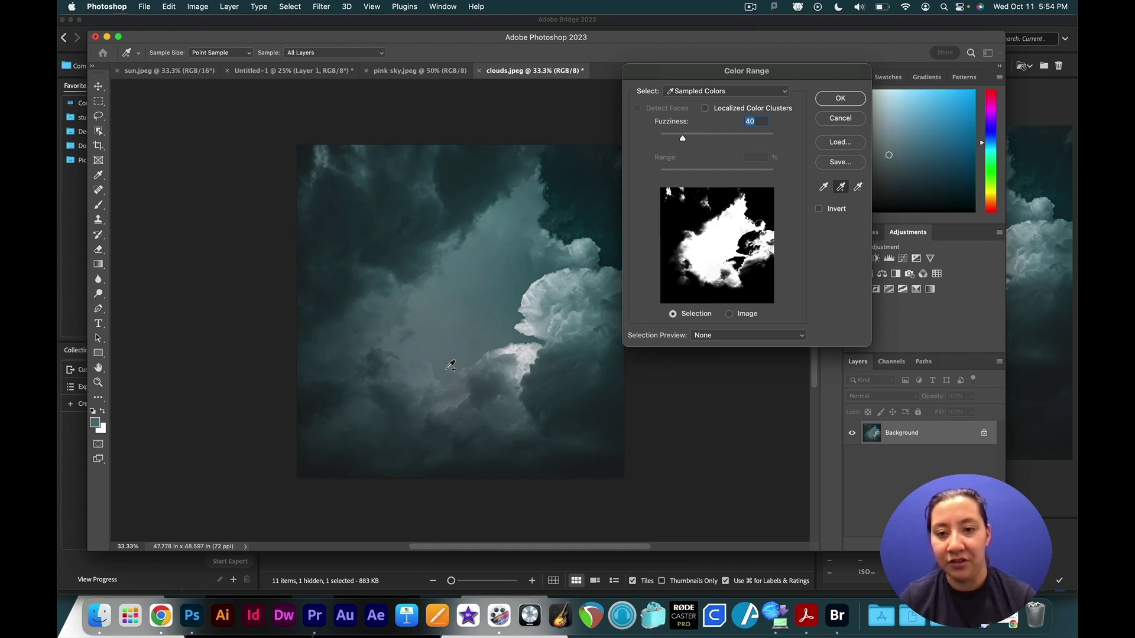
pyautogui.click(445, 373)
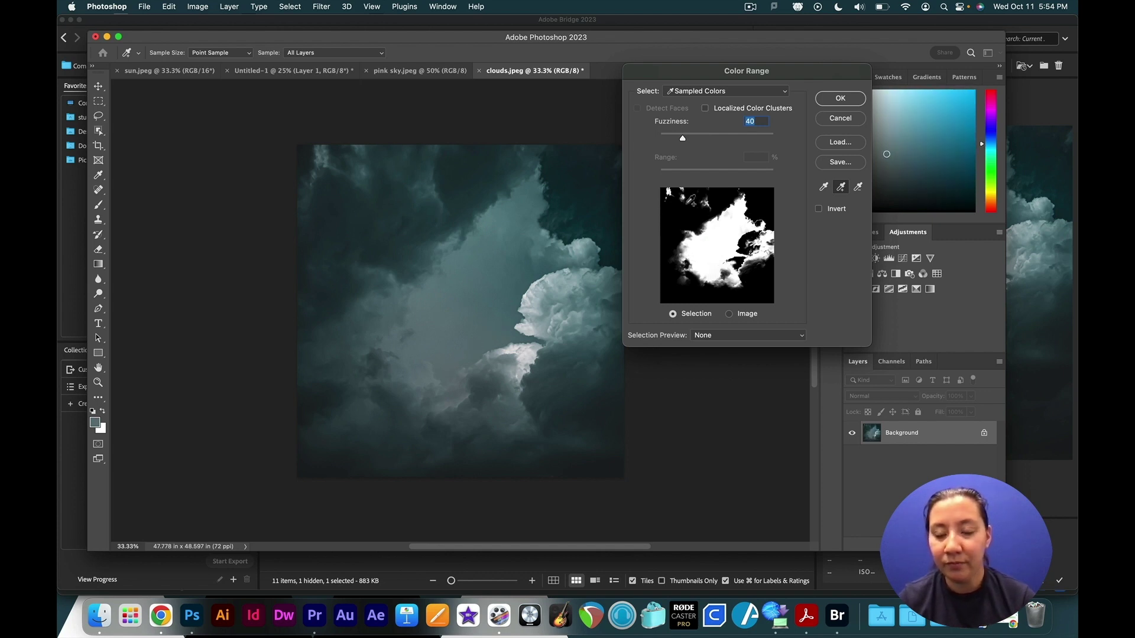
pyautogui.click(840, 99)
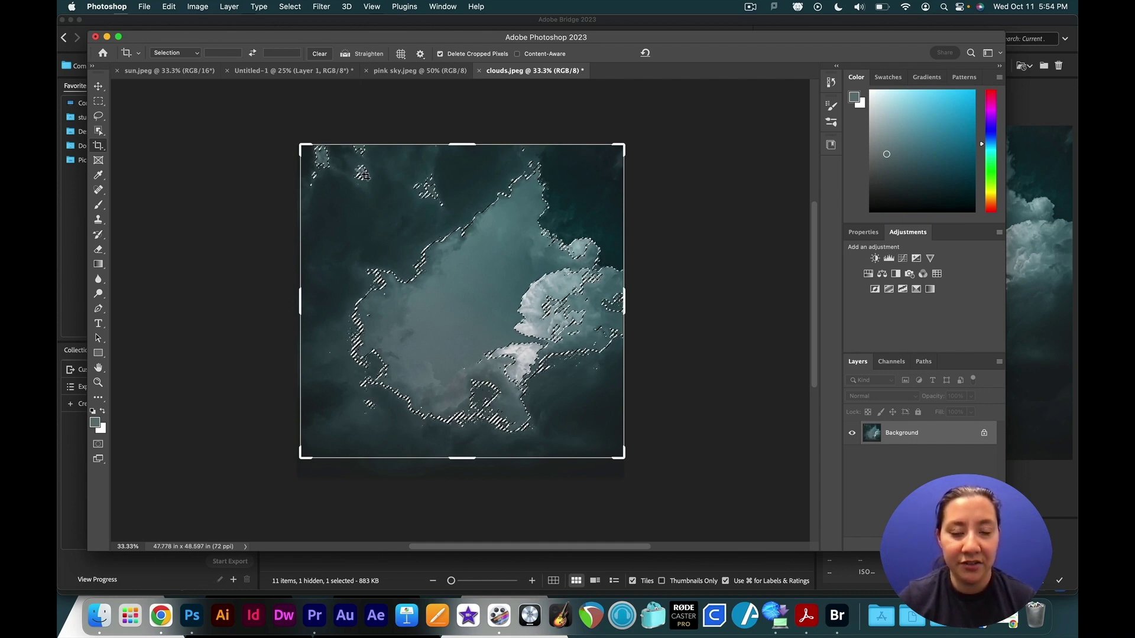
# Step: Subtract the stray patches in the upper-left clouds and the large bright cloud from the selection, using the Quick Selection tool at brush size 500
pyautogui.click(100, 117)
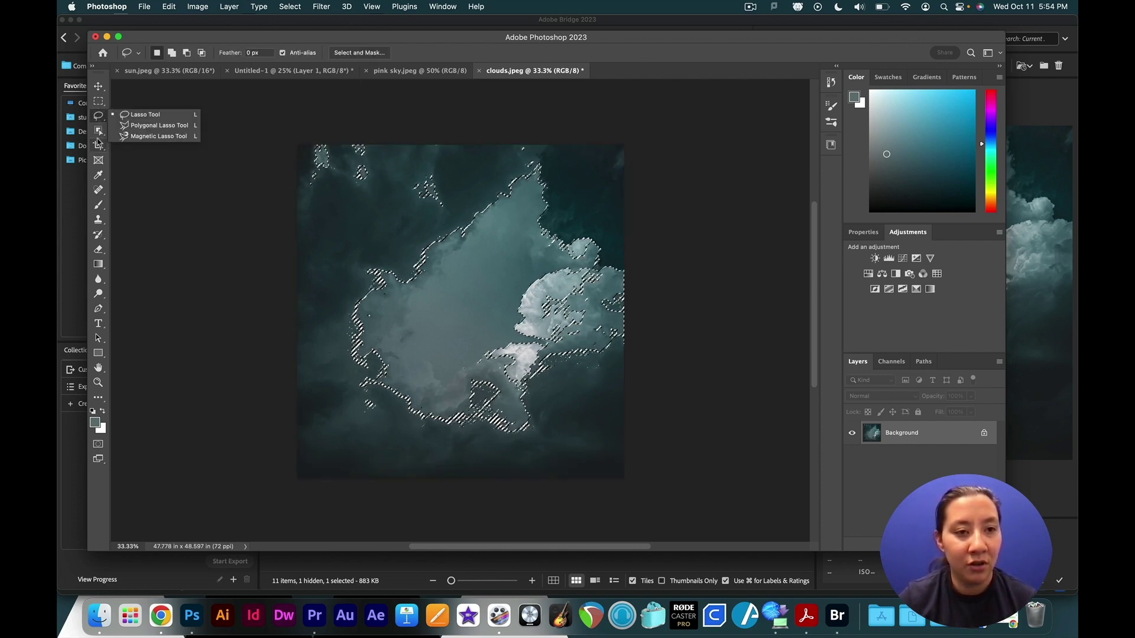
pyautogui.click(99, 130)
pyautogui.click(136, 141)
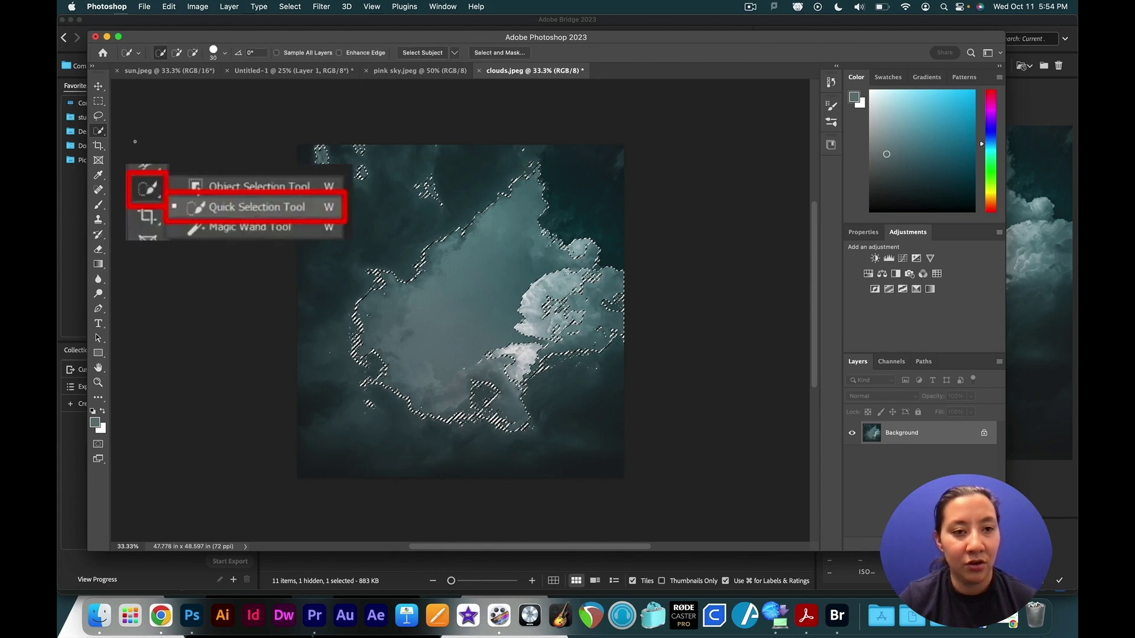
pyautogui.click(193, 54)
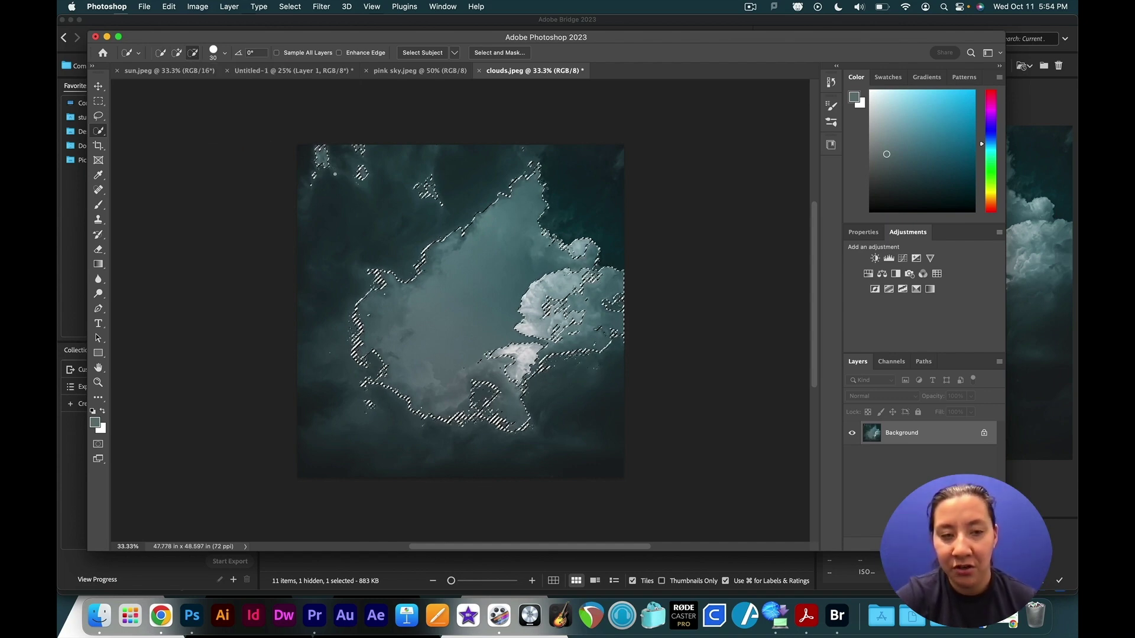
pyautogui.press(']')
pyautogui.press(']')
pyautogui.press(']')
pyautogui.press(']')
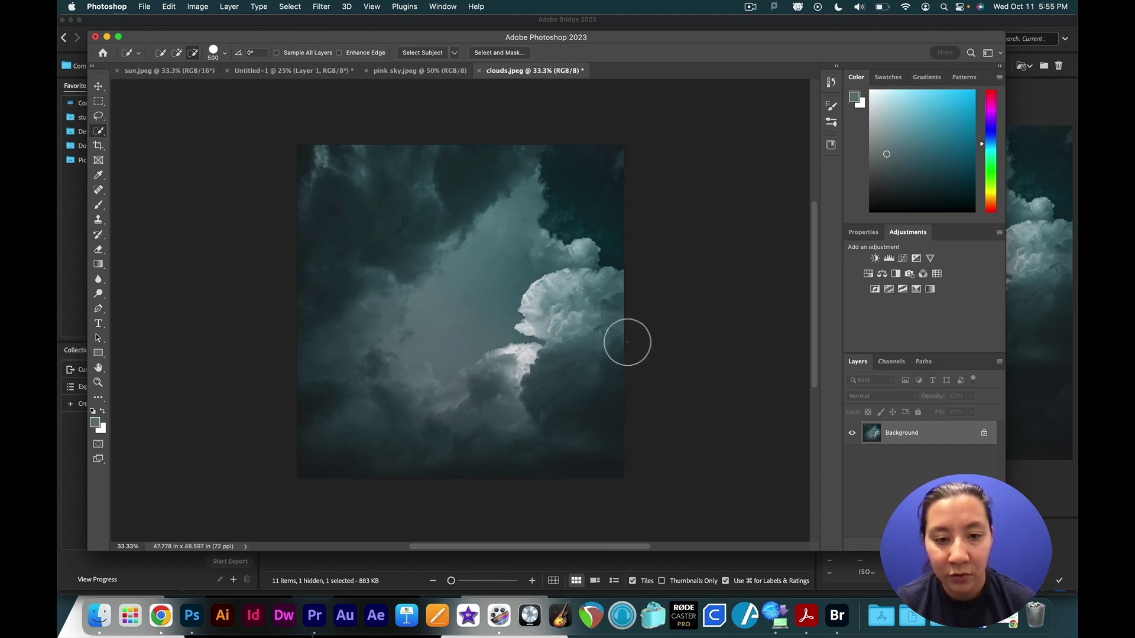
pyautogui.click(639, 319)
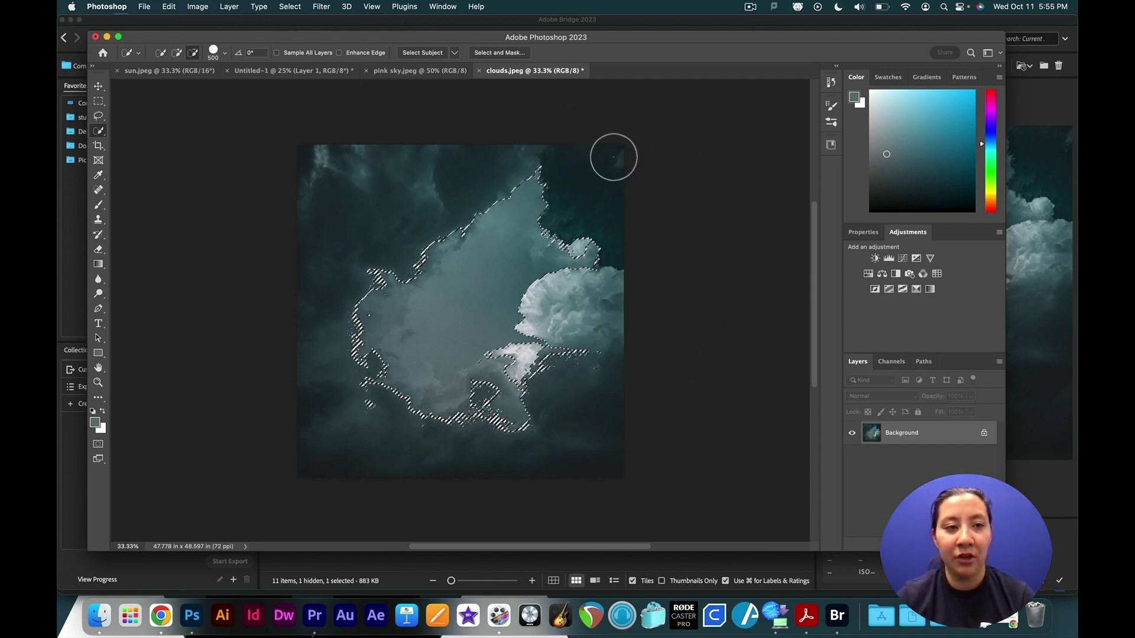
# Step: Invert the selection and add it as a layer mask that hides the sky gap in the clouds image
pyautogui.click(99, 86)
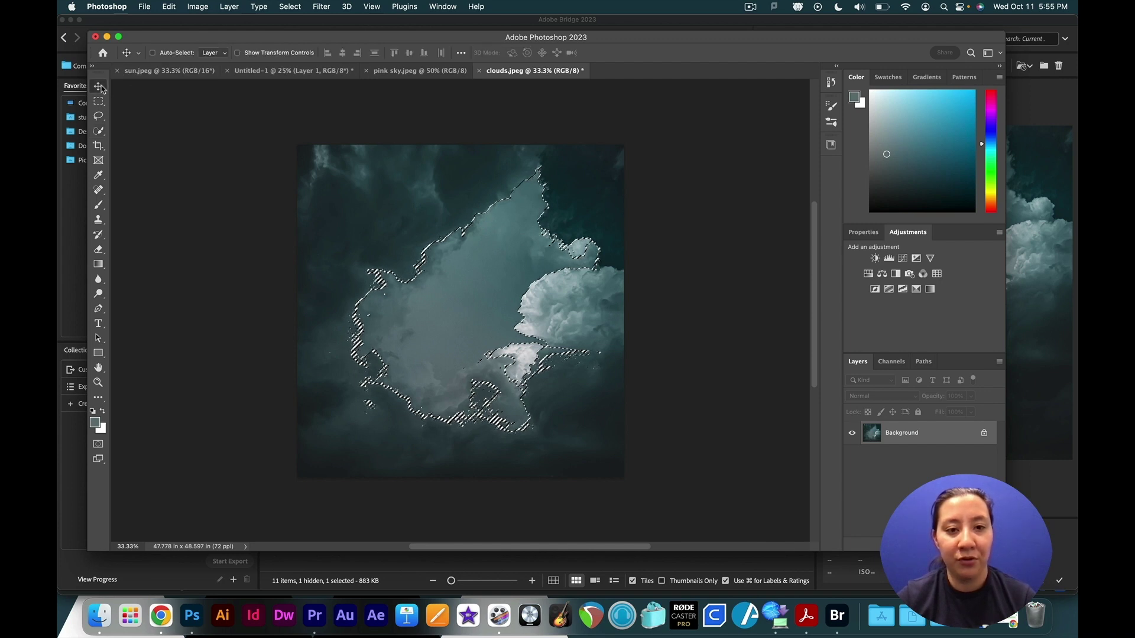
pyautogui.click(290, 7)
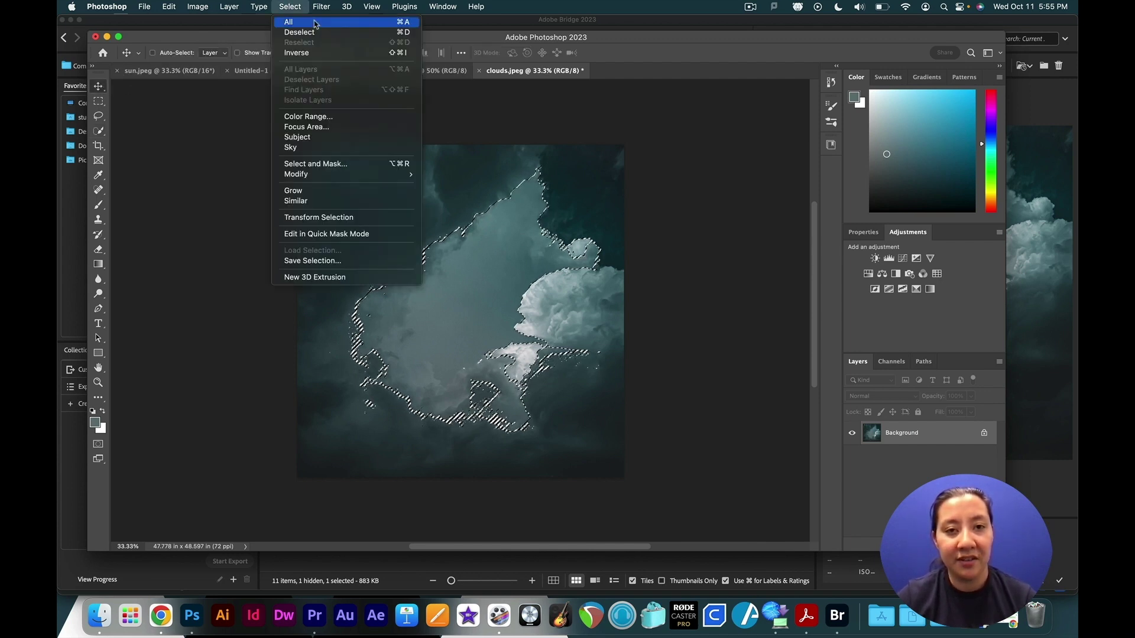
pyautogui.click(319, 57)
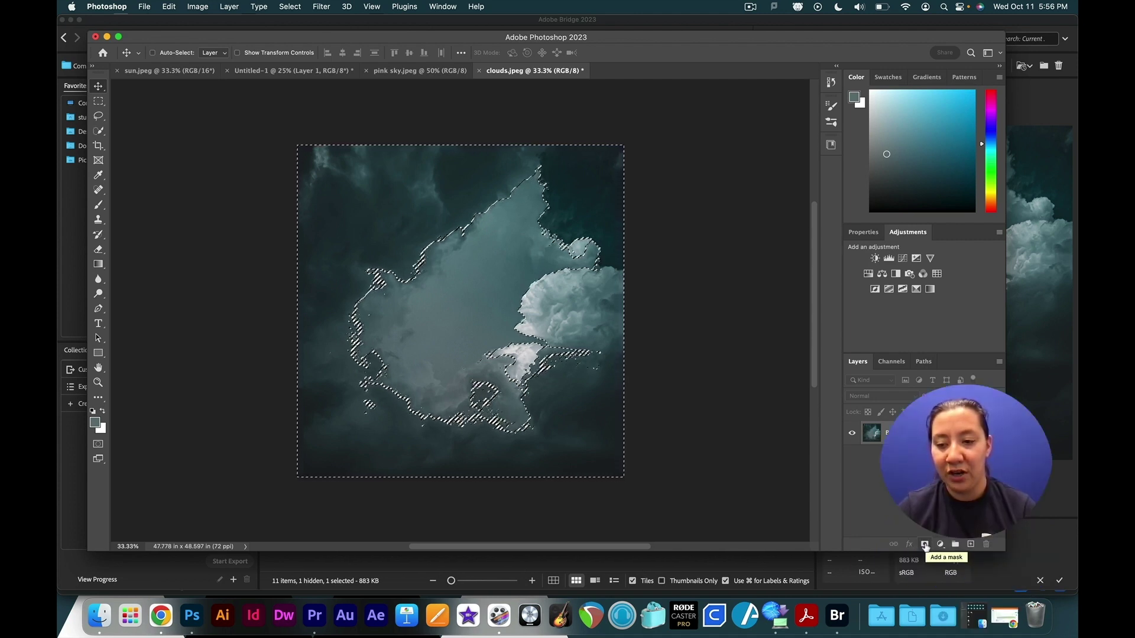
pyautogui.click(925, 544)
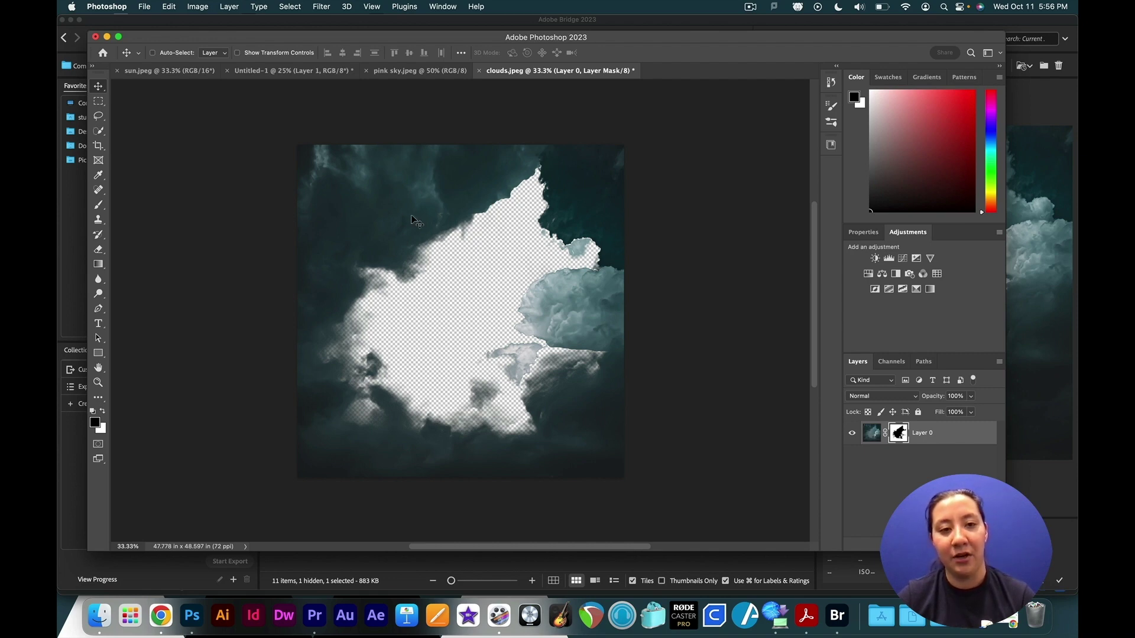
# Step: Bring the masked clouds layer into the Untitled-1 poster document and convert it to a Smart Object
pyautogui.rightClick(949, 440)
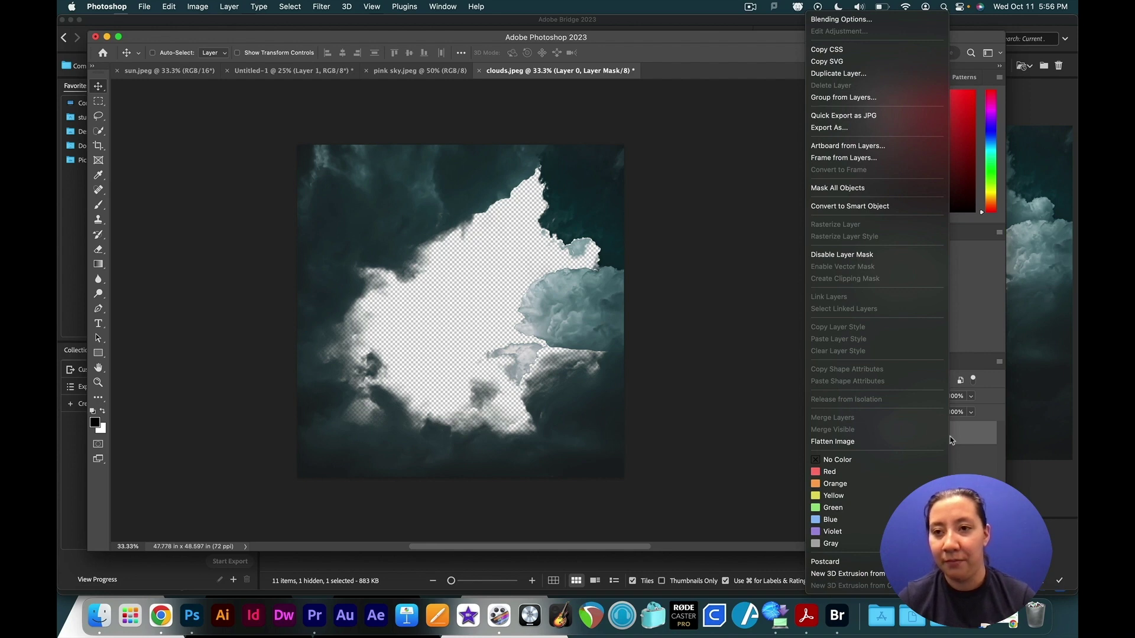
pyautogui.click(971, 439)
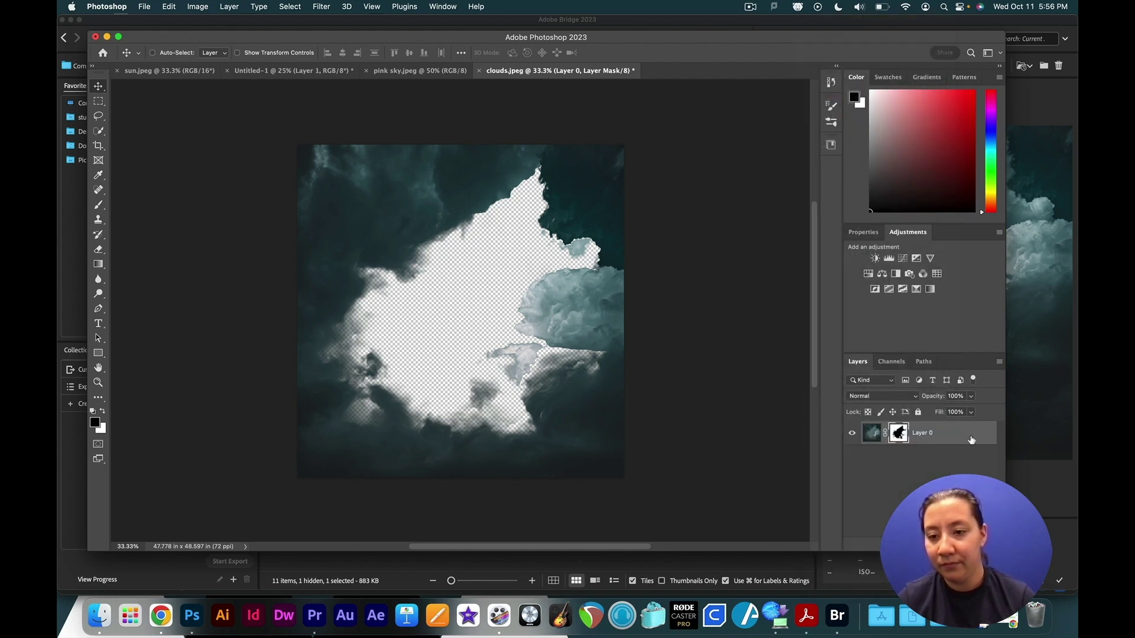
pyautogui.moveTo(838, 403); pyautogui.dragTo(523, 277)
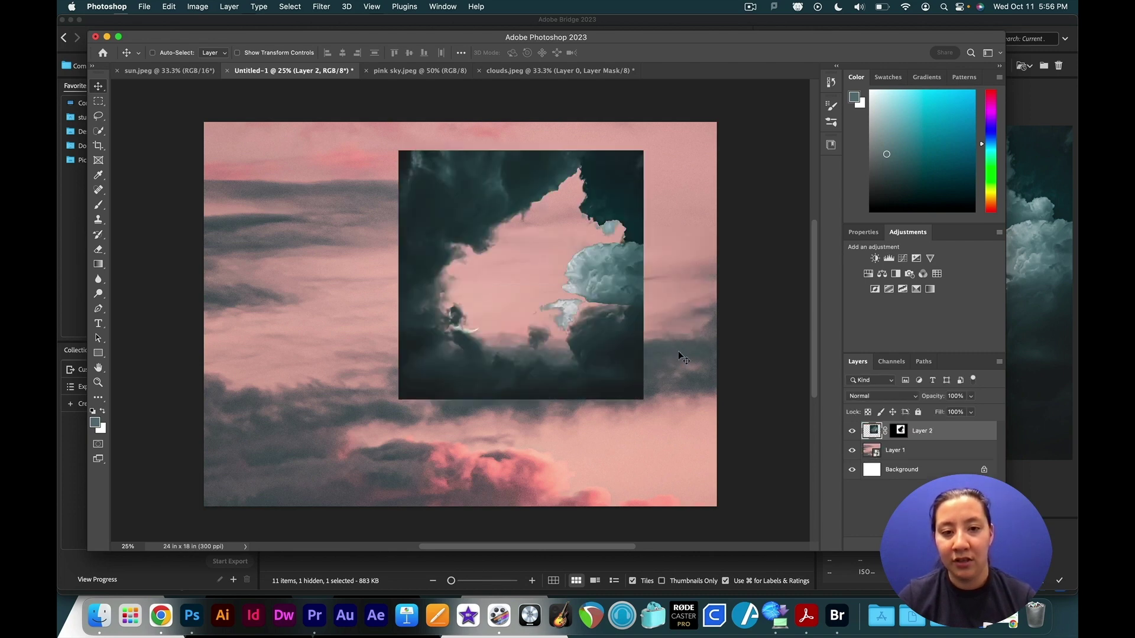
pyautogui.rightClick(879, 433)
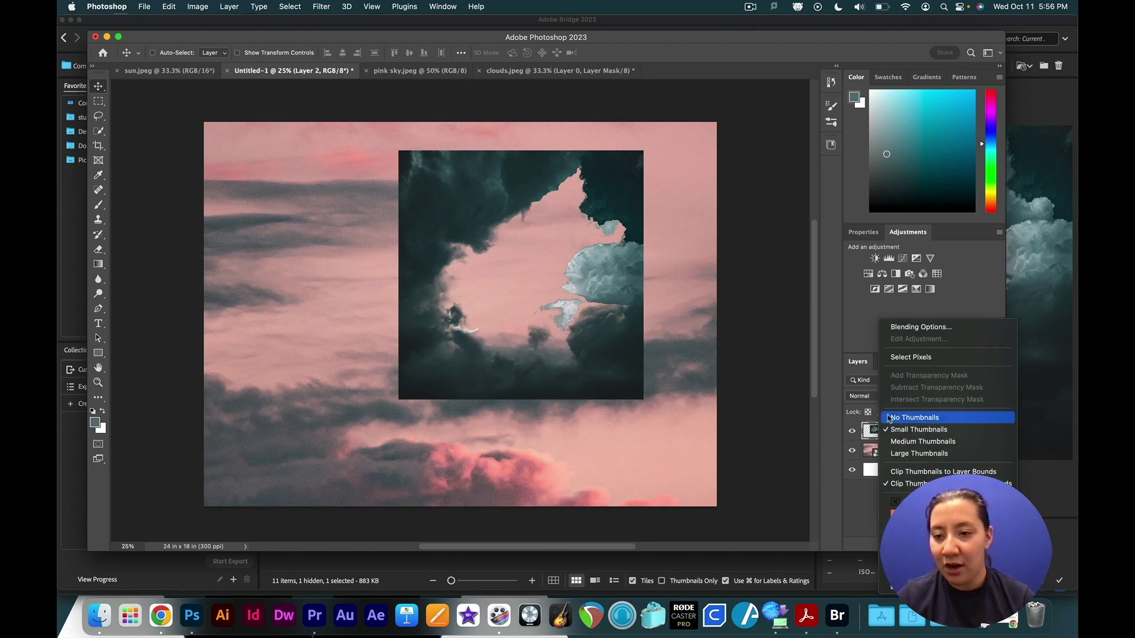
pyautogui.rightClick(944, 428)
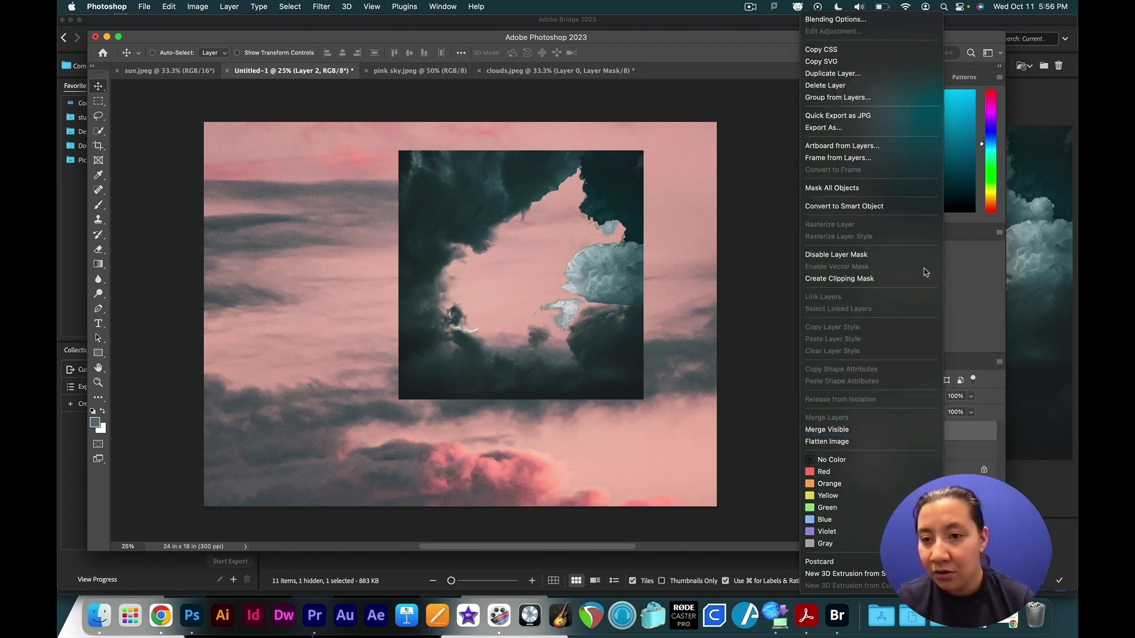
pyautogui.click(879, 208)
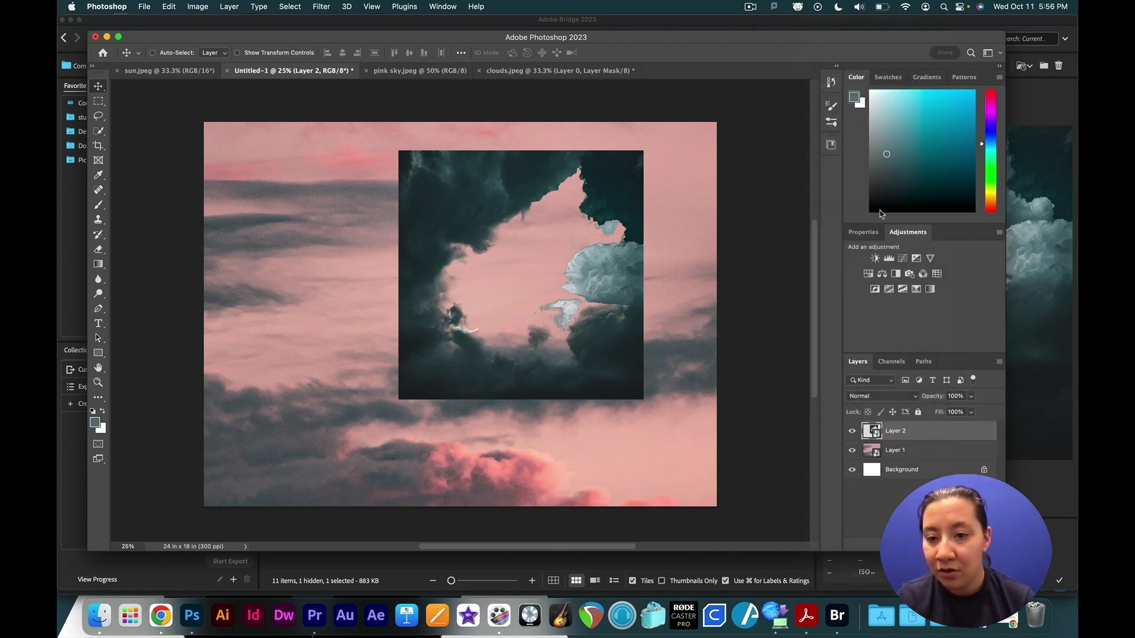
# Step: Scale up the clouds Smart Object to cover the whole canvas and position it so its gap frames the crescent moon
pyautogui.press('super')
pyautogui.press('super+t')
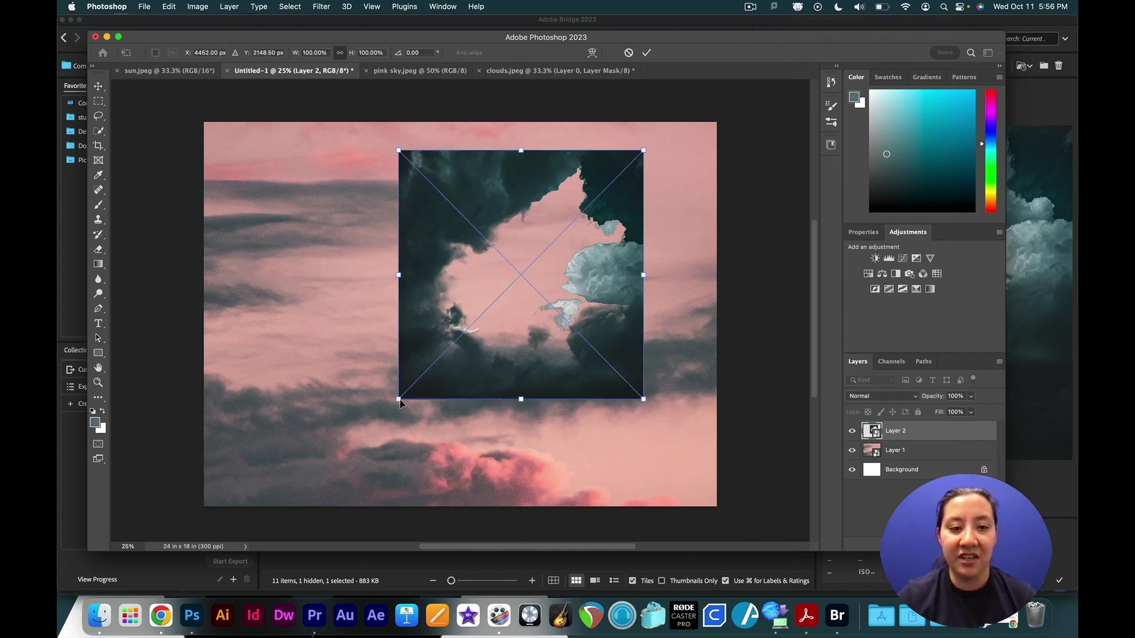
pyautogui.moveTo(396, 402); pyautogui.dragTo(282, 518)
pyautogui.moveTo(345, 491); pyautogui.dragTo(396, 379)
pyautogui.moveTo(330, 409); pyautogui.dragTo(69, 635)
pyautogui.moveTo(563, 302)
pyautogui.mouseDown()
pyautogui.moveTo(627, 309)
pyautogui.moveTo(555, 318)
pyautogui.mouseUp()
pyautogui.press('Return')
pyautogui.scroll(-1, 549, 325)
pyautogui.scroll(2, 549, 327)
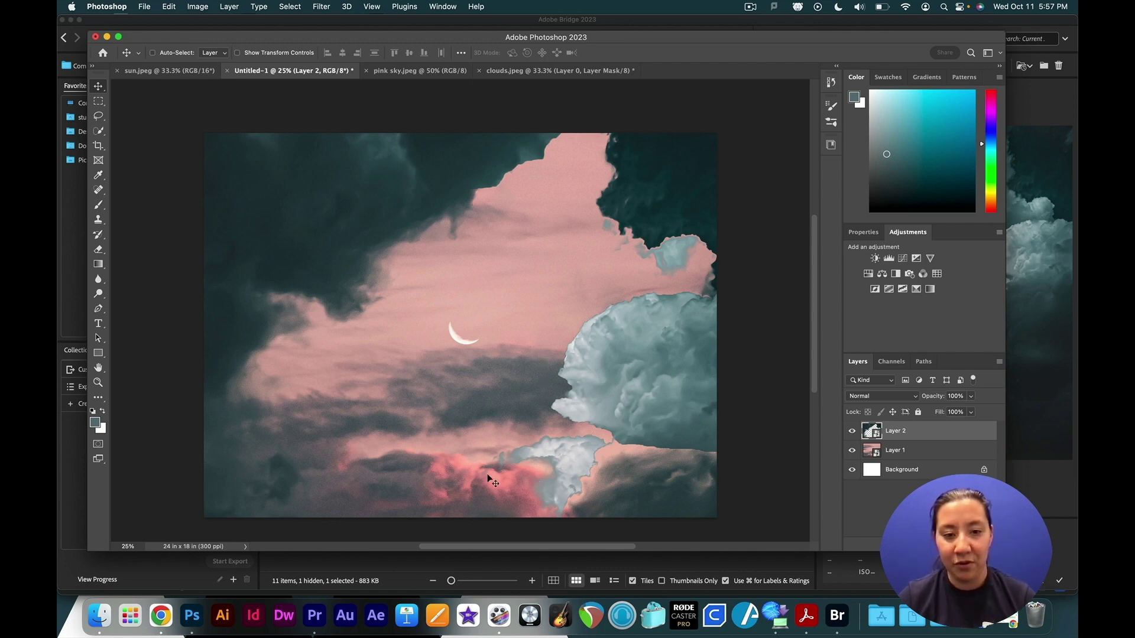
pyautogui.scroll(-2, 452, 458)
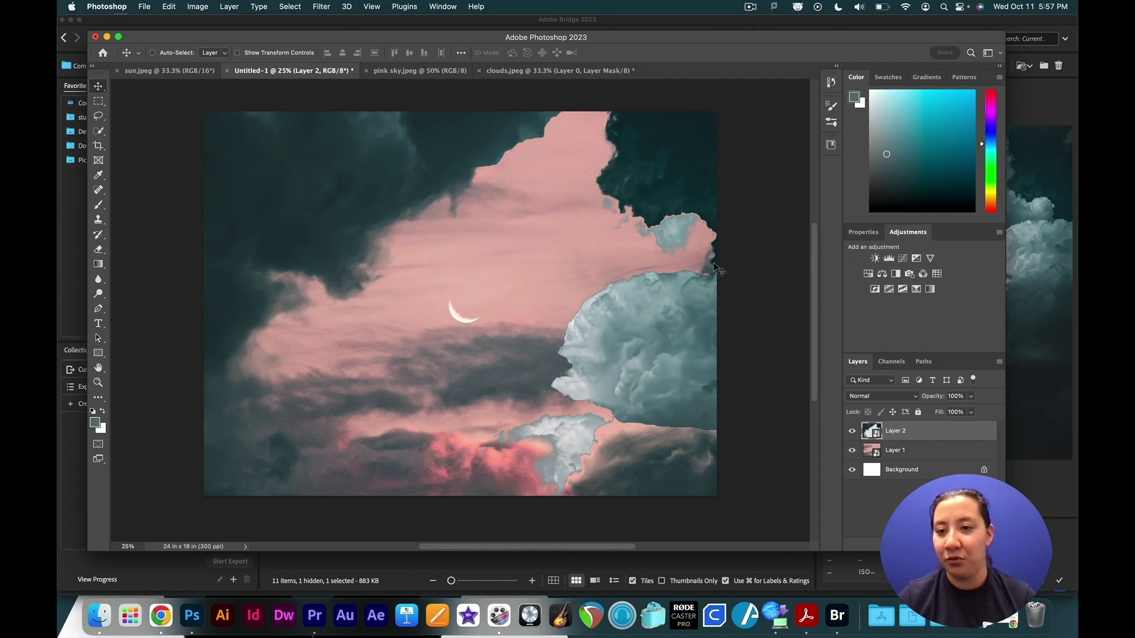
# Step: Switch to Adobe Bridge and open galaxy.jpeg from the Final folder in Photoshop
pyautogui.click(1062, 233)
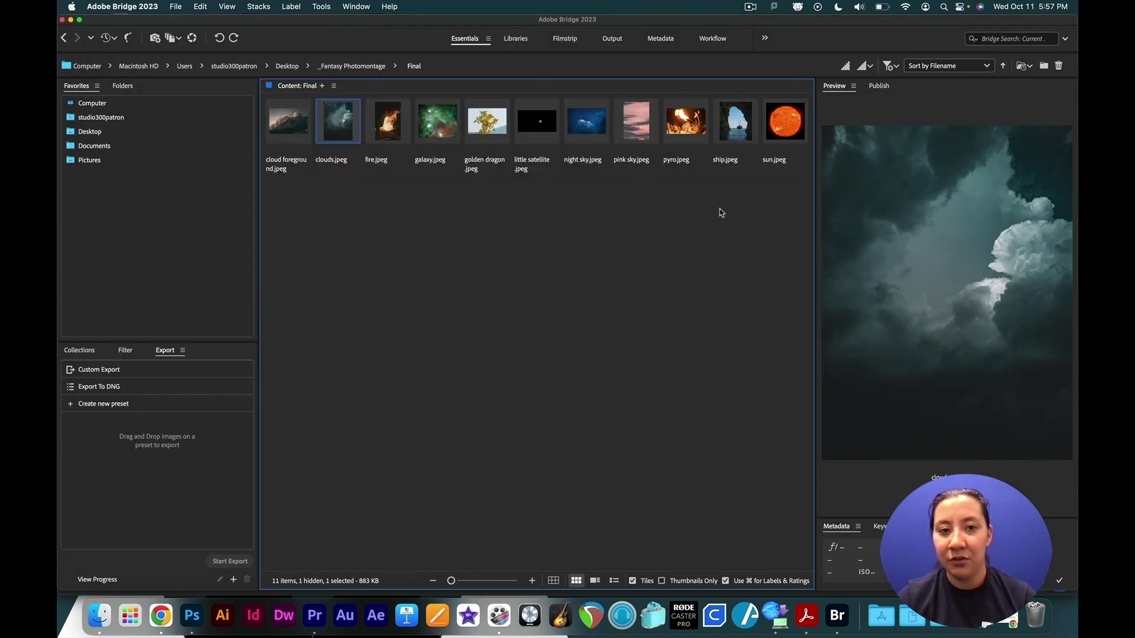
pyautogui.click(445, 123)
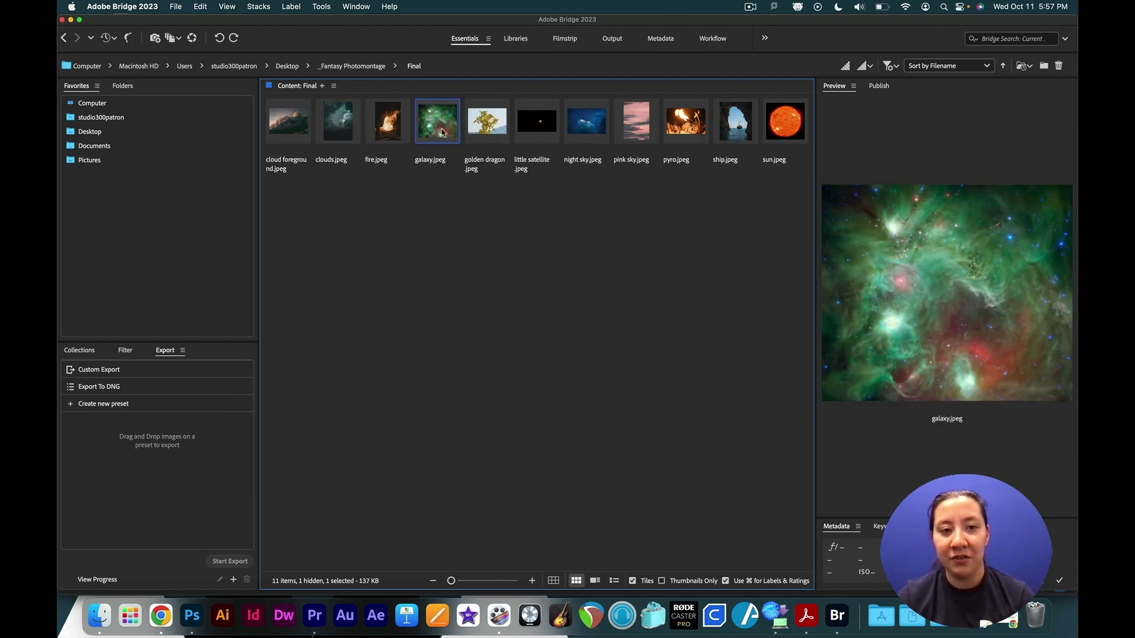
pyautogui.doubleClick(442, 133)
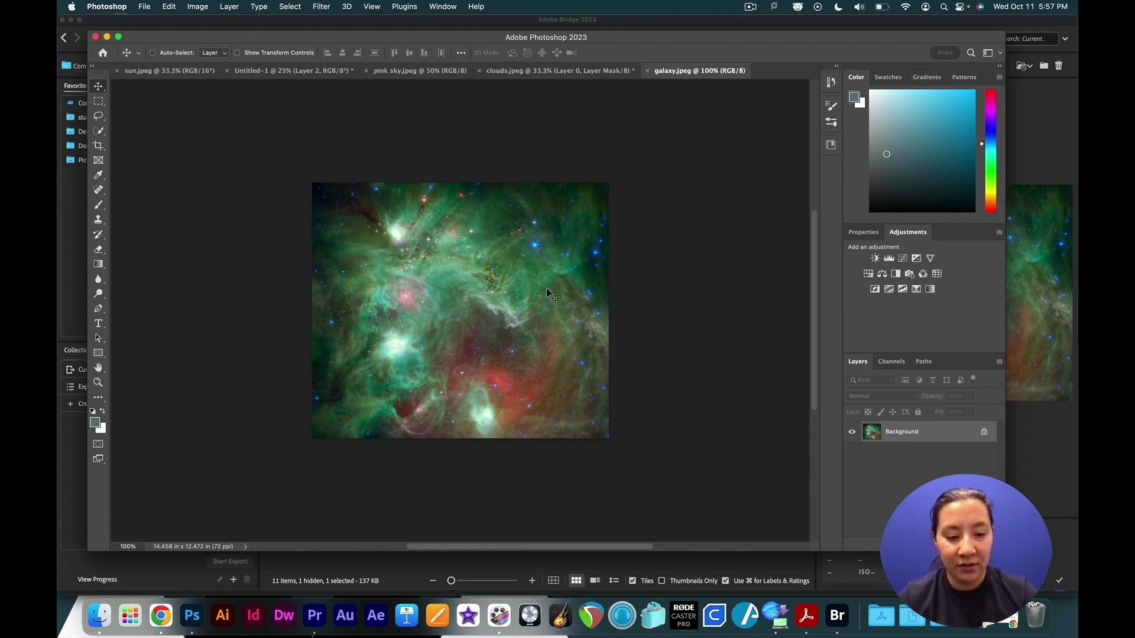
# Step: Copy the whole galaxy image and paste it into the Untitled-1 poster document, accepting the colour profile conversion
pyautogui.press('super+a')
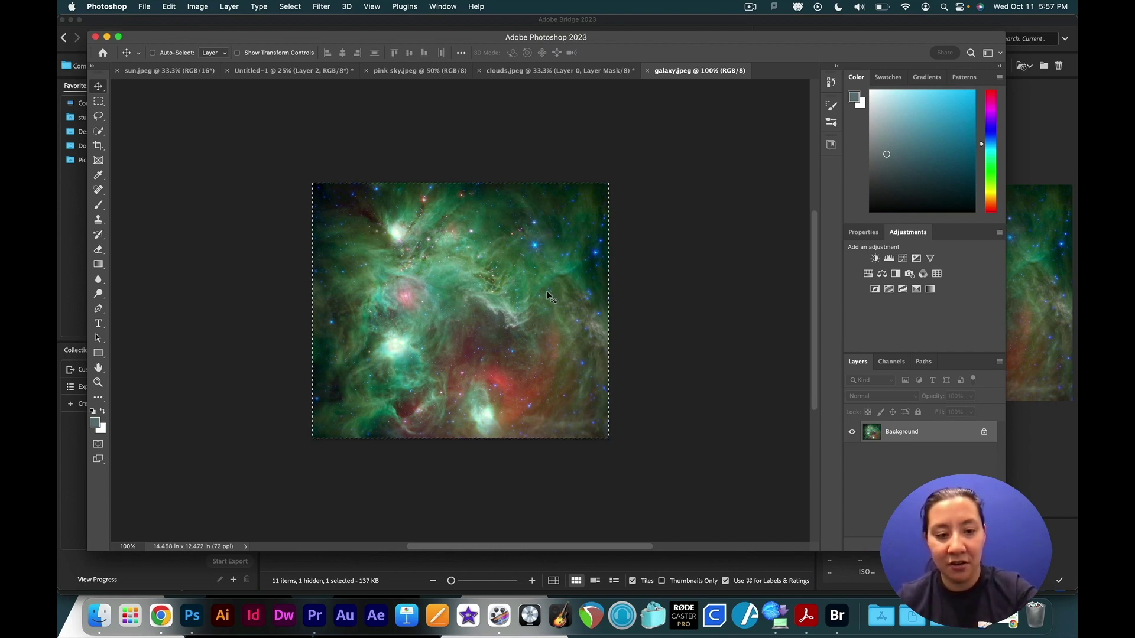
pyautogui.press('super')
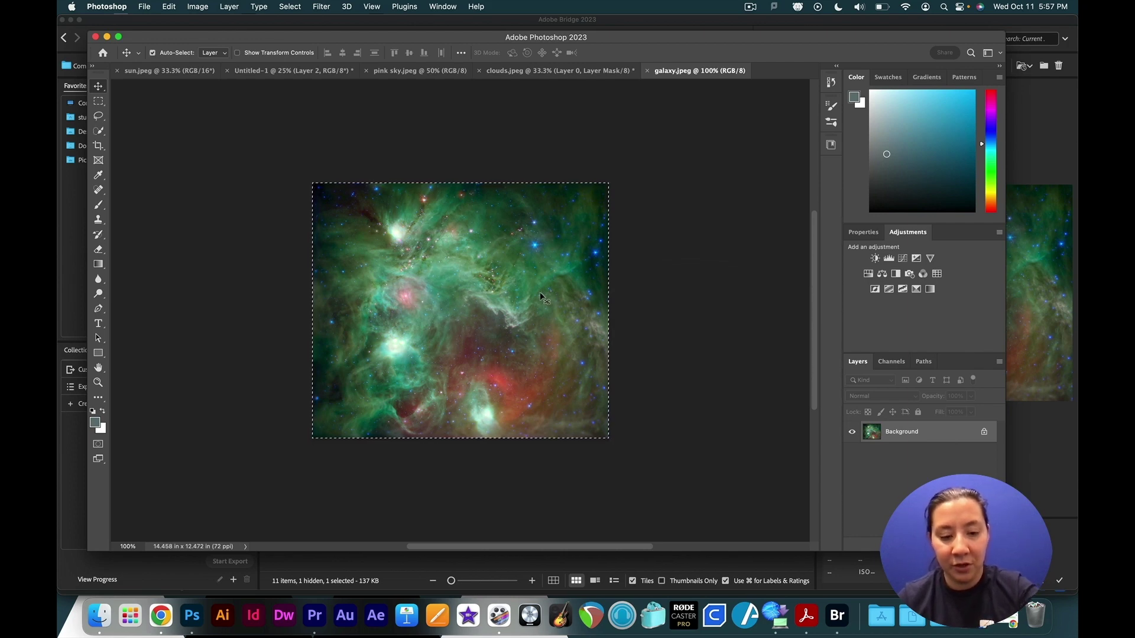
pyautogui.click(464, 69)
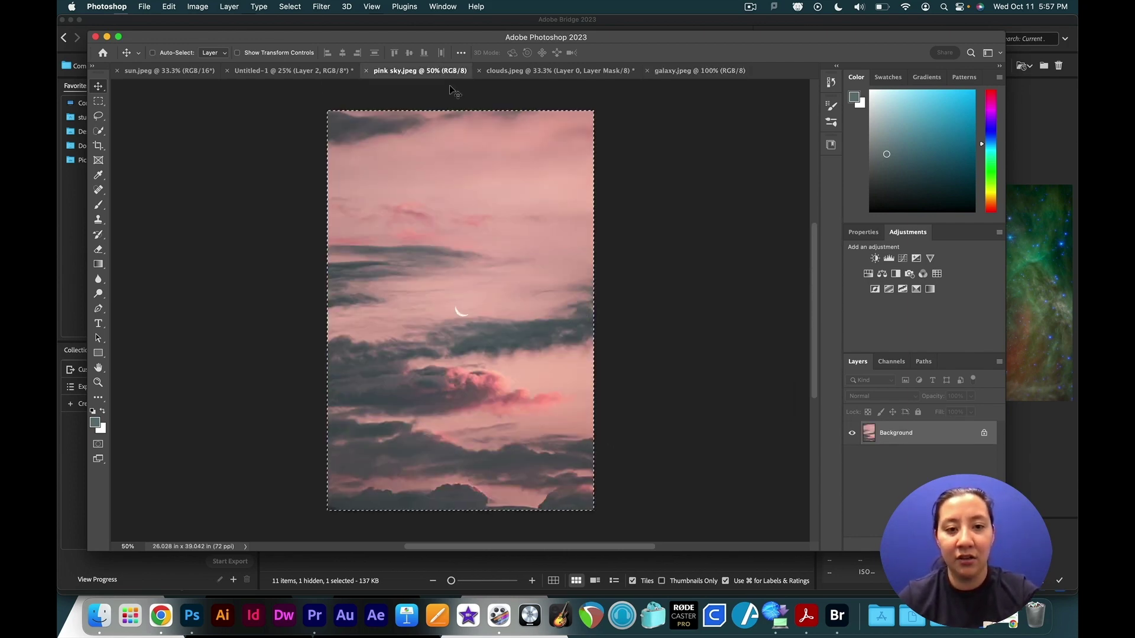
pyautogui.click(330, 71)
pyautogui.press('super')
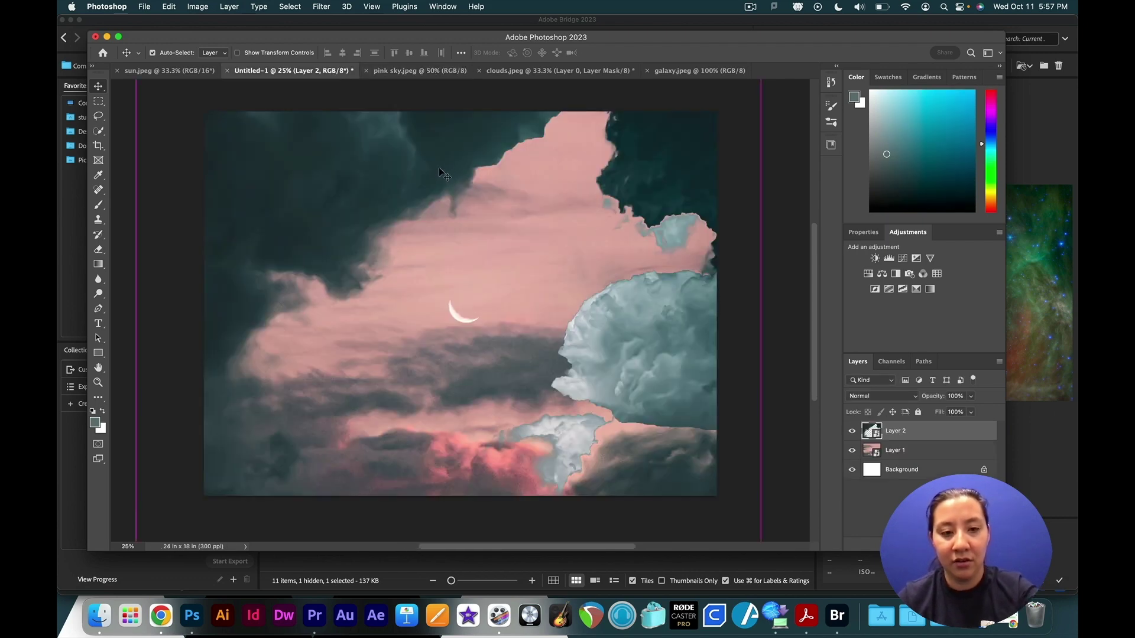
pyautogui.press('super+v')
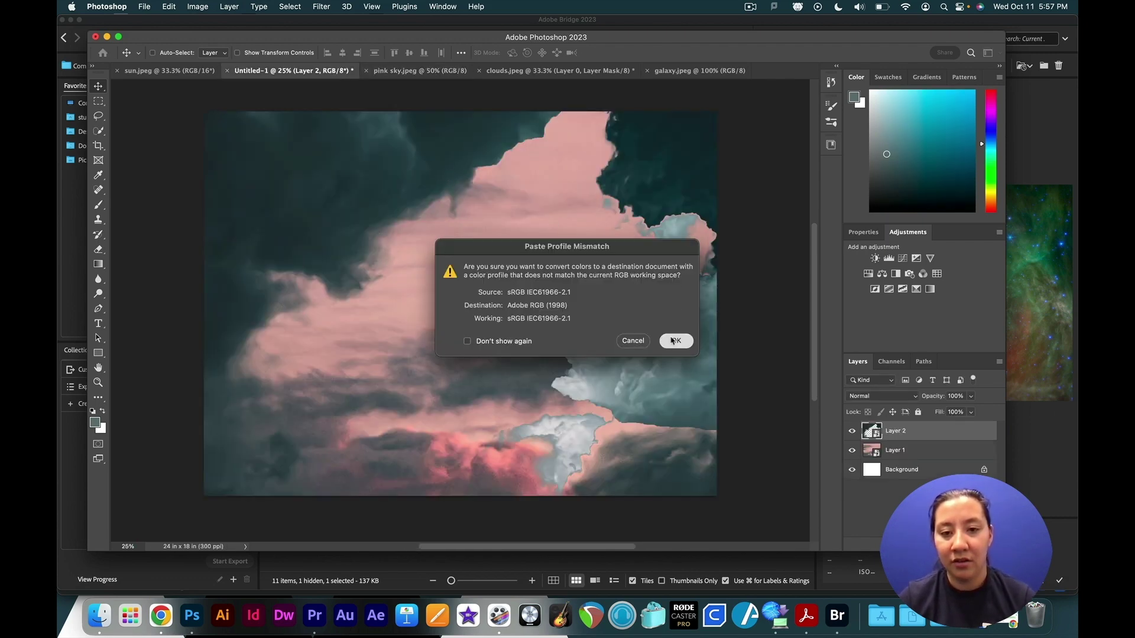
pyautogui.click(674, 341)
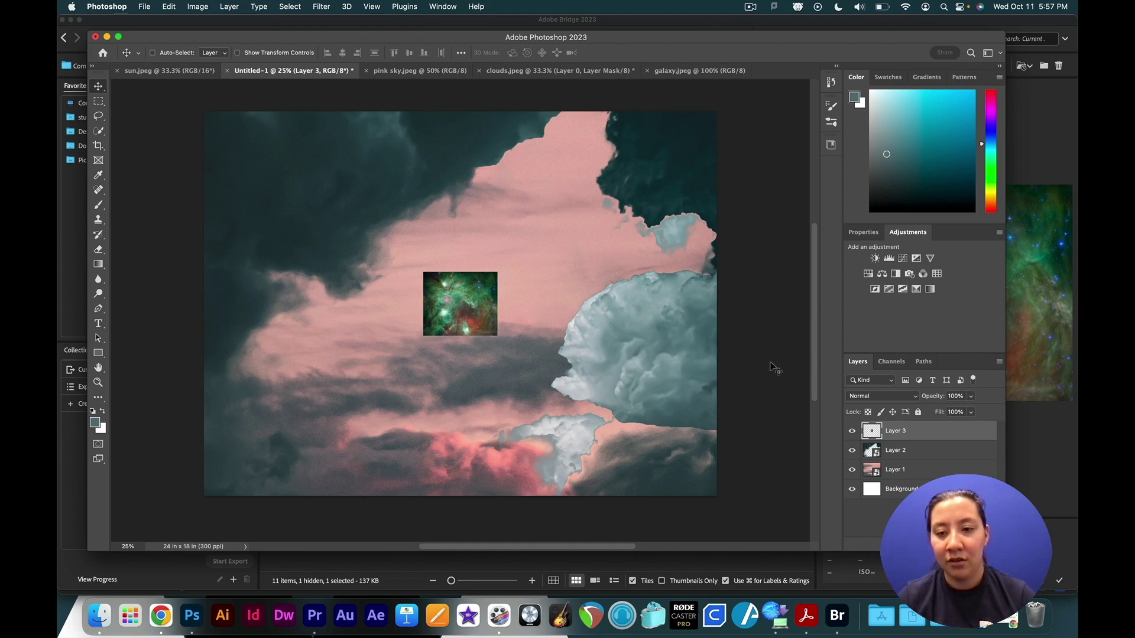
# Step: Convert the pasted galaxy layer to a Smart Object
pyautogui.rightClick(867, 433)
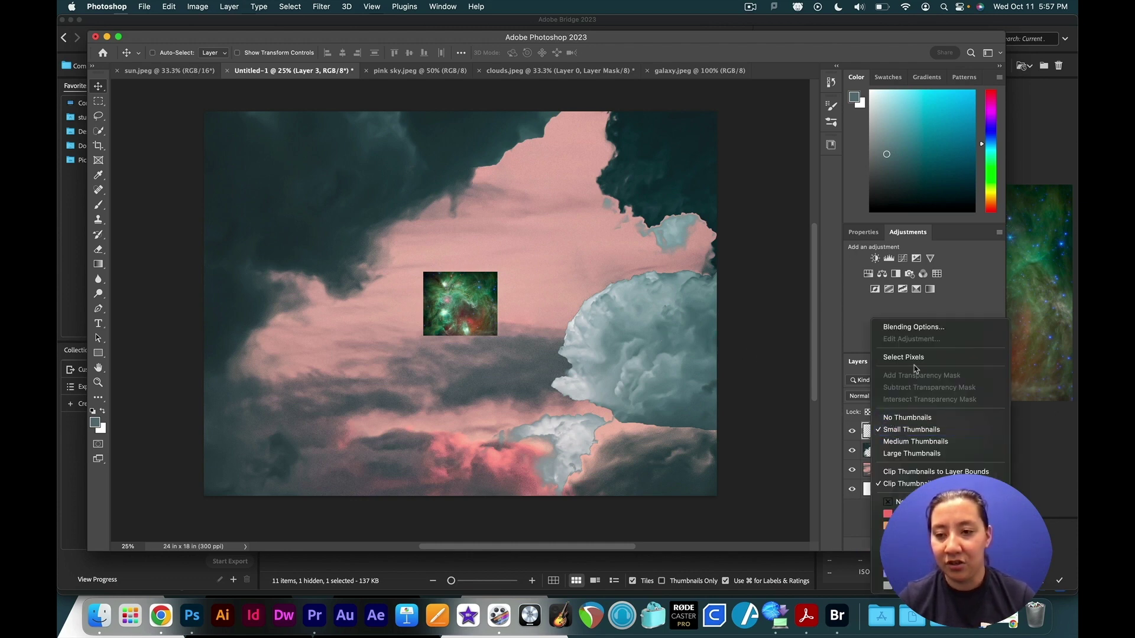
pyautogui.click(940, 429)
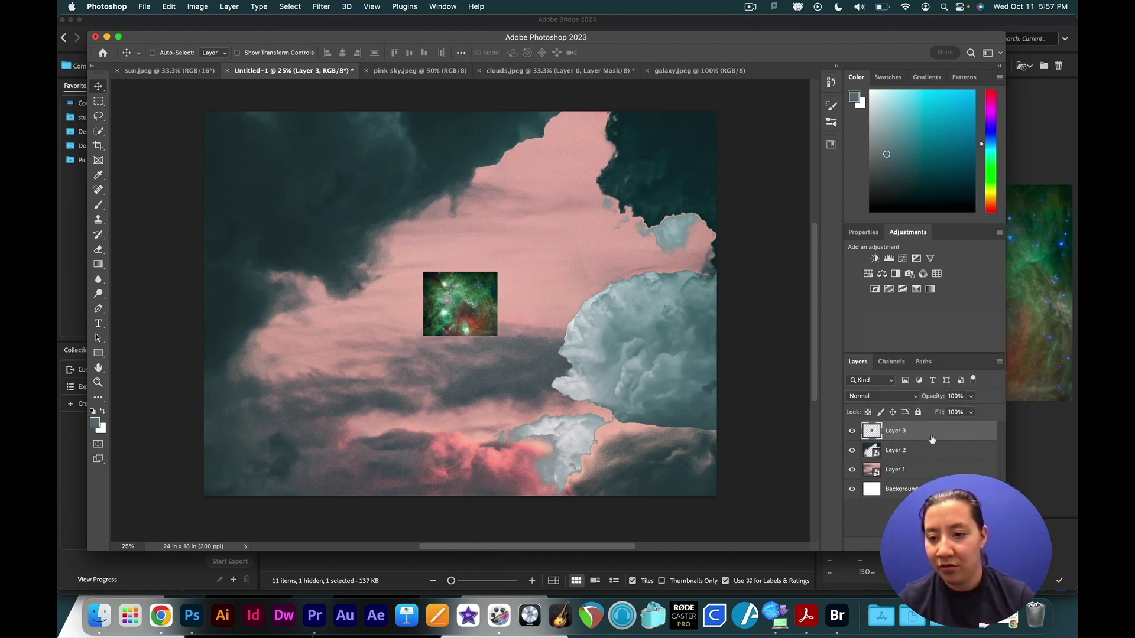
pyautogui.rightClick(934, 442)
pyautogui.click(858, 207)
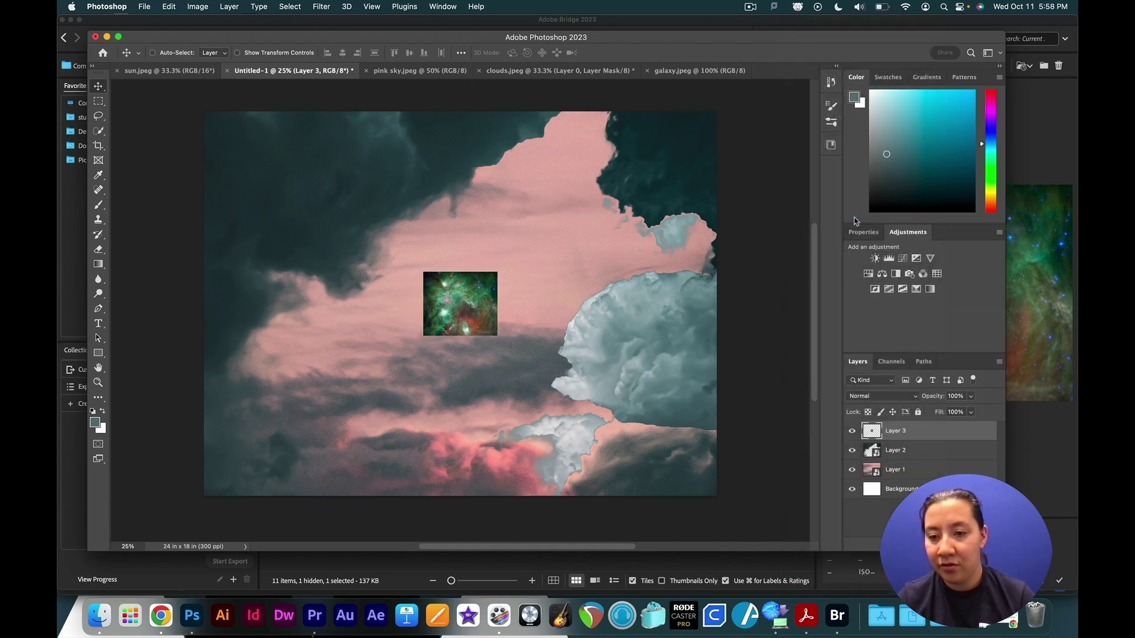
# Step: Scale the galaxy Smart Object up to about 671% and position it over the canvas to fill the cloud gap
pyautogui.press('super+t')
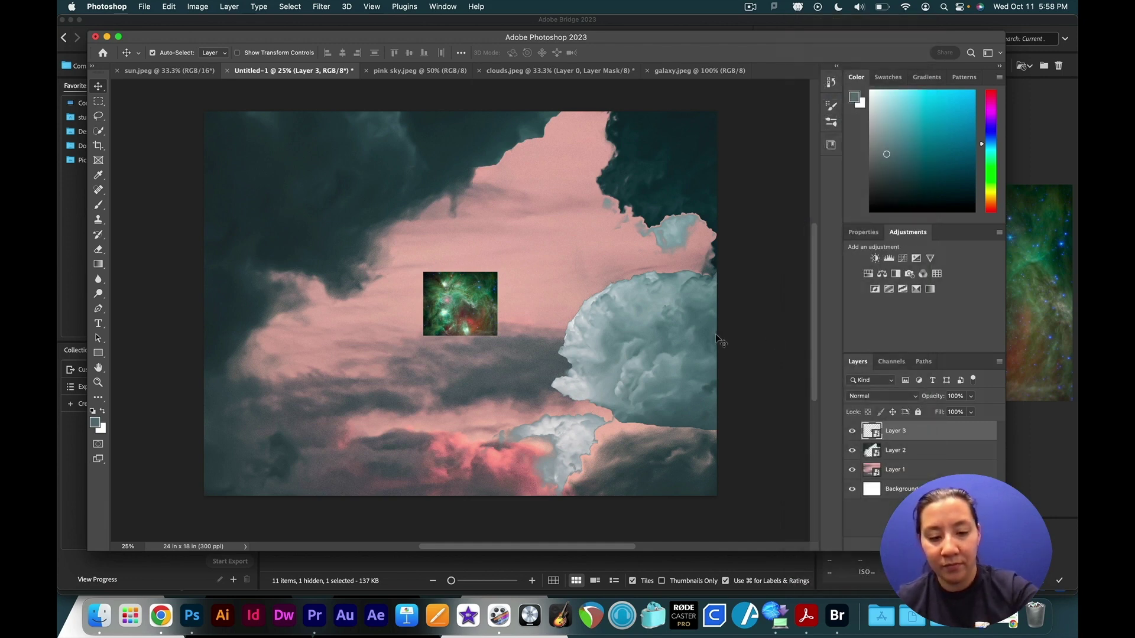
pyautogui.moveTo(471, 294); pyautogui.dragTo(284, 579)
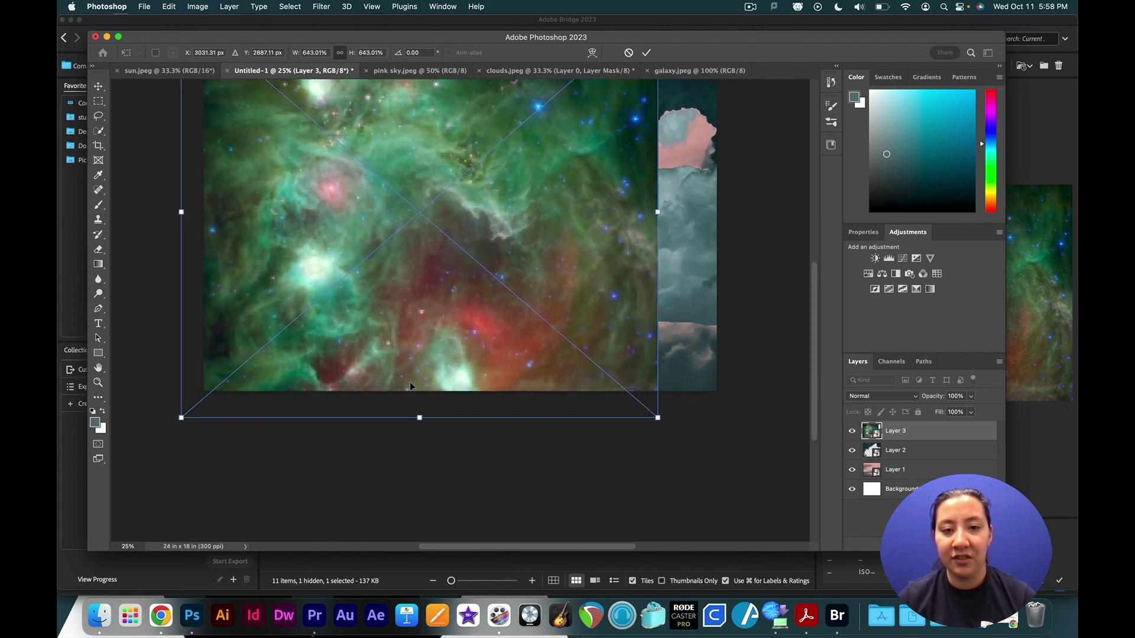
pyautogui.moveTo(455, 247); pyautogui.dragTo(507, 247)
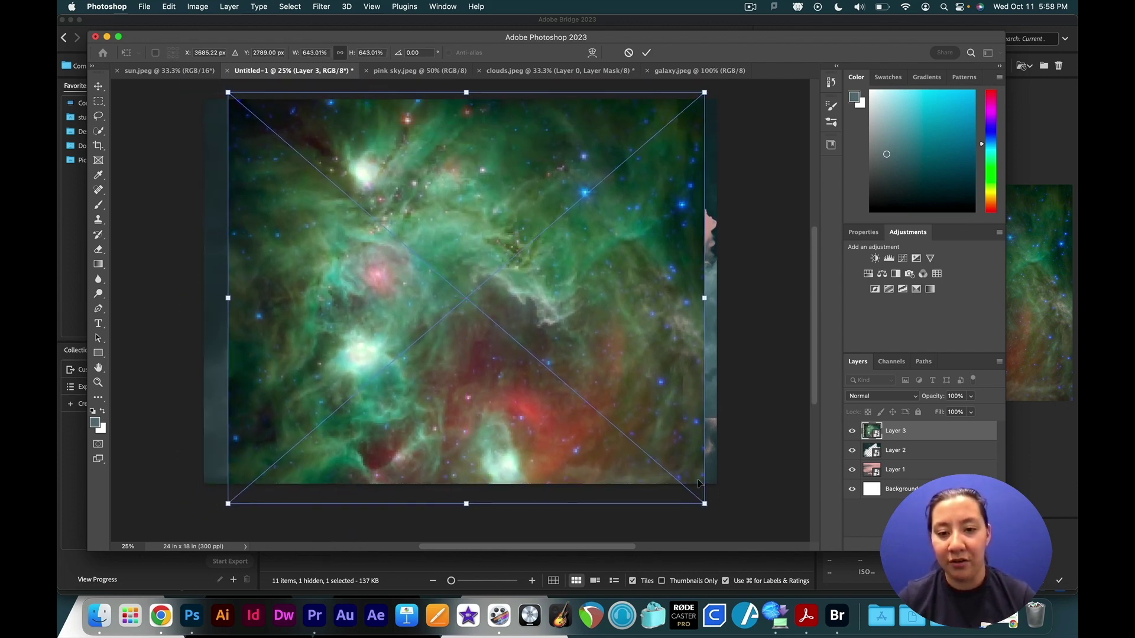
pyautogui.moveTo(706, 504); pyautogui.dragTo(727, 522)
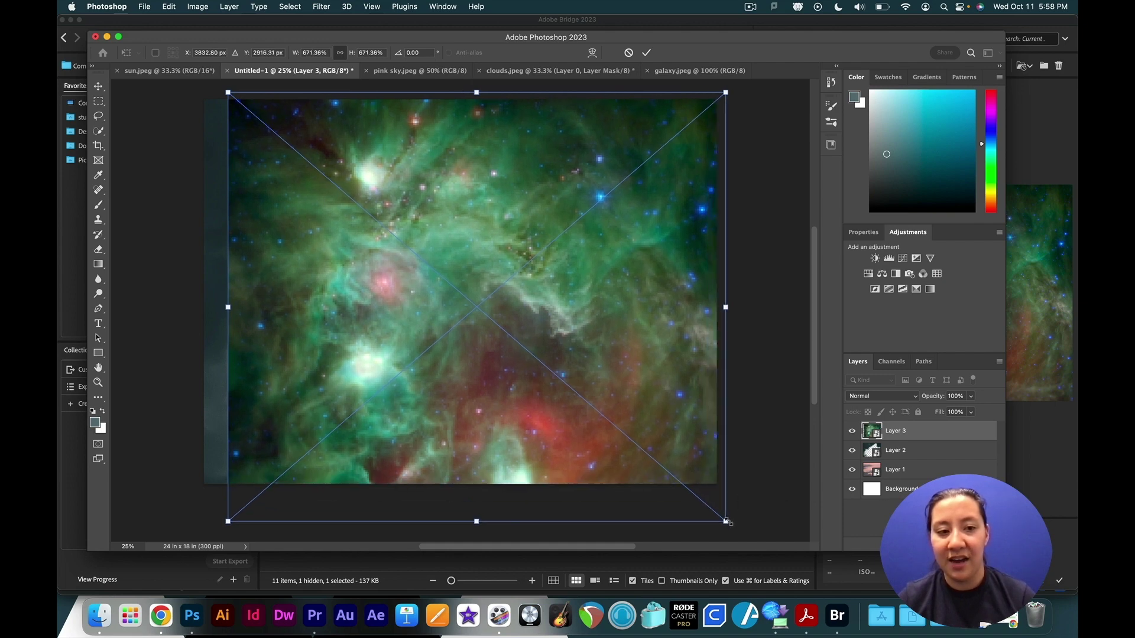
pyautogui.moveTo(599, 405); pyautogui.dragTo(603, 400)
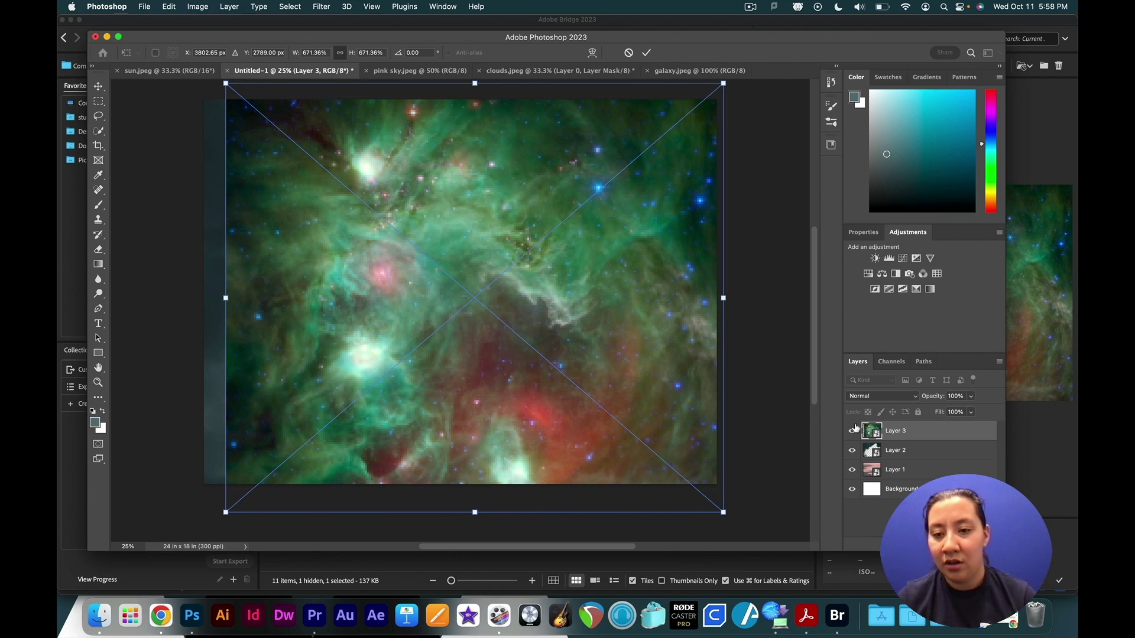
# Step: Place the galaxy layer beneath the clouds layer and lower its opacity to about 45%
pyautogui.moveTo(913, 433); pyautogui.dragTo(916, 461)
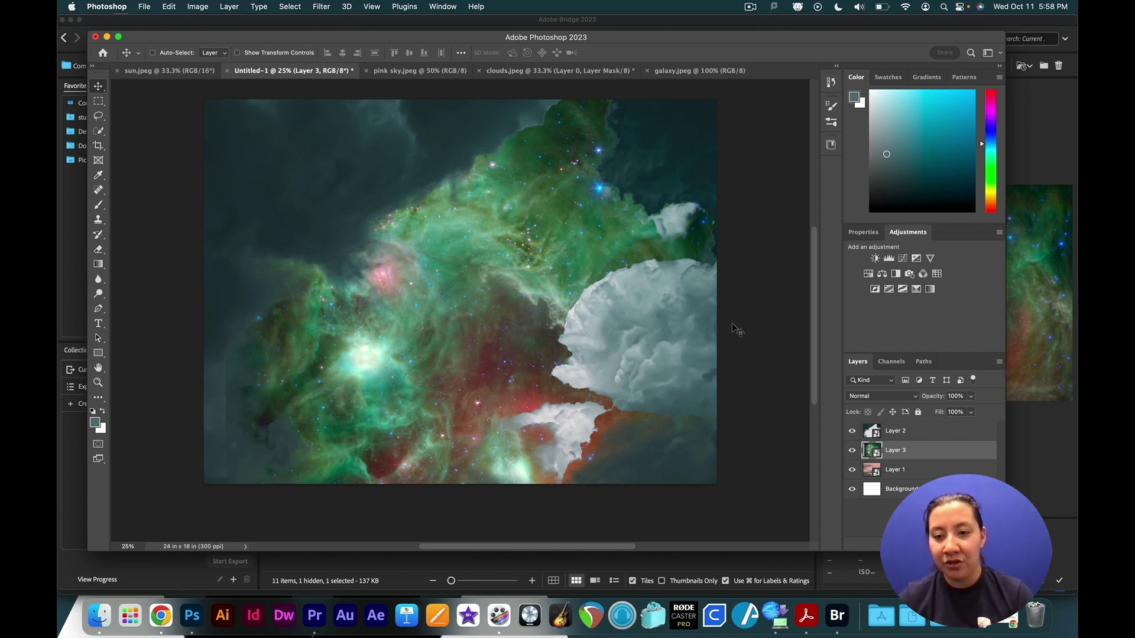
pyautogui.click(972, 397)
pyautogui.moveTo(972, 413); pyautogui.dragTo(943, 413)
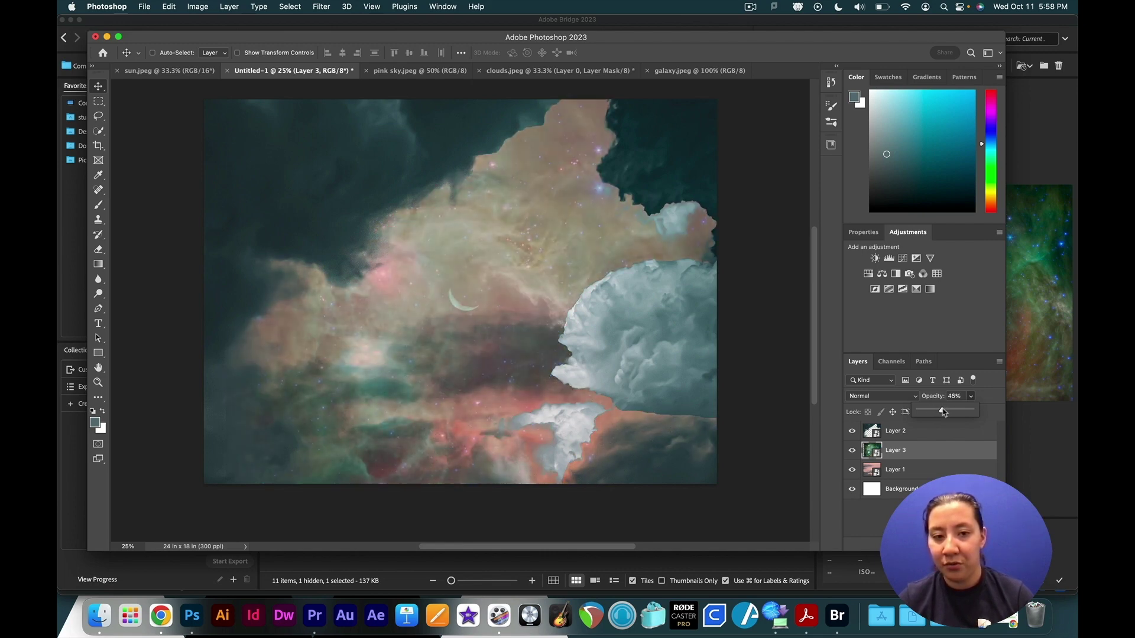
# Step: Set the galaxy layer's blend mode to Hard Light and deselect the layers
pyautogui.click(913, 398)
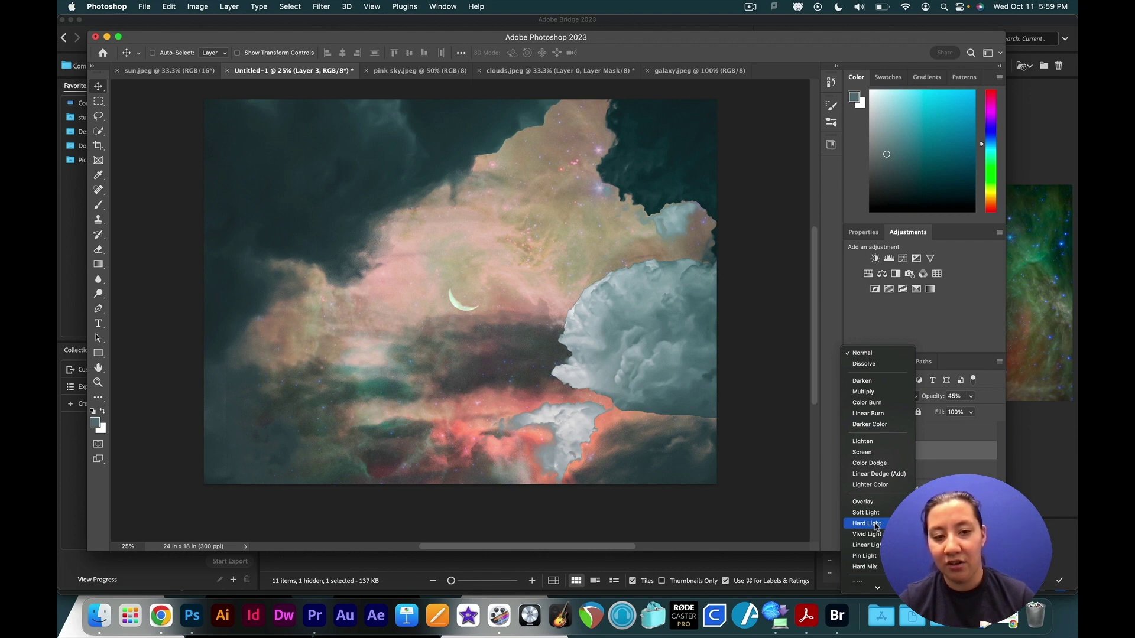
pyautogui.click(875, 525)
pyautogui.click(875, 523)
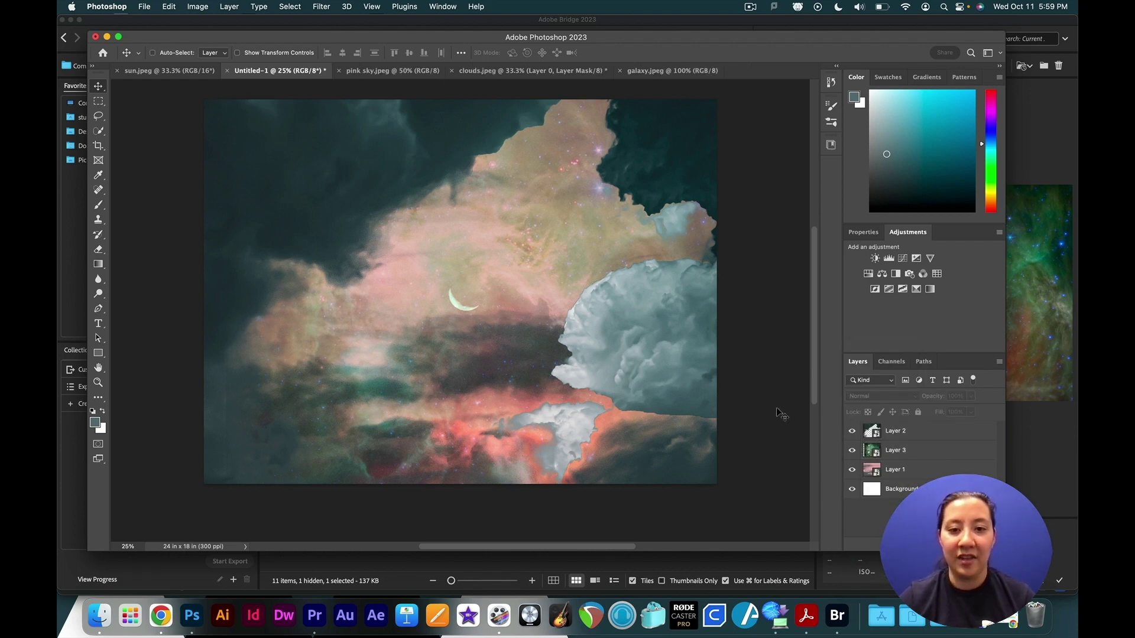
pyautogui.scroll(1, 778, 410)
pyautogui.scroll(1, 776, 416)
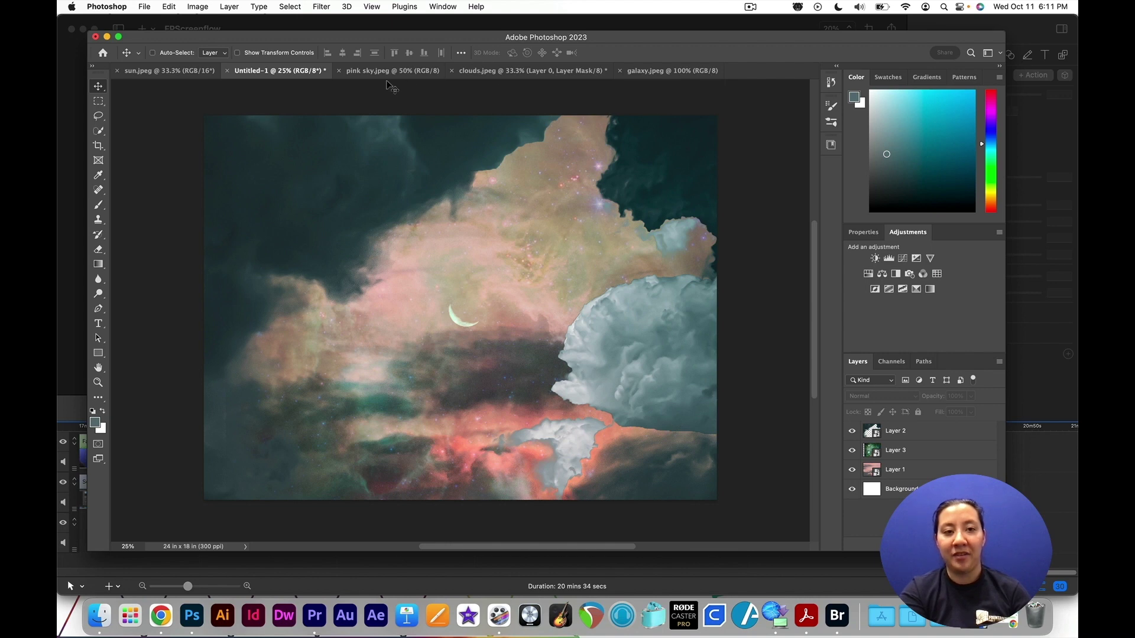
# Step: Switch to the sun.jpeg document and start a Color Range selection by sampling the sun's pink surface
pyautogui.click(365, 71)
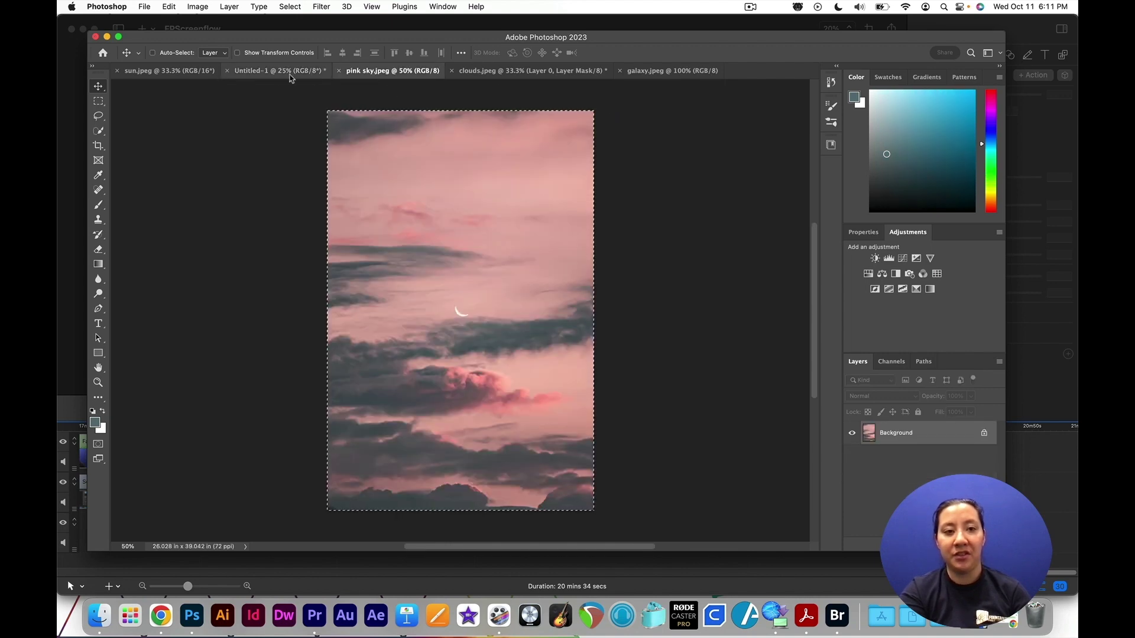
pyautogui.click(270, 75)
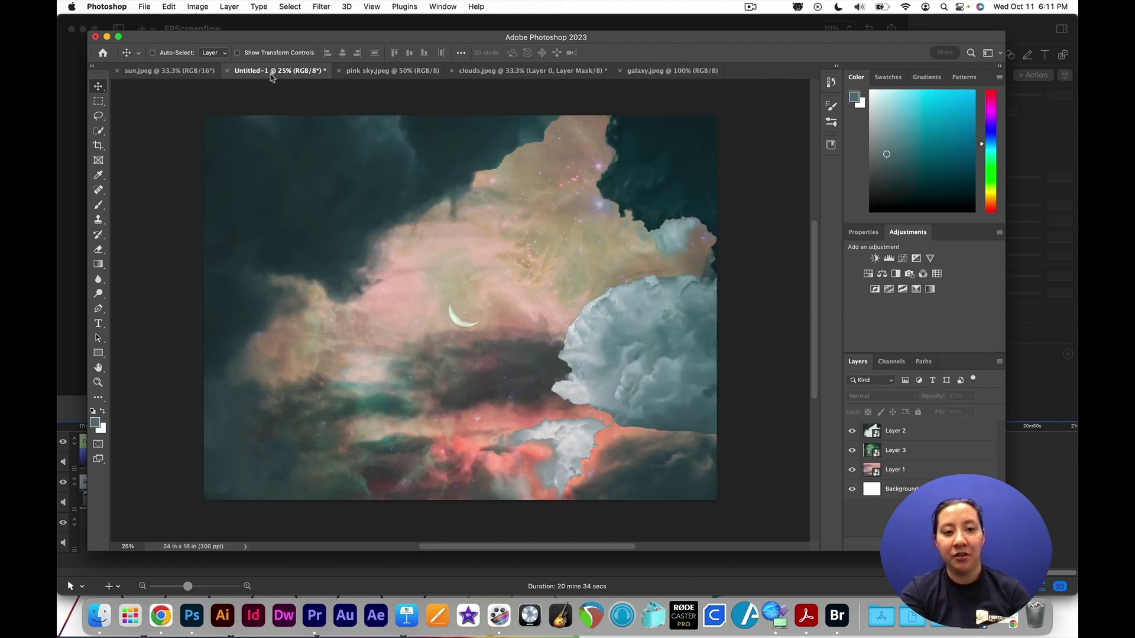
pyautogui.click(195, 73)
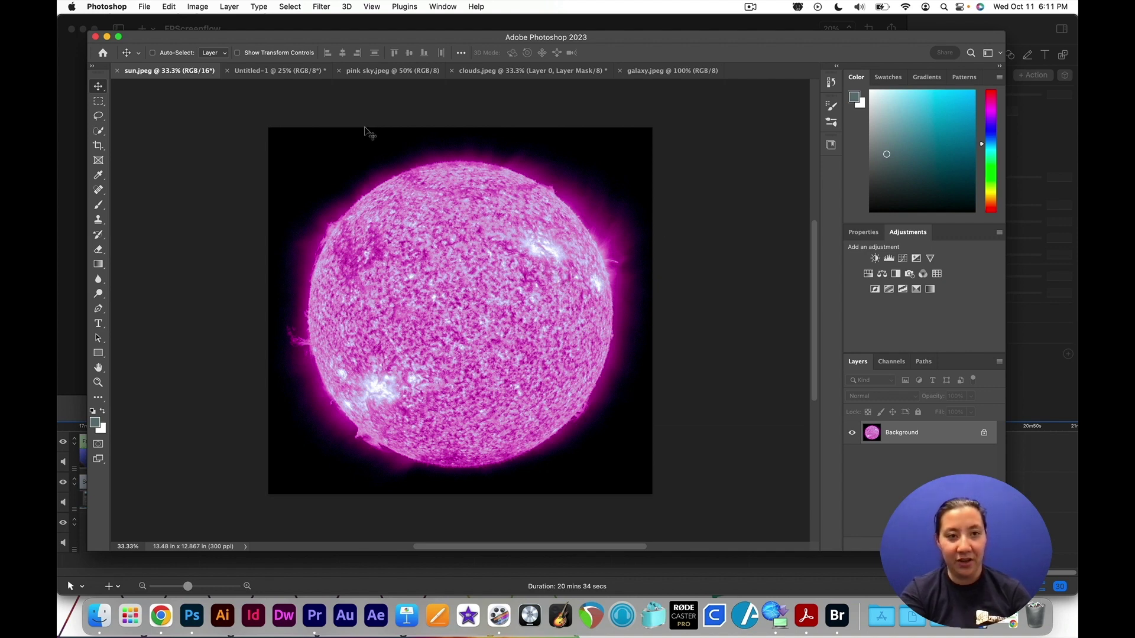
pyautogui.click(289, 7)
pyautogui.click(334, 117)
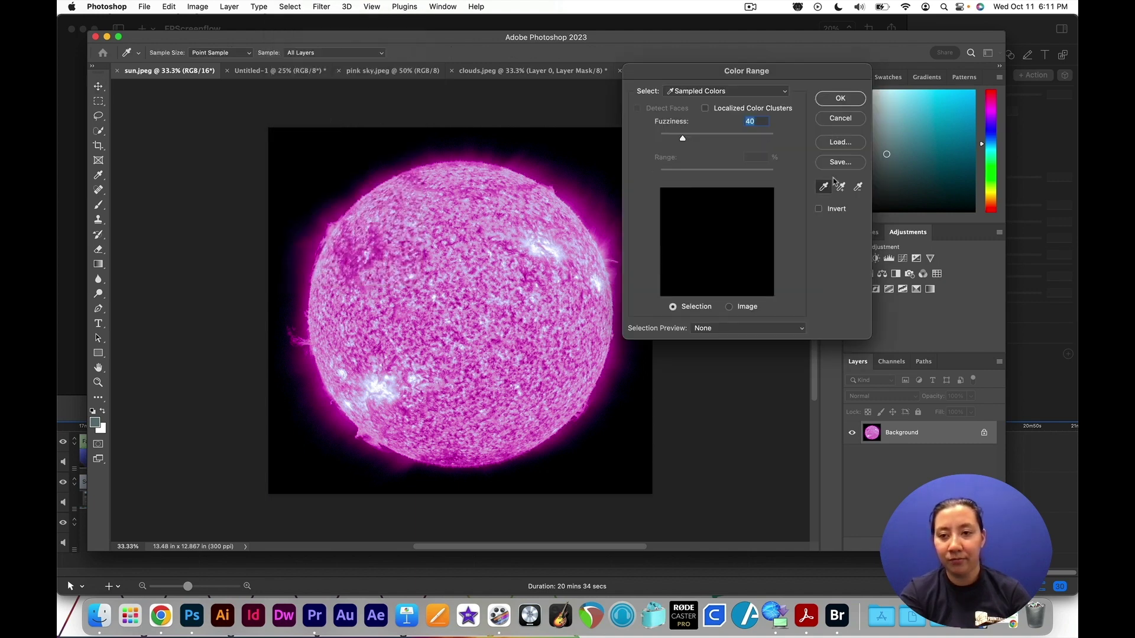
pyautogui.click(505, 281)
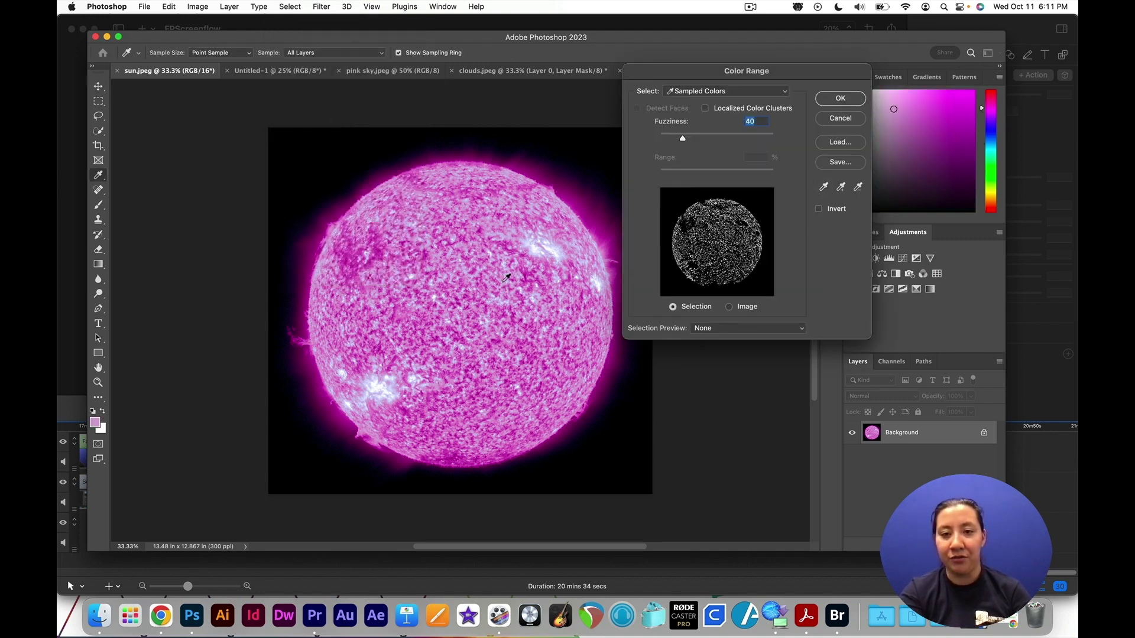
pyautogui.click(520, 222)
pyautogui.click(499, 211)
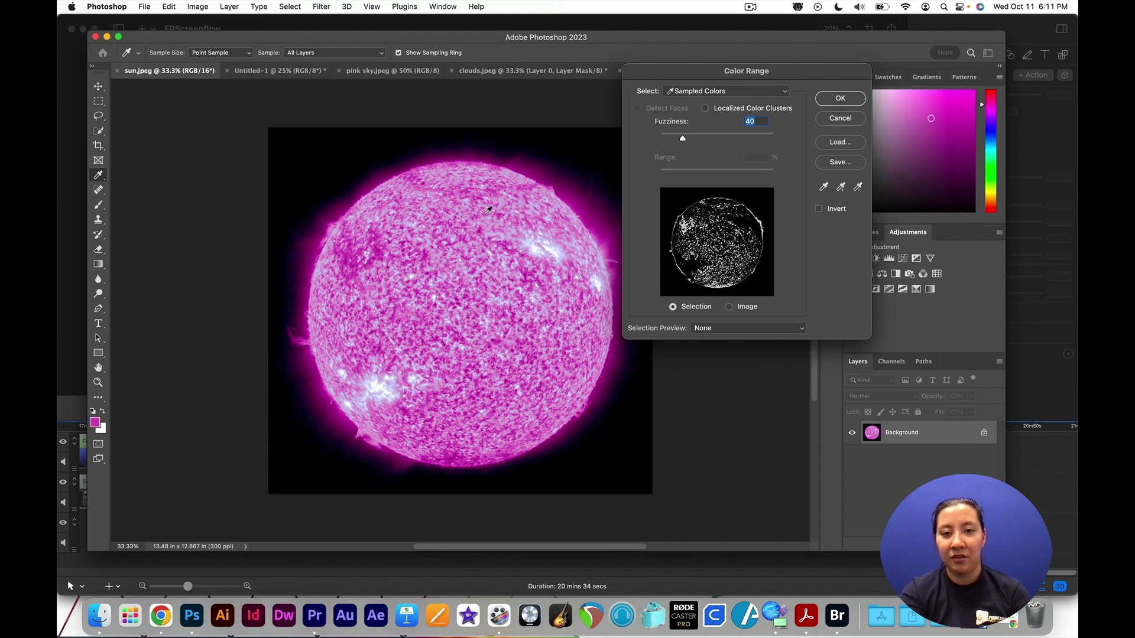
pyautogui.click(512, 286)
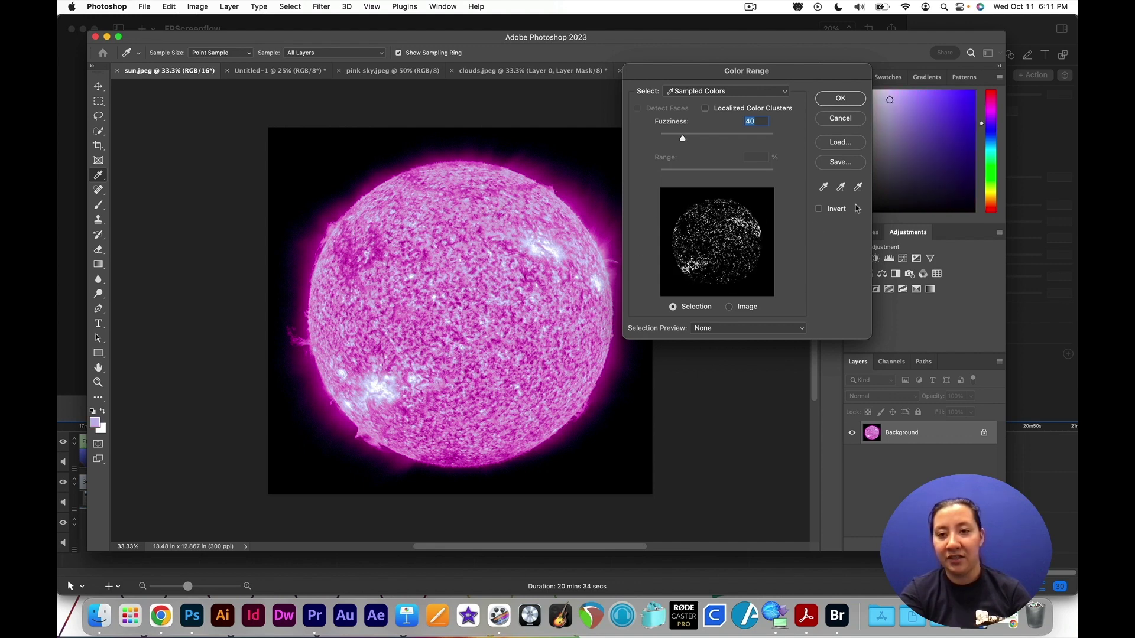
# Step: Add more colours from the sun's surface and glowing rim to the Color Range sample and create the selection
pyautogui.click(841, 188)
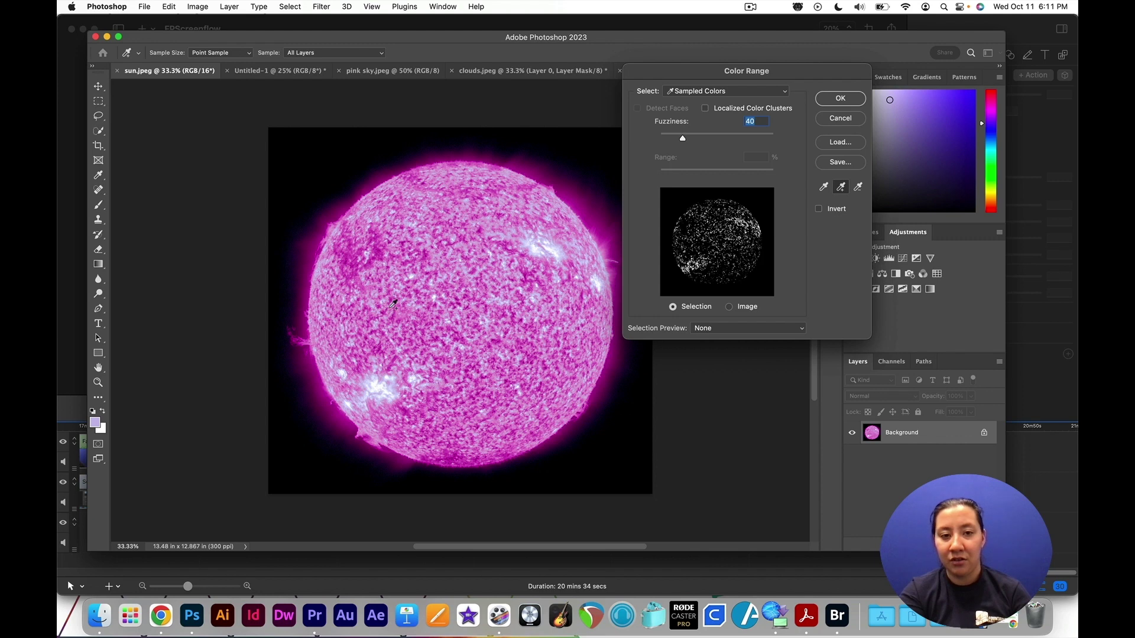
pyautogui.click(439, 296)
pyautogui.click(464, 345)
pyautogui.moveTo(470, 346)
pyautogui.mouseDown()
pyautogui.moveTo(556, 254)
pyautogui.moveTo(544, 249)
pyautogui.moveTo(475, 325)
pyautogui.mouseUp()
pyautogui.moveTo(466, 365); pyautogui.dragTo(381, 385)
pyautogui.moveTo(401, 326); pyautogui.dragTo(412, 258)
pyautogui.moveTo(420, 217); pyautogui.dragTo(420, 216)
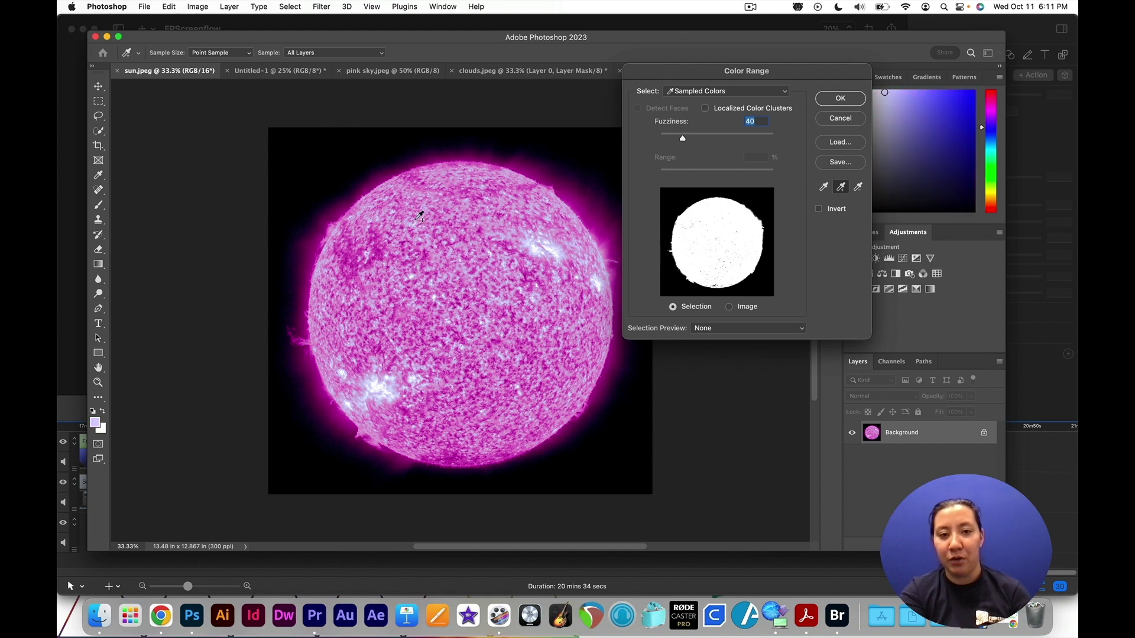
pyautogui.click(423, 188)
pyautogui.click(419, 174)
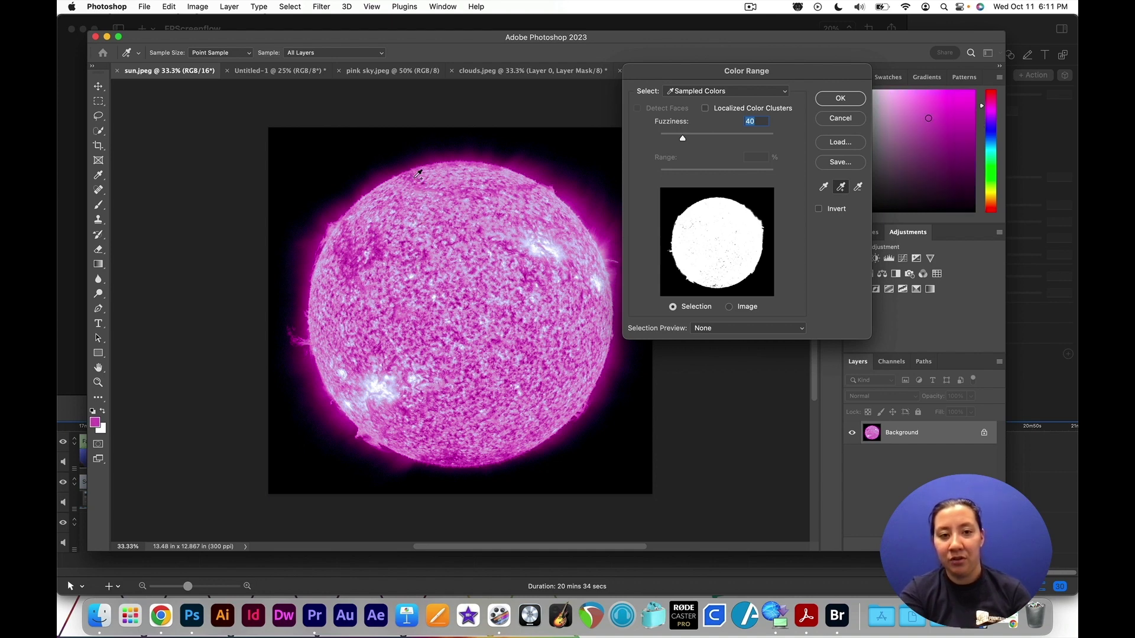
pyautogui.click(415, 163)
pyautogui.click(447, 155)
pyautogui.click(446, 155)
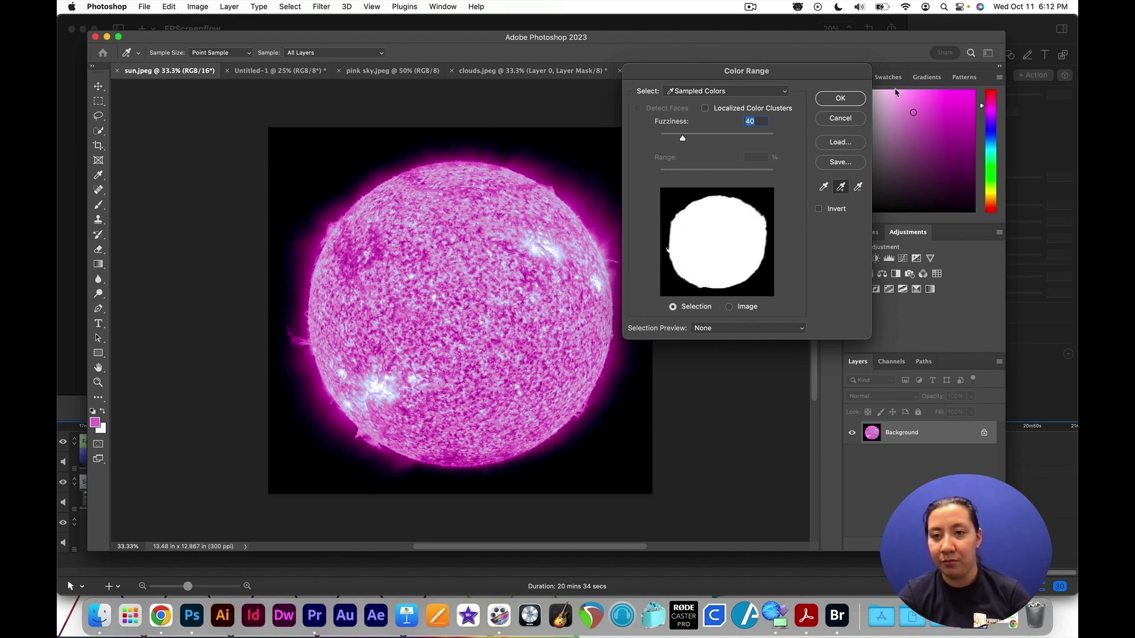
pyautogui.click(840, 98)
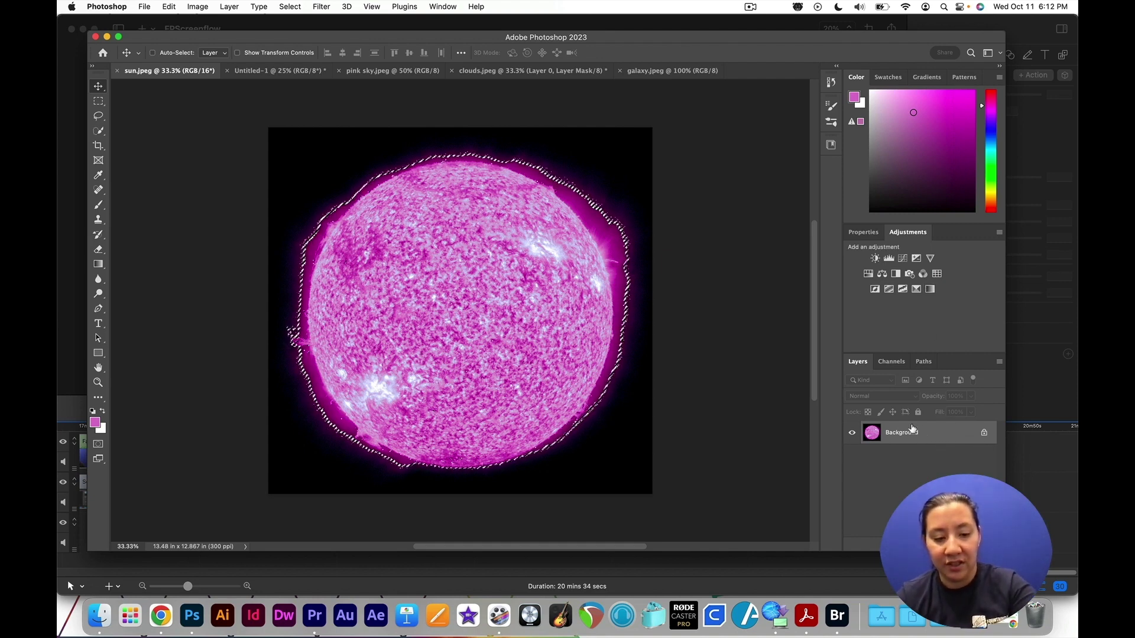
# Step: Try masking the sun layer with the inverted selection, undo the mask and invert the selection back to the sun
pyautogui.press('super+shift+i')
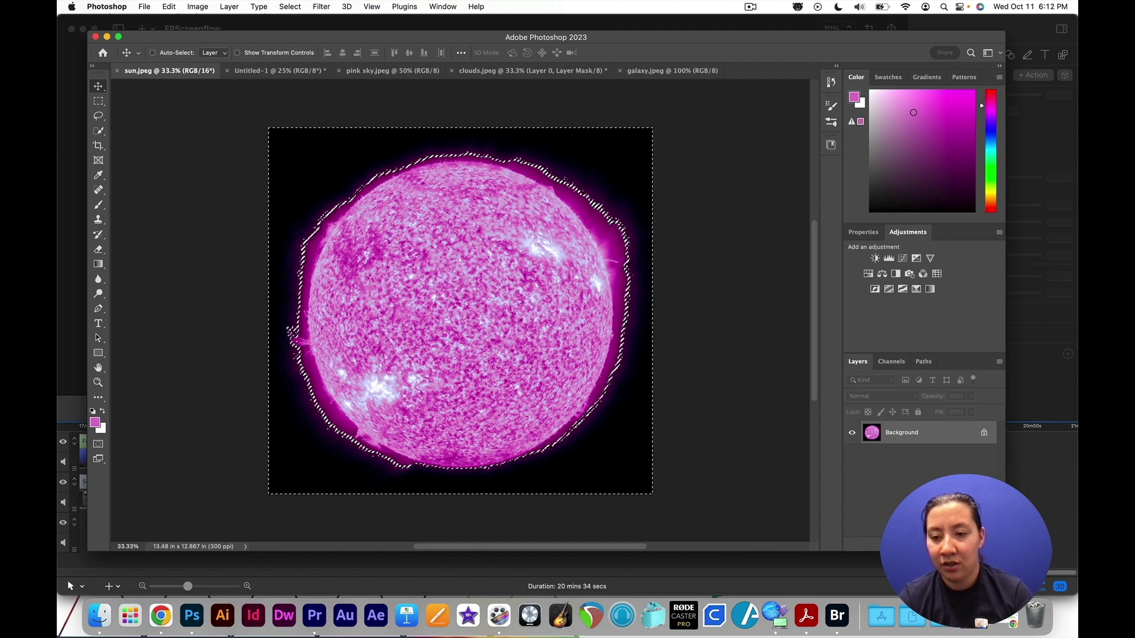
pyautogui.click(937, 543)
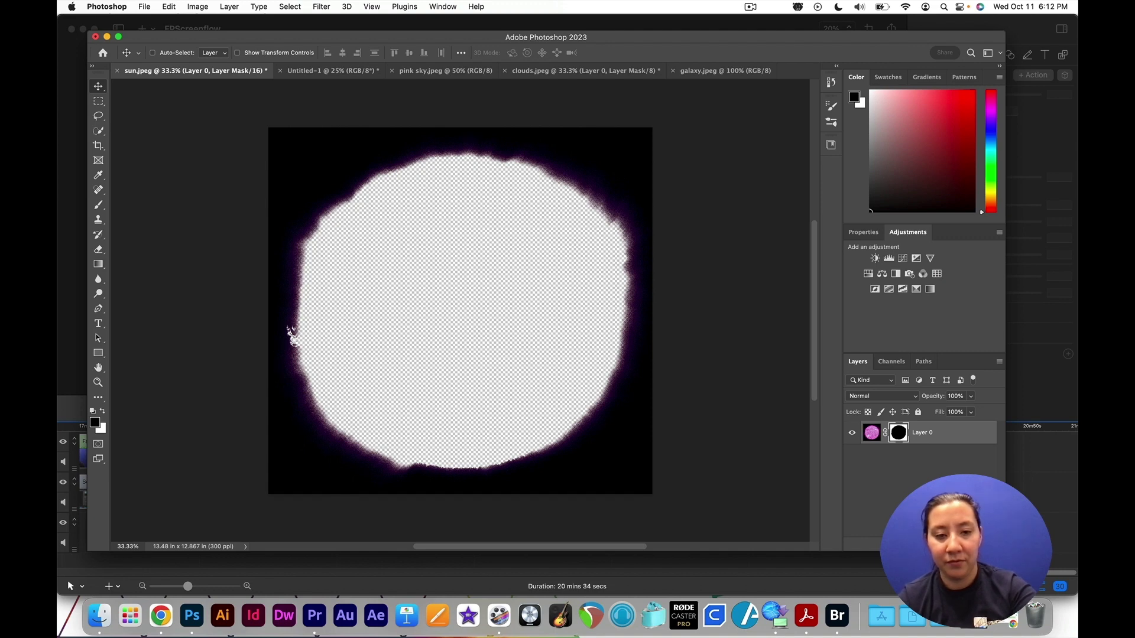
pyautogui.press('super+z')
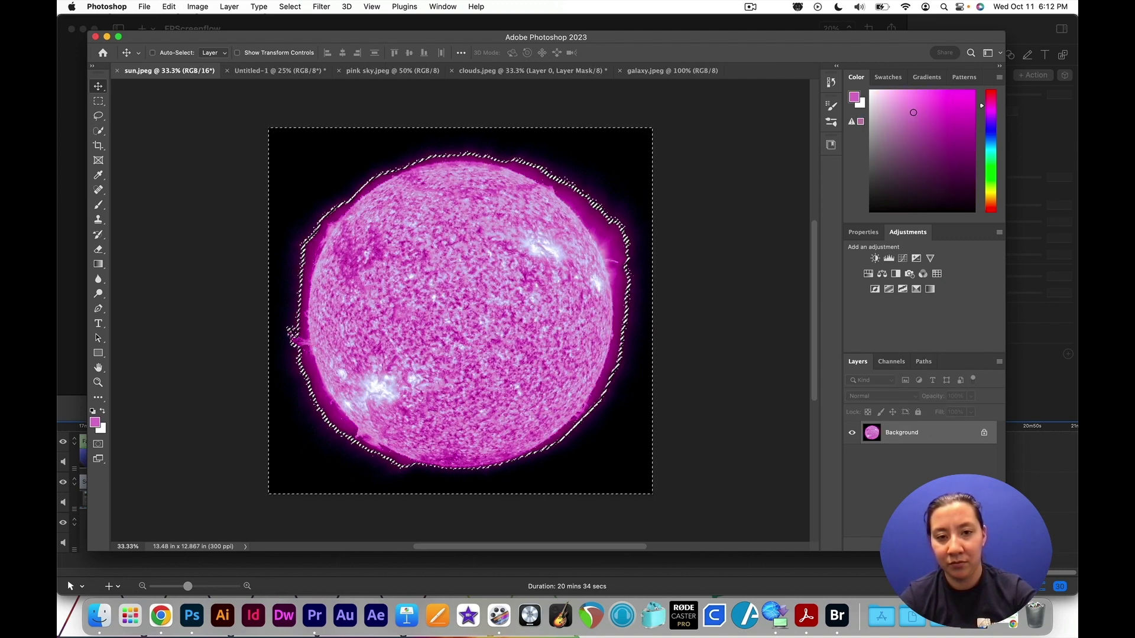
pyautogui.press('super')
pyautogui.press('shift+super+i')
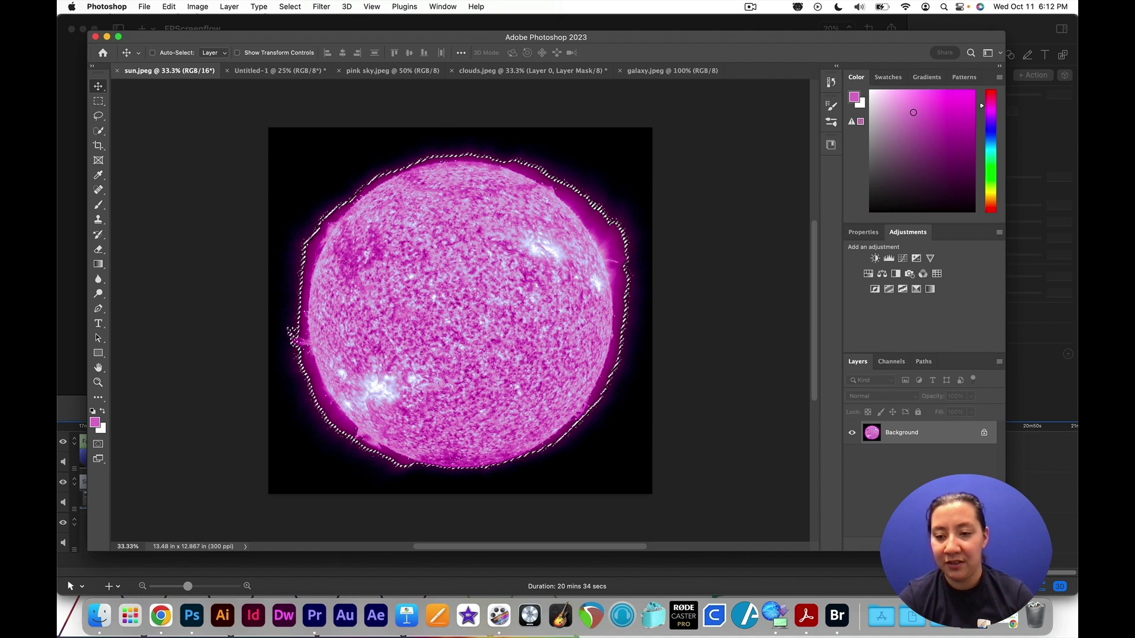
# Step: Mask the sun layer with the selection and copy it into Untitled-1, accepting the bit depth and color profile conversions
pyautogui.click(935, 543)
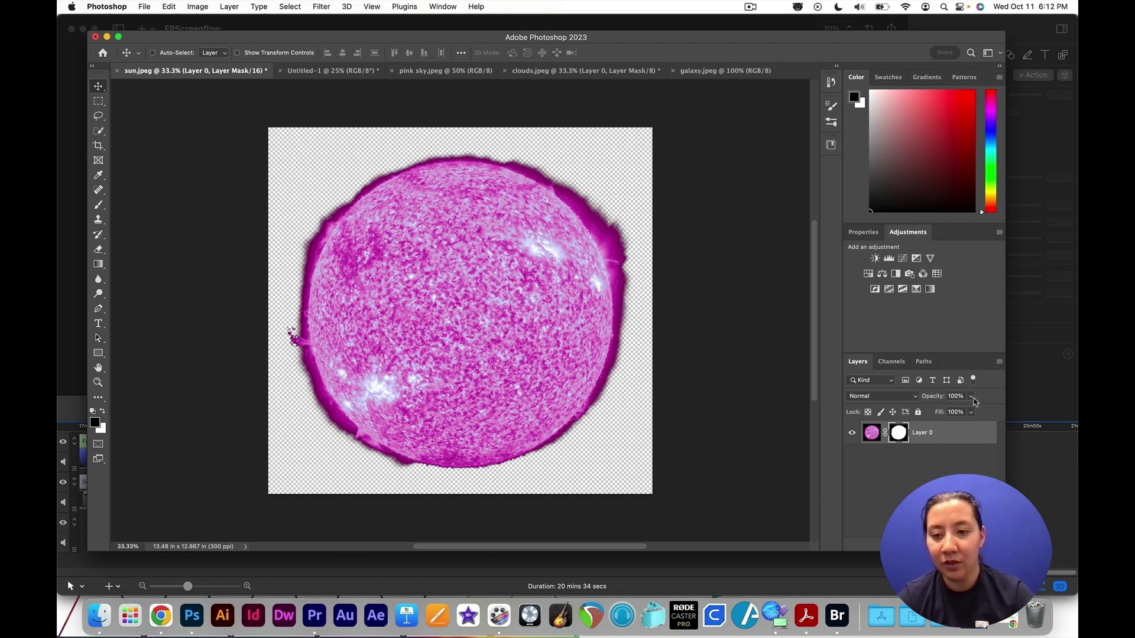
pyautogui.moveTo(949, 440); pyautogui.dragTo(596, 260)
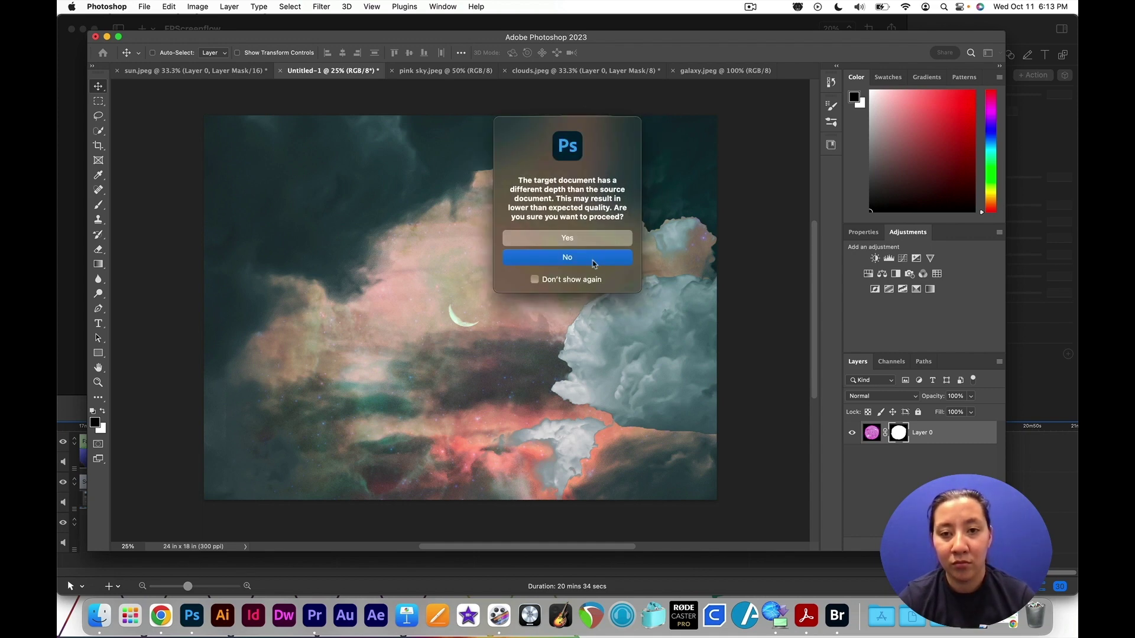
pyautogui.click(581, 241)
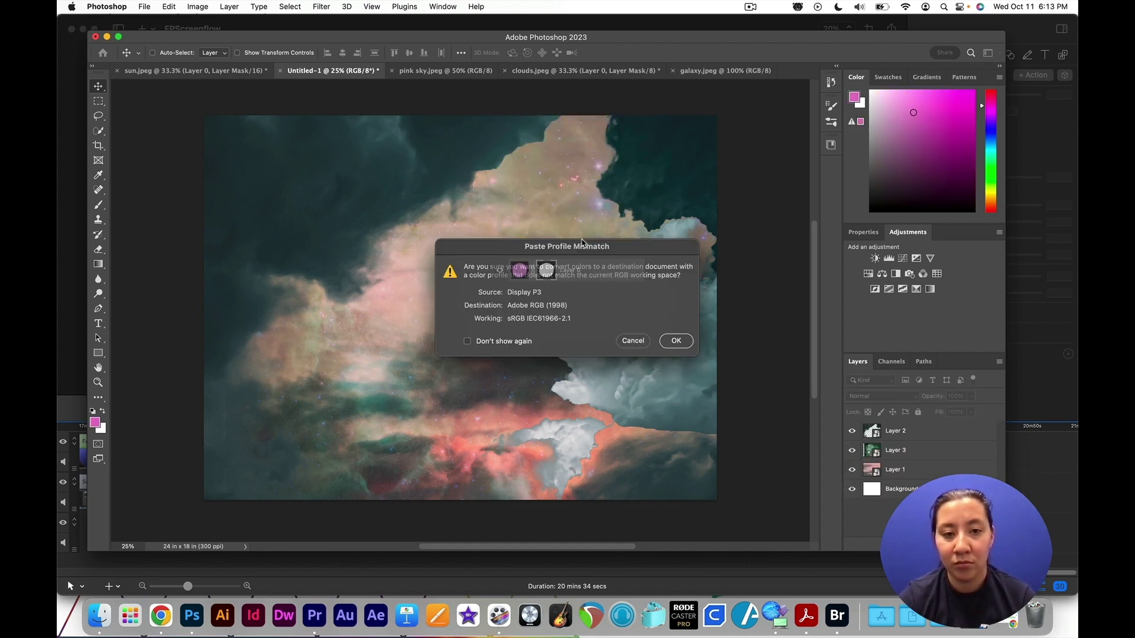
pyautogui.click(675, 341)
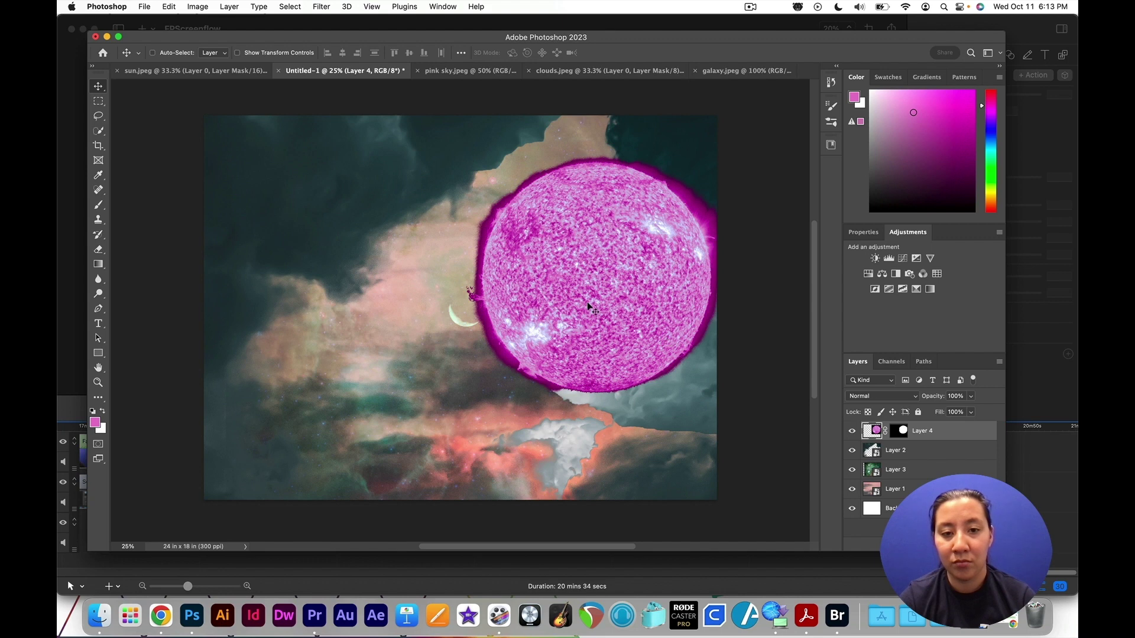
# Step: Convert the sun layer to a Smart Object, scale it to about 55% and place it in the upper-right part of the sky
pyautogui.rightClick(954, 434)
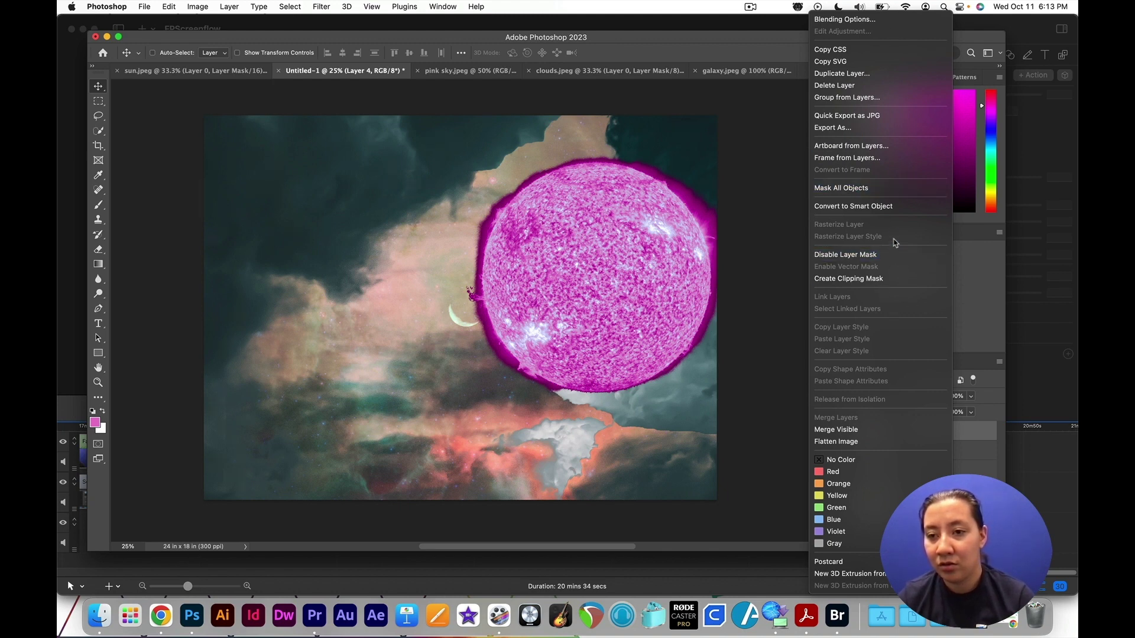
pyautogui.click(892, 207)
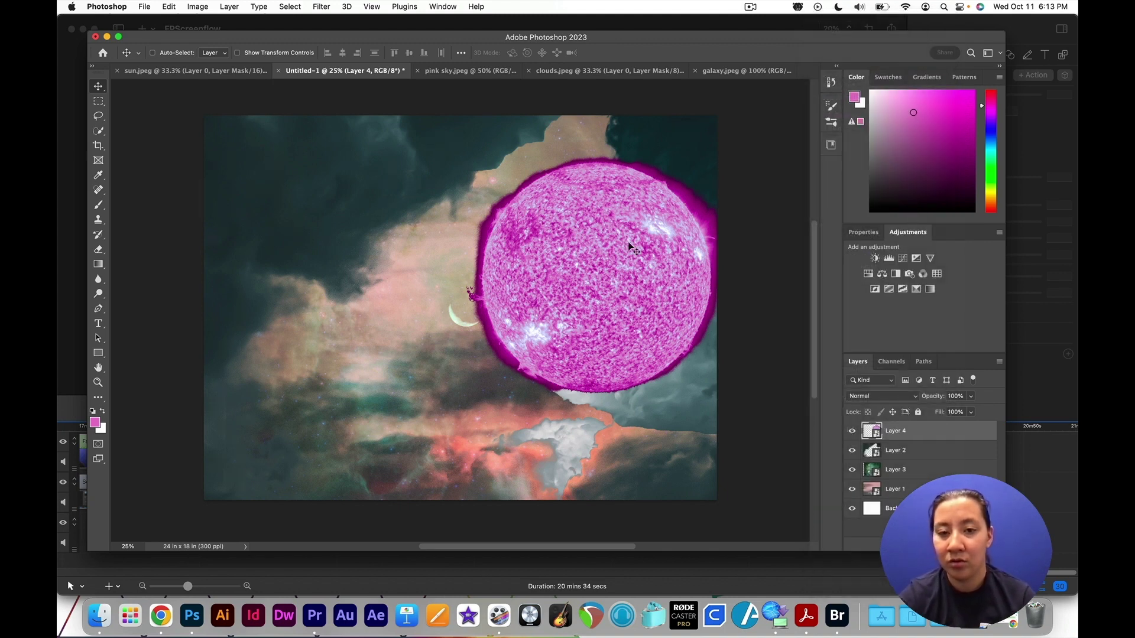
pyautogui.press('super')
pyautogui.press('super+t')
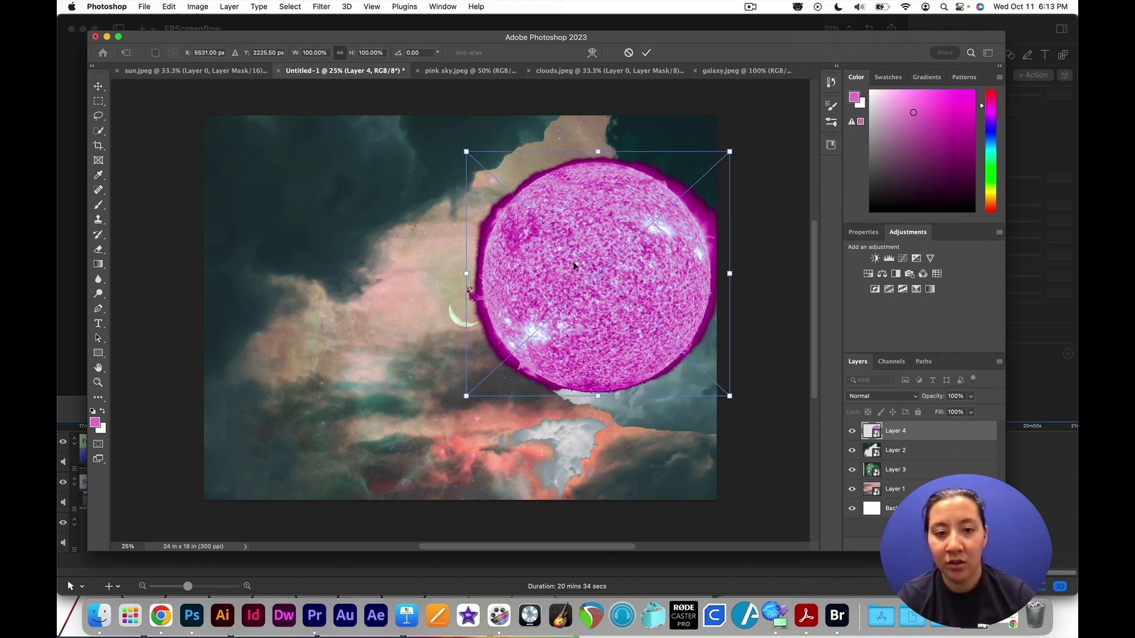
pyautogui.moveTo(540, 262); pyautogui.dragTo(347, 246)
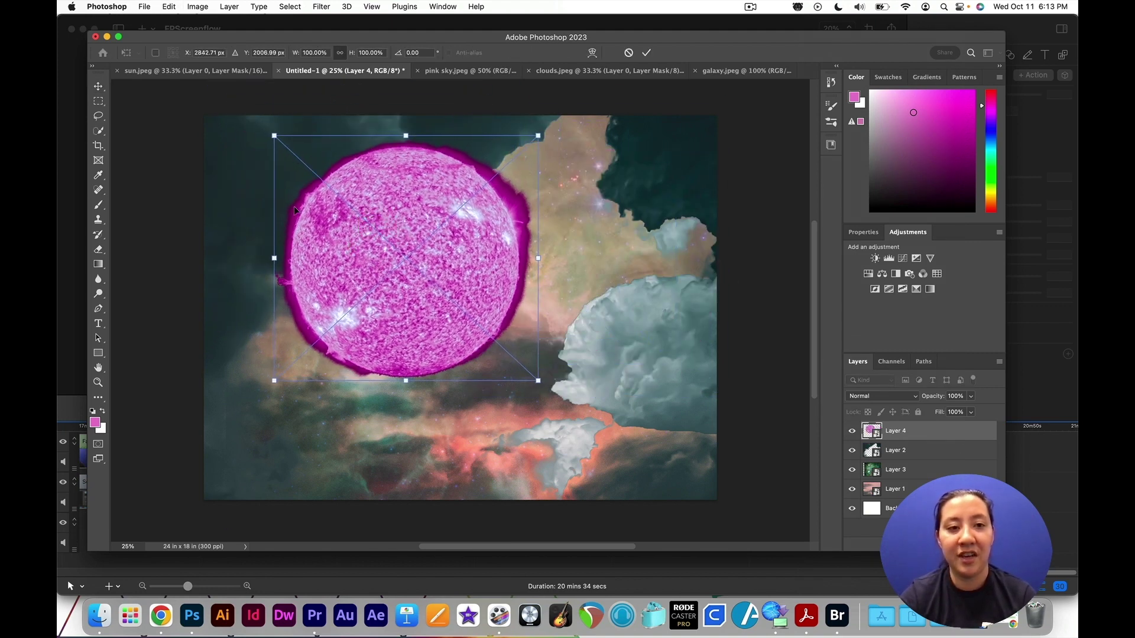
pyautogui.moveTo(274, 135); pyautogui.dragTo(409, 262)
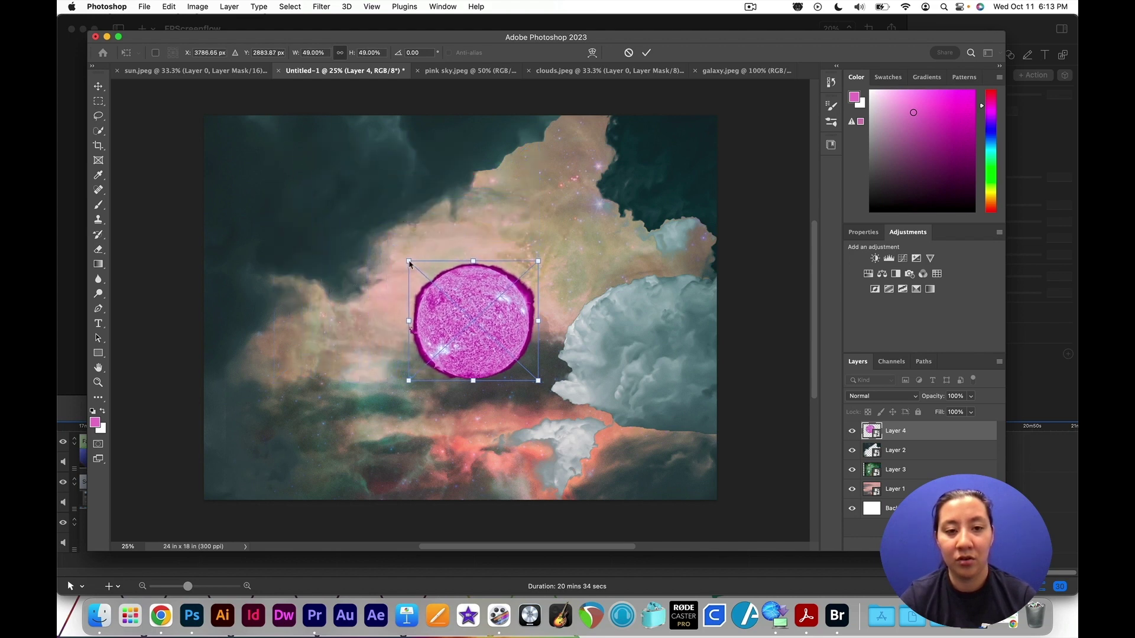
pyautogui.moveTo(465, 295); pyautogui.dragTo(576, 182)
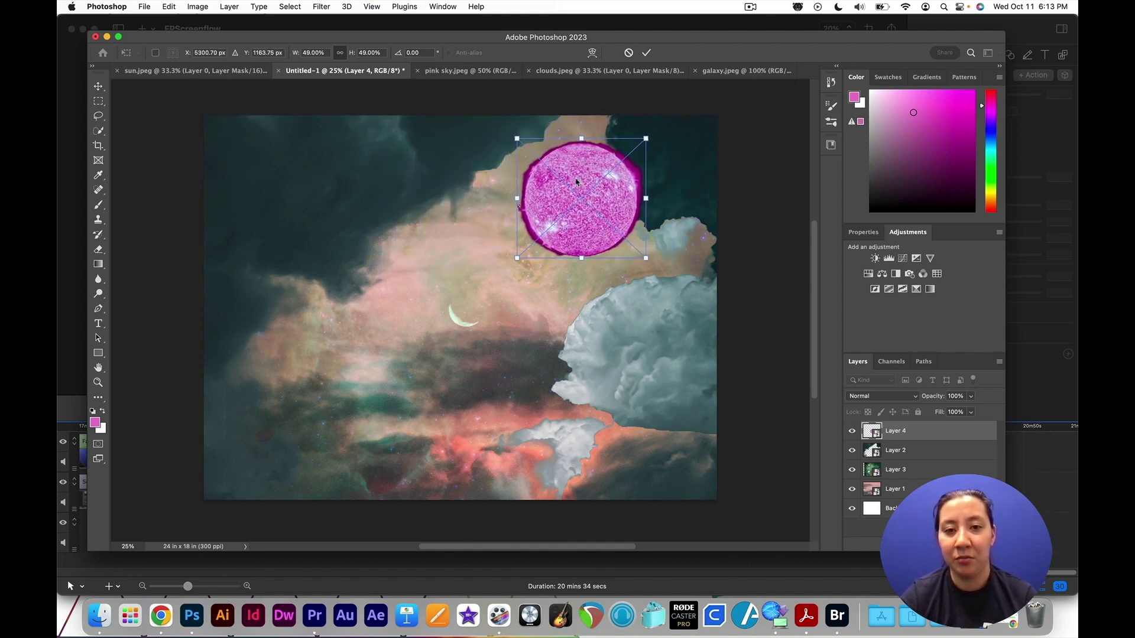
pyautogui.moveTo(516, 139); pyautogui.dragTo(500, 123)
pyautogui.moveTo(546, 182); pyautogui.dragTo(545, 196)
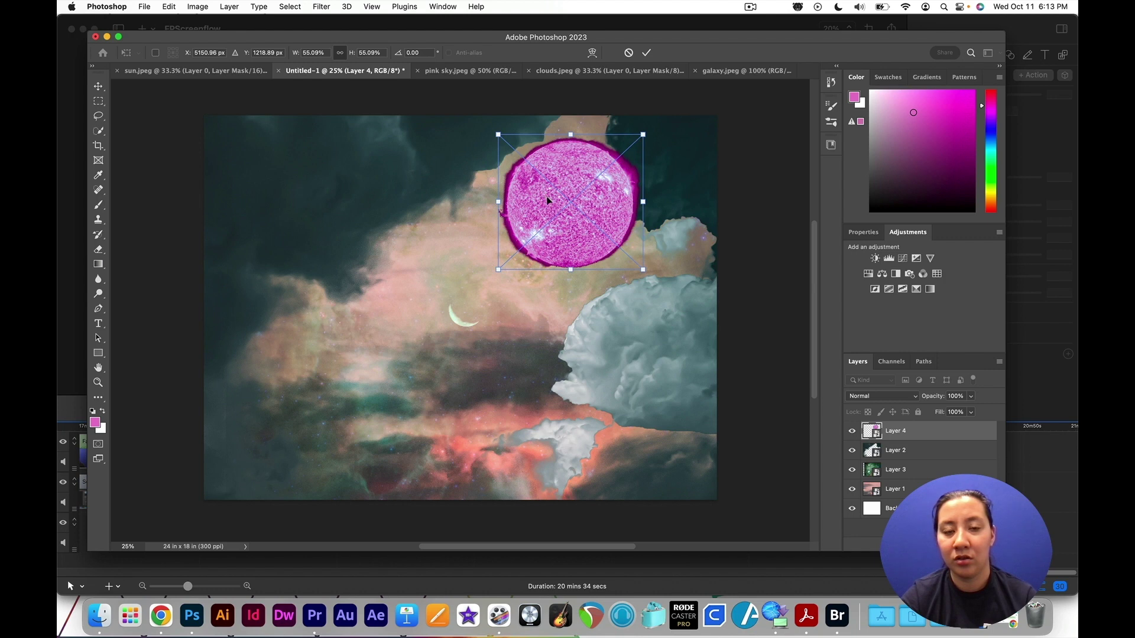
pyautogui.press('Return')
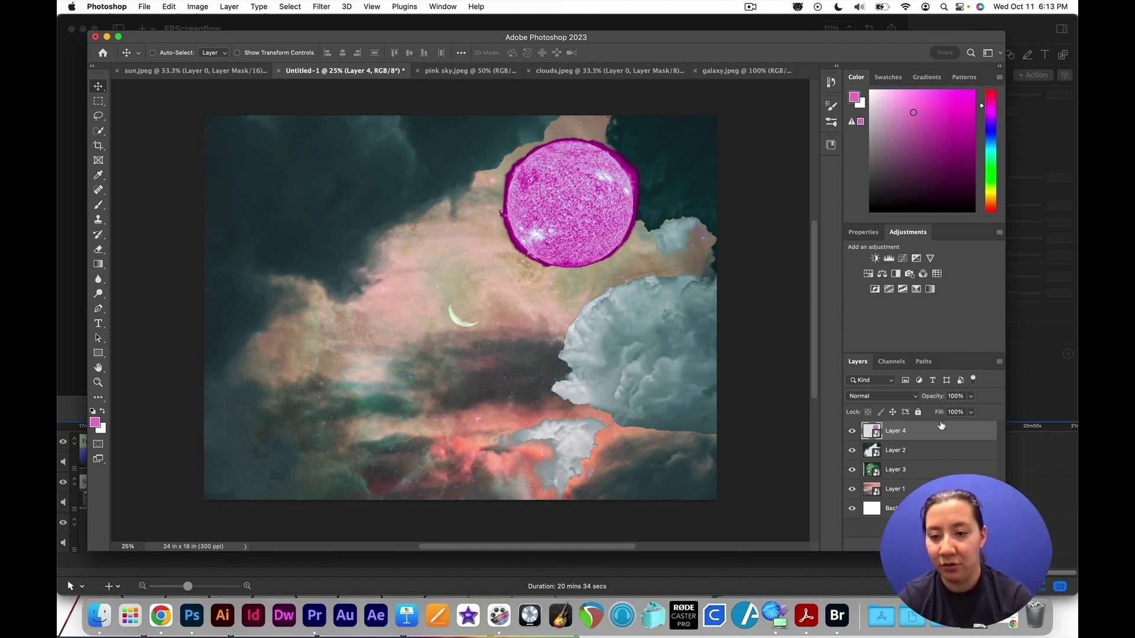
# Step: Move the sun layer between the clouds and galaxy layers and set its blend mode to Screen
pyautogui.moveTo(940, 435); pyautogui.dragTo(940, 488)
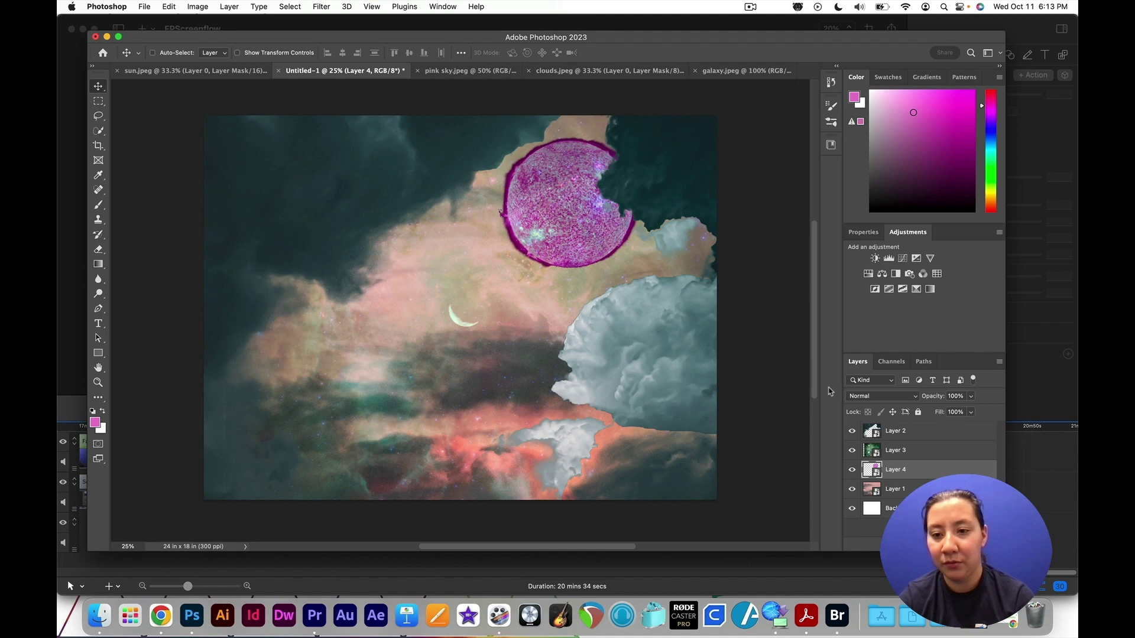
pyautogui.moveTo(939, 472); pyautogui.dragTo(936, 450)
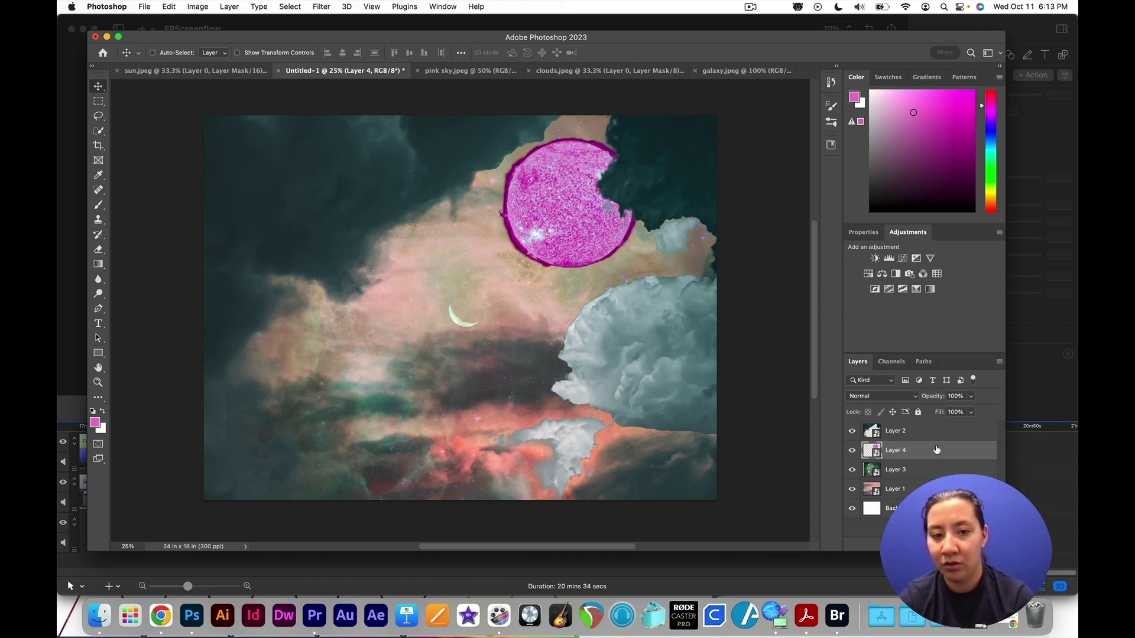
pyautogui.click(916, 398)
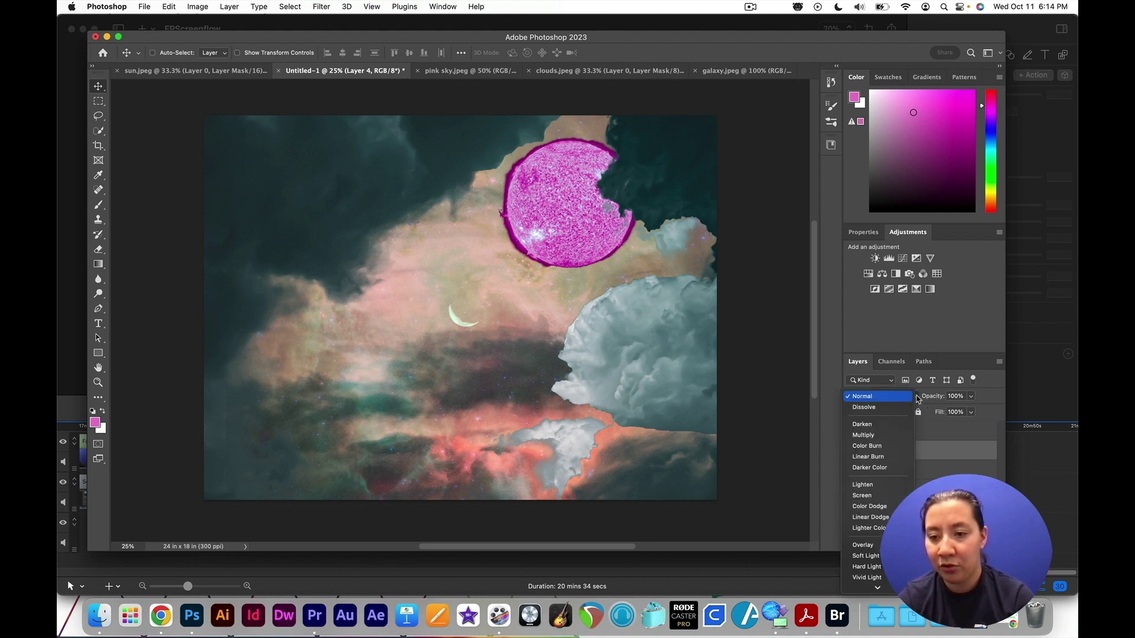
pyautogui.click(871, 499)
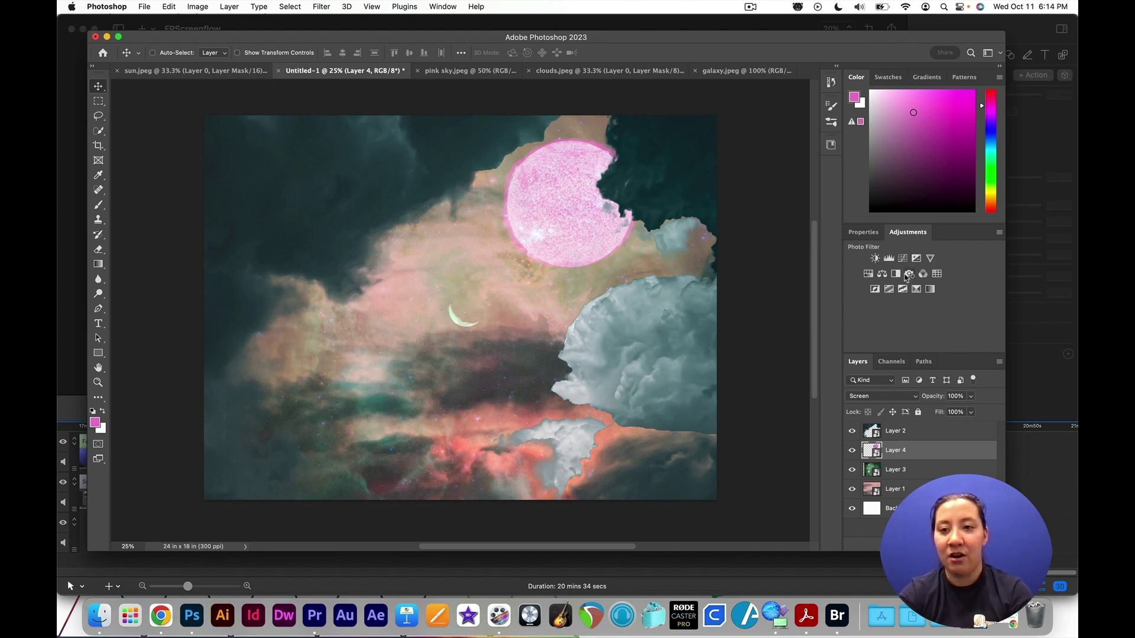
# Step: Switch to Adobe Bridge and open little satellite.jpeg in Photoshop
pyautogui.click(1042, 279)
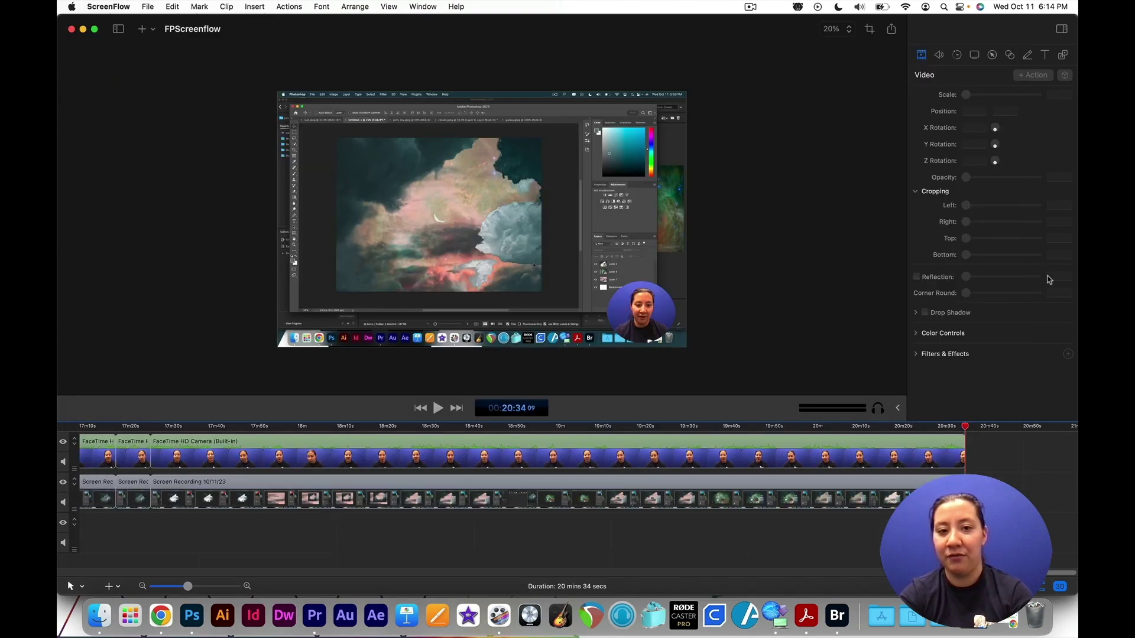
pyautogui.hotkey('ctrl', 'Up')
pyautogui.click(796, 136)
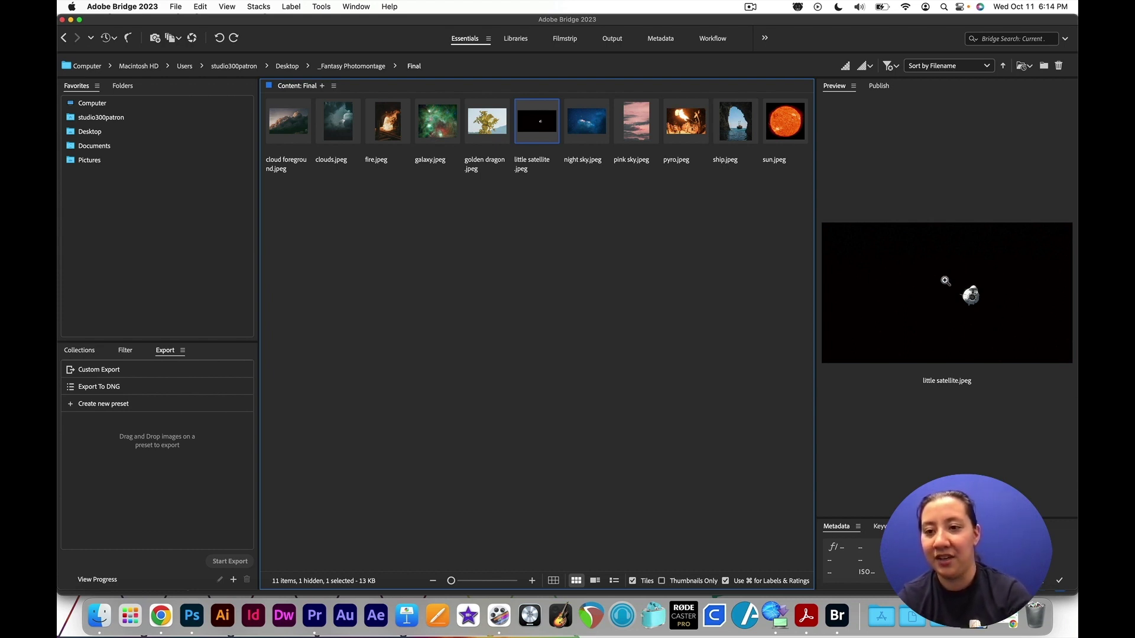
pyautogui.doubleClick(529, 131)
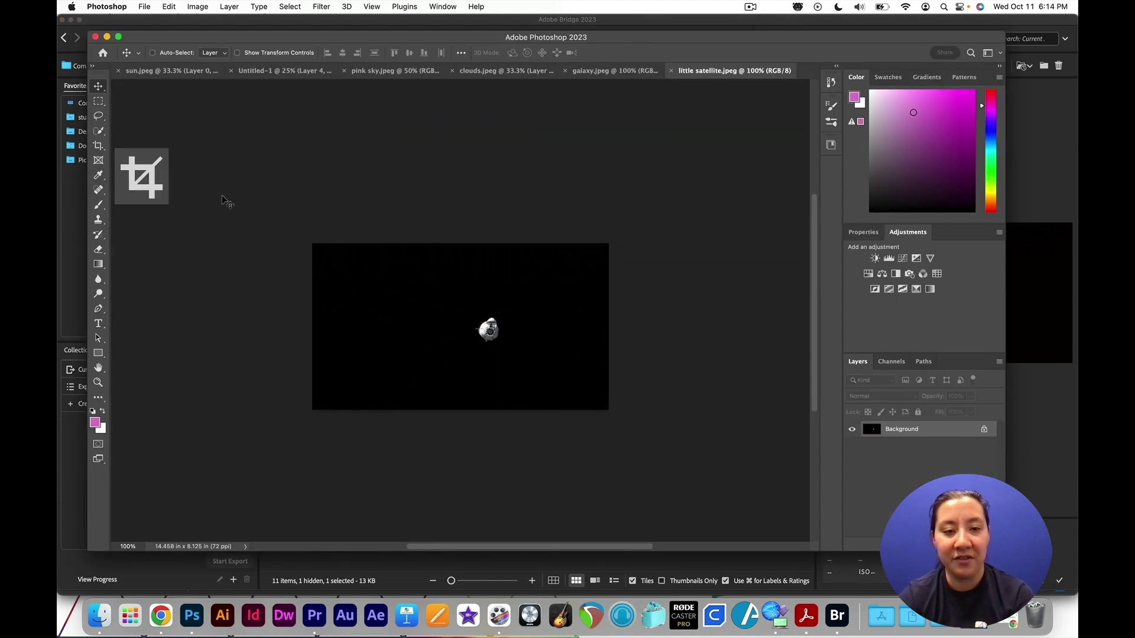
# Step: Crop the image closely around the satellite, to about 1.93 x 2.22 in
pyautogui.click(98, 146)
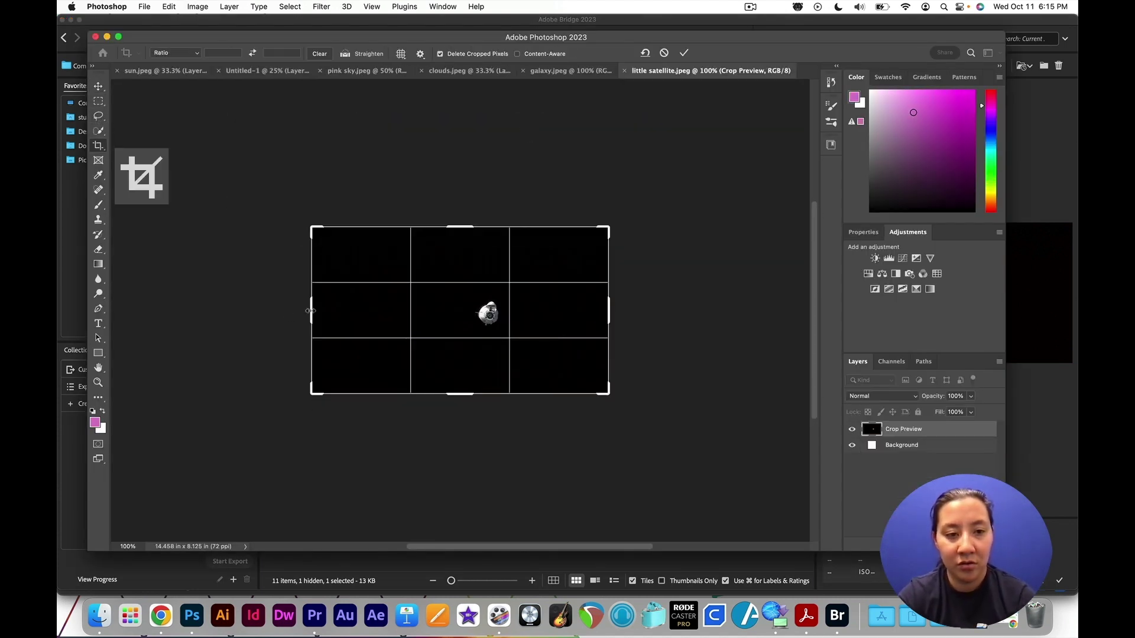
pyautogui.moveTo(310, 311)
pyautogui.mouseDown()
pyautogui.moveTo(410, 313)
pyautogui.moveTo(372, 319)
pyautogui.moveTo(390, 342)
pyautogui.mouseUp()
pyautogui.moveTo(454, 227); pyautogui.dragTo(451, 258)
pyautogui.moveTo(529, 358); pyautogui.dragTo(479, 332)
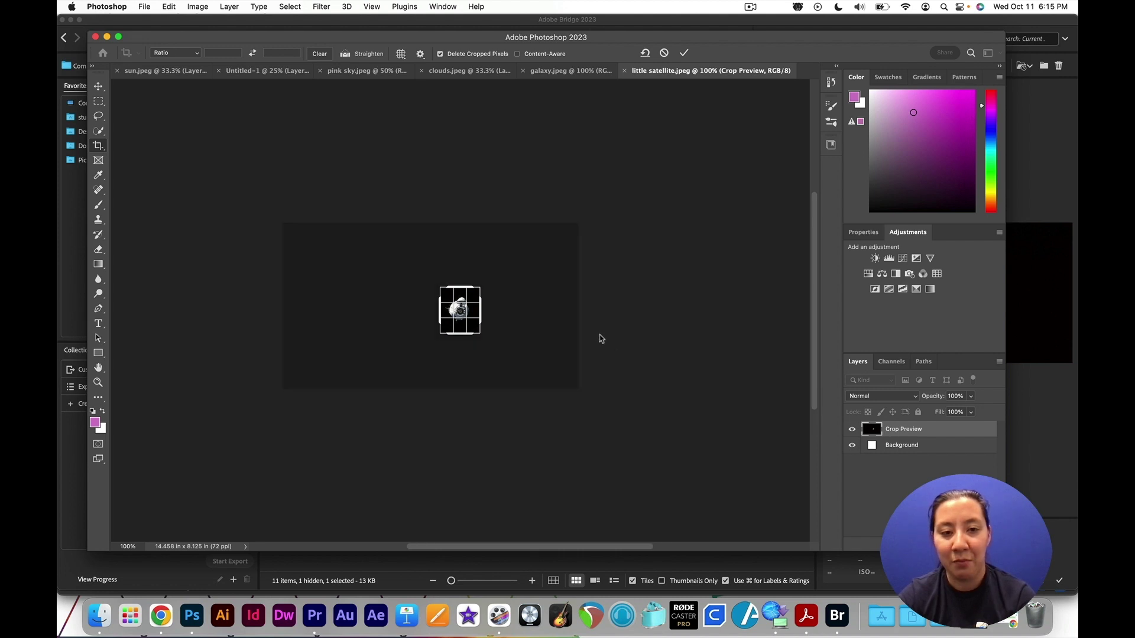
pyautogui.press('Return')
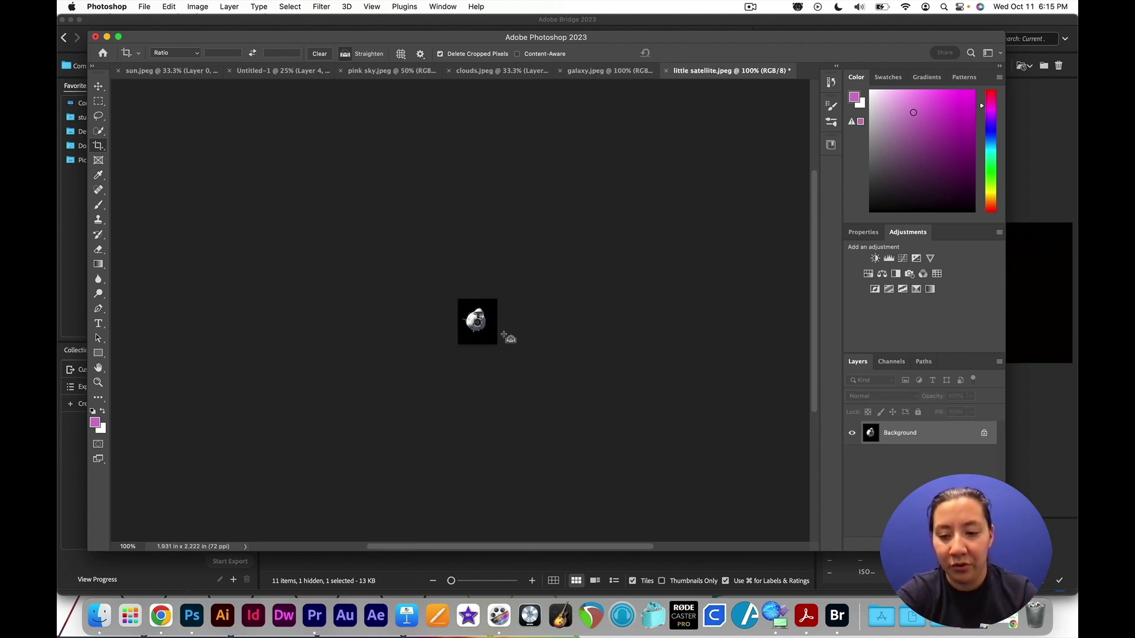
# Step: Select the black background around the satellite with Color Range, sampling the black at a fuzziness of 40
pyautogui.press('super+plus')
pyautogui.press('super+plus')
pyautogui.press('super+plus')
pyautogui.press('super+plus')
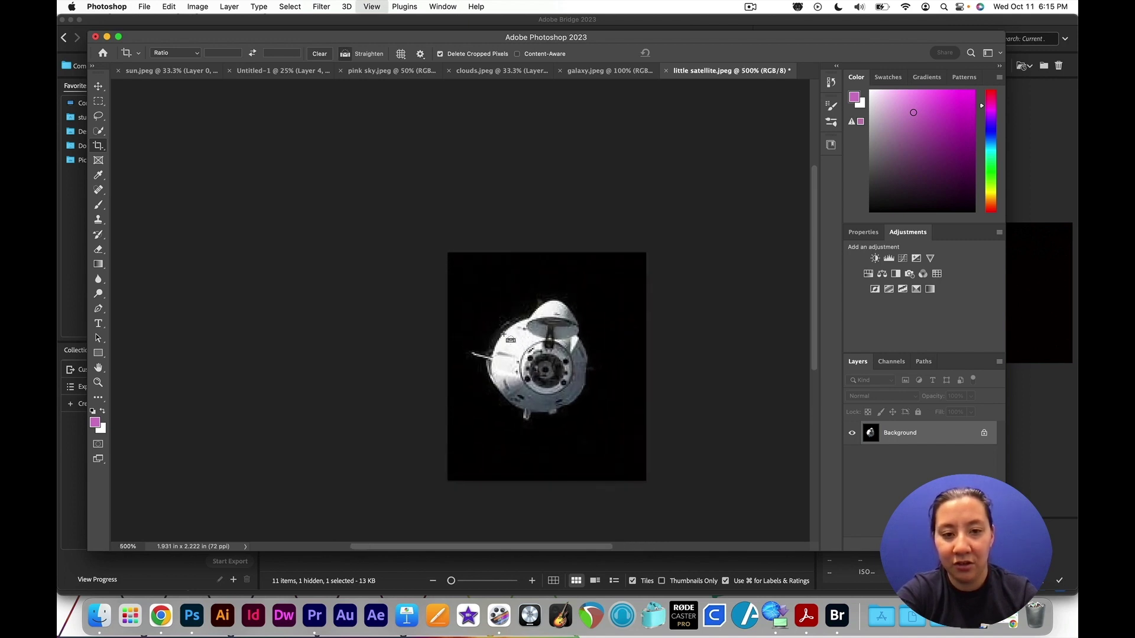
pyautogui.press('super+plus')
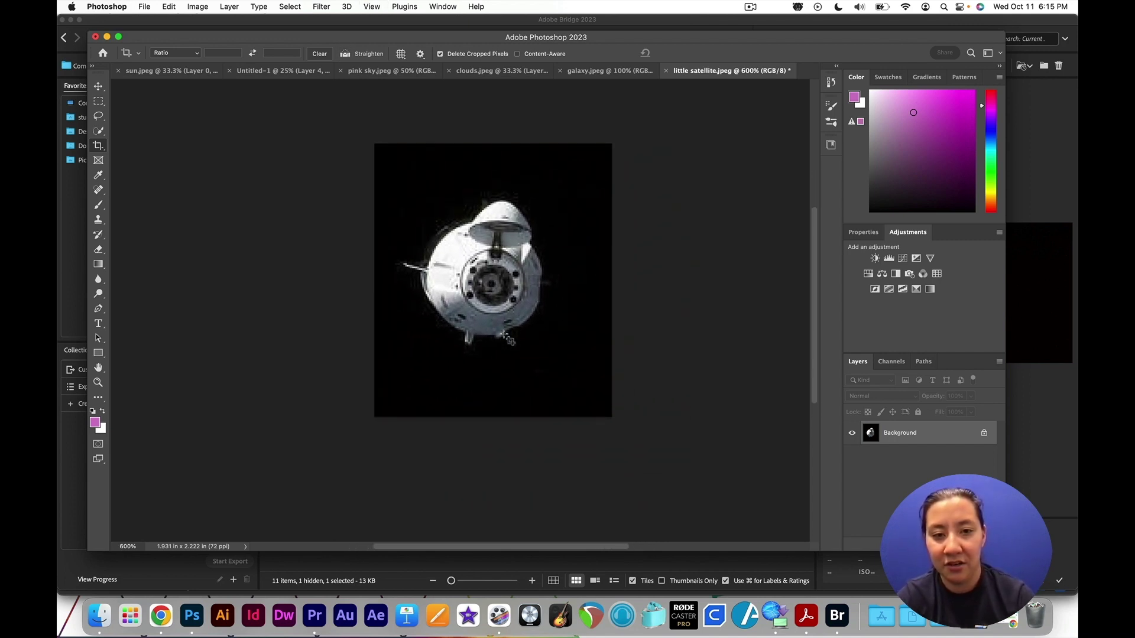
pyautogui.click(298, 7)
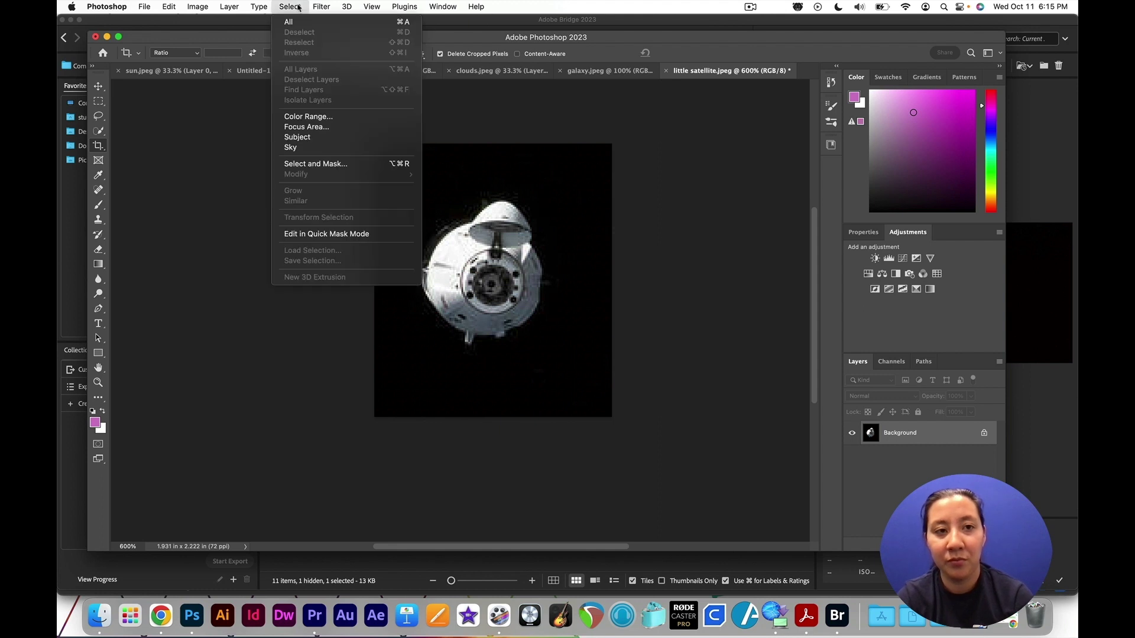
pyautogui.click(308, 117)
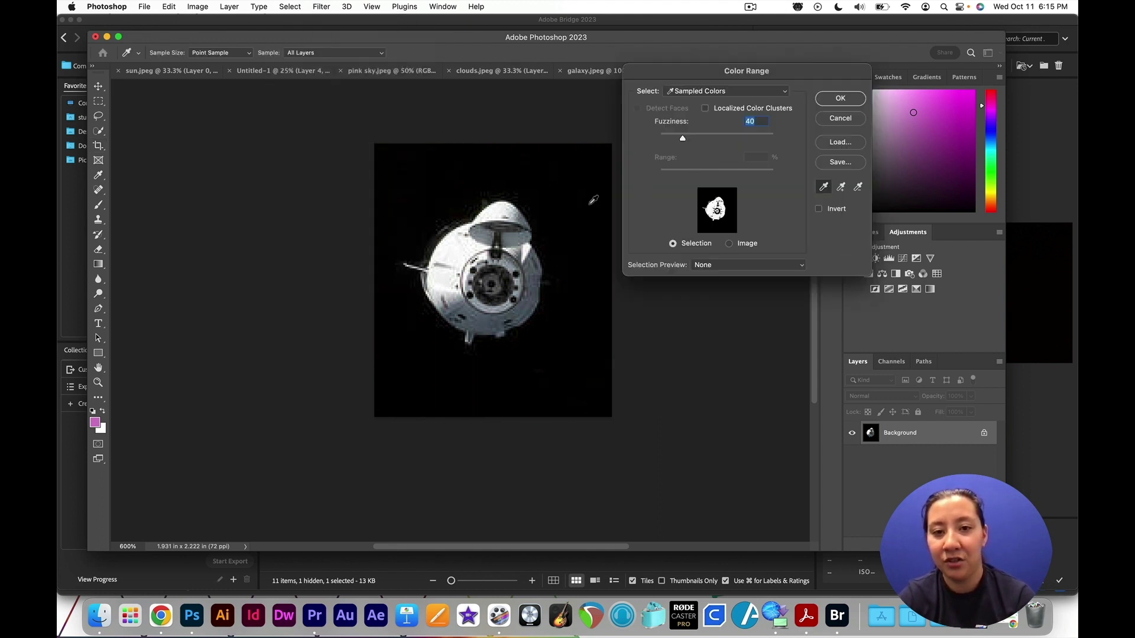
pyautogui.click(588, 181)
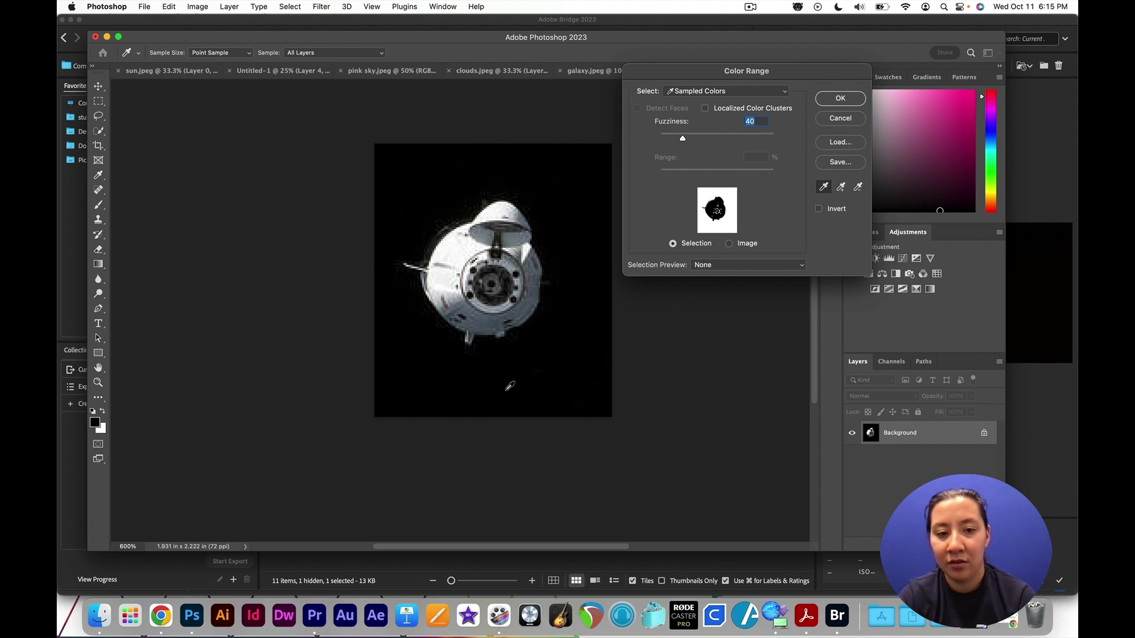
pyautogui.click(835, 98)
pyautogui.press('c')
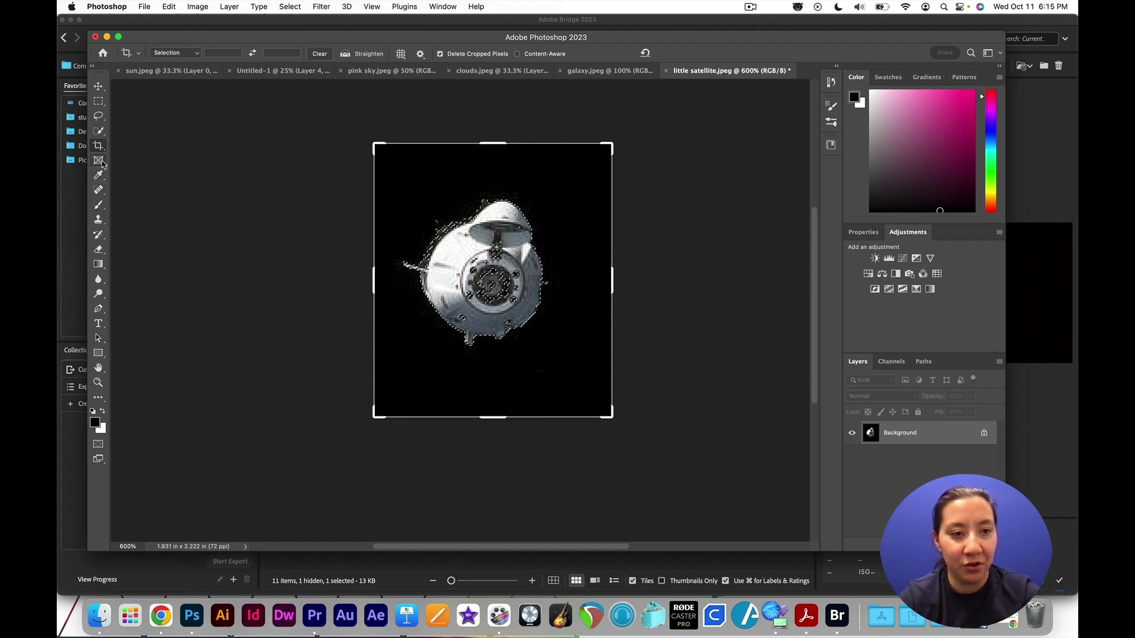
# Step: Subtract the satellite's dark interior areas from the selection with a size 20 Quick Selection brush, and invert the selection to the satellite
pyautogui.click(101, 107)
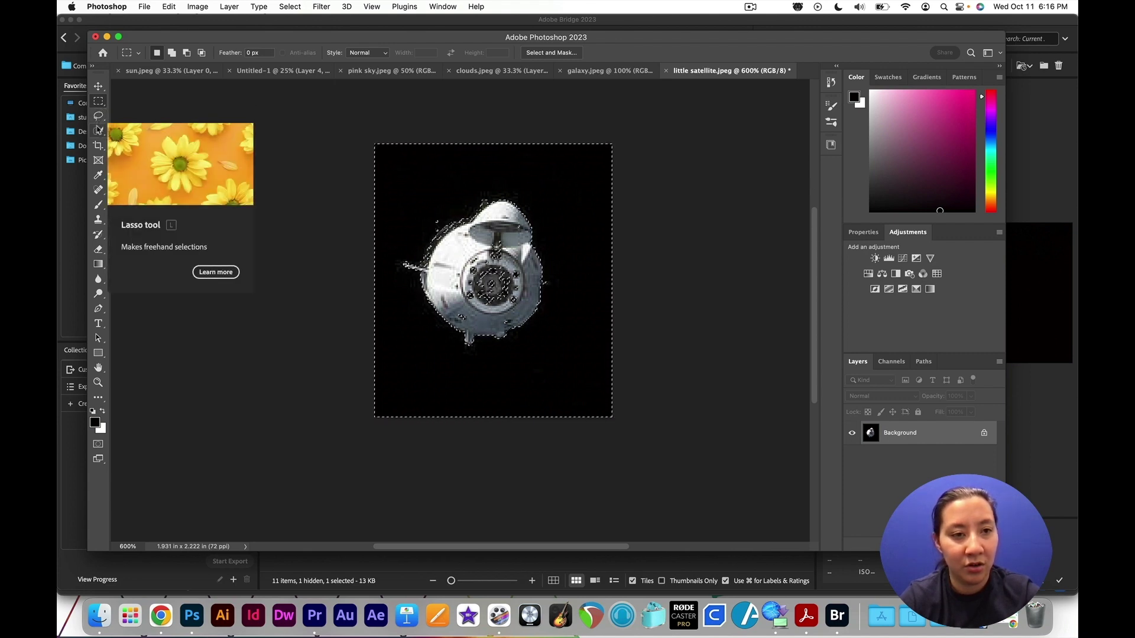
pyautogui.click(100, 132)
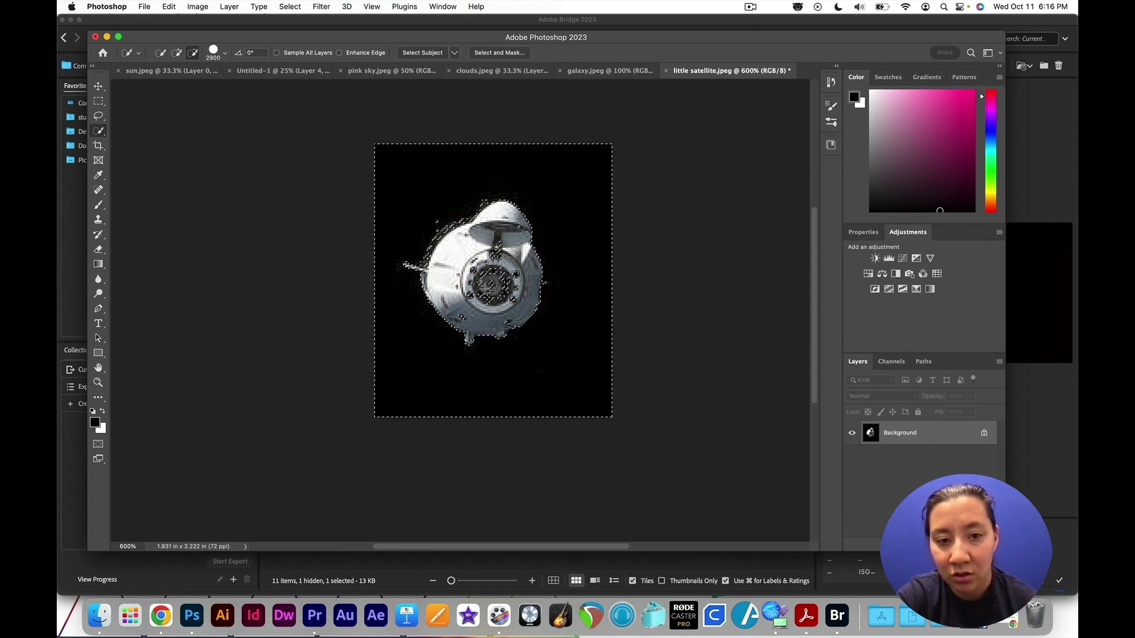
pyautogui.click(484, 288)
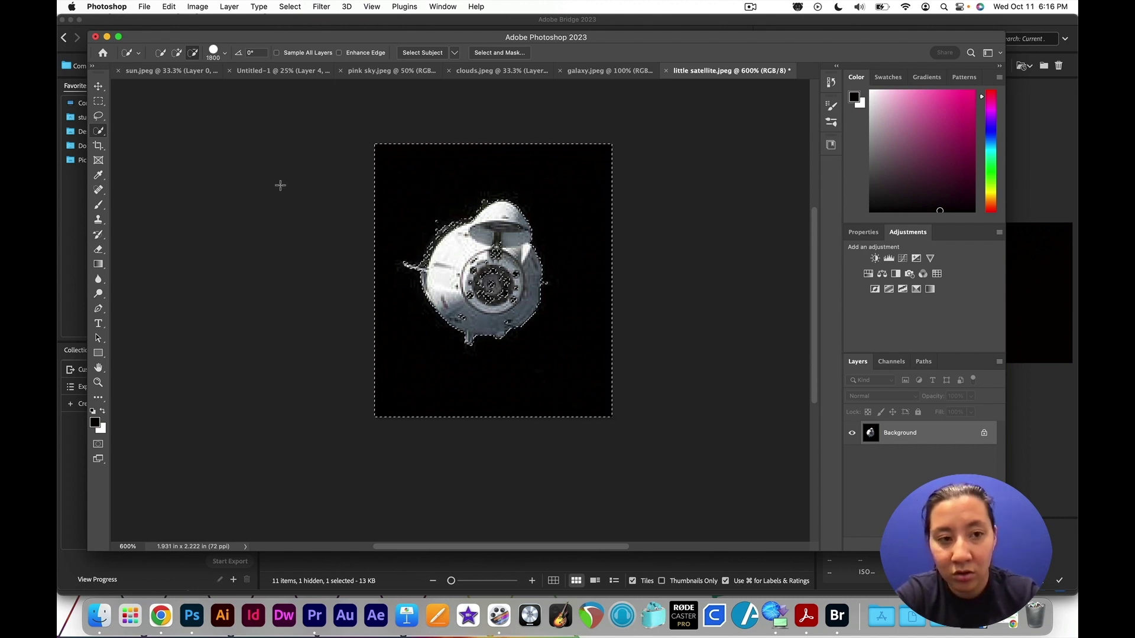
pyautogui.press('[')
pyautogui.press('[')
pyautogui.press('[')
pyautogui.press('[')
pyautogui.press('[')
pyautogui.press('[')
pyautogui.press('[')
pyautogui.press('[')
pyautogui.press('[')
pyautogui.press('[')
pyautogui.press('[')
pyautogui.press('[')
pyautogui.press('[')
pyautogui.press('[')
pyautogui.press('[')
pyautogui.press('[')
pyautogui.press('[')
pyautogui.press('[')
pyautogui.press('[')
pyautogui.press('[')
pyautogui.press('[')
pyautogui.press('[')
pyautogui.press('[')
pyautogui.press('[')
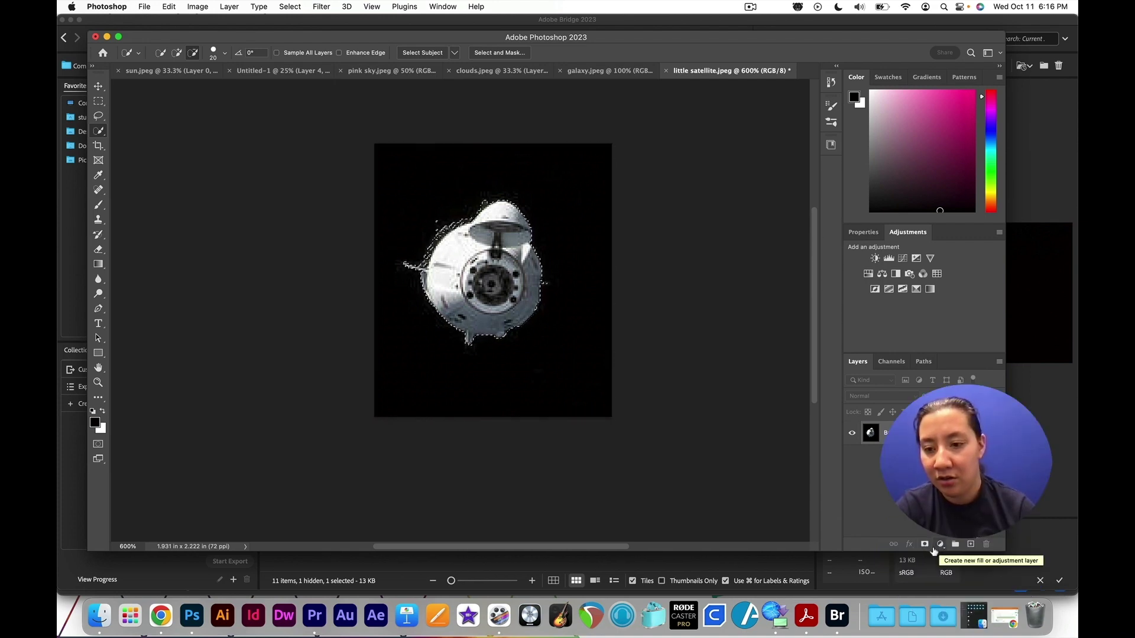
# Step: Mask the satellite layer with the selection and copy it into Untitled-1, accepting the color profile conversion
pyautogui.click(925, 545)
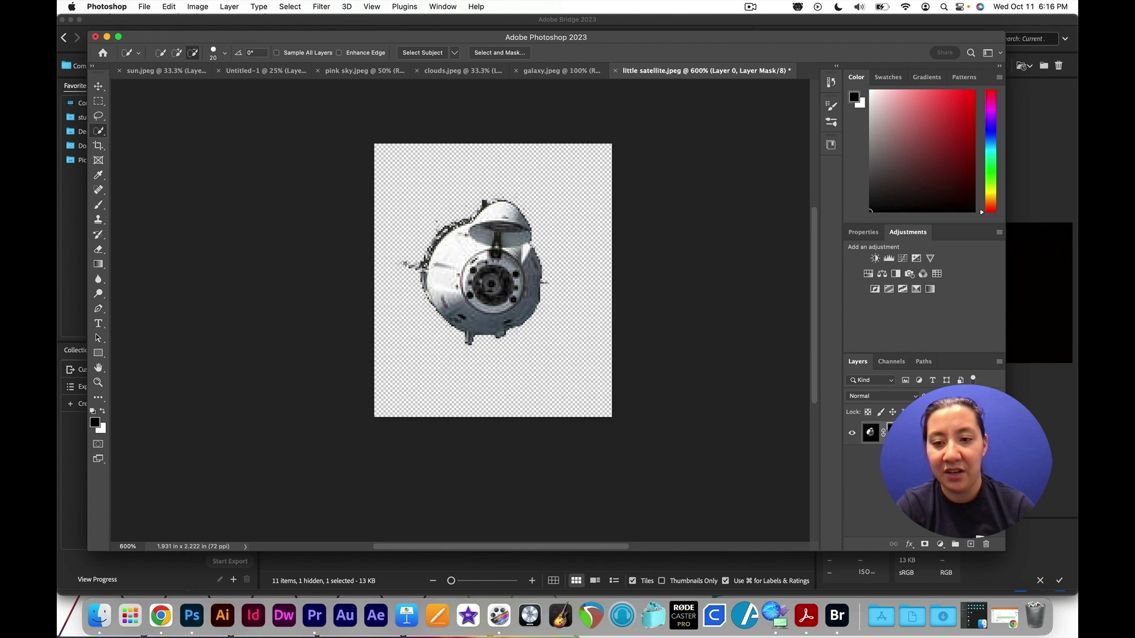
pyautogui.moveTo(927, 433); pyautogui.dragTo(448, 271)
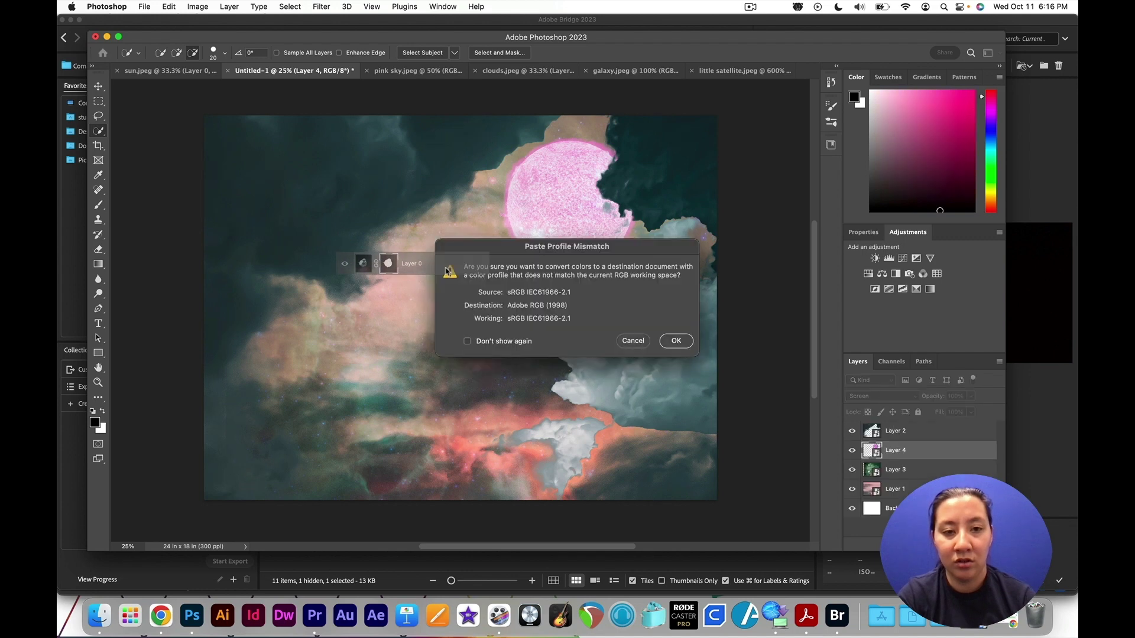
pyautogui.click(671, 342)
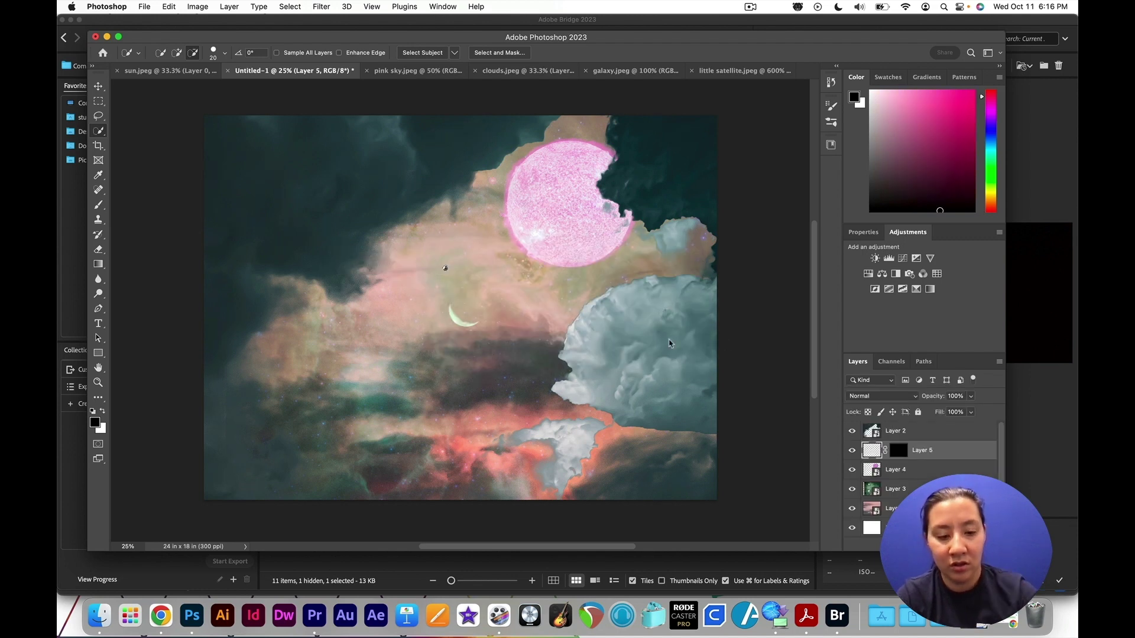
# Step: Hide and show Layer 5 to check that it holds the satellite
pyautogui.rightClick(951, 433)
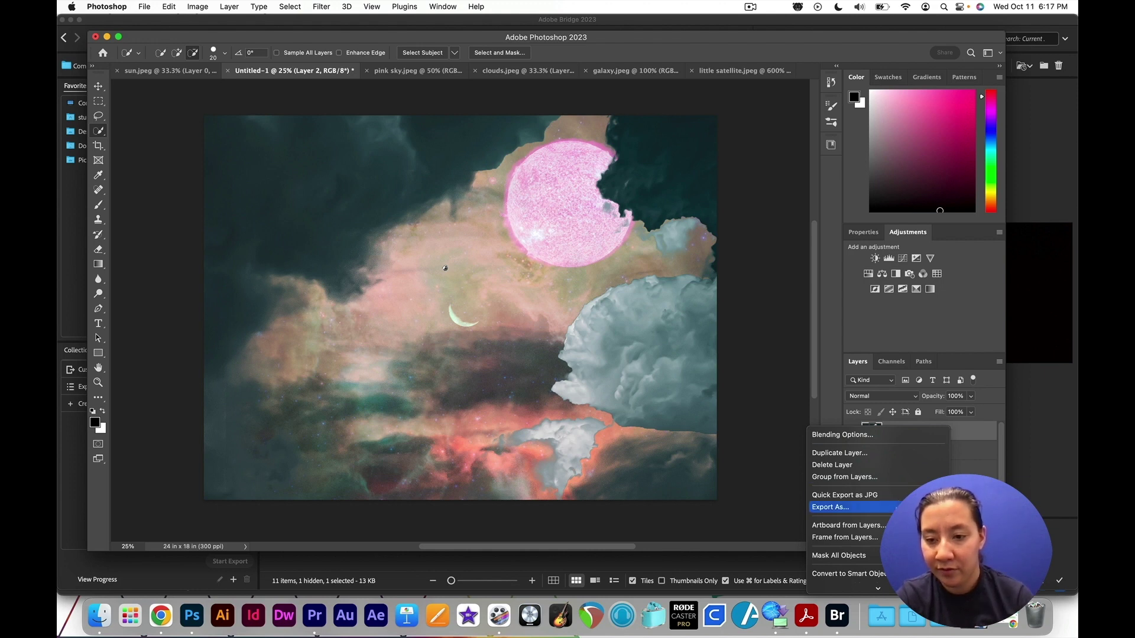
pyautogui.scroll(-4, 892, 496)
pyautogui.click(869, 478)
pyautogui.click(851, 451)
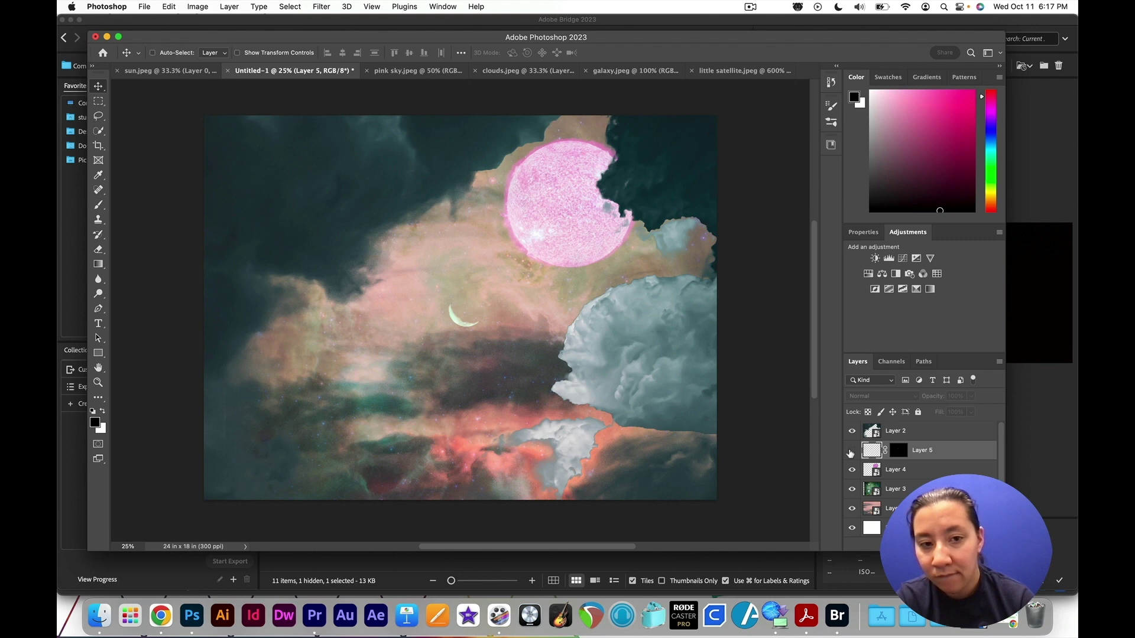
pyautogui.click(852, 453)
# Step: Enlarge the satellite on Layer 5 with Free Transform and place it overlapping the lower edge of the pink sun
pyautogui.press('super+t')
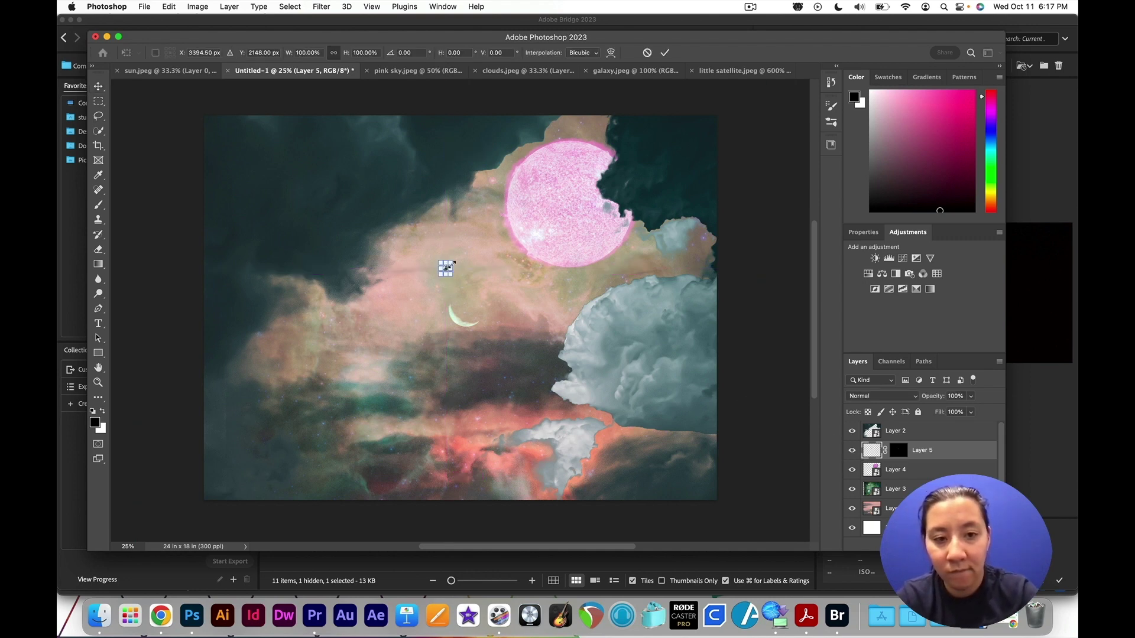
pyautogui.moveTo(452, 261); pyautogui.dragTo(637, 159)
pyautogui.moveTo(505, 208); pyautogui.dragTo(442, 348)
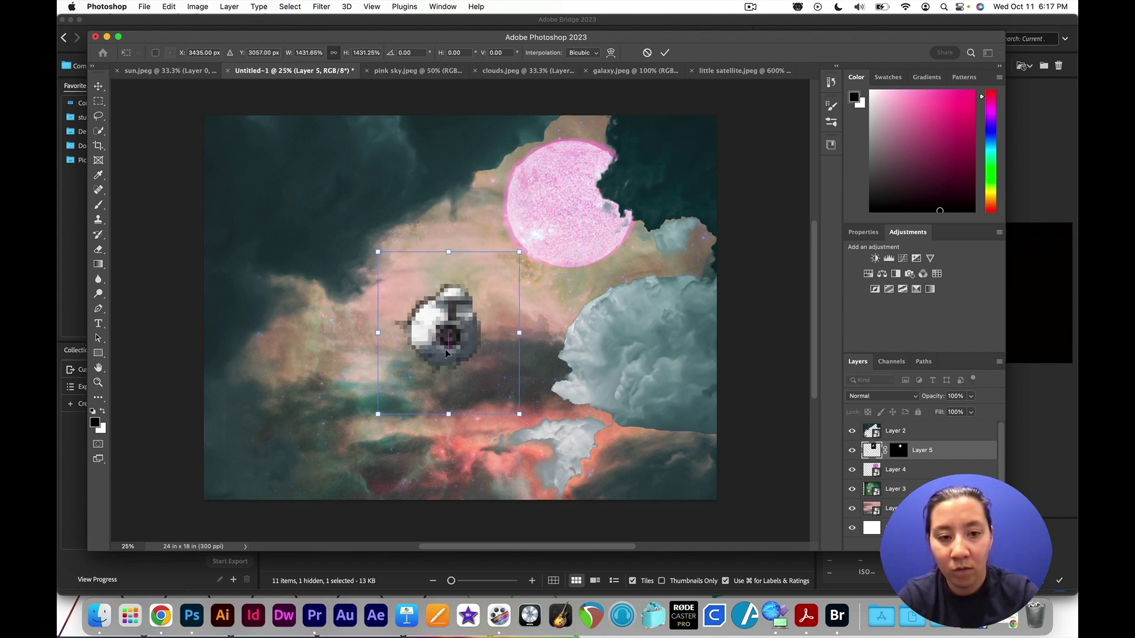
pyautogui.moveTo(379, 415); pyautogui.dragTo(306, 496)
pyautogui.moveTo(414, 380); pyautogui.dragTo(461, 294)
pyautogui.moveTo(362, 416); pyautogui.dragTo(442, 282)
pyautogui.press('Return')
pyautogui.moveTo(496, 235); pyautogui.dragTo(485, 258)
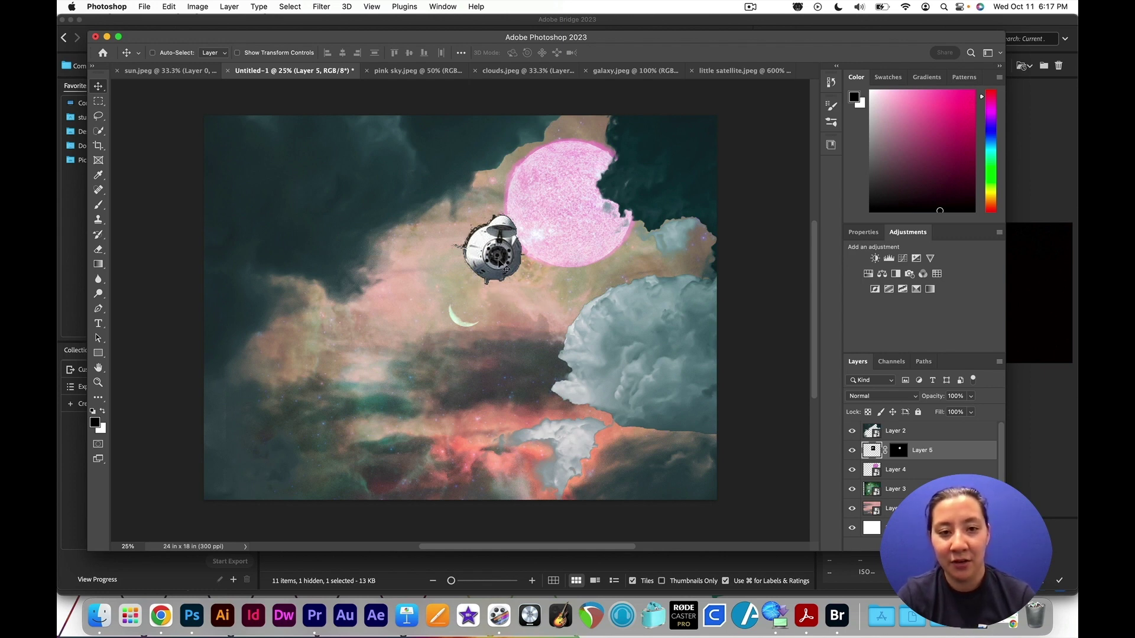
pyautogui.moveTo(506, 269); pyautogui.dragTo(552, 285)
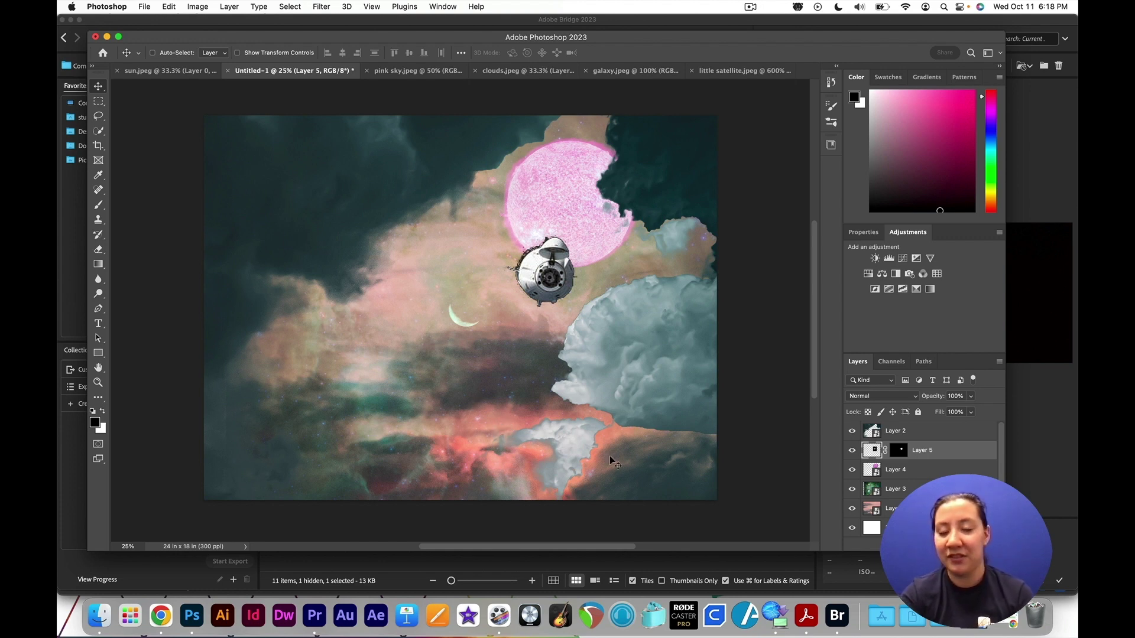
# Step: Switch to Adobe Bridge and open ship.jpeg from the Final folder in Photoshop
pyautogui.click(1047, 414)
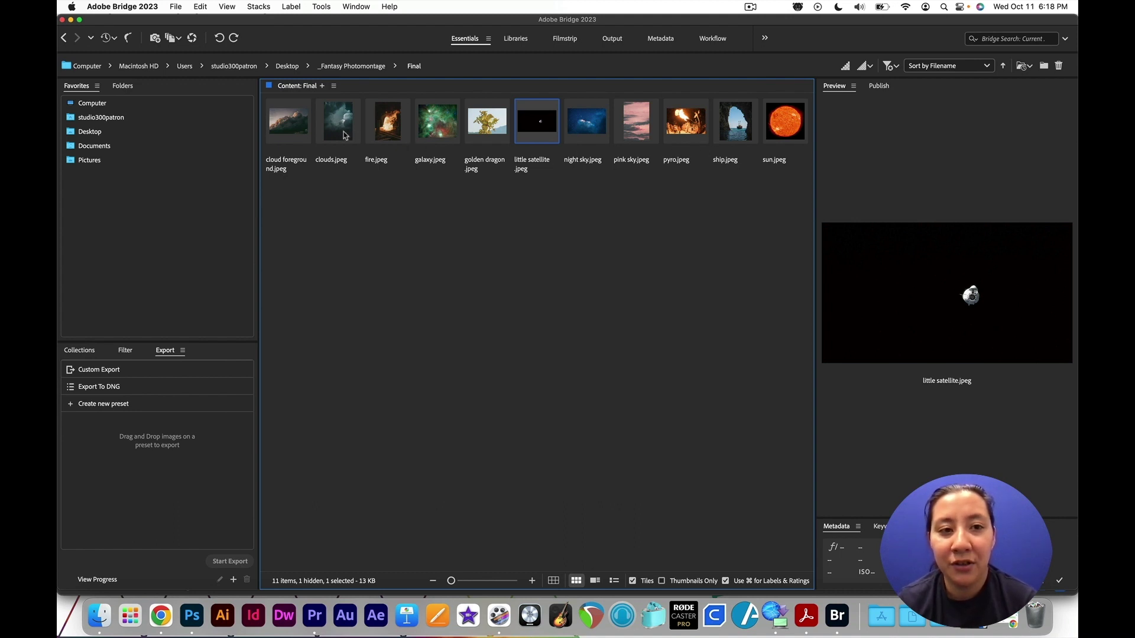
pyautogui.click(738, 139)
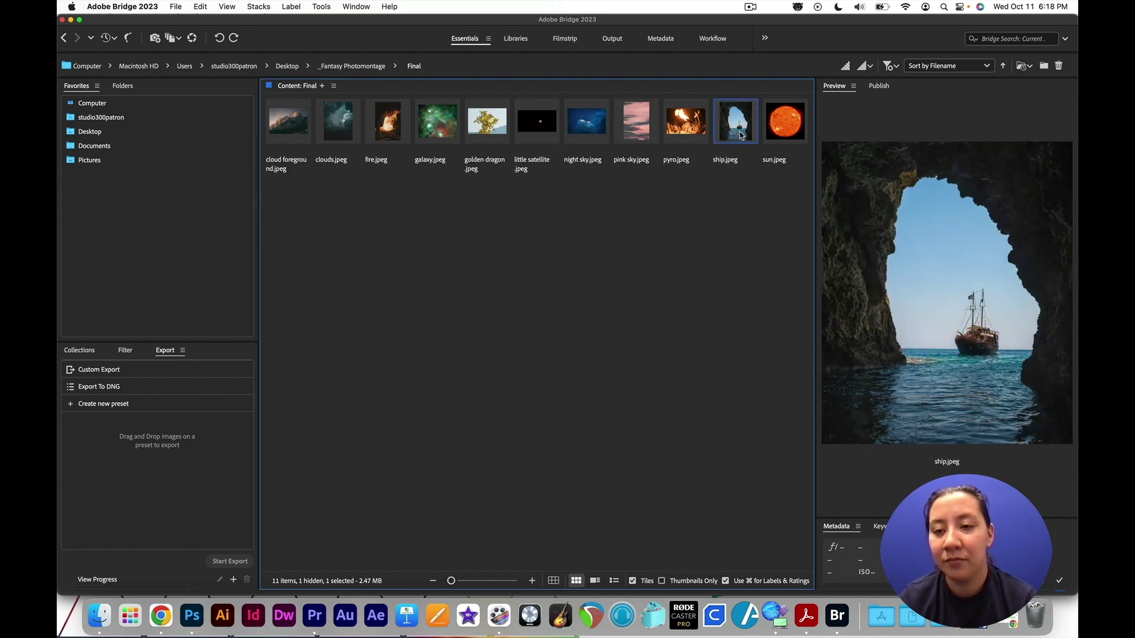
pyautogui.doubleClick(739, 135)
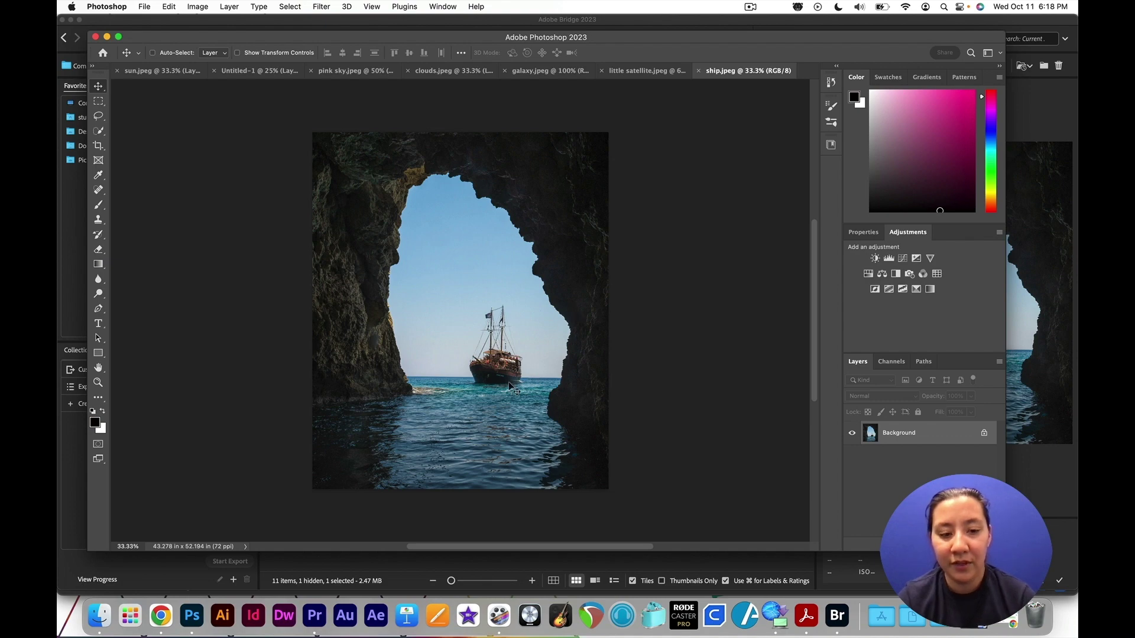
# Step: Crop the image closely around the sailing ship, to about 9.06 x 14.82 in
pyautogui.press('super+plus')
pyautogui.press('super+plus')
pyautogui.press('super+plus')
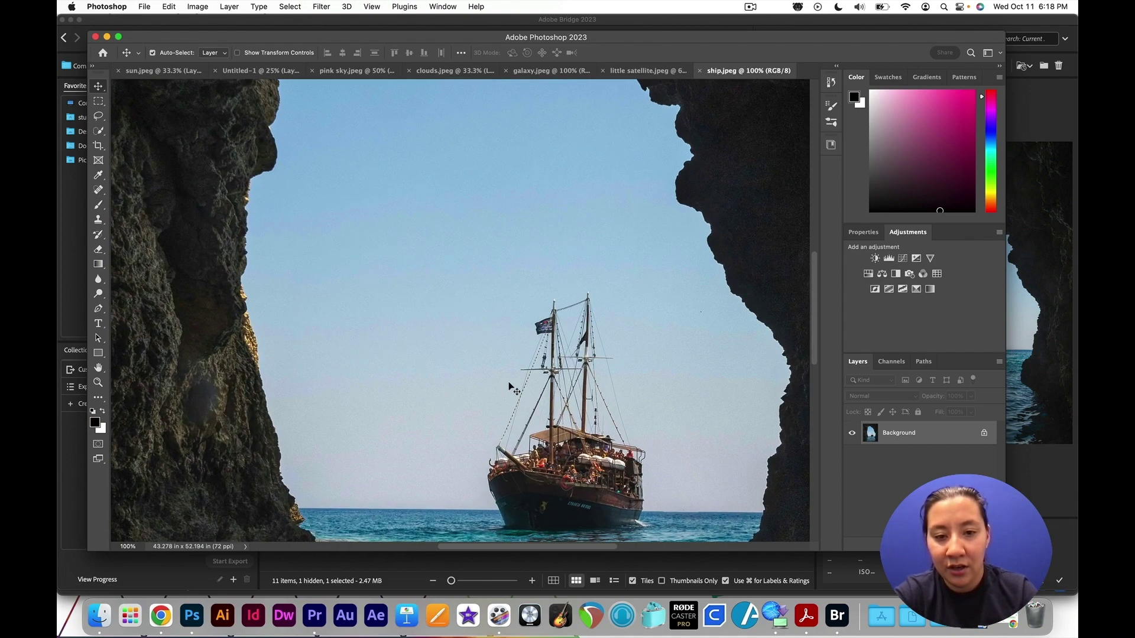
pyautogui.scroll(-10, 514, 384)
pyautogui.hscroll(5, 514, 384)
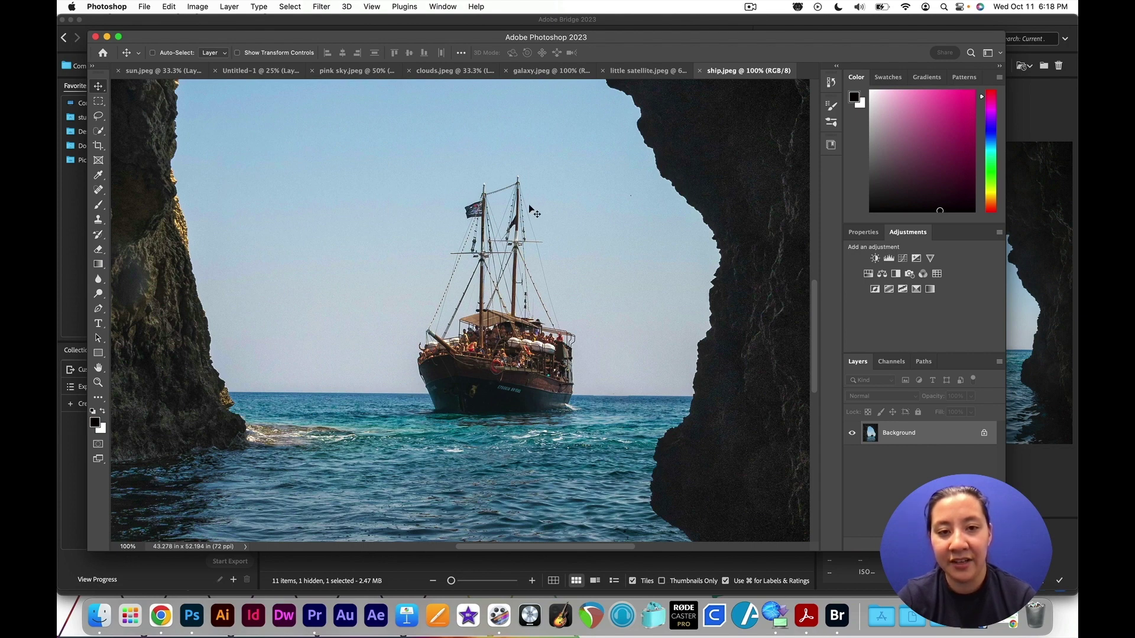
pyautogui.scroll(5, 504, 304)
pyautogui.hscroll(2, 504, 304)
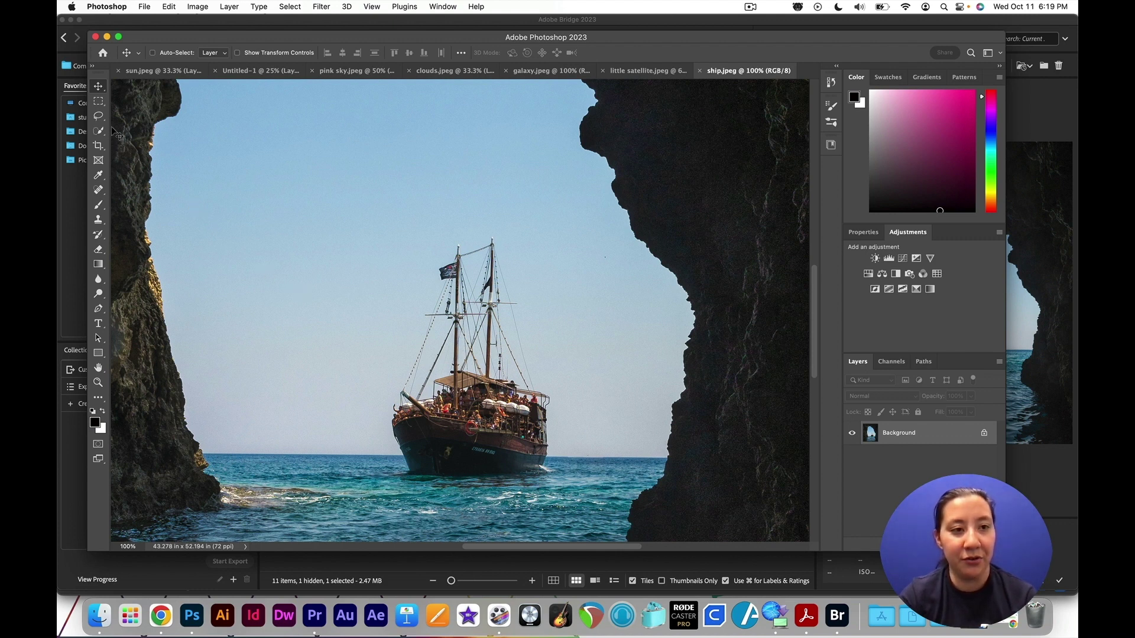
pyautogui.click(99, 146)
pyautogui.scroll(-3, 261, 216)
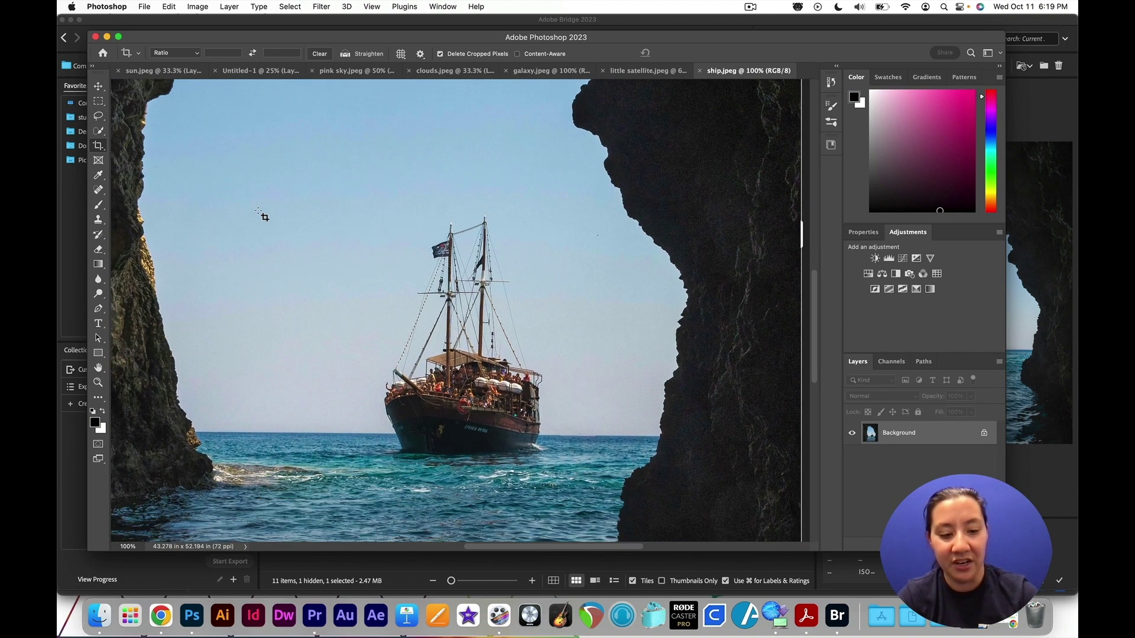
pyautogui.press('super+minus')
pyautogui.press('super+minus')
pyautogui.press('super+minus')
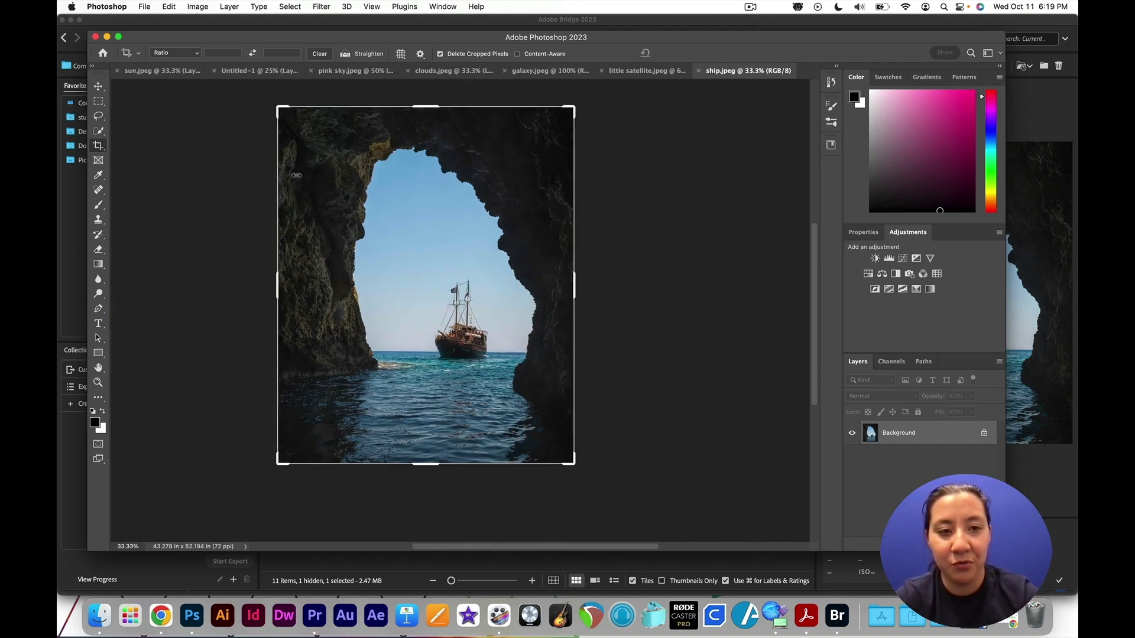
pyautogui.moveTo(422, 116); pyautogui.dragTo(421, 189)
pyautogui.moveTo(574, 282); pyautogui.dragTo(534, 271)
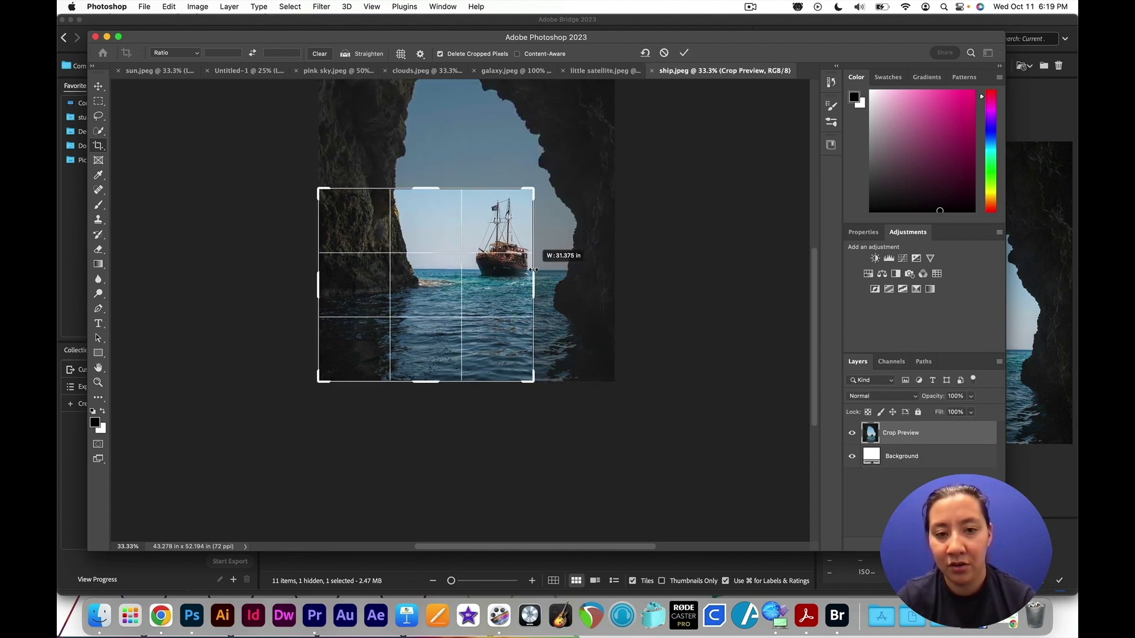
pyautogui.moveTo(315, 291); pyautogui.dragTo(394, 307)
pyautogui.moveTo(428, 384); pyautogui.dragTo(420, 337)
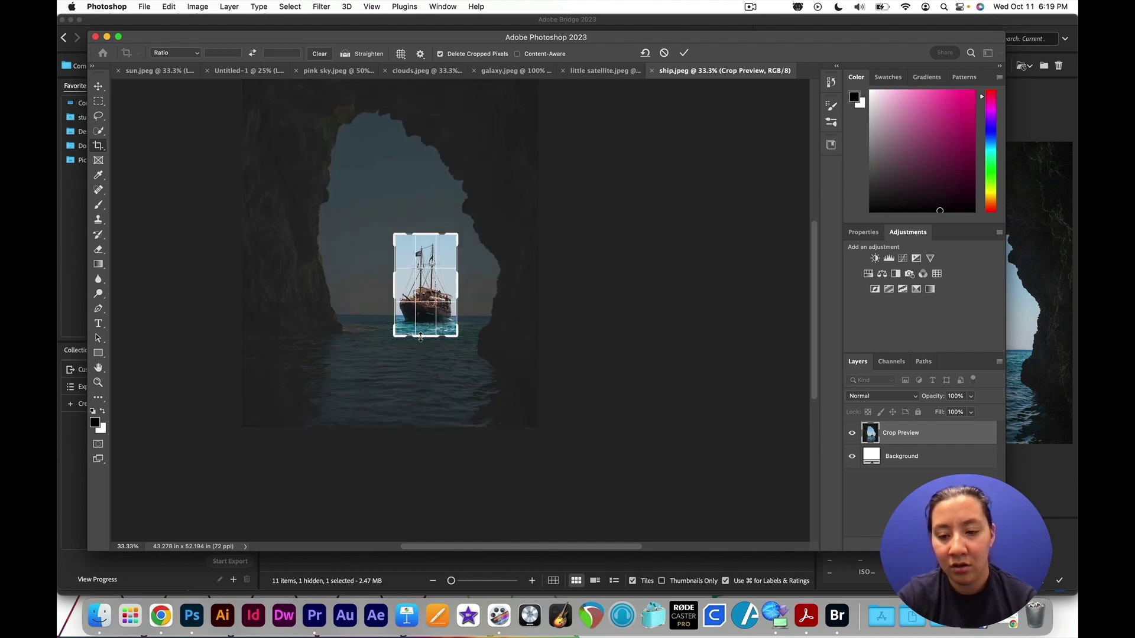
pyautogui.press('Return')
# Step: Select the ship with its masts and rigging by drawing a loose Polygonal Lasso outline around it, with a 0 px feather
pyautogui.press('super+equal')
pyautogui.press('super+equal')
pyautogui.press('super+equal')
pyautogui.press('super+equal')
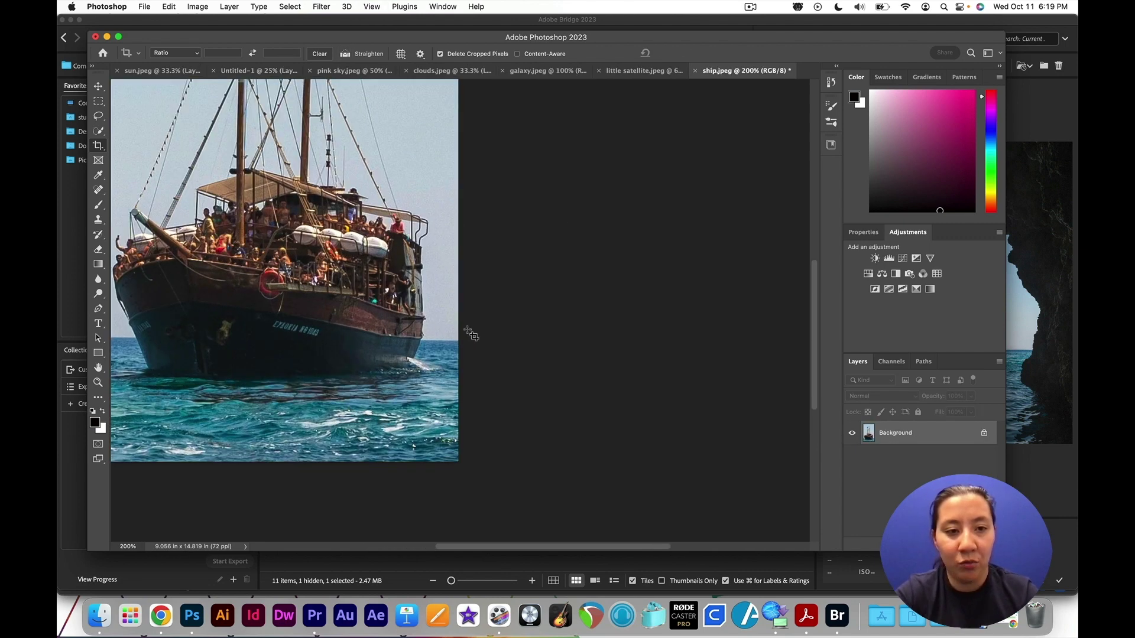
pyautogui.scroll(5, 471, 334)
pyautogui.hscroll(-3, 471, 335)
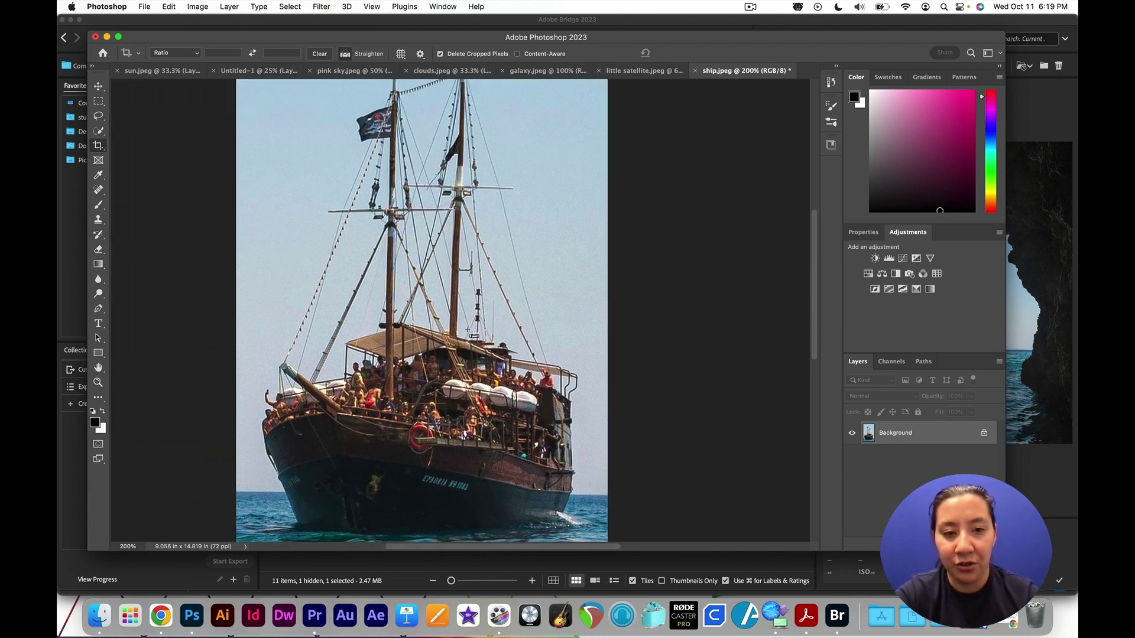
pyautogui.press('super+minus')
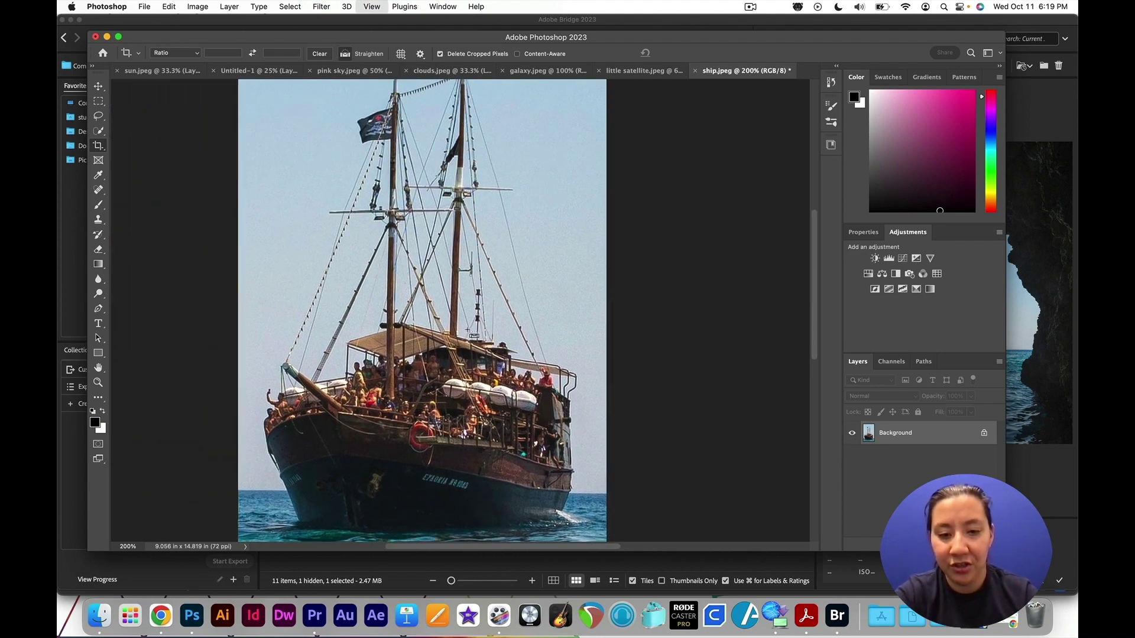
pyautogui.press('super+equal')
pyautogui.press('super+minus')
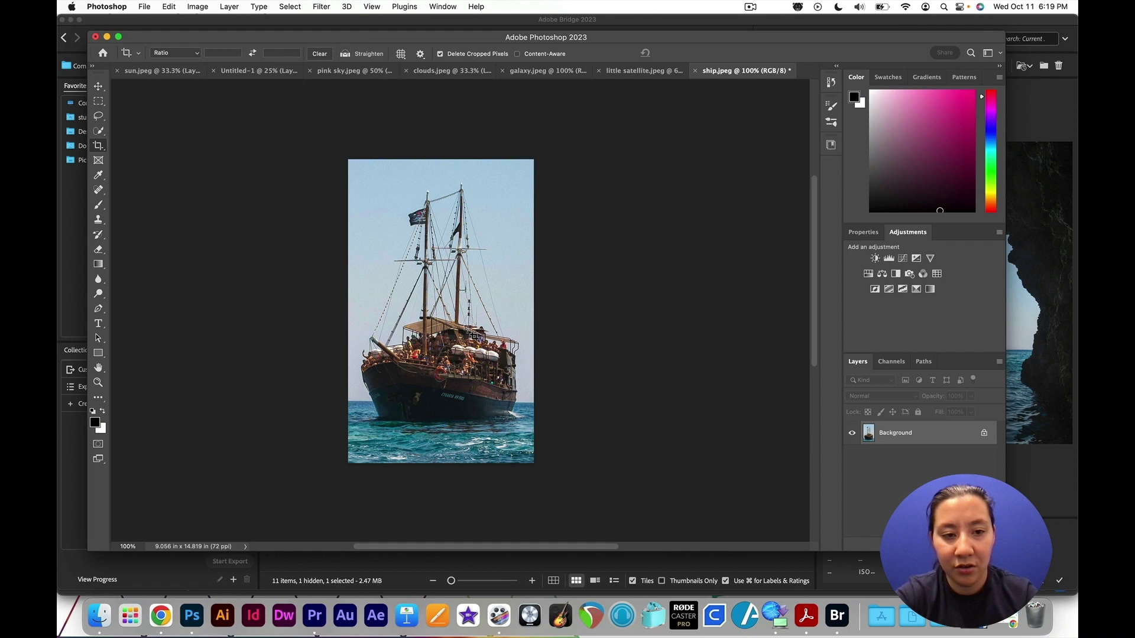
pyautogui.click(98, 117)
pyautogui.moveTo(99, 121)
pyautogui.mouseDown()
pyautogui.moveTo(158, 137)
pyautogui.moveTo(156, 126)
pyautogui.mouseUp()
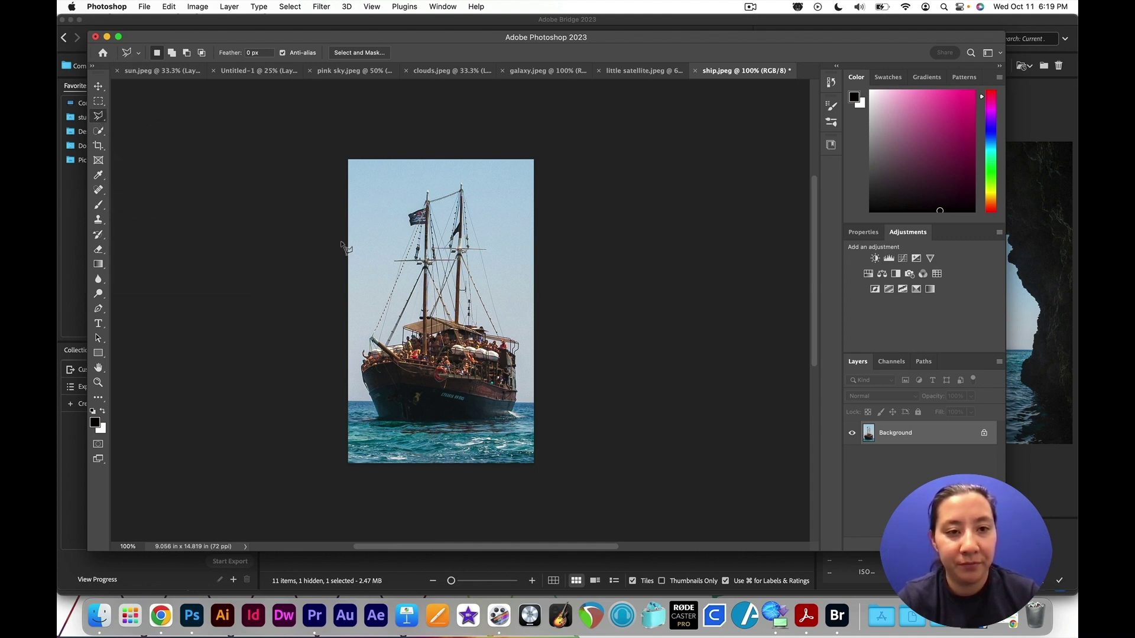
pyautogui.click(408, 187)
pyautogui.click(478, 176)
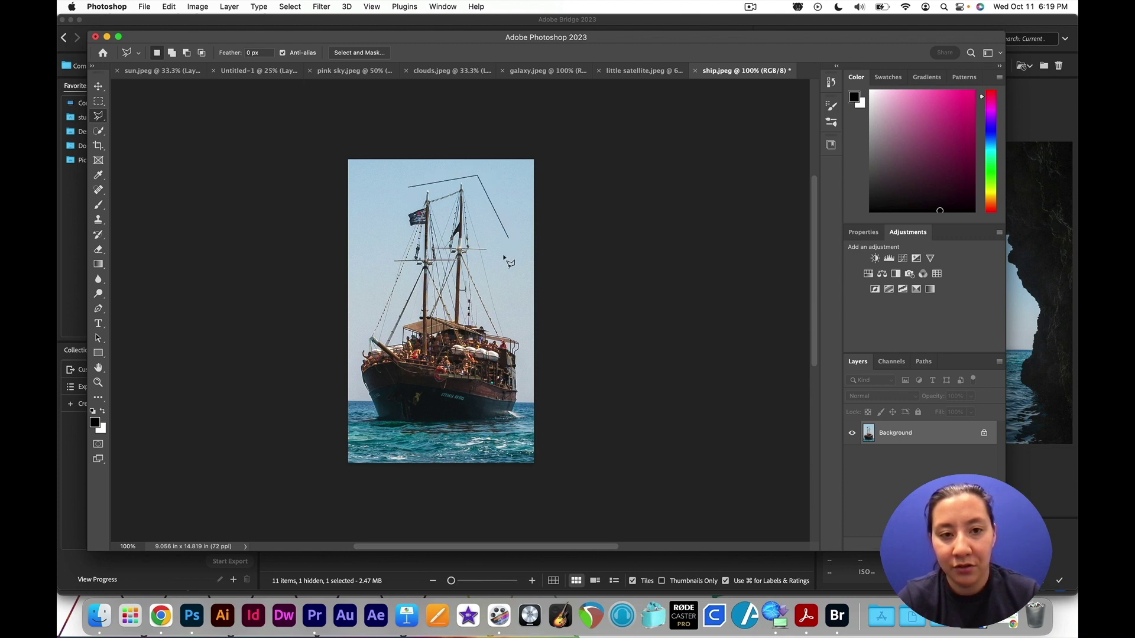
pyautogui.click(505, 319)
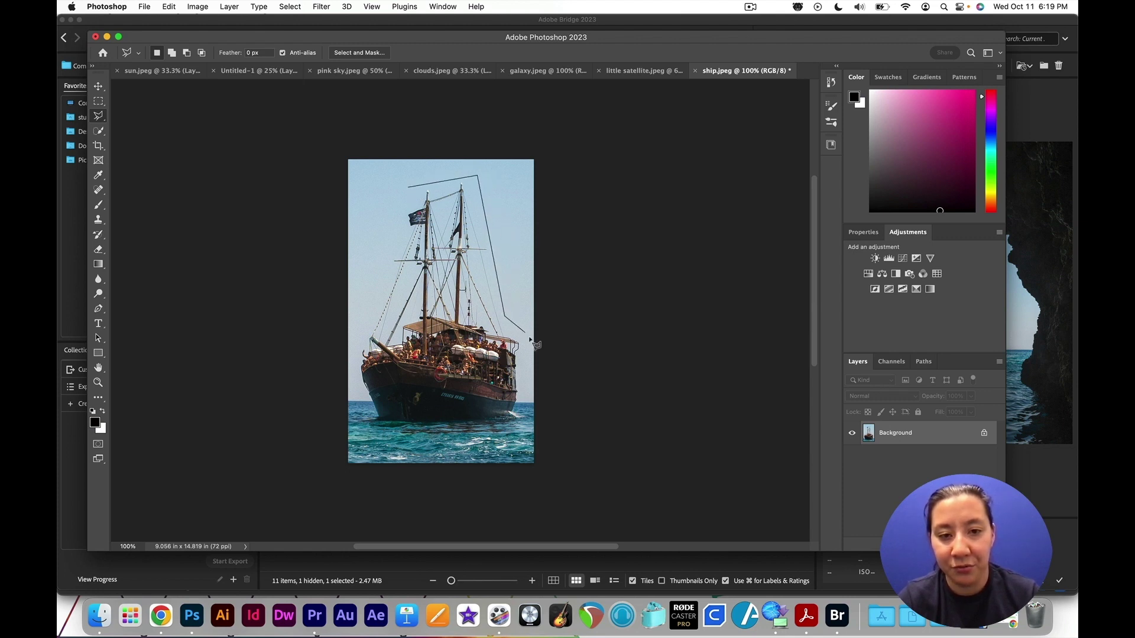
pyautogui.click(523, 343)
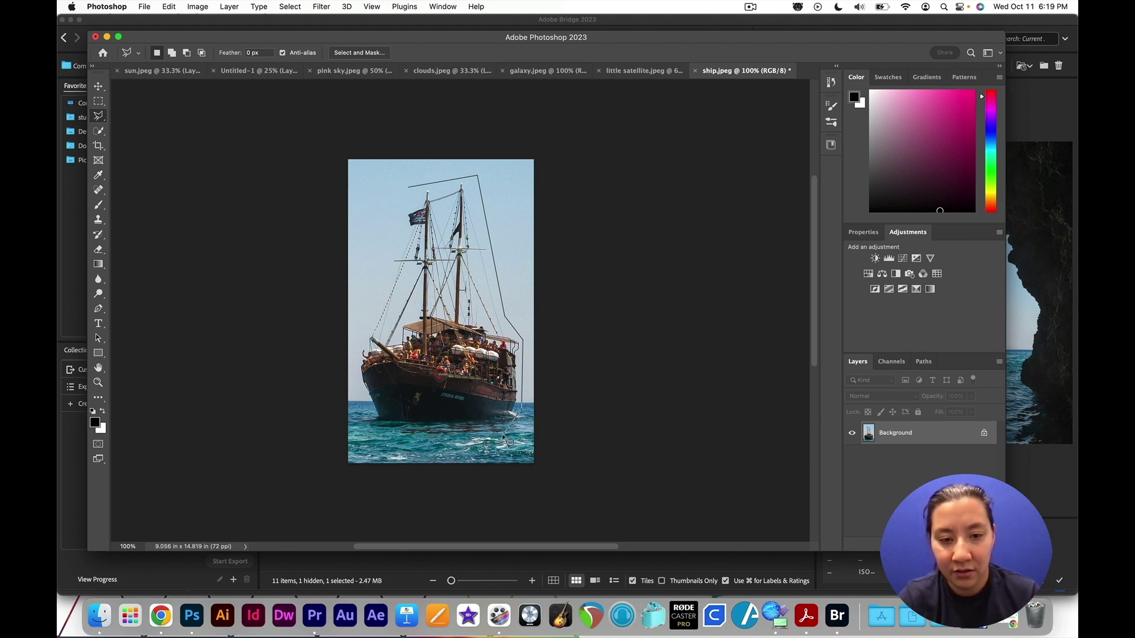
pyautogui.click(519, 414)
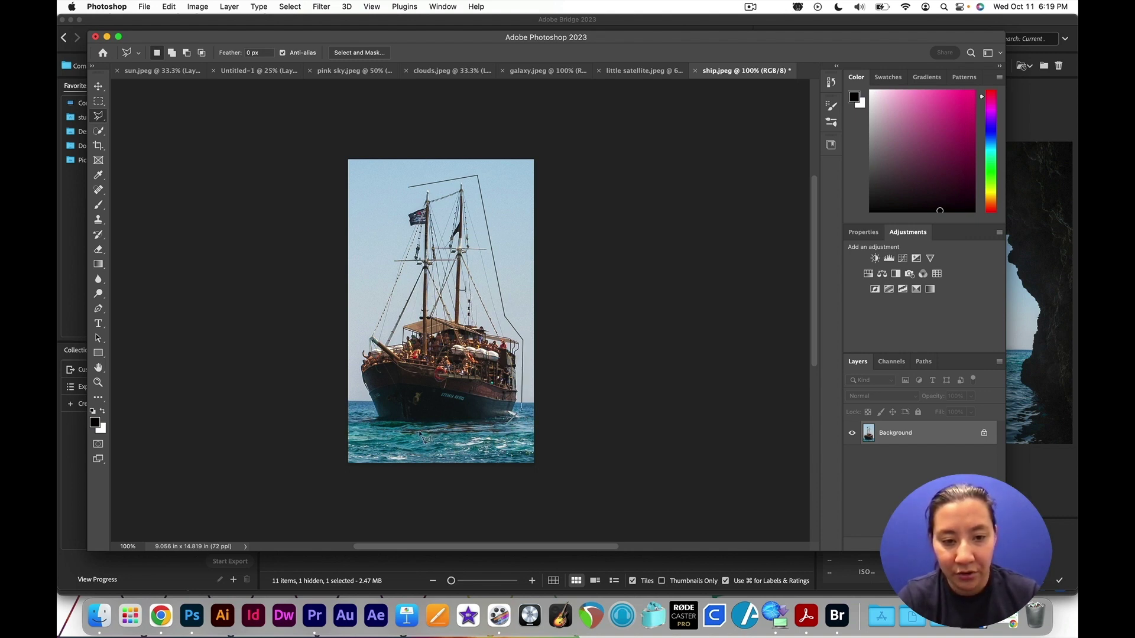
pyautogui.click(373, 426)
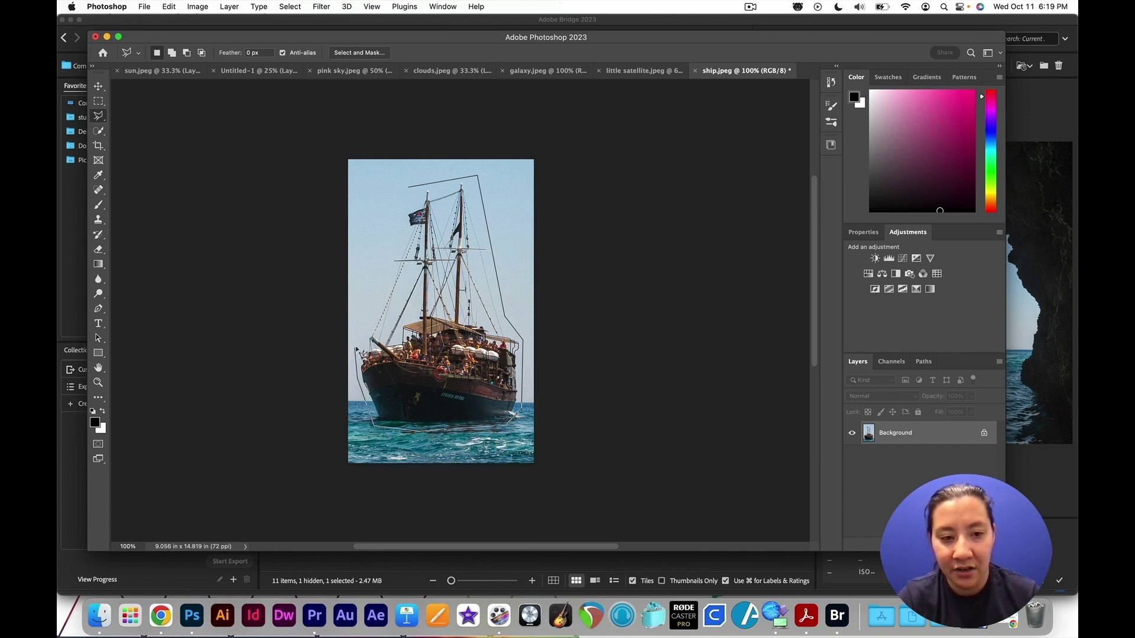
pyautogui.click(358, 350)
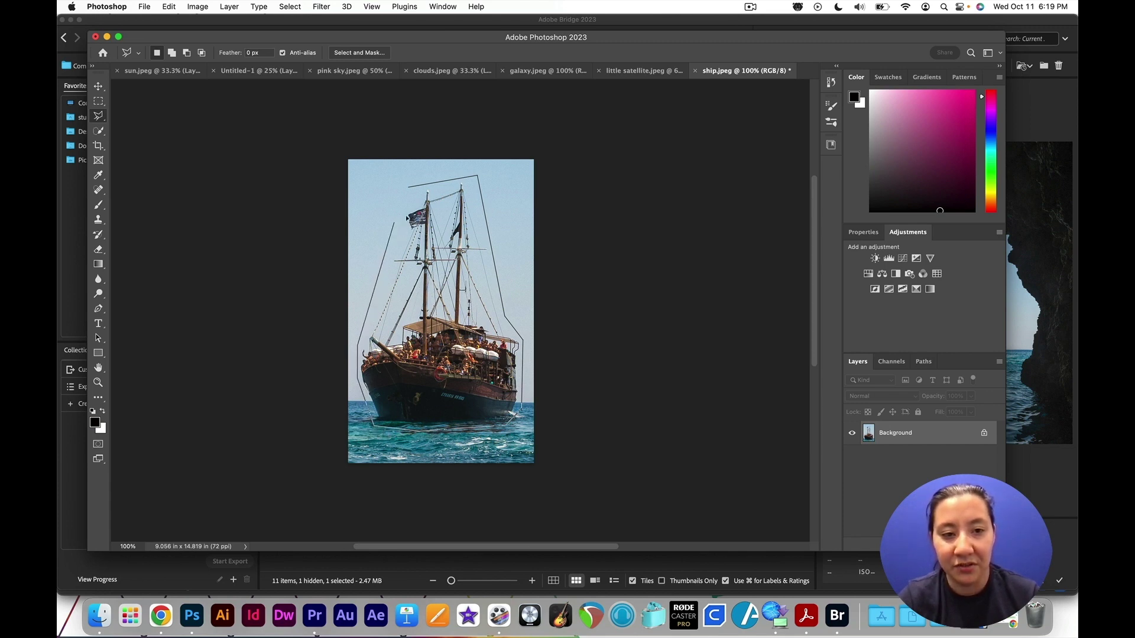
pyautogui.click(412, 187)
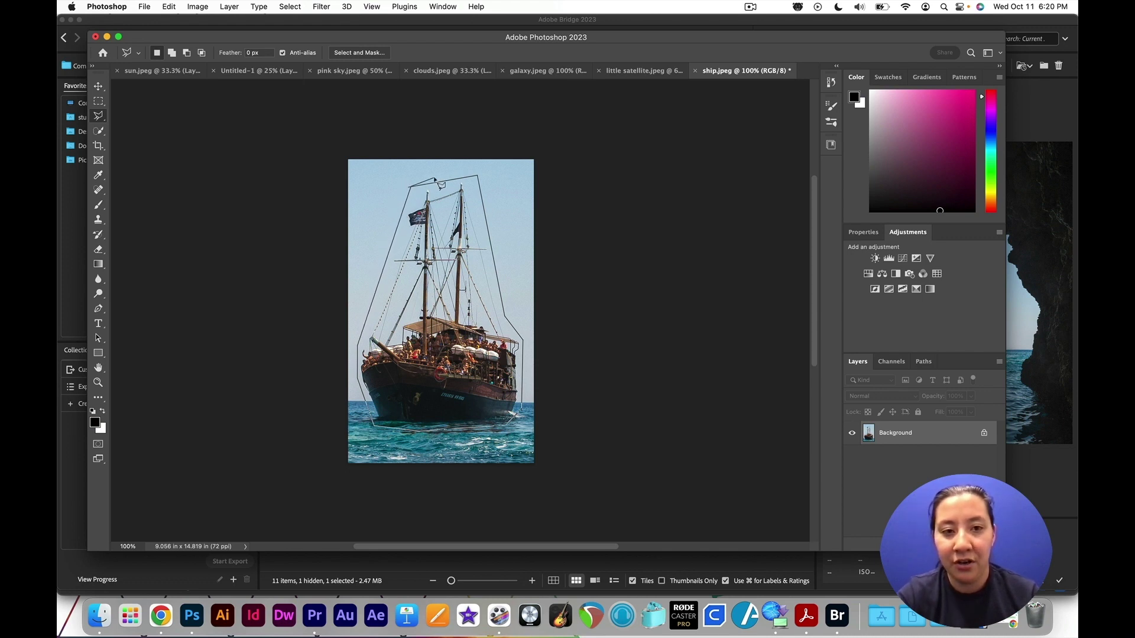
pyautogui.click(437, 180)
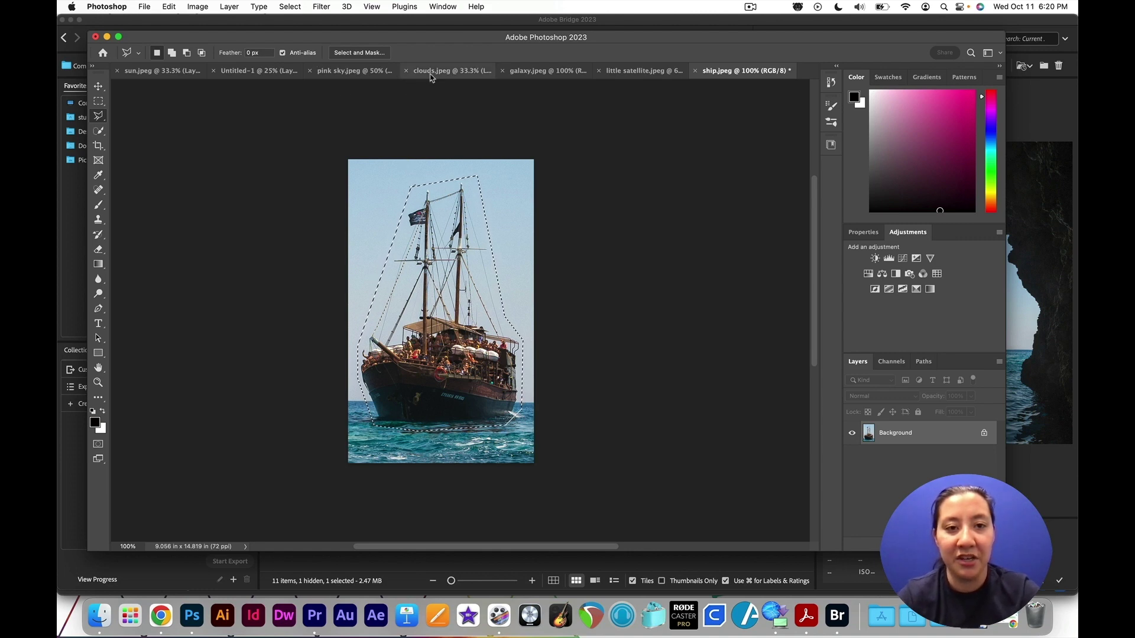
# Step: Copy the selected ship into Untitled-1, accepting the color profile conversion
pyautogui.click(241, 72)
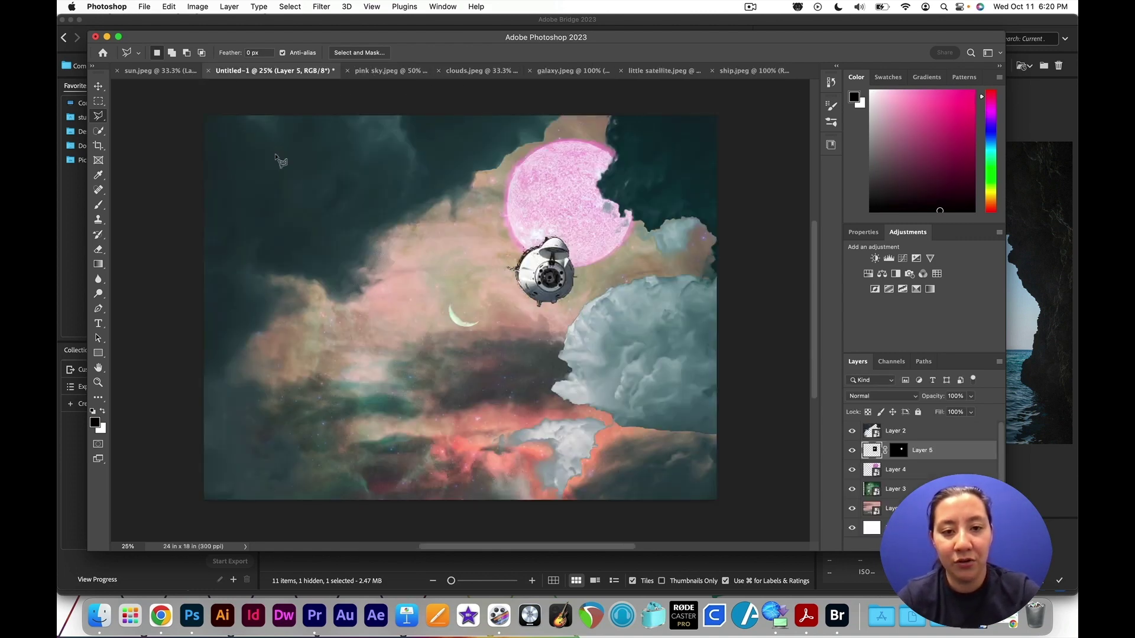
pyautogui.press('super+v')
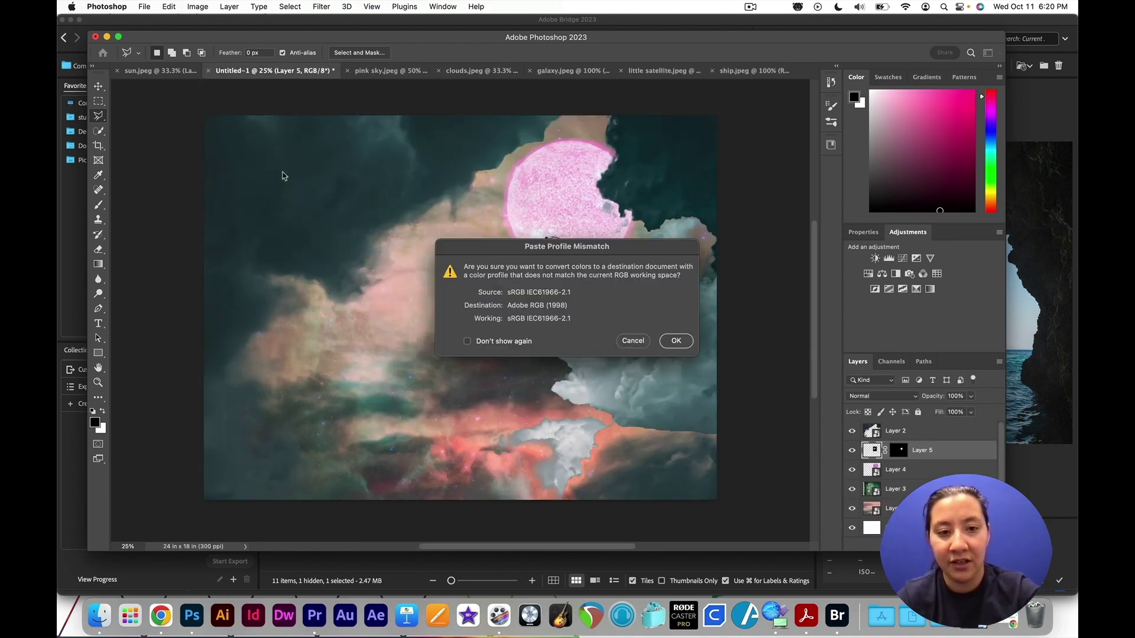
pyautogui.click(675, 341)
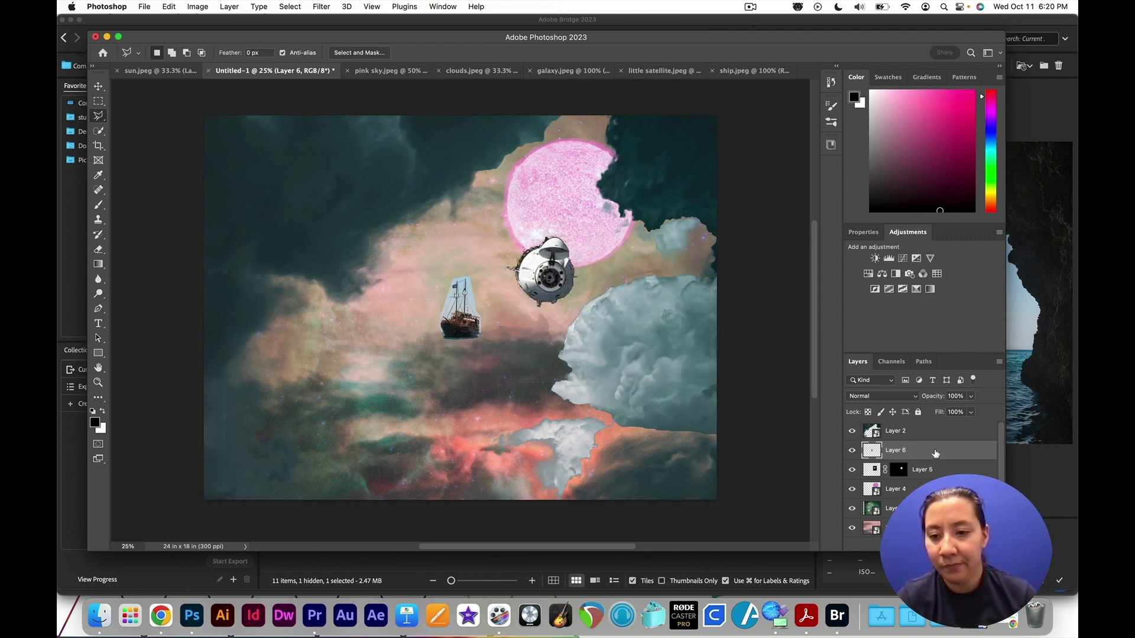
# Step: Move the ship's layer above Layer 2 and convert it to a Smart Object
pyautogui.moveTo(931, 453); pyautogui.dragTo(928, 427)
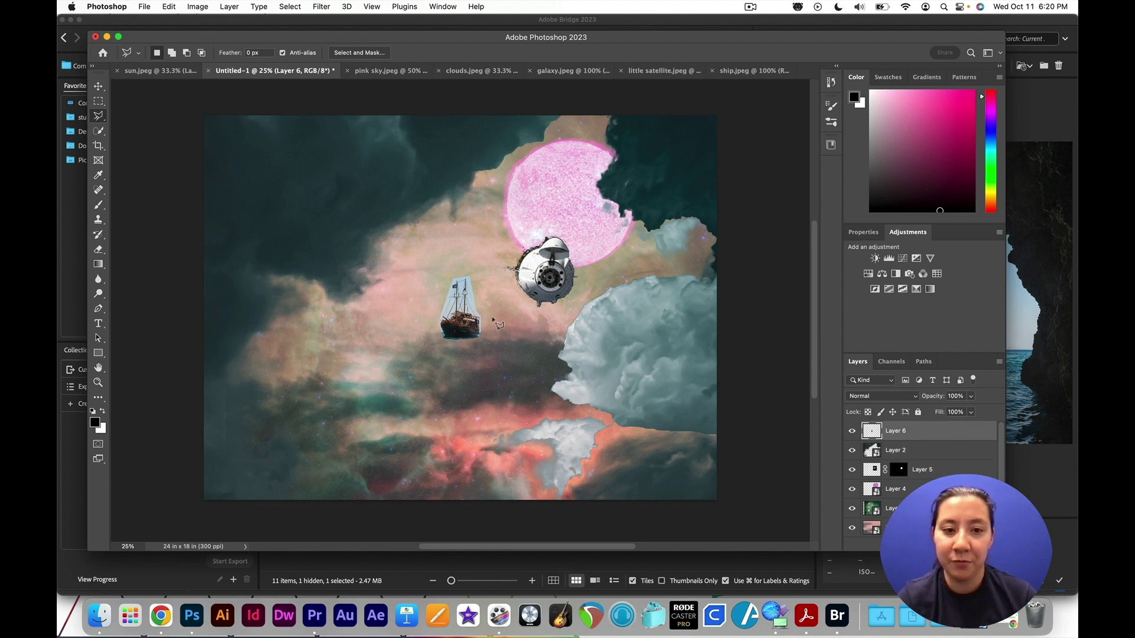
pyautogui.rightClick(938, 432)
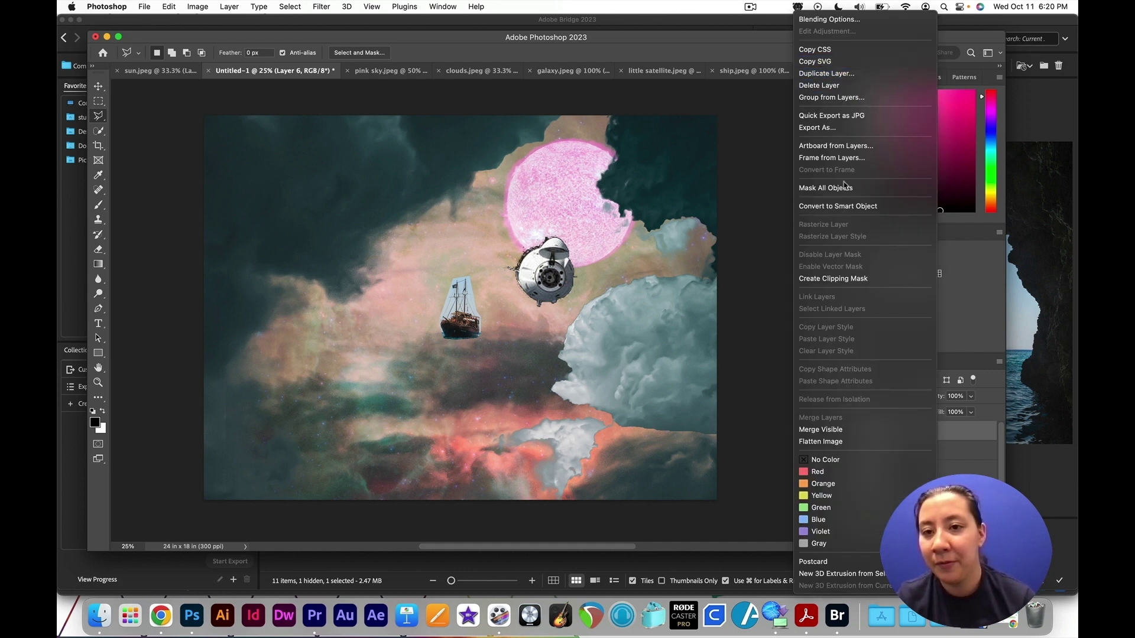
pyautogui.click(869, 208)
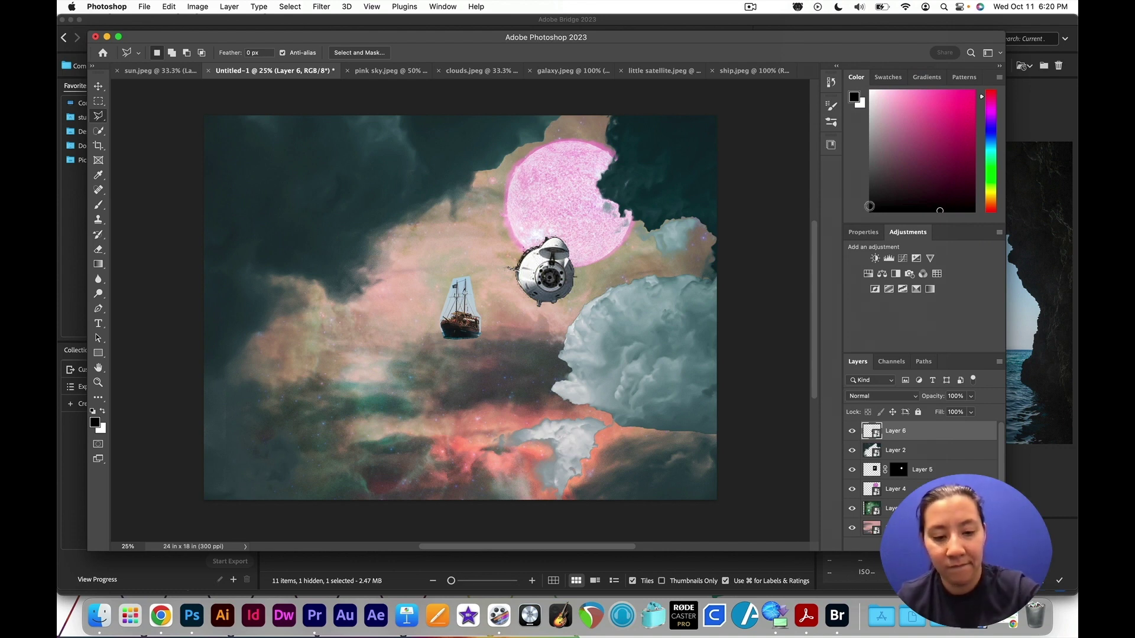
# Step: Enlarge the ship on Layer 6 to about 586% and position it over the left half of the poster
pyautogui.press('super+t')
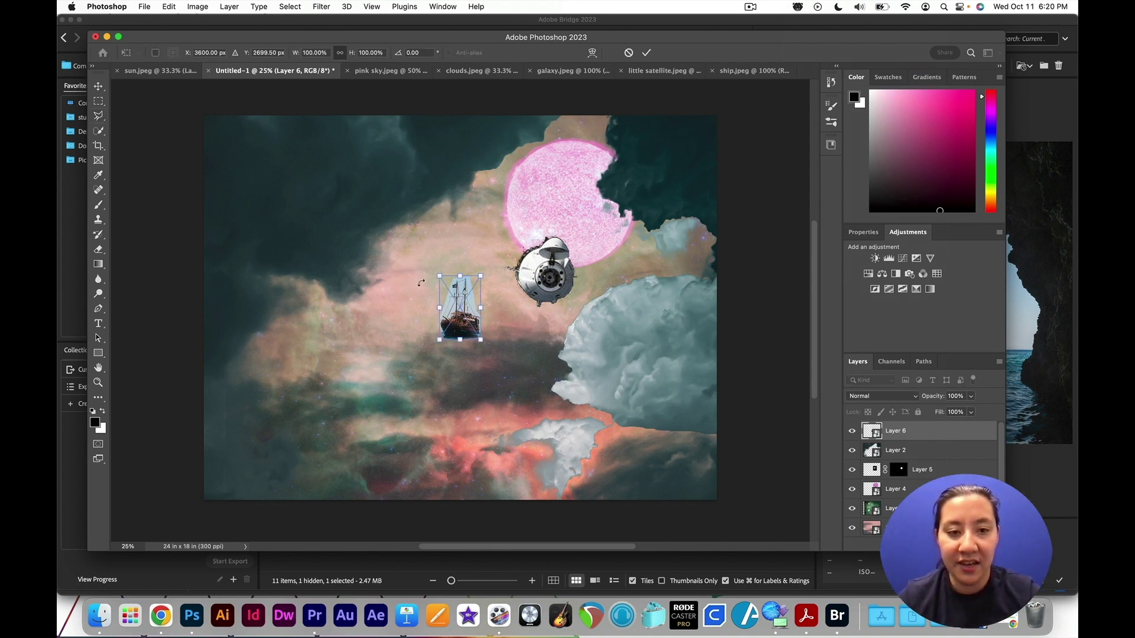
pyautogui.moveTo(452, 304); pyautogui.dragTo(342, 174)
pyautogui.moveTo(370, 210); pyautogui.dragTo(520, 443)
pyautogui.moveTo(449, 349); pyautogui.dragTo(411, 325)
pyautogui.moveTo(478, 417); pyautogui.dragTo(529, 496)
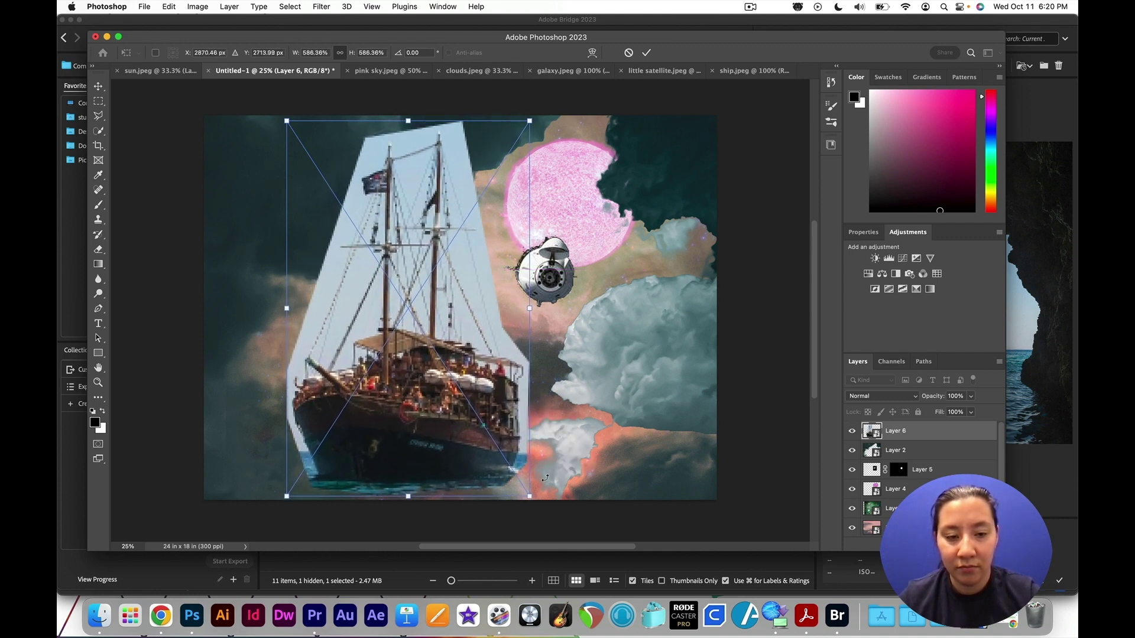
pyautogui.press('Return')
# Step: Start a Pen tool path at the ship's bow and trace the left edge of the hull down to the waterline
pyautogui.press('l')
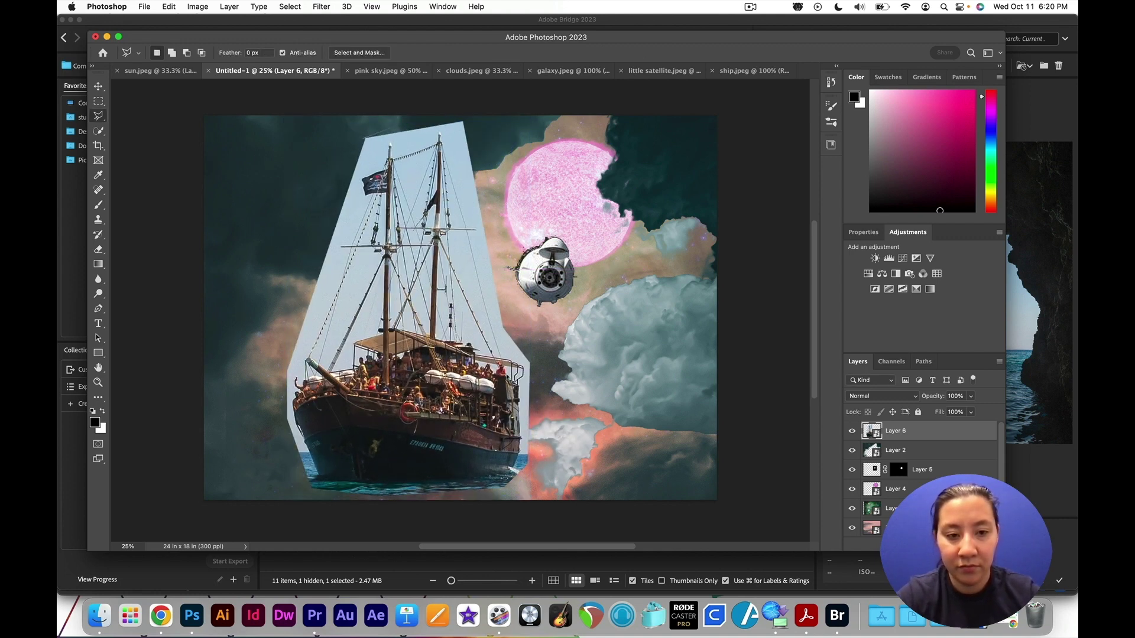
pyautogui.scroll(-2, 431, 415)
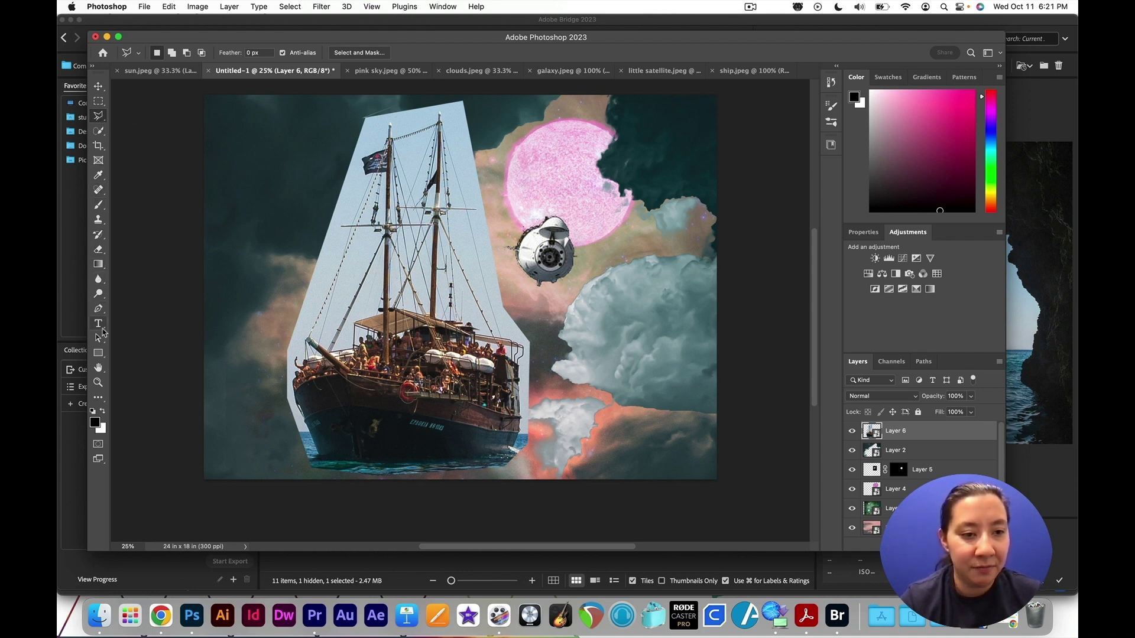
pyautogui.click(100, 309)
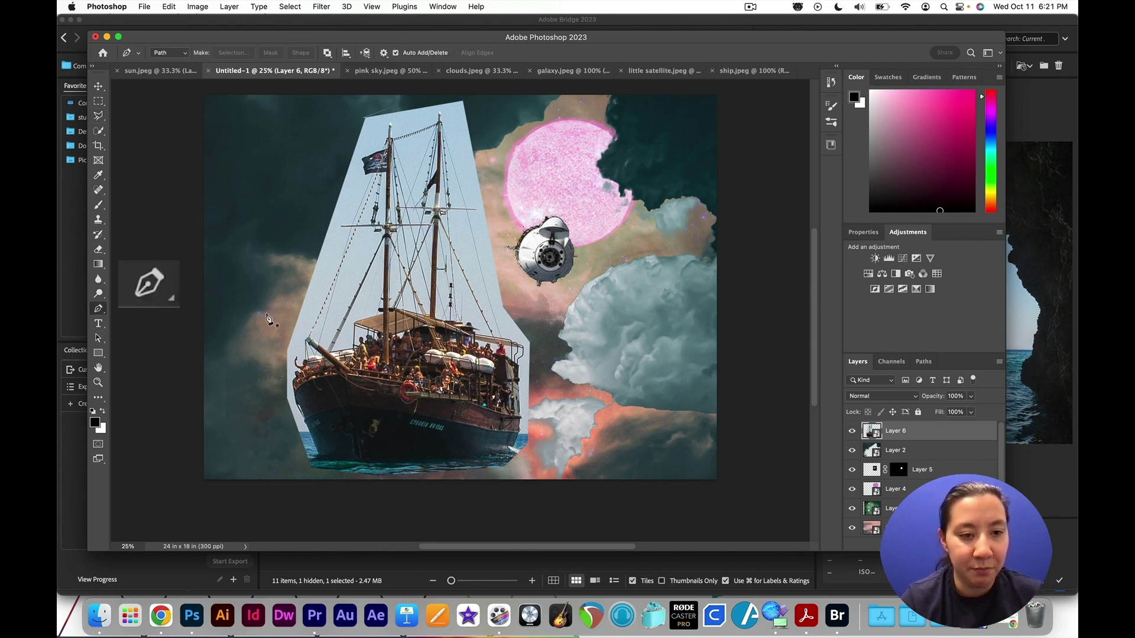
pyautogui.press('super+equal')
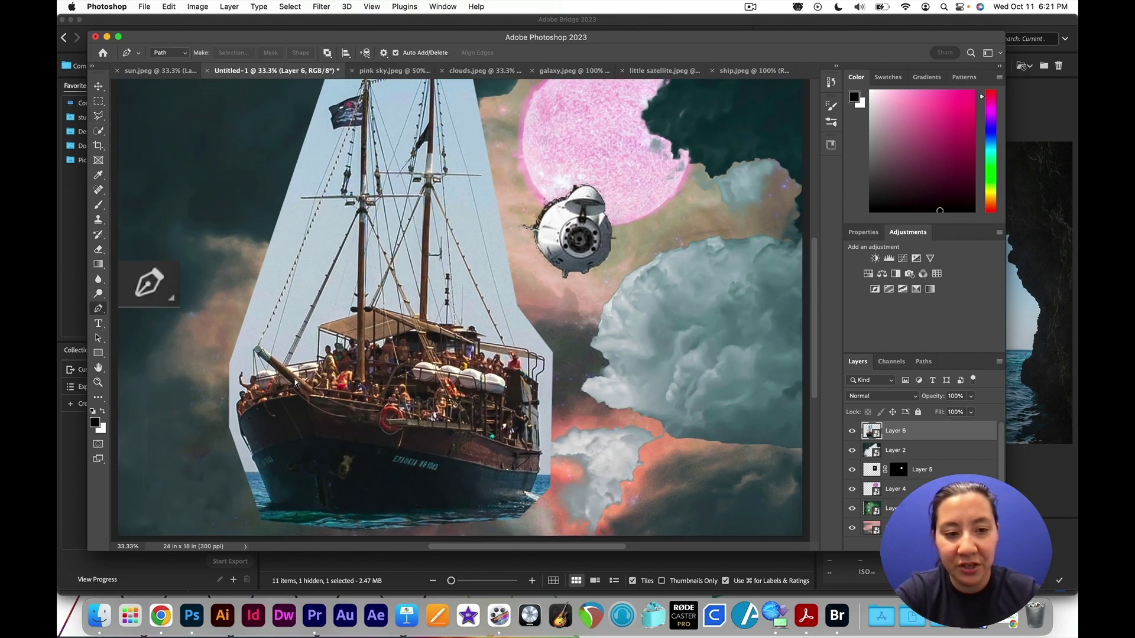
pyautogui.press('super+equal')
pyautogui.hscroll(-5, 297, 384)
pyautogui.scroll(-6, 297, 384)
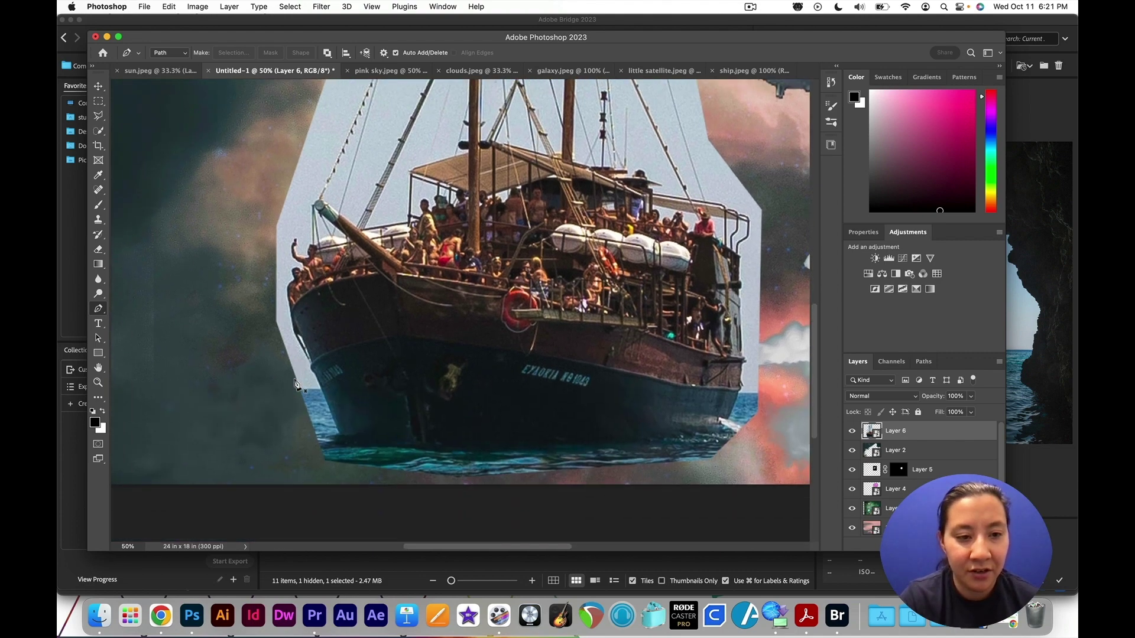
pyautogui.click(289, 259)
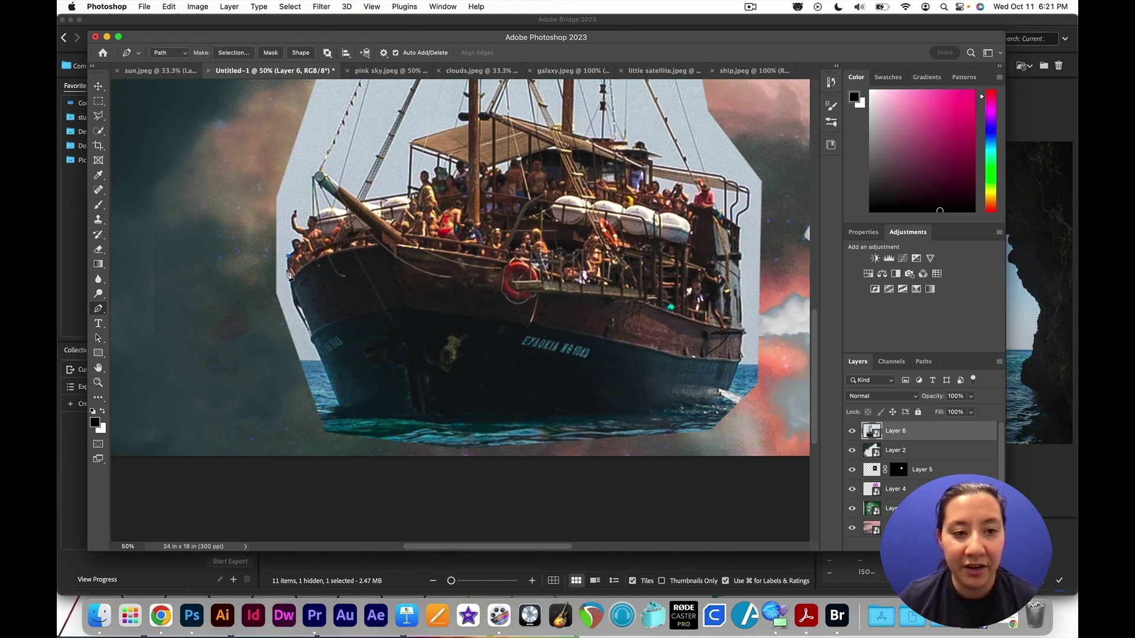
pyautogui.click(291, 283)
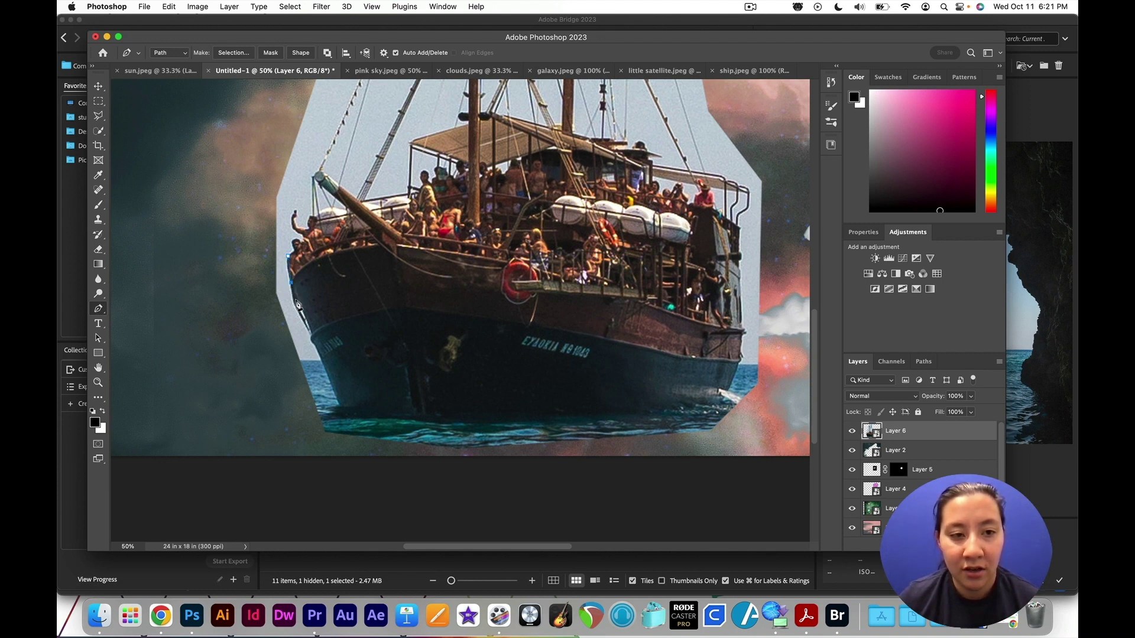
pyautogui.click(306, 338)
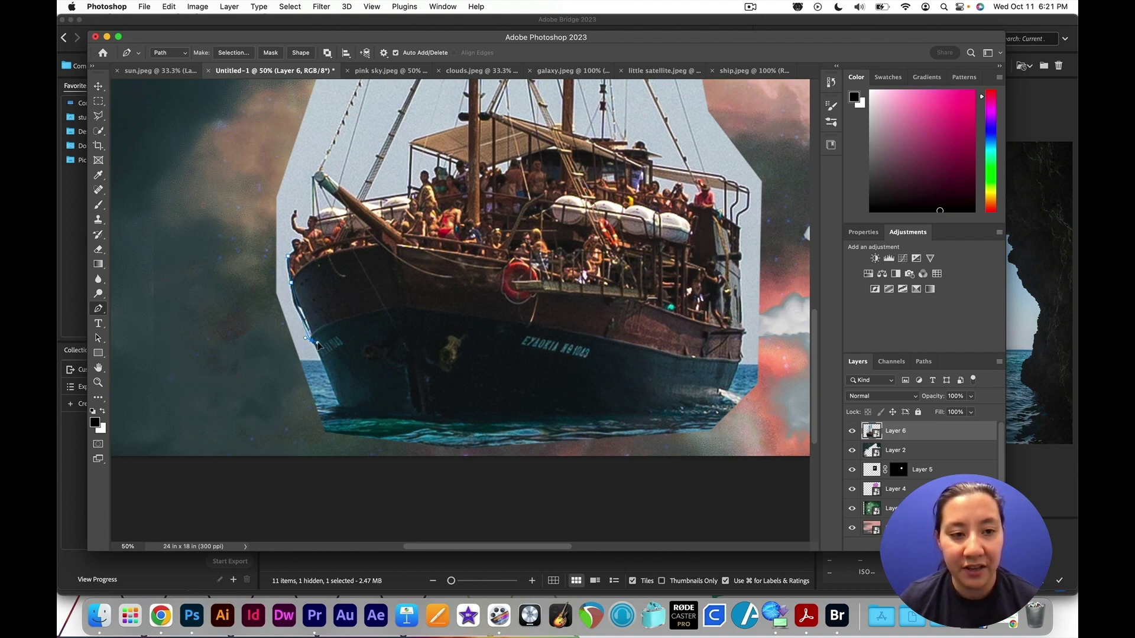
pyautogui.moveTo(321, 350); pyautogui.dragTo(331, 382)
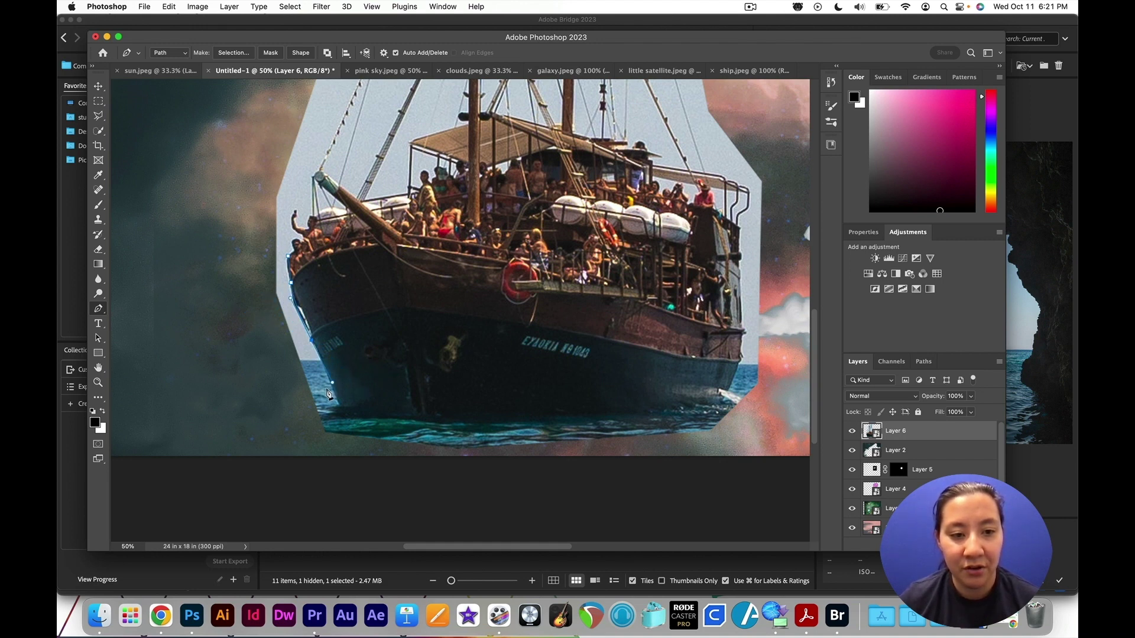
pyautogui.click(341, 409)
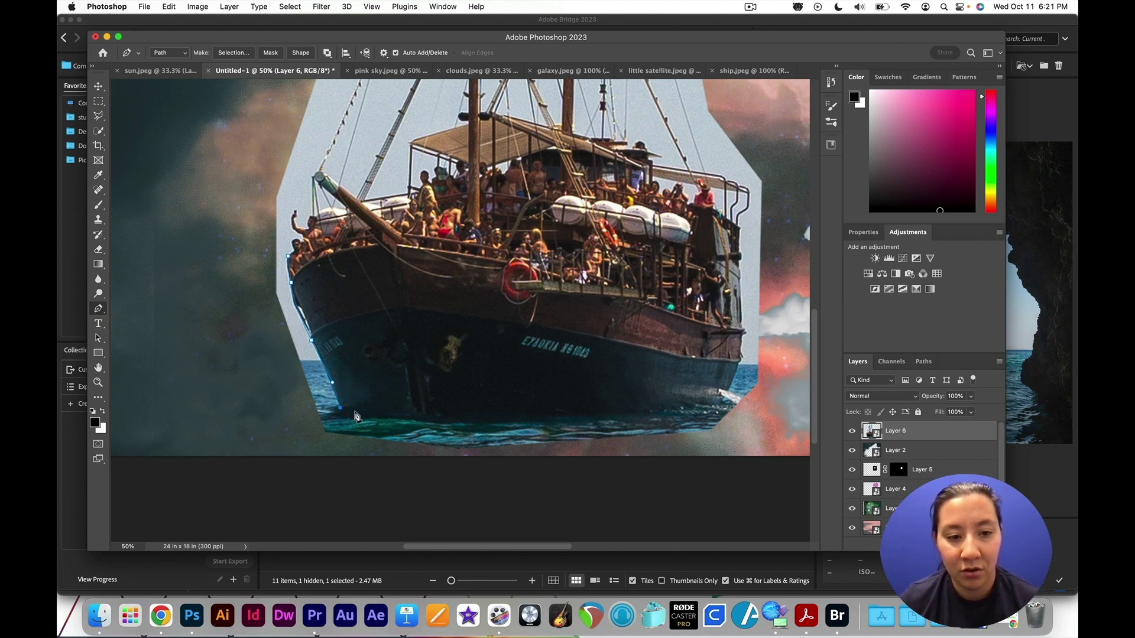
# Step: Continue the path with curved points along the waterline and up the right side of the hull to the deck
pyautogui.moveTo(408, 421); pyautogui.dragTo(433, 424)
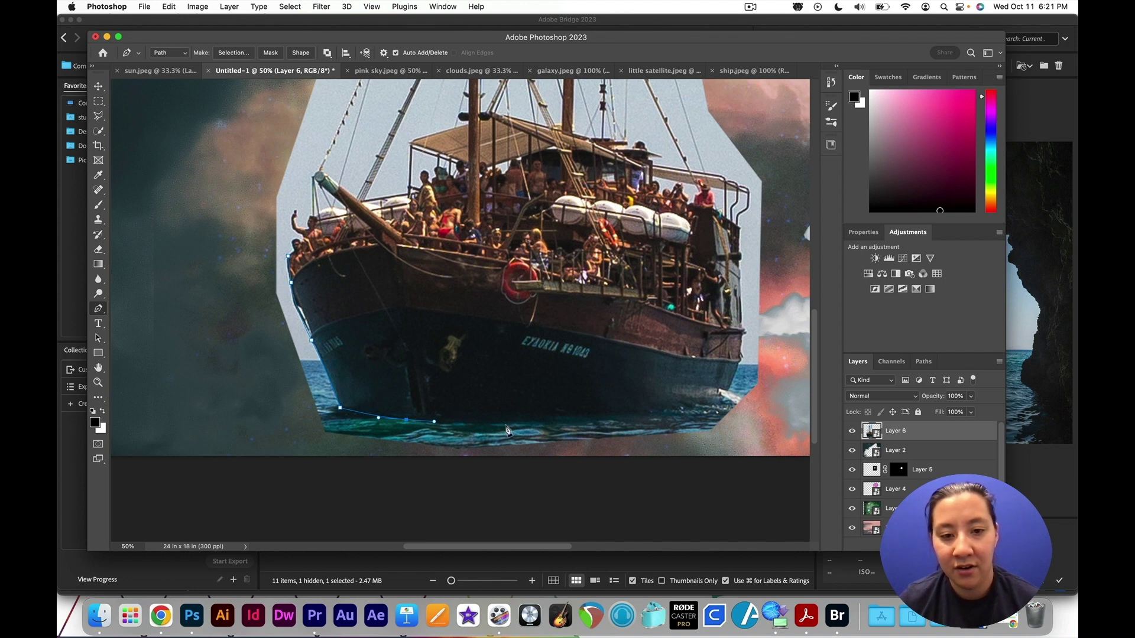
pyautogui.moveTo(604, 418); pyautogui.dragTo(620, 421)
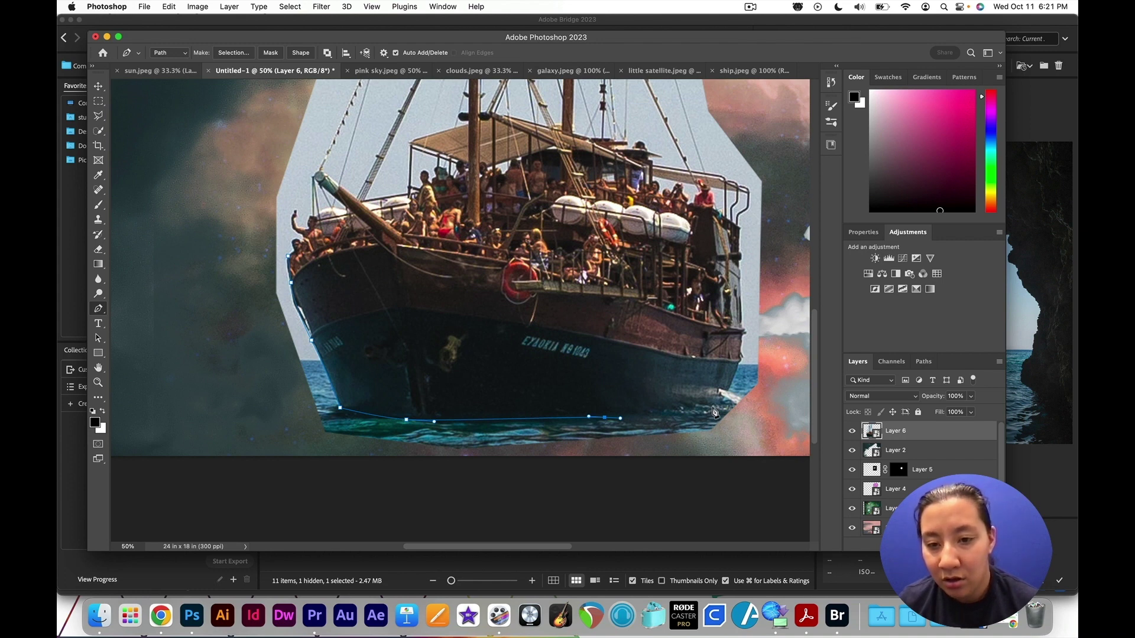
pyautogui.moveTo(710, 411); pyautogui.dragTo(718, 407)
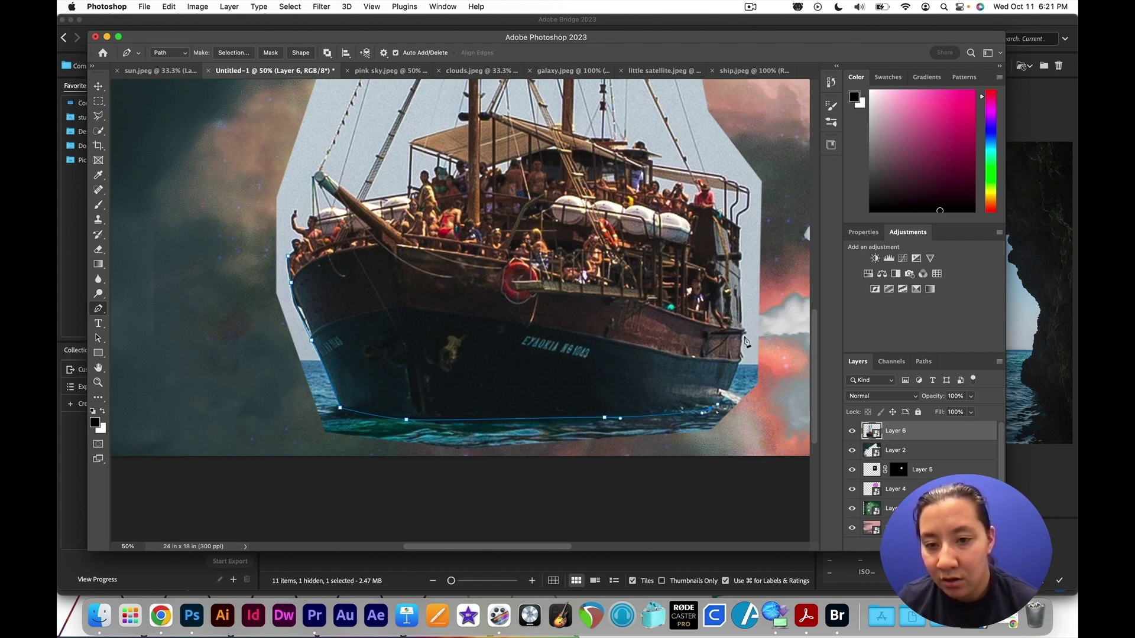
pyautogui.moveTo(743, 334); pyautogui.dragTo(746, 303)
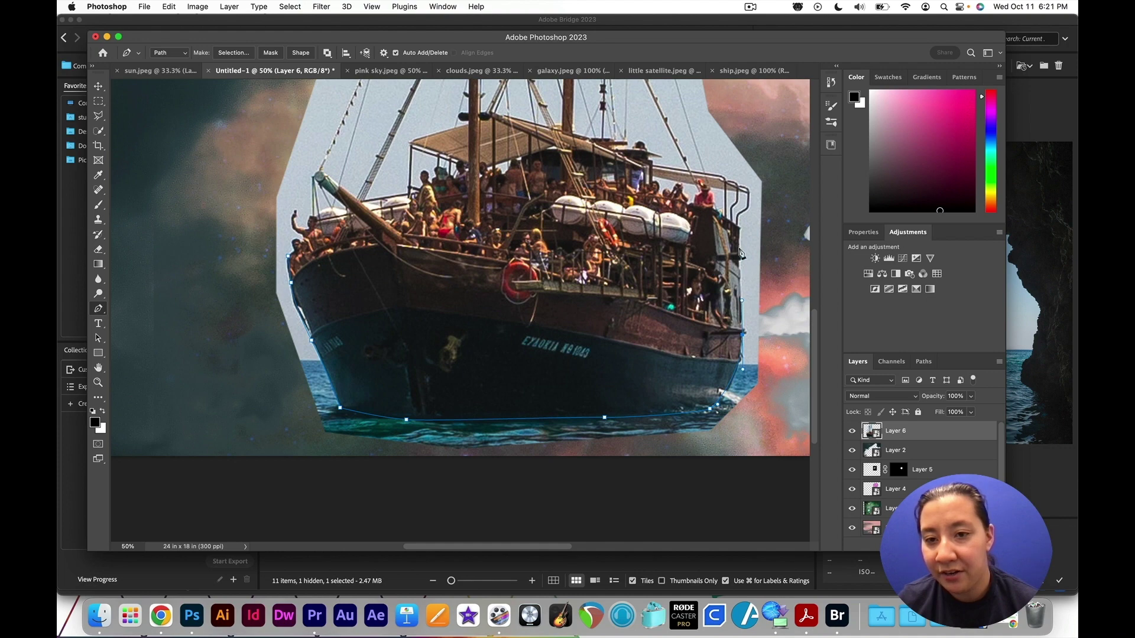
pyautogui.click(741, 228)
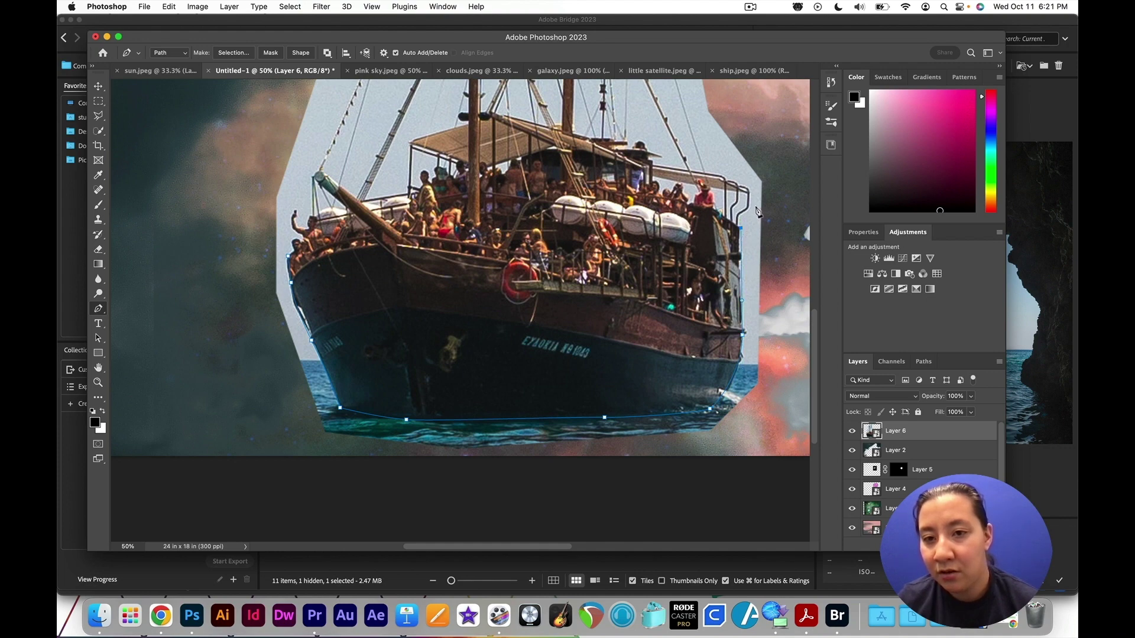
# Step: Extend the path around the stern railing and up outside the right rigging, over the tip of the right mast
pyautogui.scroll(5, 755, 205)
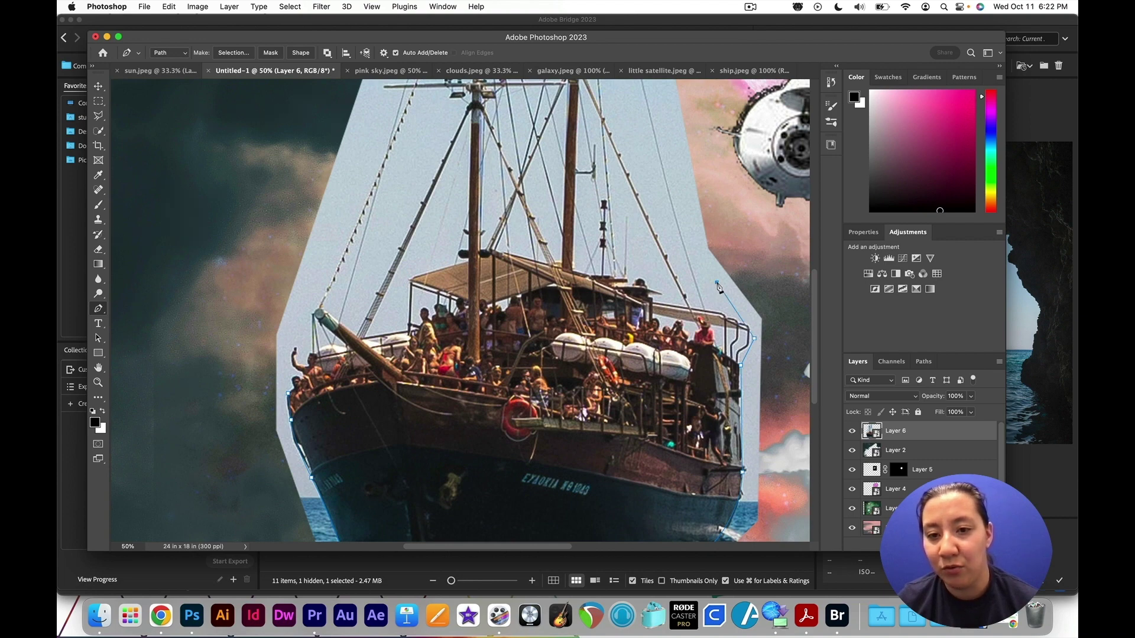
pyautogui.scroll(6, 710, 247)
pyautogui.click(649, 189)
pyautogui.scroll(5, 649, 201)
pyautogui.click(595, 140)
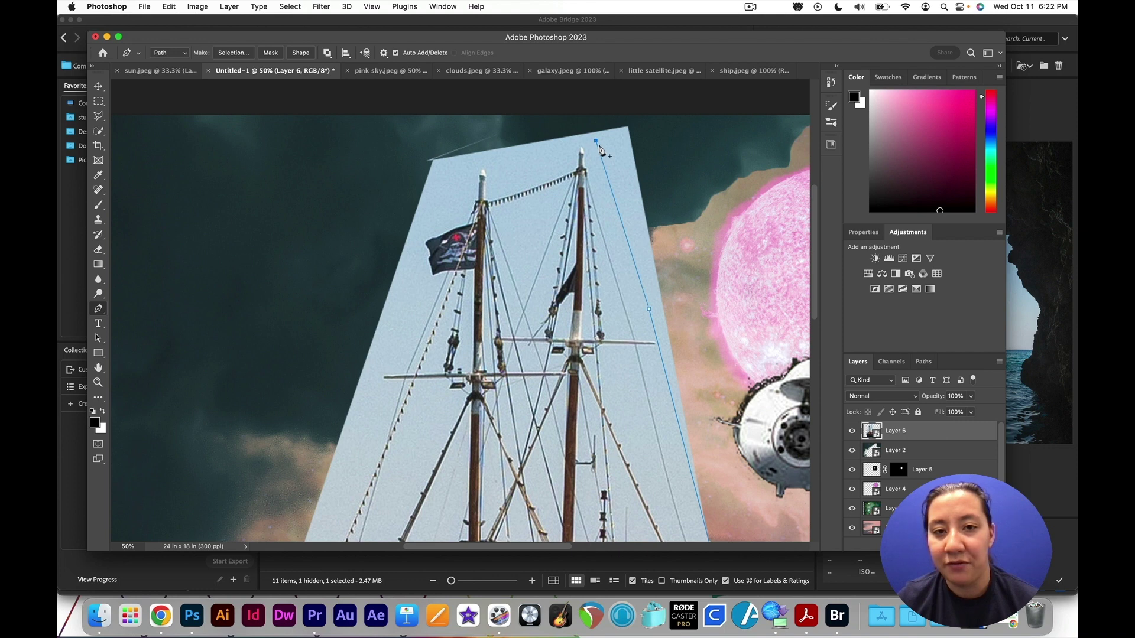
pyautogui.click(560, 162)
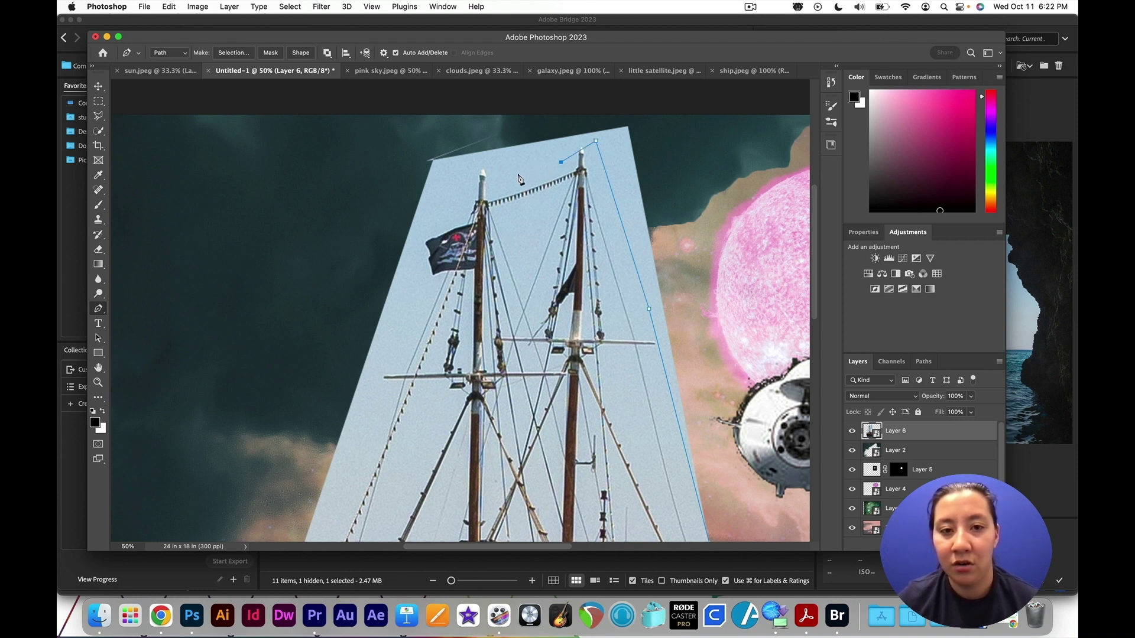
# Step: Trace the path above the bunting, over the left mast's tip and around the pirate flag
pyautogui.click(501, 183)
pyautogui.click(485, 162)
pyautogui.click(465, 167)
pyautogui.click(461, 219)
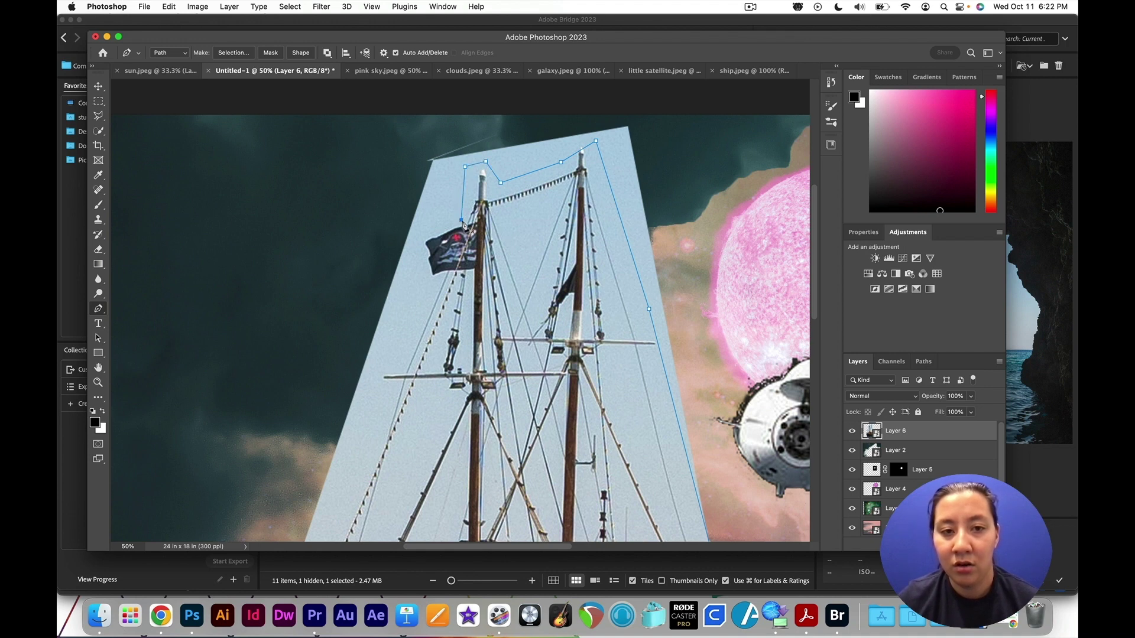
pyautogui.click(419, 235)
pyautogui.click(429, 282)
# Step: Trace around the left end of the yard and down outside the rigging to the bow, closing the path at its starting point
pyautogui.scroll(-5, 414, 278)
pyautogui.click(396, 275)
pyautogui.click(373, 279)
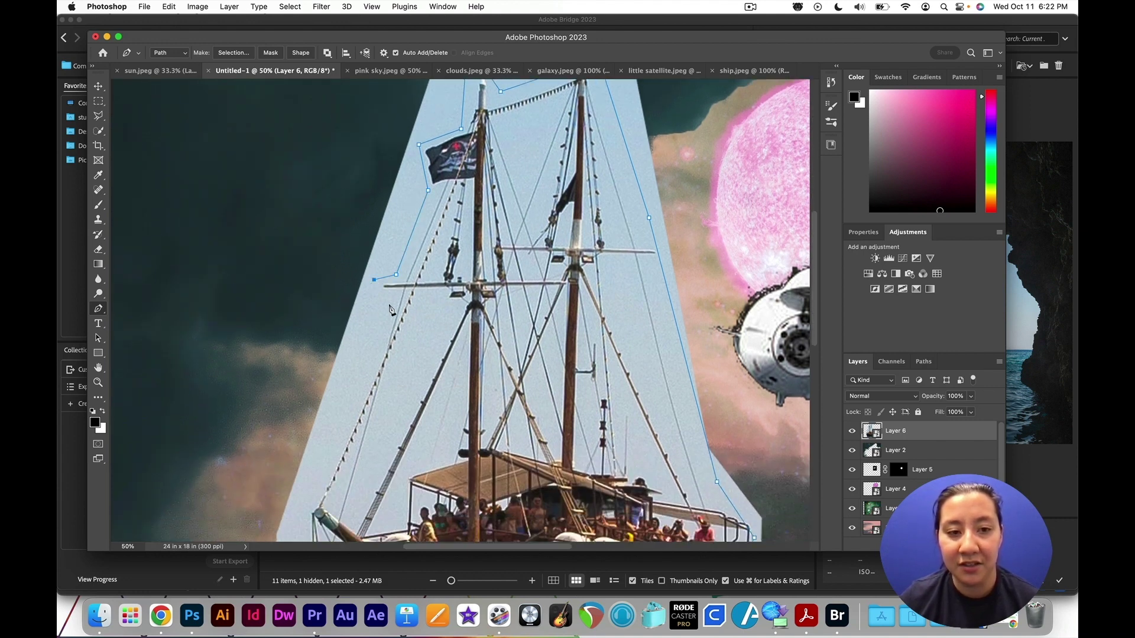
pyautogui.click(389, 298)
pyautogui.scroll(-3, 378, 299)
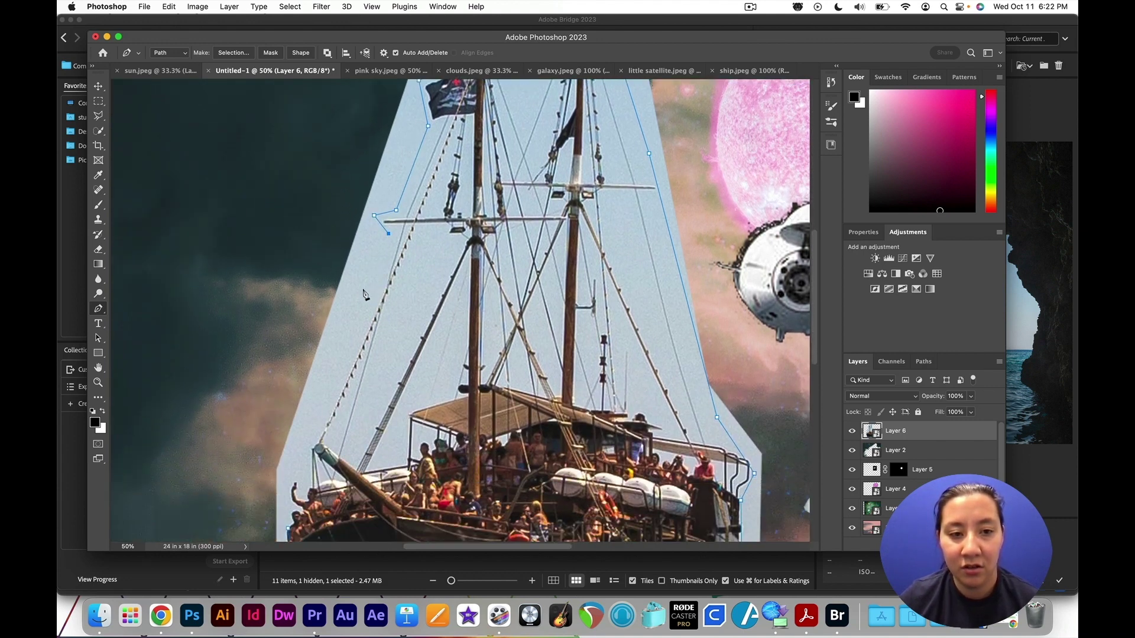
pyautogui.click(308, 434)
pyautogui.scroll(-10, 307, 426)
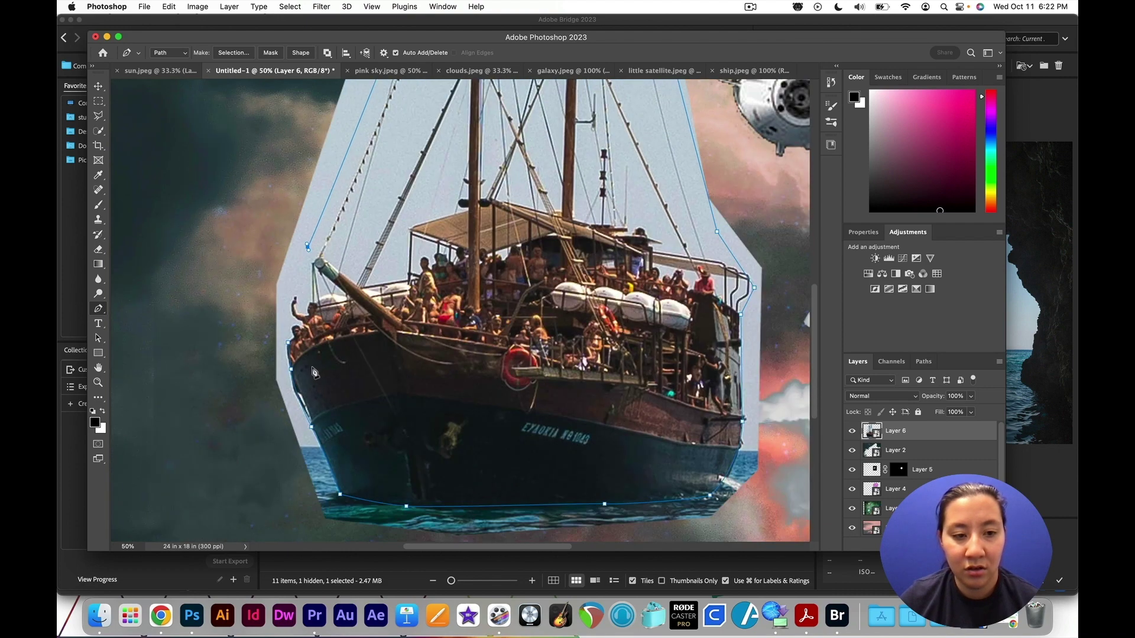
pyautogui.click(286, 320)
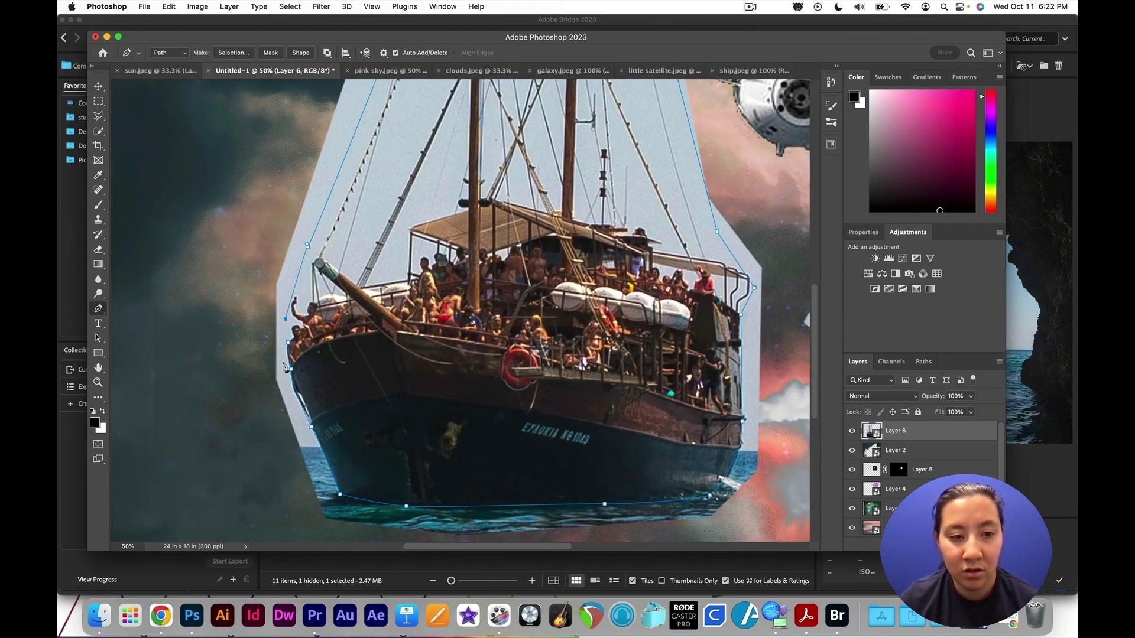
pyautogui.click(289, 344)
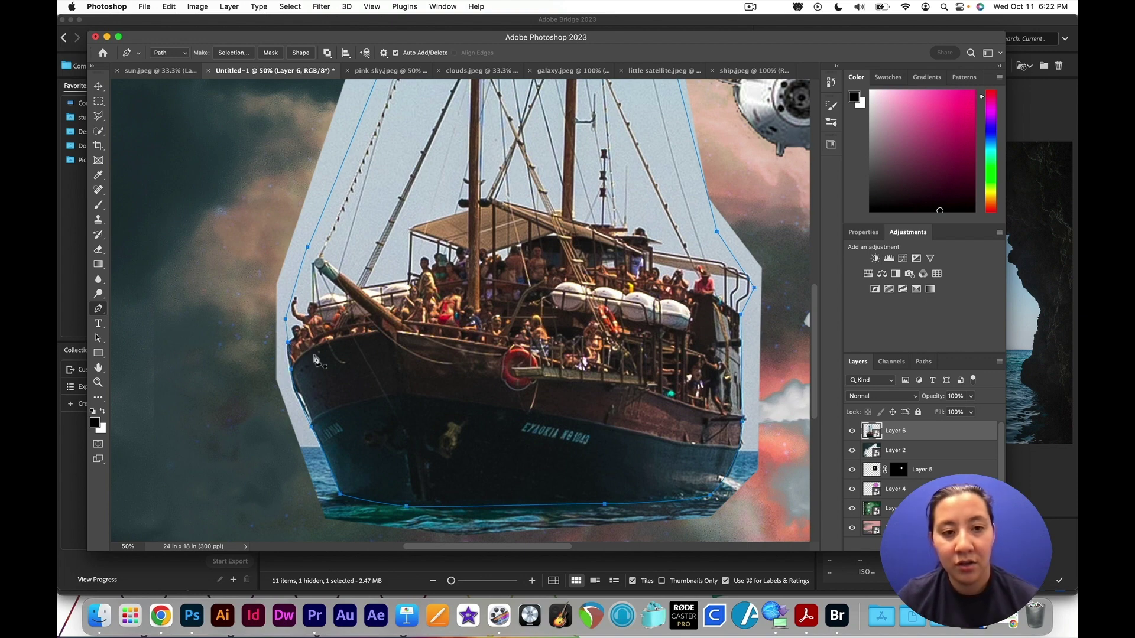
# Step: Convert the closed ship path into a new anti-aliased selection
pyautogui.scroll(5, 315, 359)
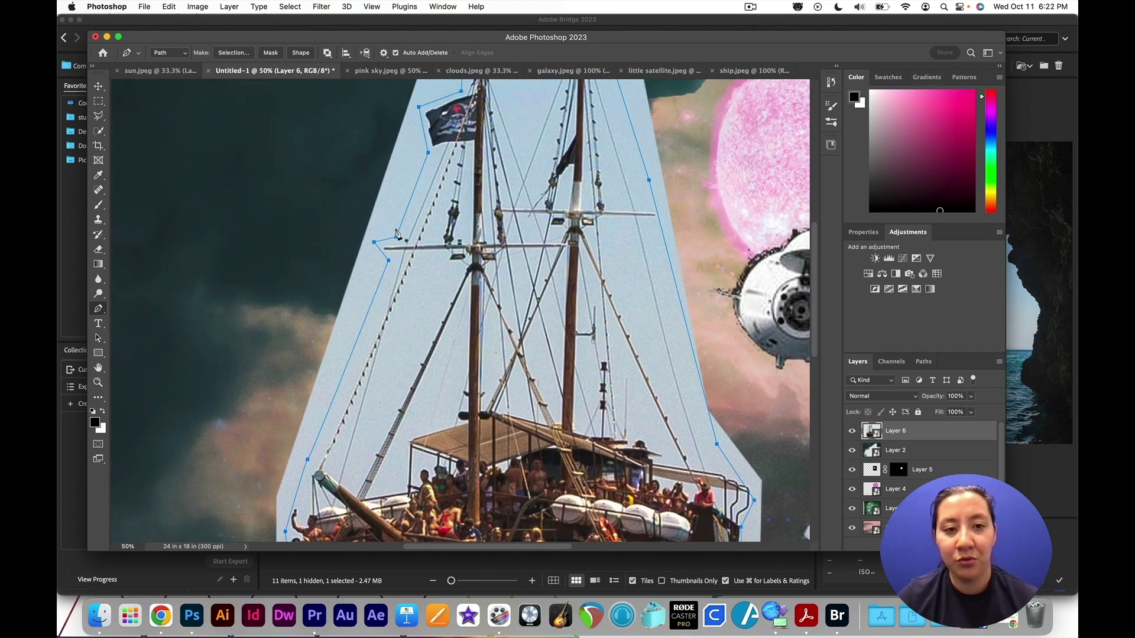
pyautogui.scroll(-6, 388, 264)
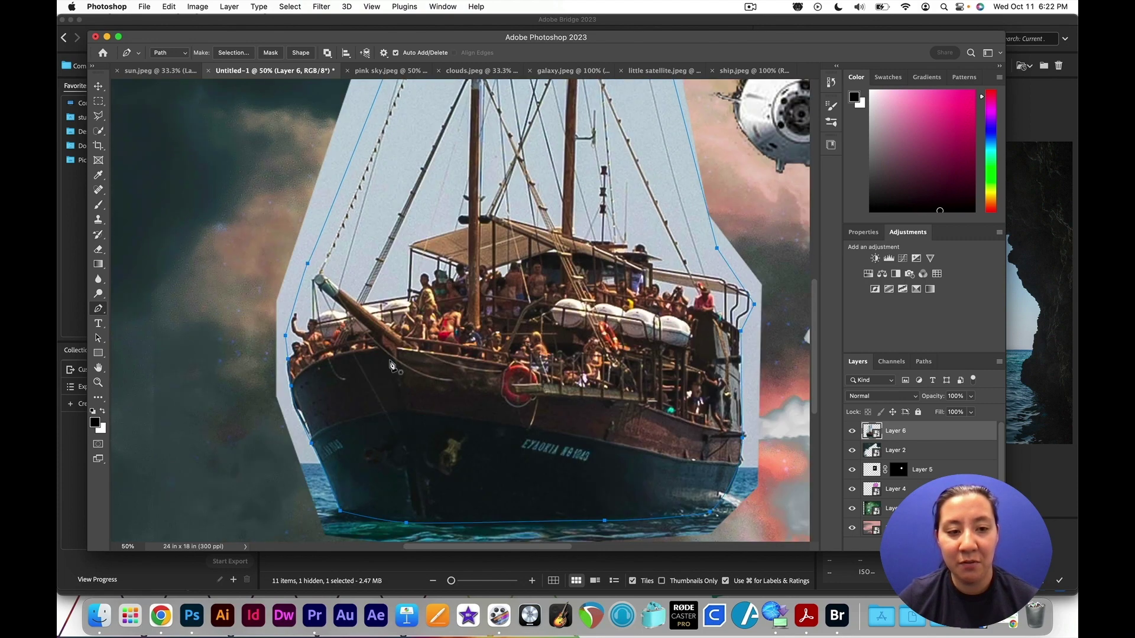
pyautogui.scroll(4, 400, 368)
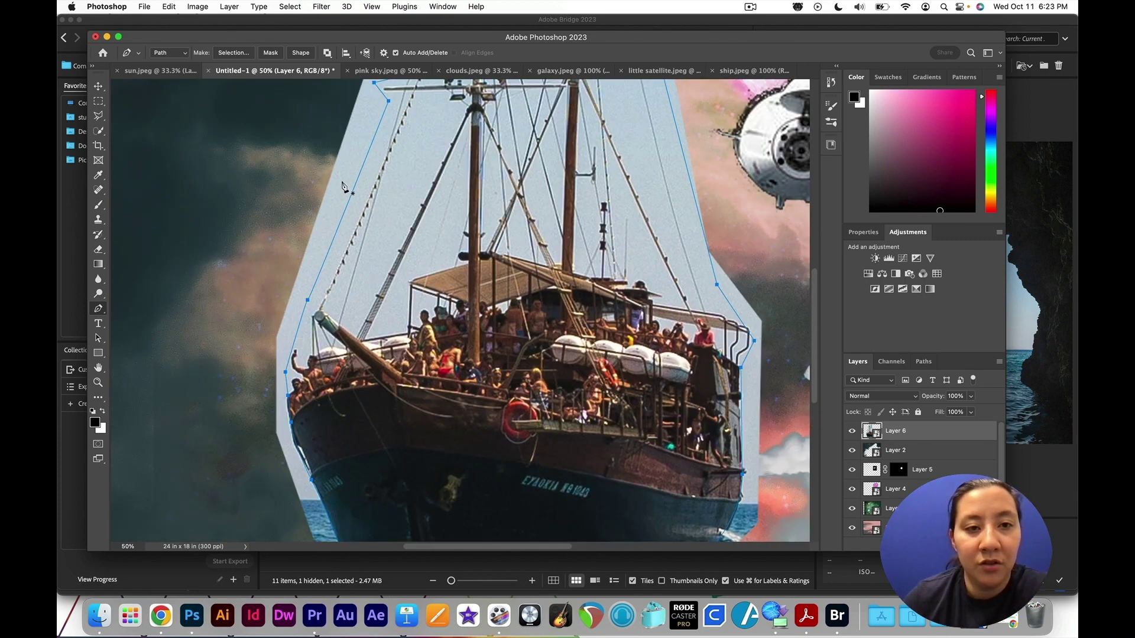
pyautogui.scroll(-1, 347, 188)
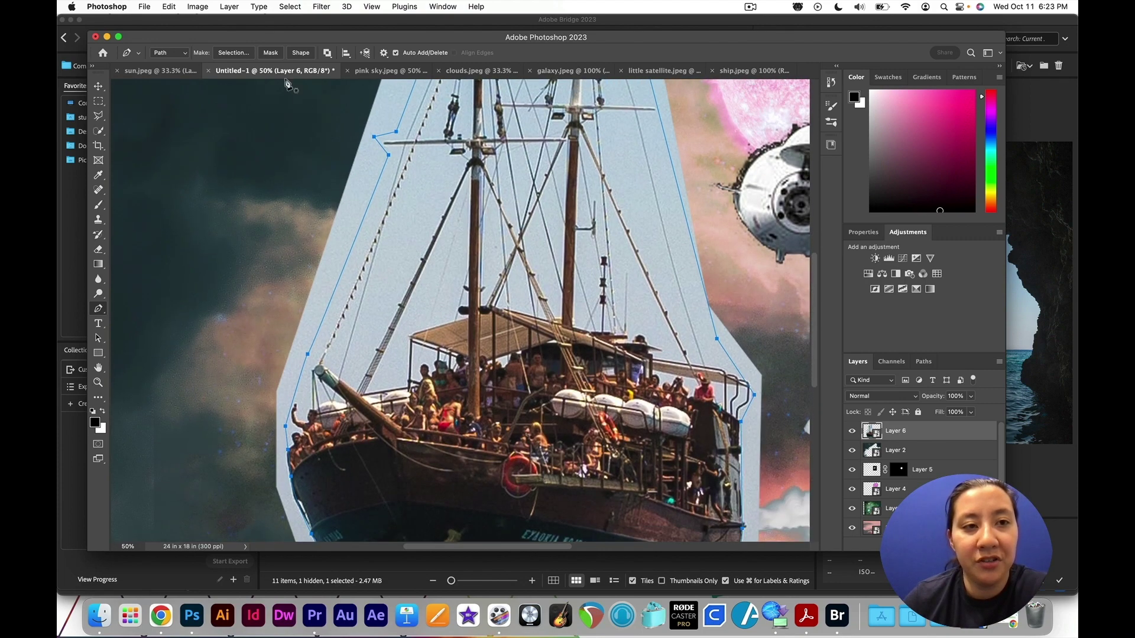
pyautogui.click(234, 53)
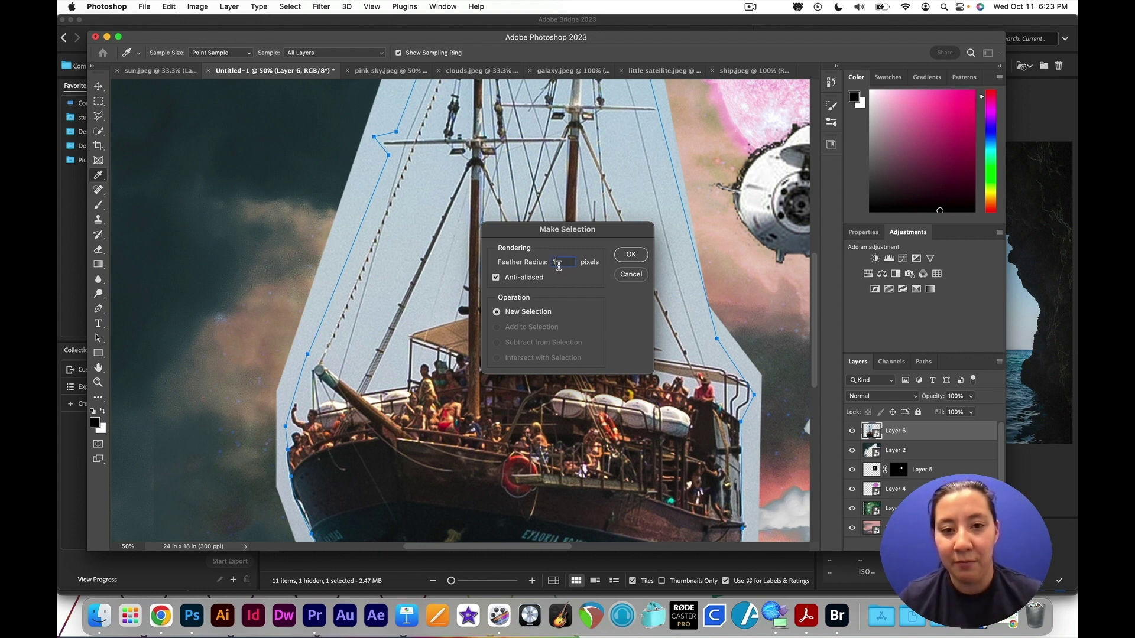
pyautogui.click(630, 255)
# Step: Hide every layer except the ship layer, including the white background
pyautogui.scroll(-8, 626, 264)
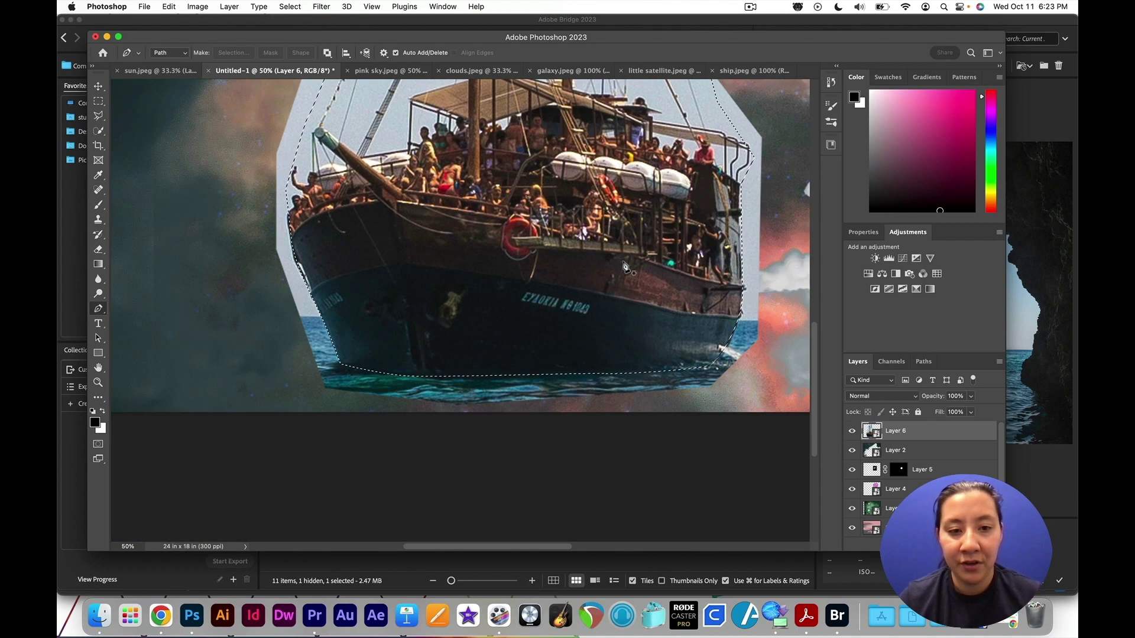
pyautogui.scroll(8, 625, 267)
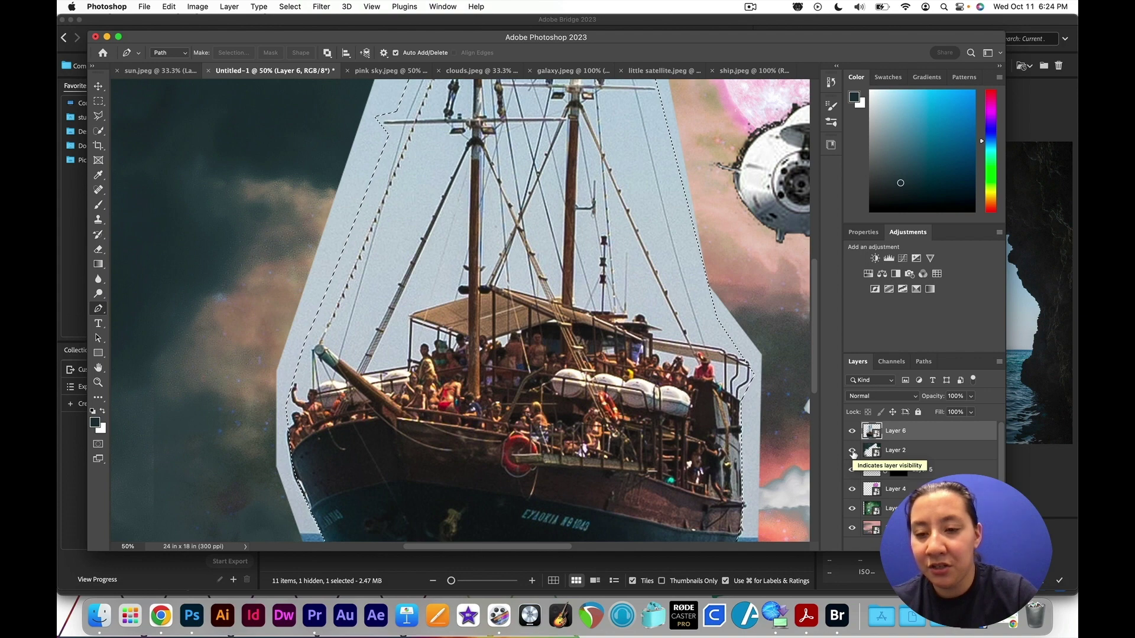
pyautogui.click(852, 452)
pyautogui.click(852, 470)
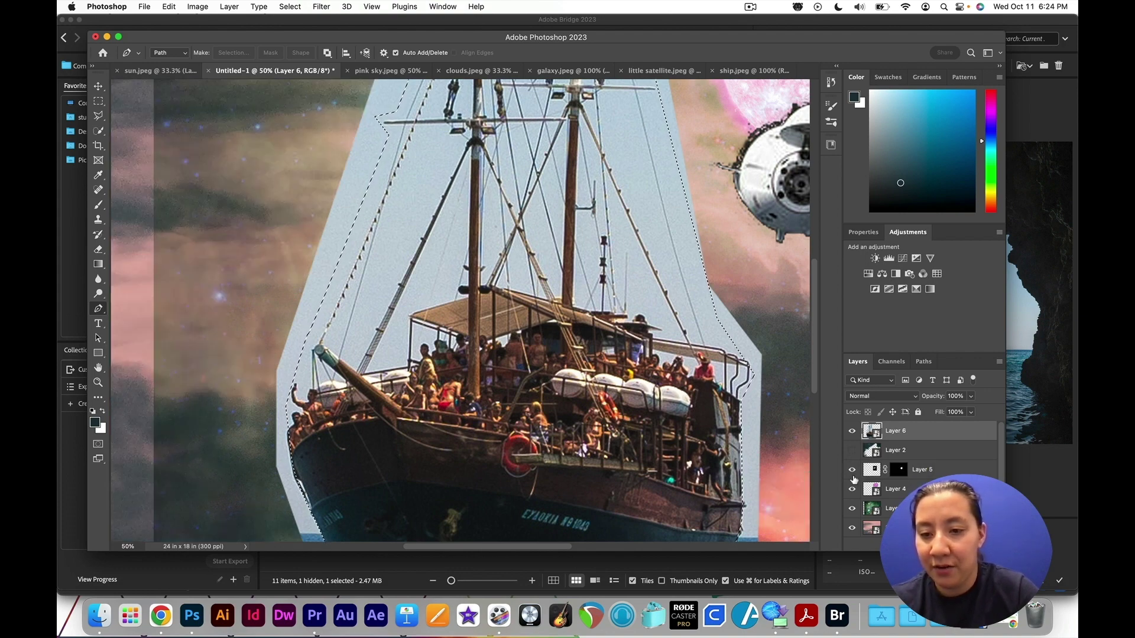
pyautogui.click(853, 489)
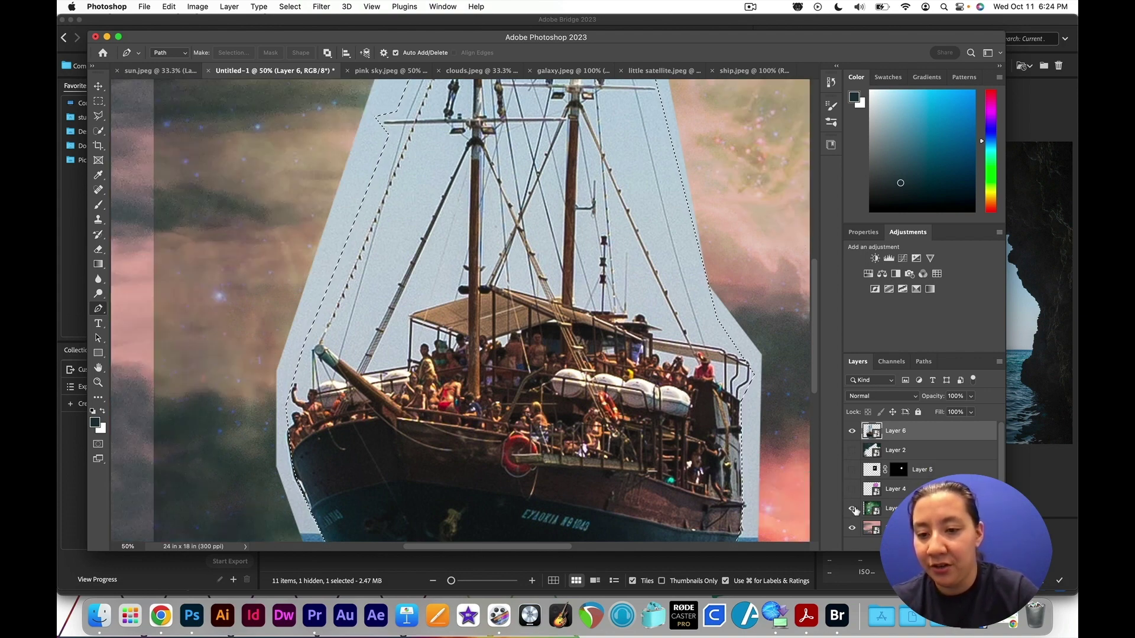
pyautogui.click(852, 507)
pyautogui.scroll(-1, 857, 508)
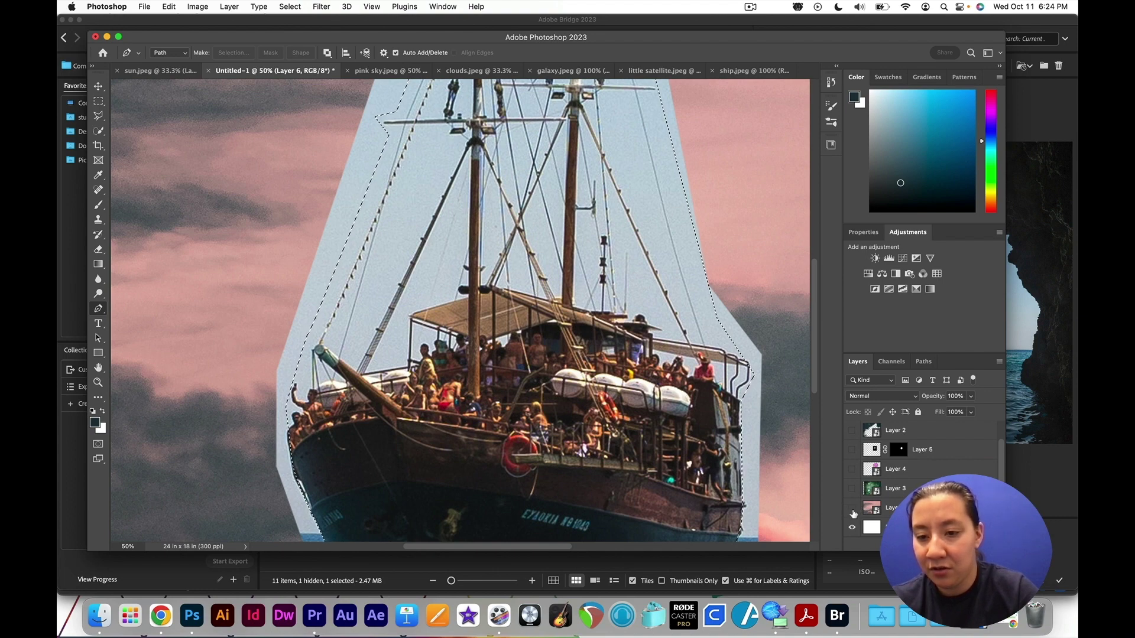
pyautogui.click(852, 508)
pyautogui.click(853, 527)
pyautogui.scroll(10, 798, 450)
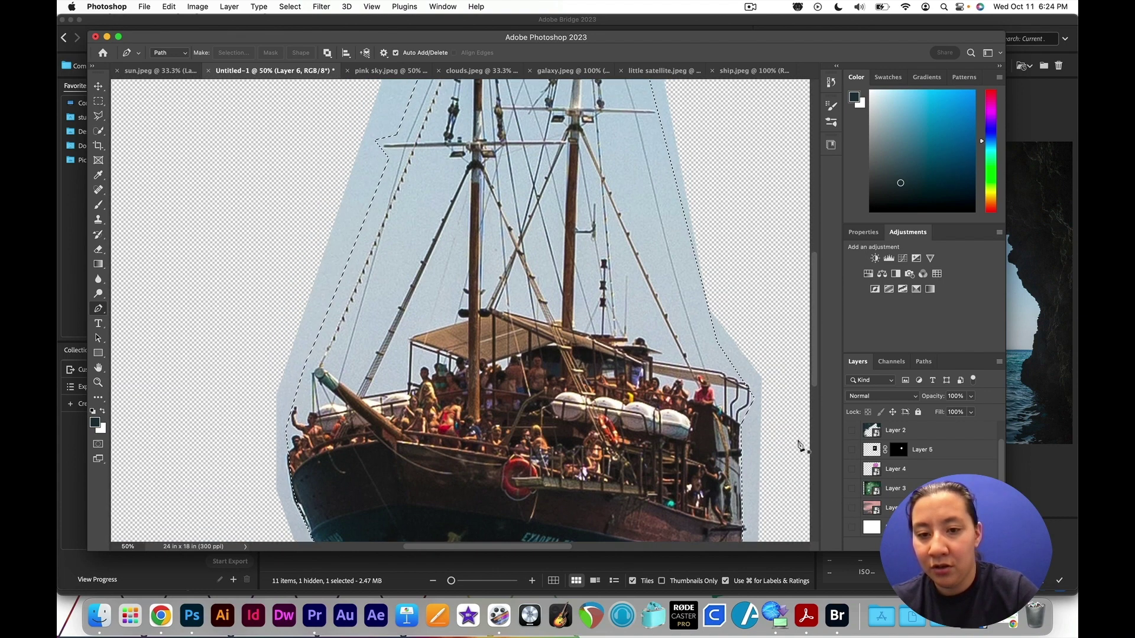
# Step: Add a layer mask to the ship layer from the active selection
pyautogui.scroll(-10, 754, 435)
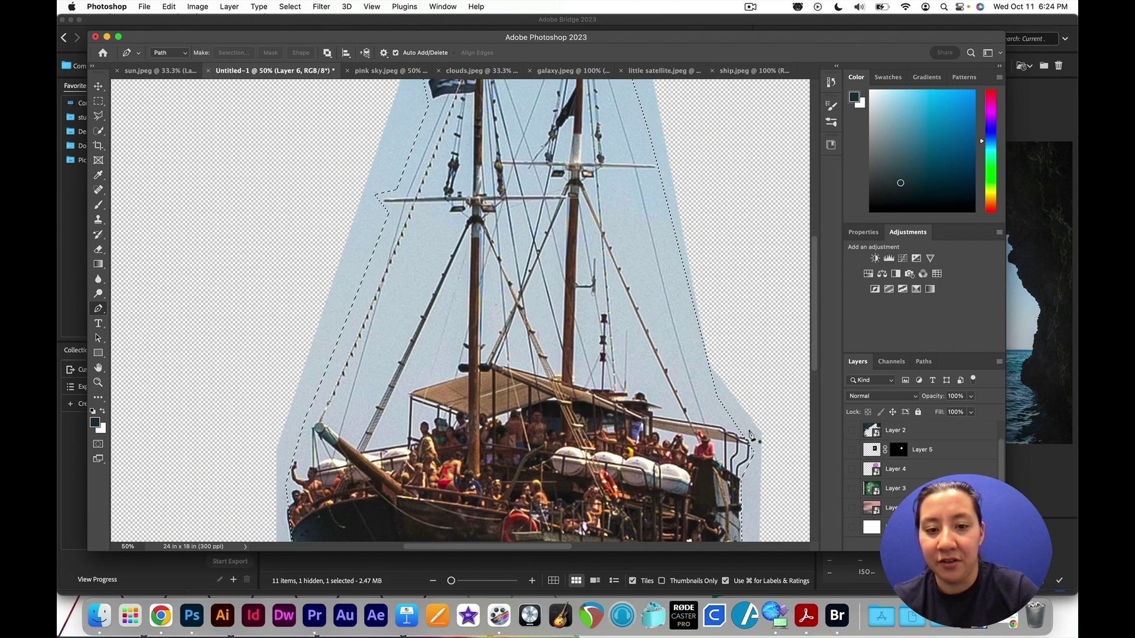
pyautogui.scroll(6, 750, 436)
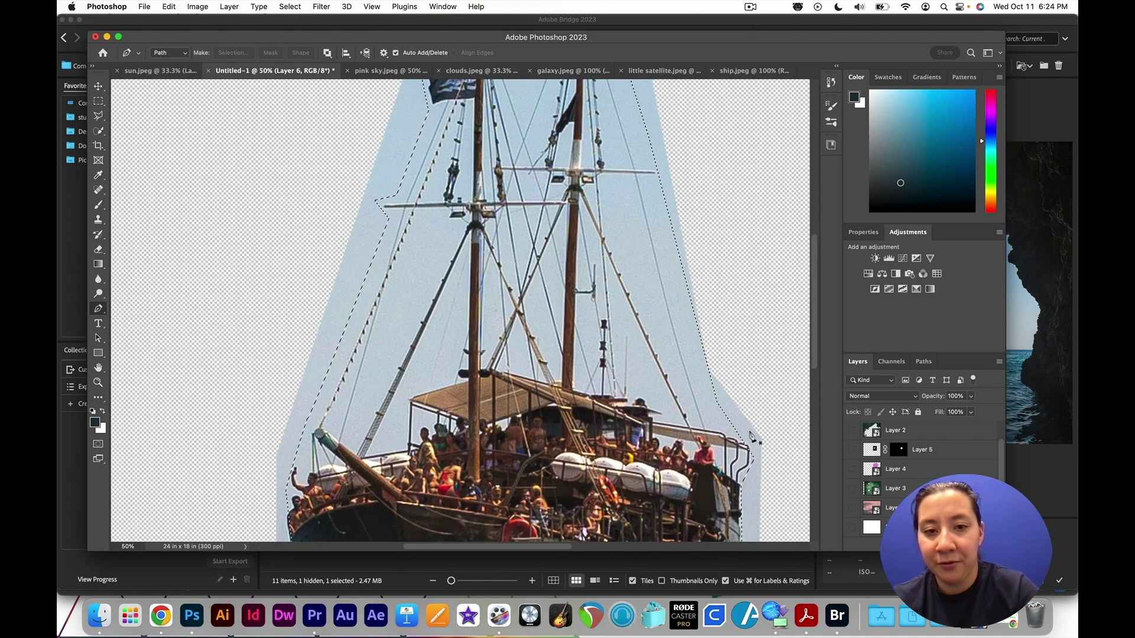
pyautogui.scroll(5, 706, 388)
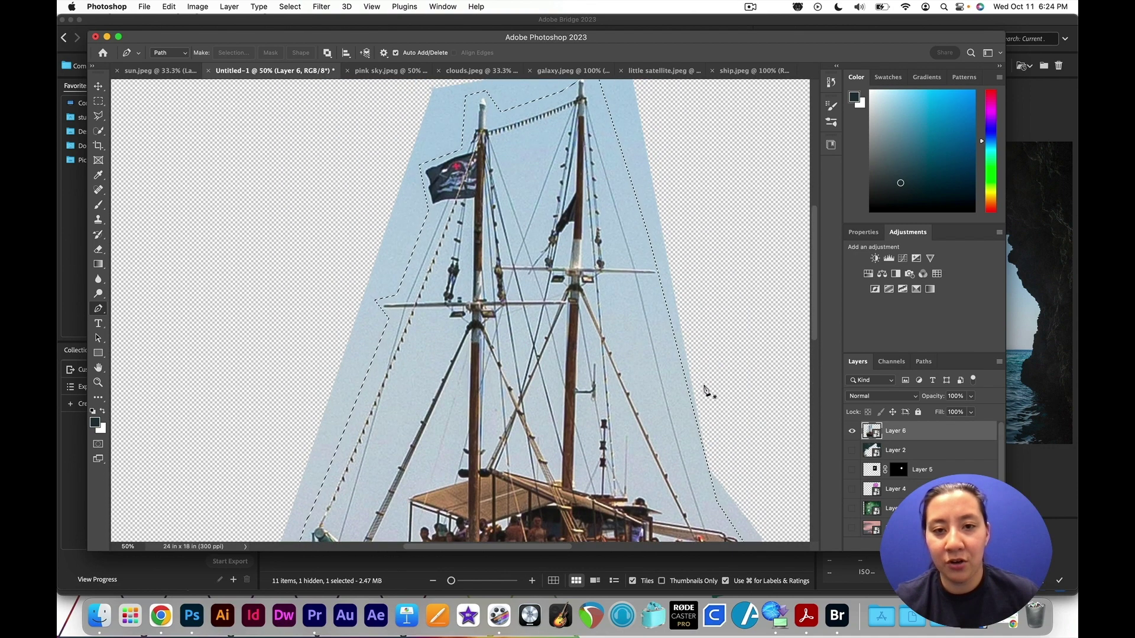
pyautogui.scroll(-2, 734, 430)
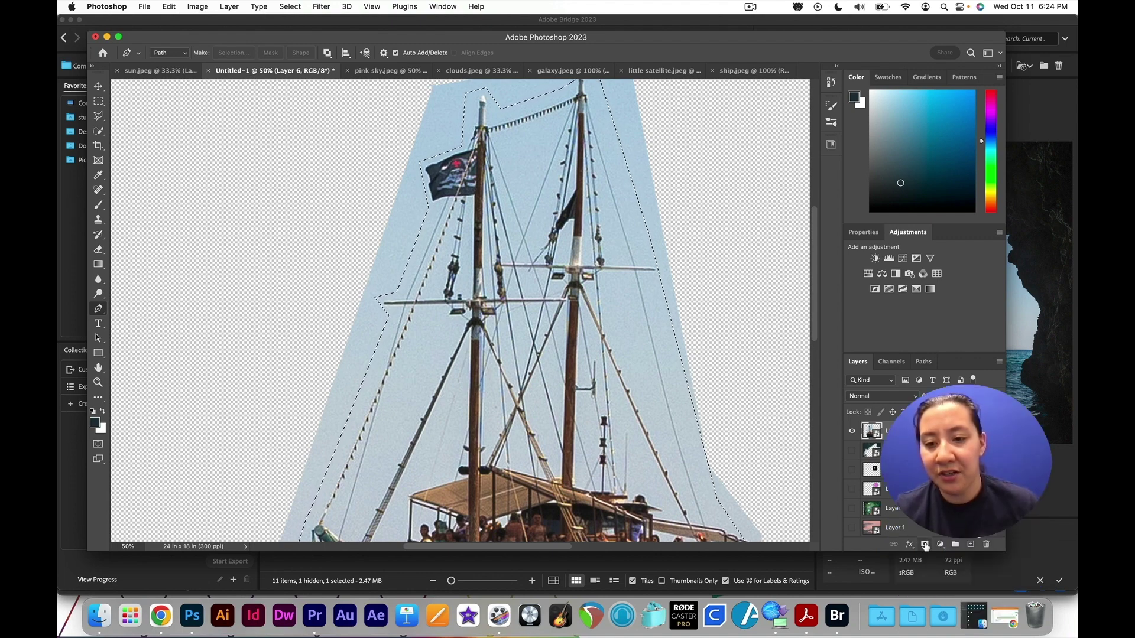
pyautogui.click(925, 545)
pyautogui.scroll(-10, 740, 344)
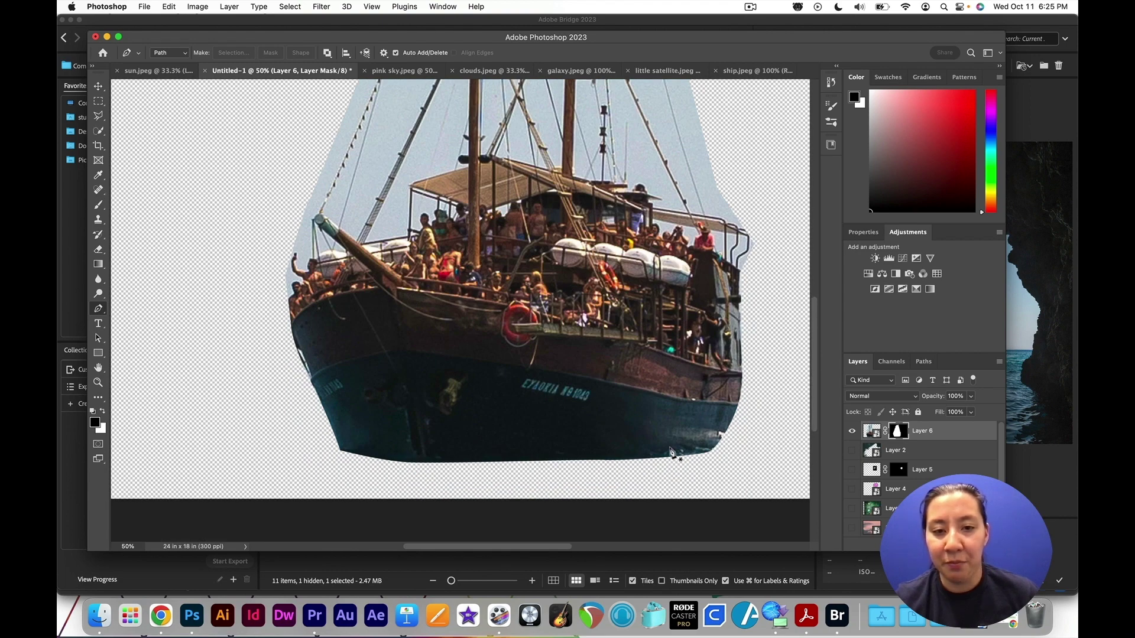
pyautogui.scroll(10, 674, 385)
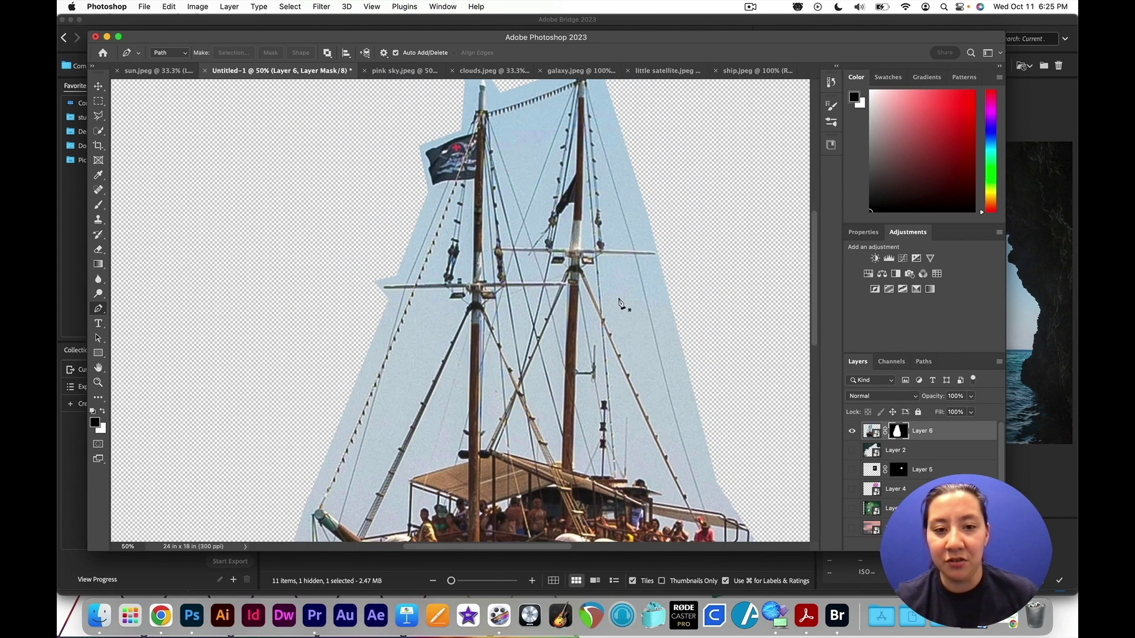
pyautogui.scroll(3, 626, 291)
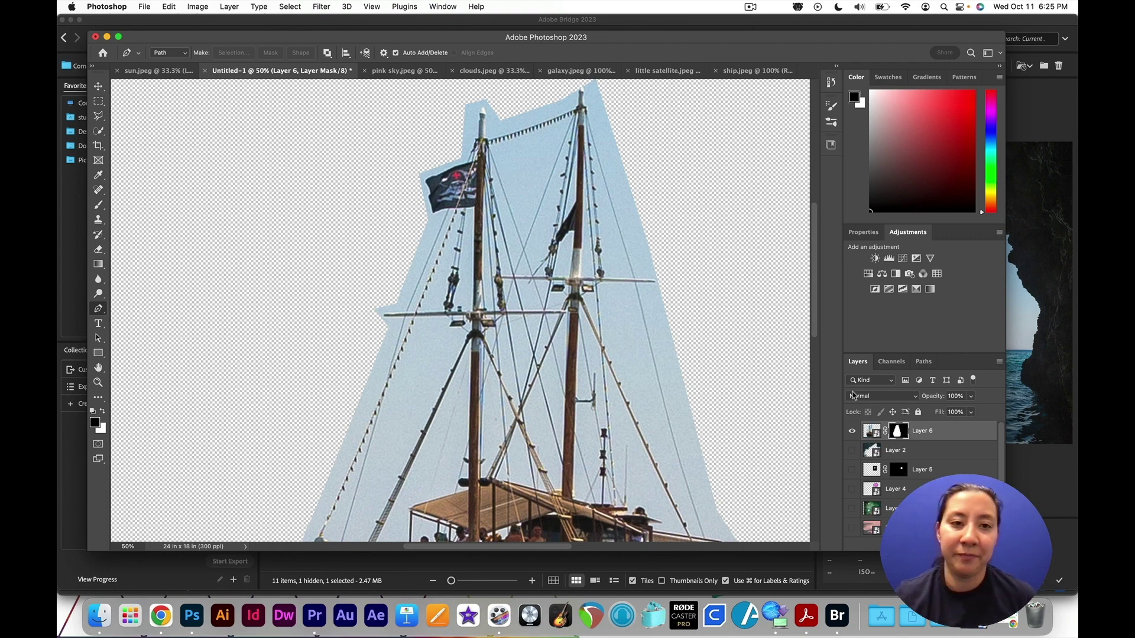
# Step: Start a Color Range selection on the ship layer with Sampled Colors, sampling the light blue sky near the mast tops
pyautogui.click(290, 7)
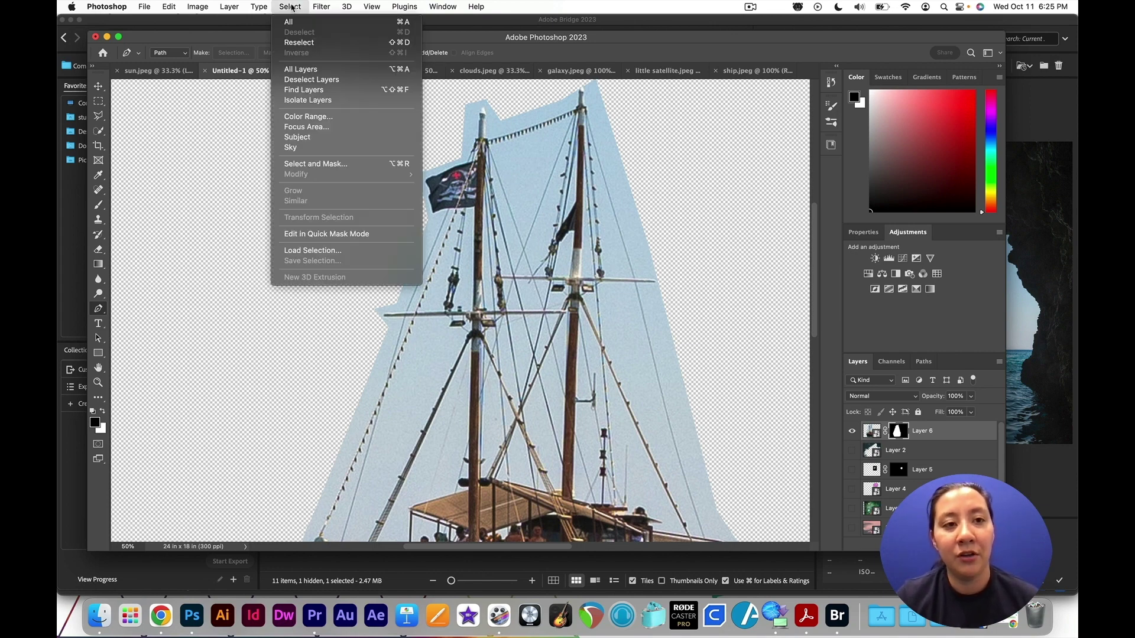
pyautogui.click(332, 117)
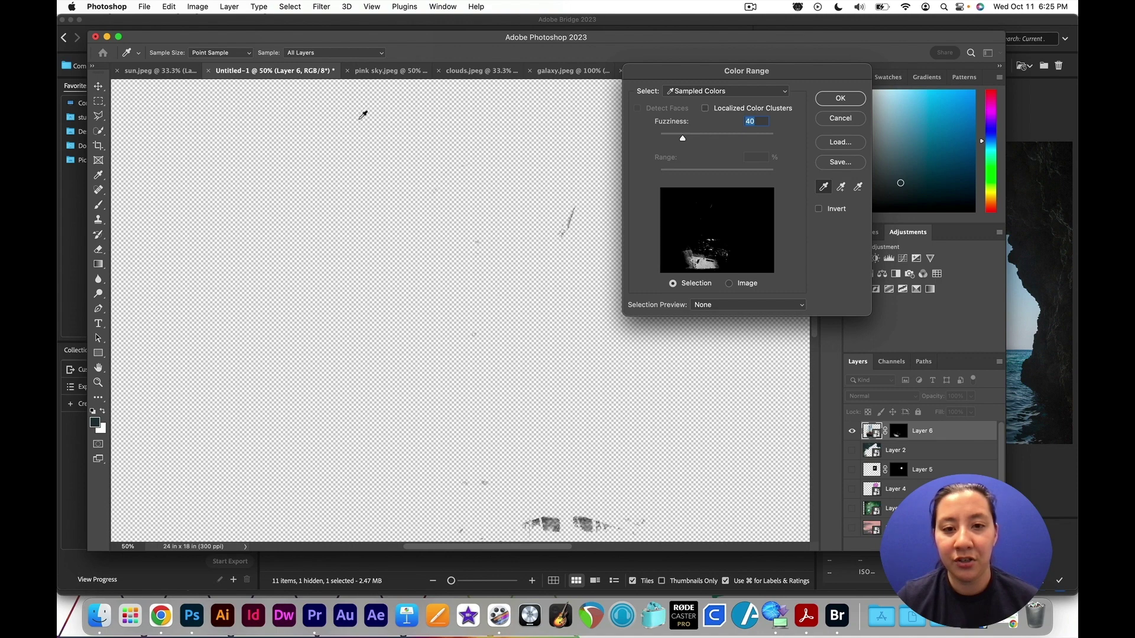
pyautogui.click(713, 204)
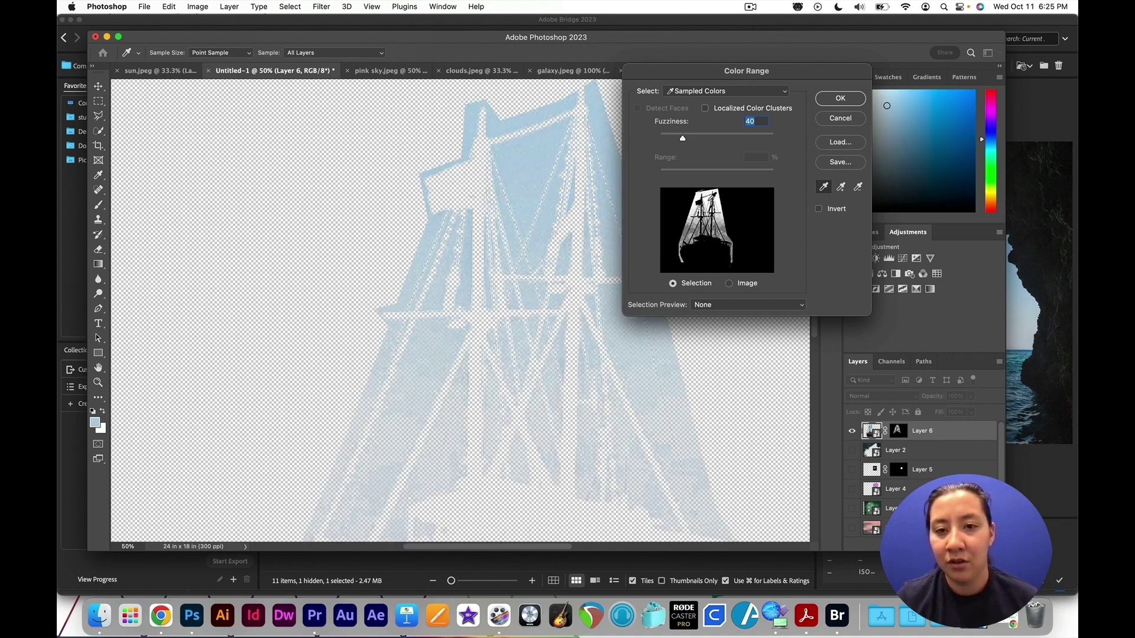
pyautogui.click(712, 200)
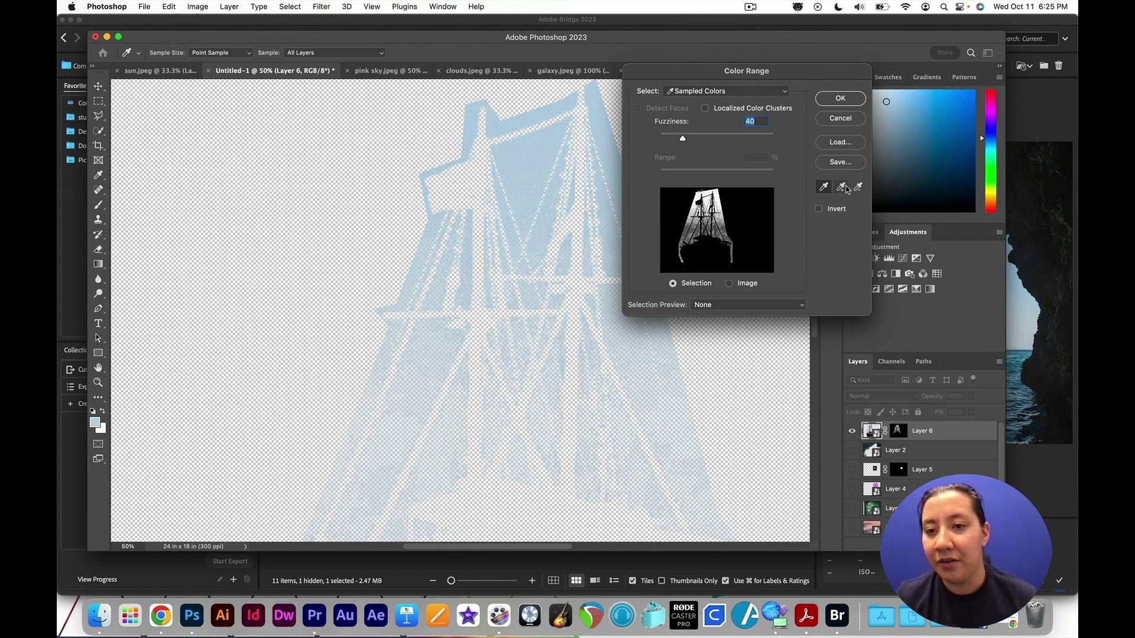
# Step: Add more sky shades beside the rigging and near the bow to the sampled colors
pyautogui.click(842, 188)
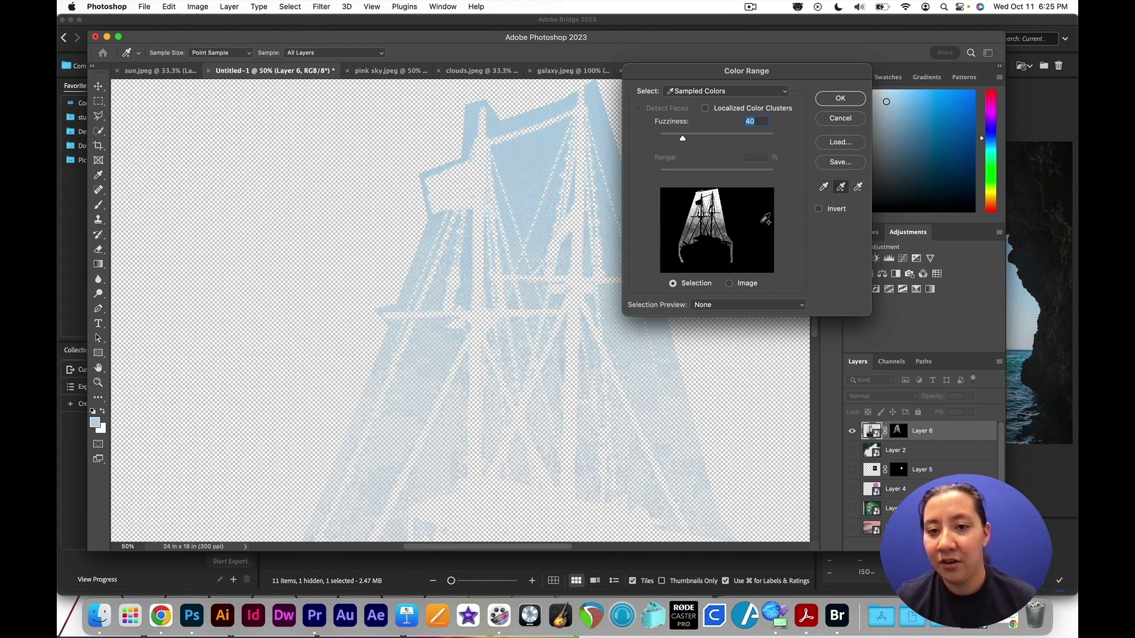
pyautogui.click(728, 229)
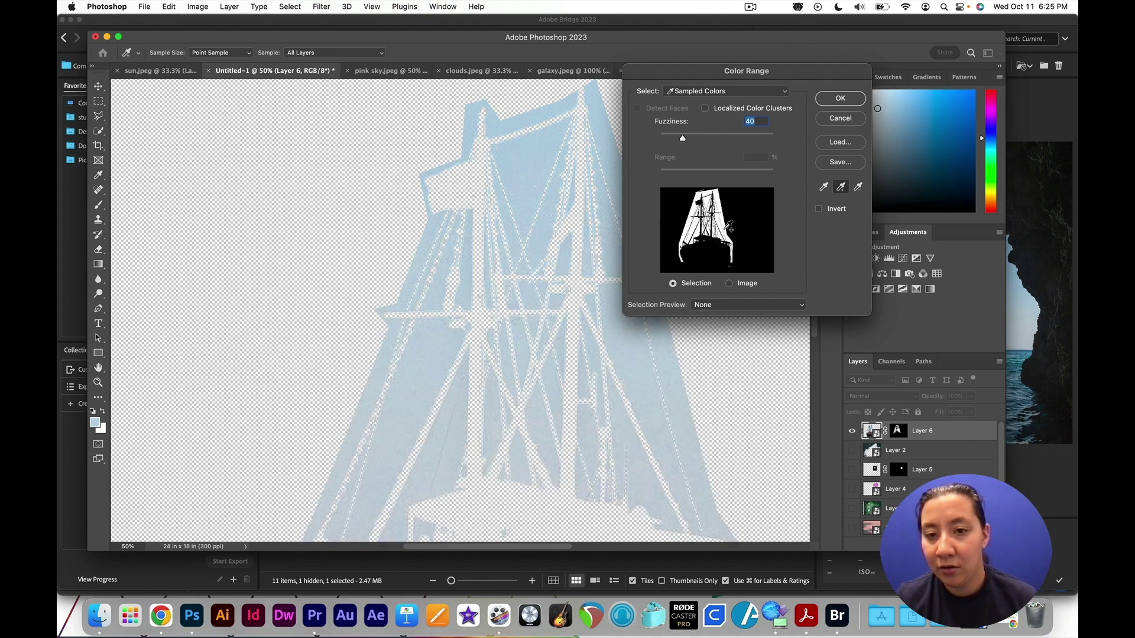
pyautogui.click(686, 253)
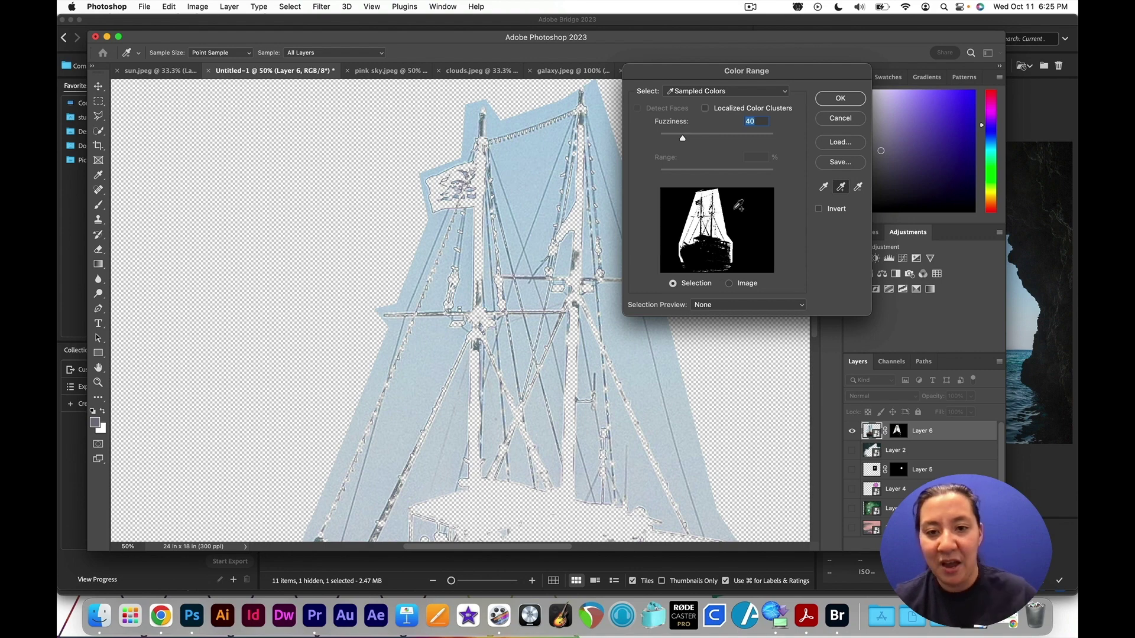
# Step: Invert the color range at fuzziness 40 and apply it to the ship's mask to remove the remaining sky
pyautogui.press('super')
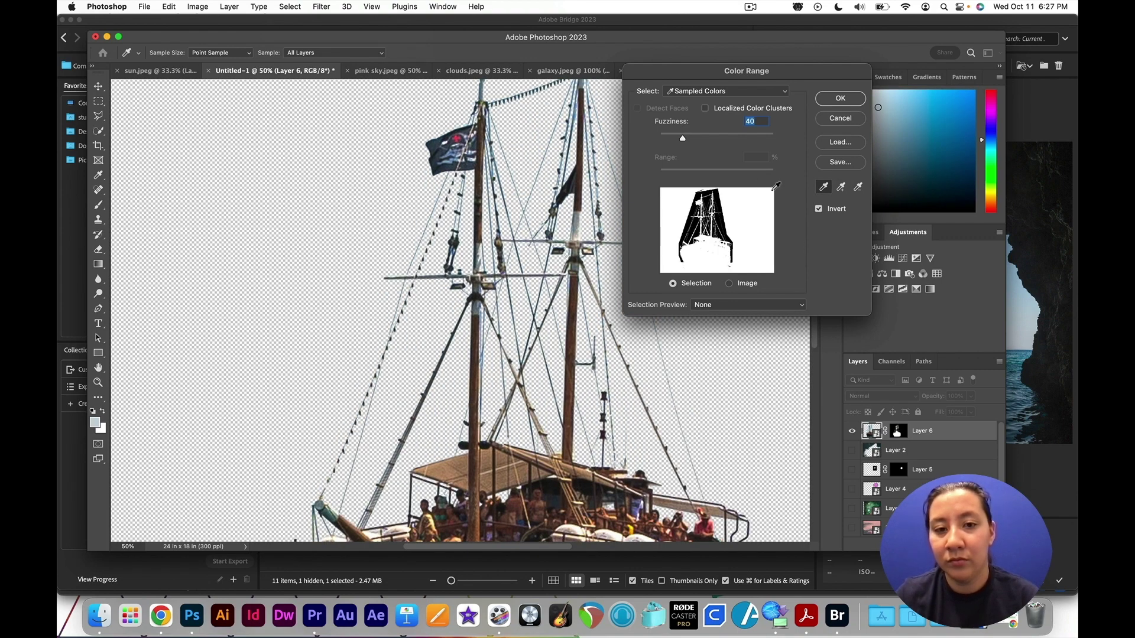
pyautogui.scroll(3, 776, 185)
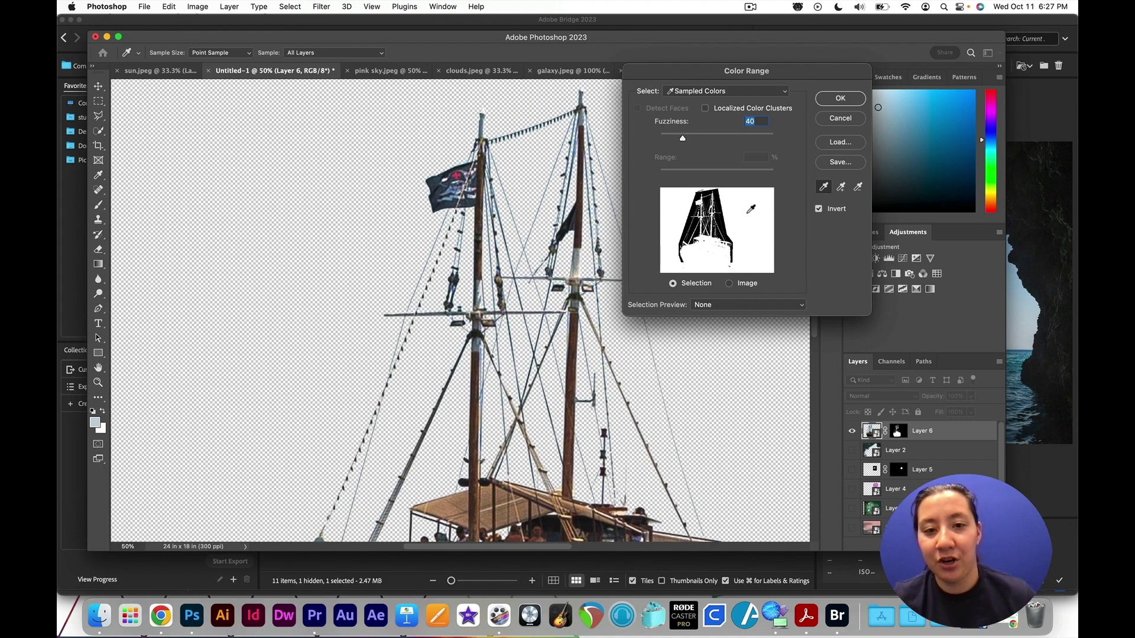
pyautogui.scroll(-2, 792, 186)
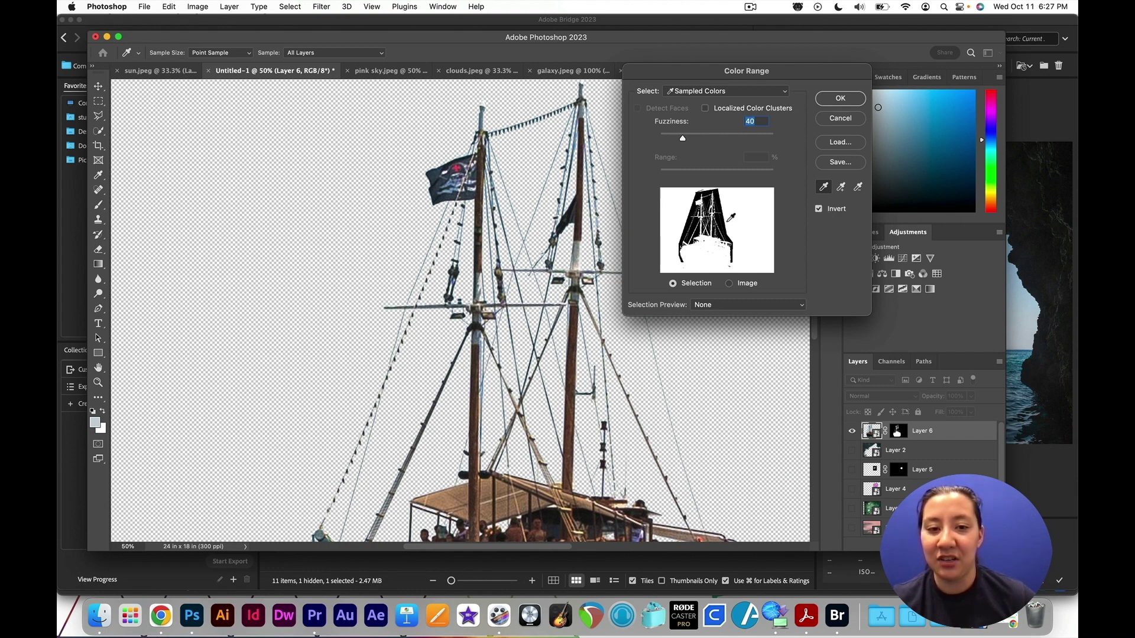
pyautogui.scroll(-5, 591, 266)
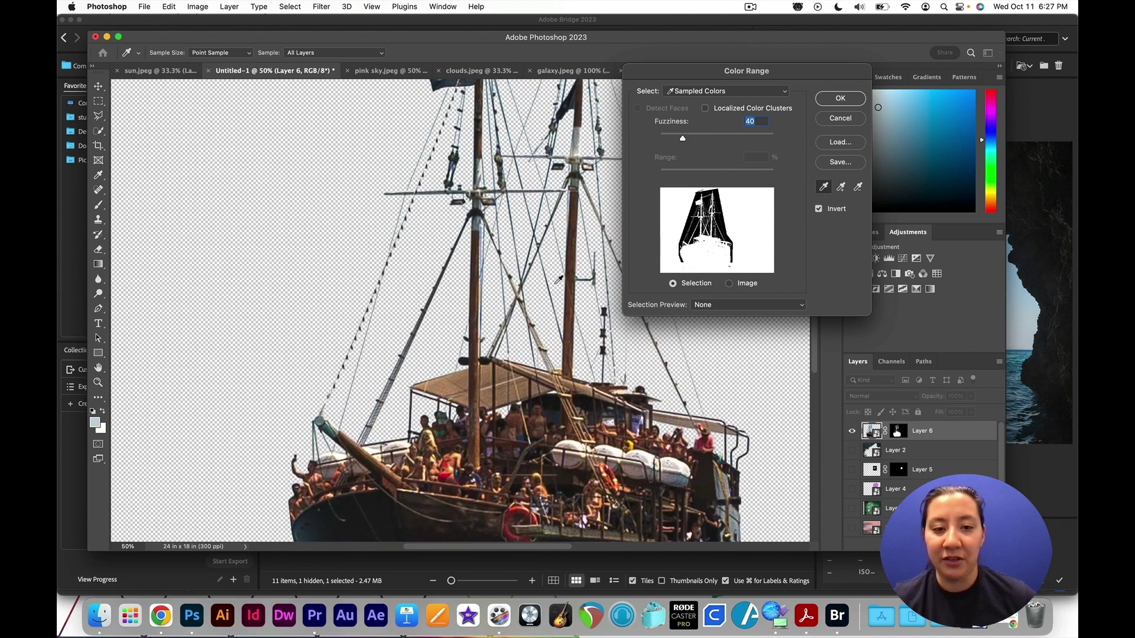
pyautogui.scroll(6, 566, 276)
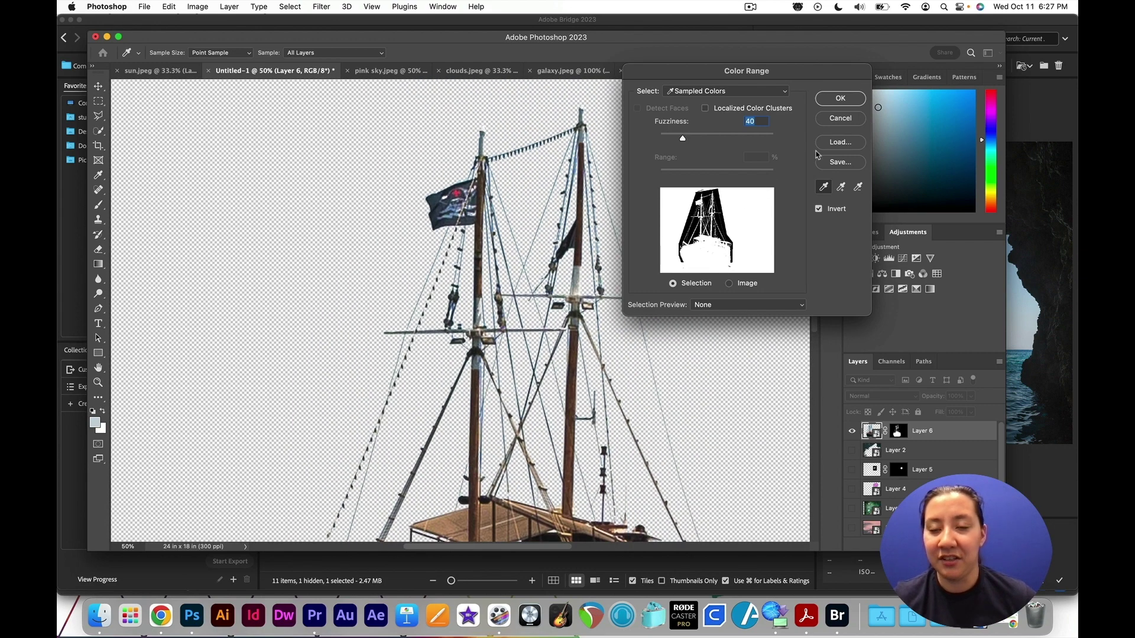
pyautogui.click(840, 104)
pyautogui.press('p')
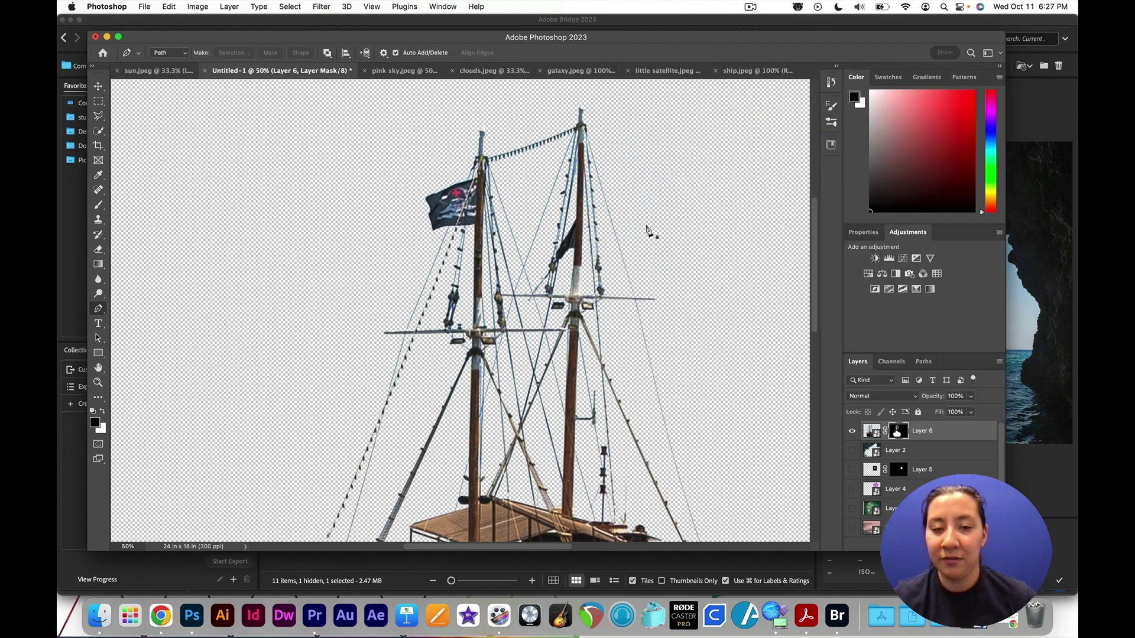
# Step: Examine the masked ship from mast tips to hull for leftover sky and missing rigging
pyautogui.scroll(-3, 650, 230)
pyautogui.scroll(-5, 654, 229)
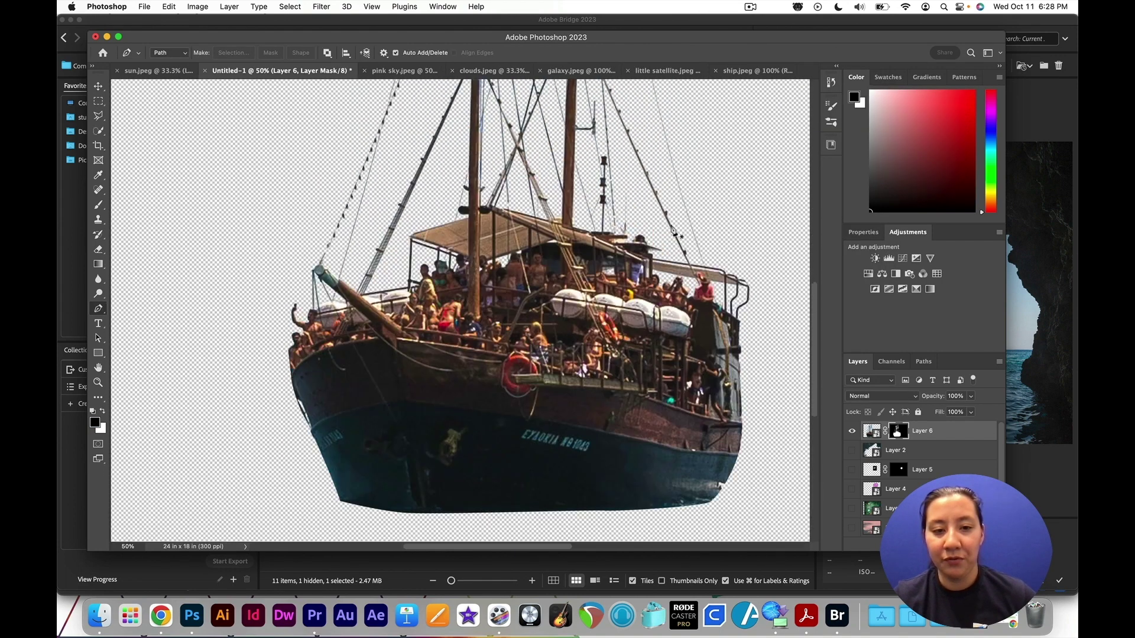
pyautogui.scroll(5, 656, 231)
pyautogui.scroll(3, 656, 232)
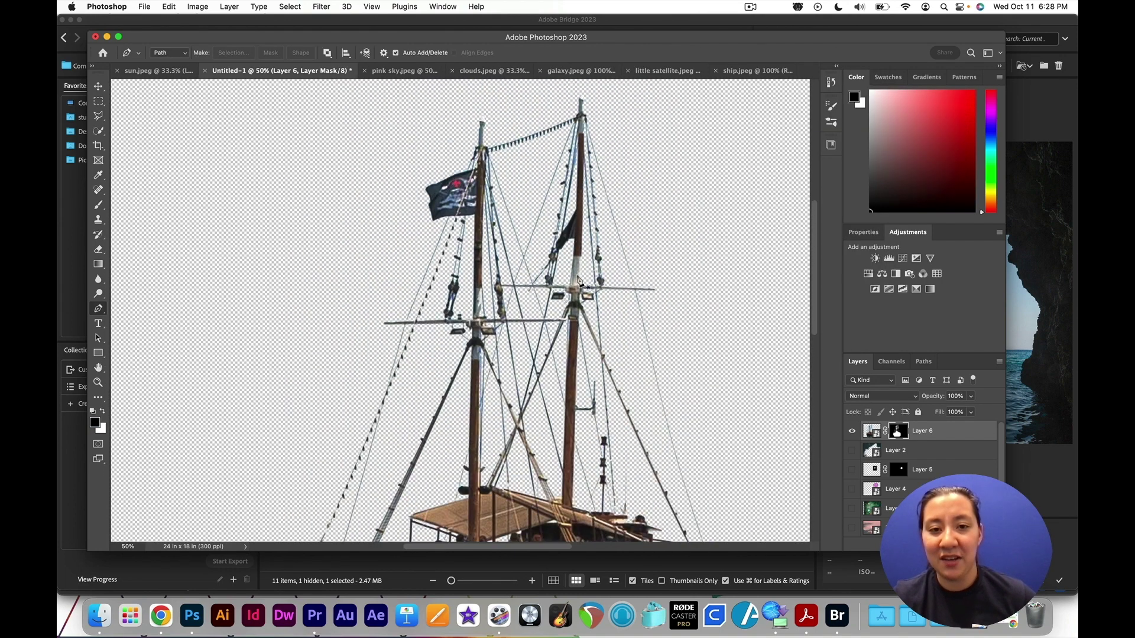
pyautogui.scroll(-4, 535, 337)
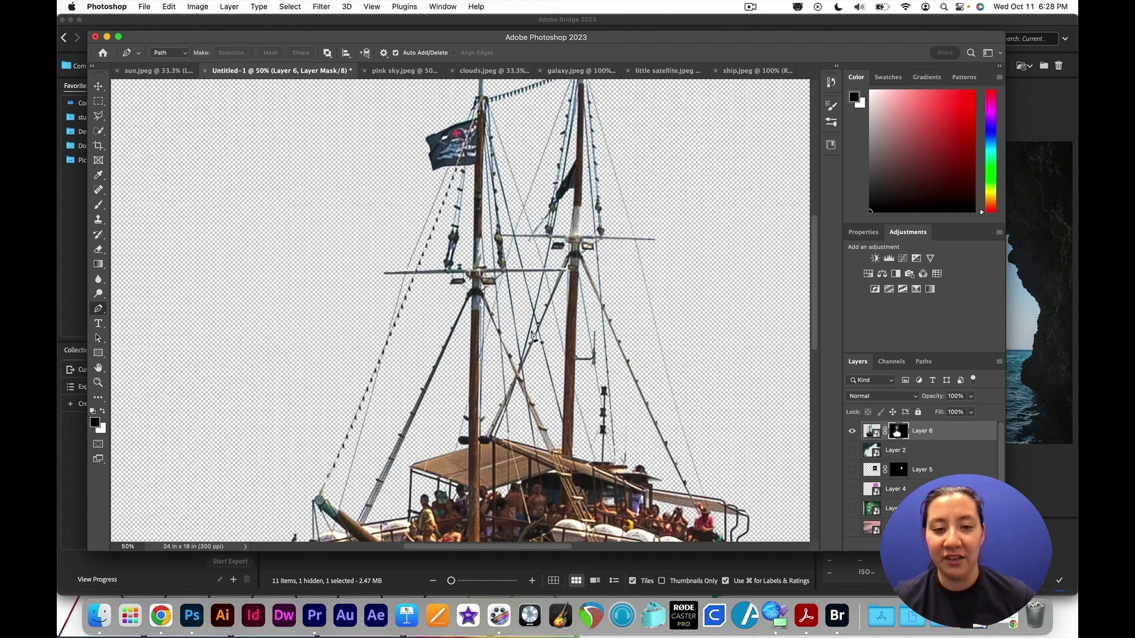
pyautogui.scroll(-3, 535, 333)
pyautogui.scroll(7, 535, 325)
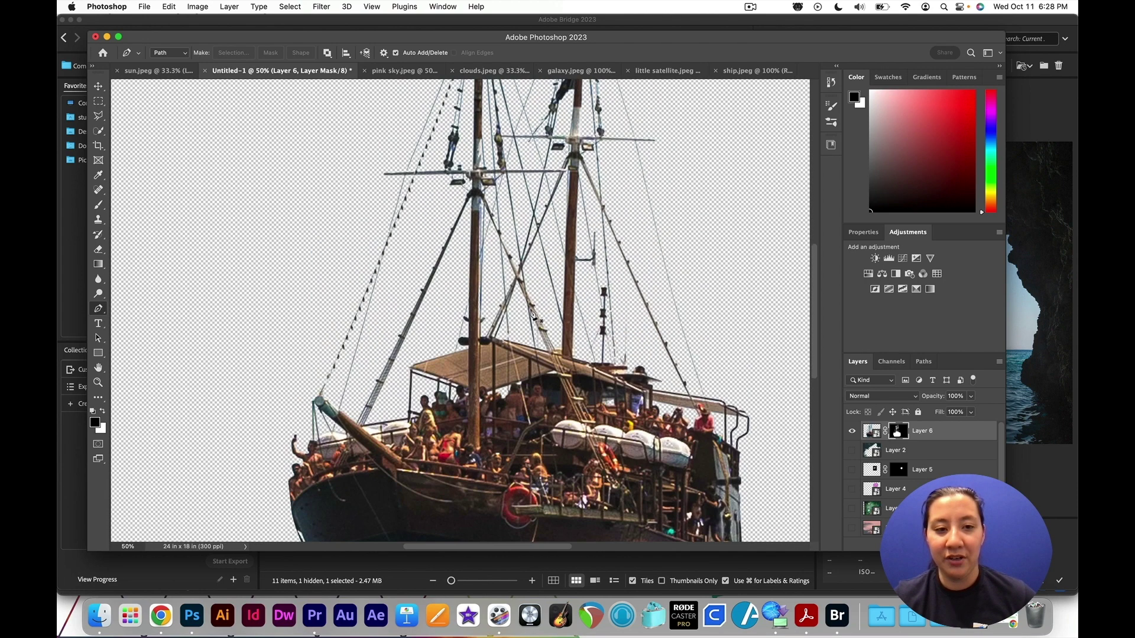
pyautogui.scroll(1, 535, 316)
pyautogui.scroll(-3, 536, 318)
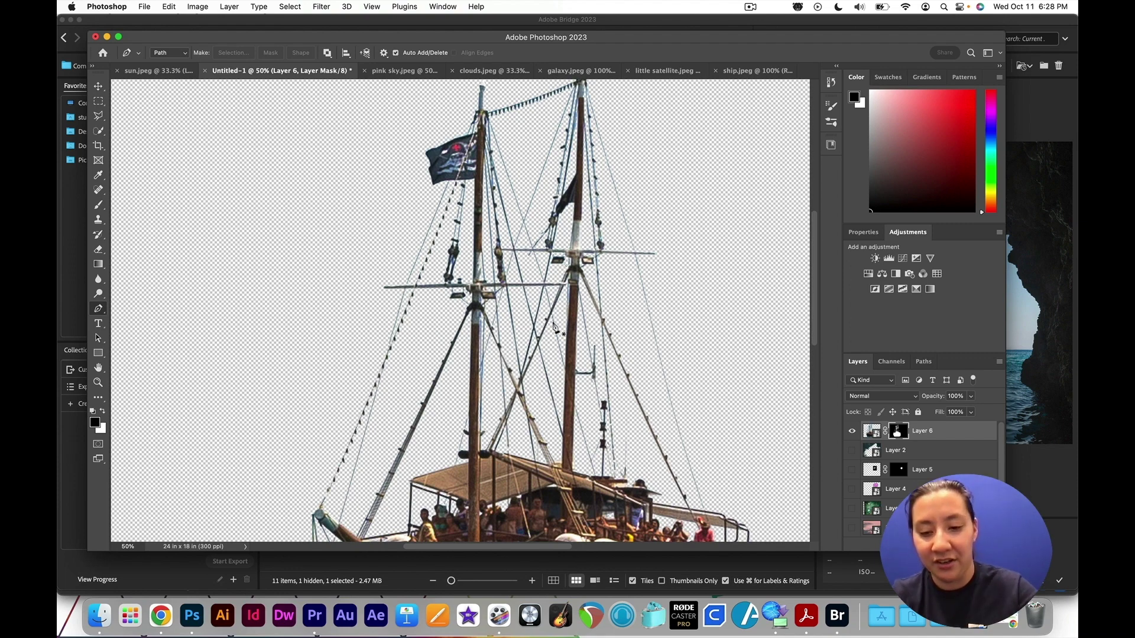
# Step: Show all the hidden layers again beneath the cut-out ship
pyautogui.scroll(-3, 553, 326)
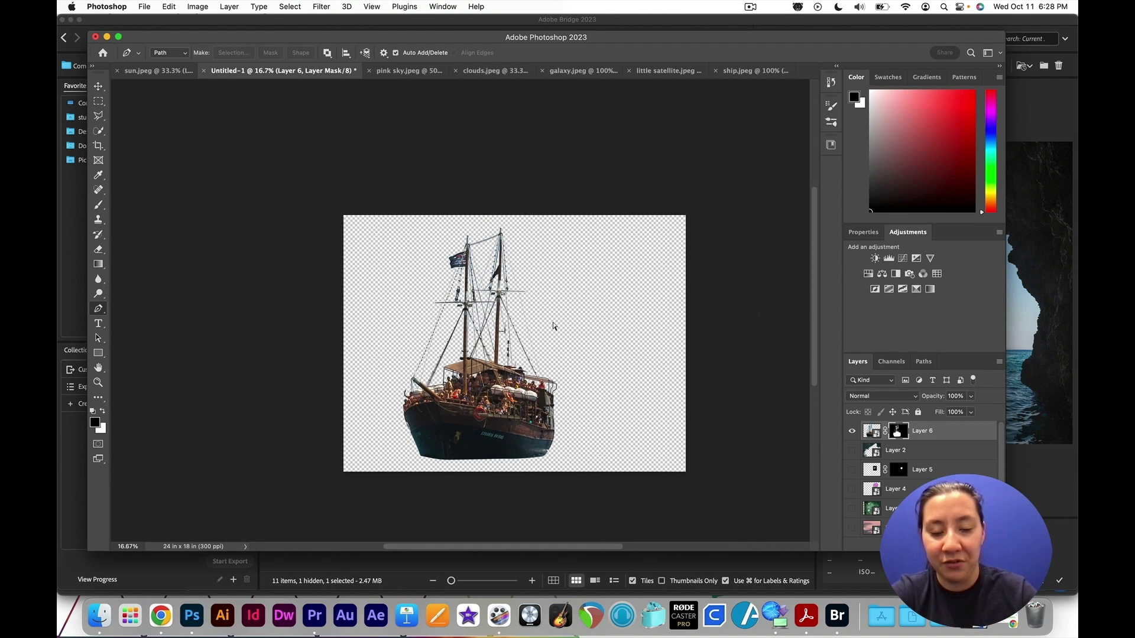
pyautogui.scroll(1, 553, 326)
pyautogui.scroll(-3, 615, 253)
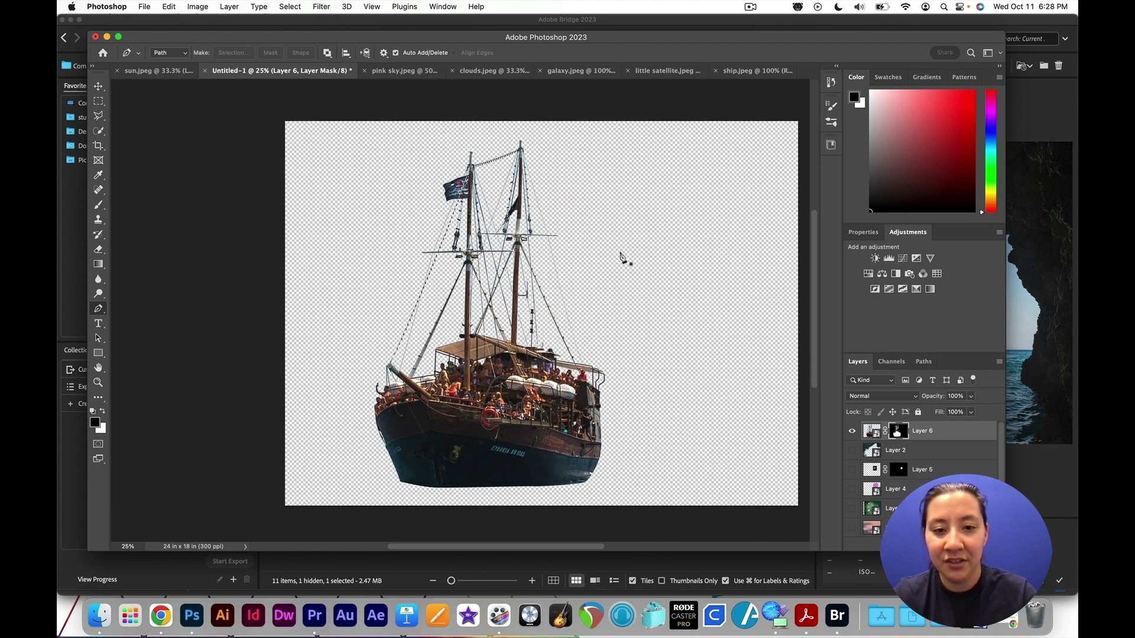
pyautogui.scroll(1, 619, 260)
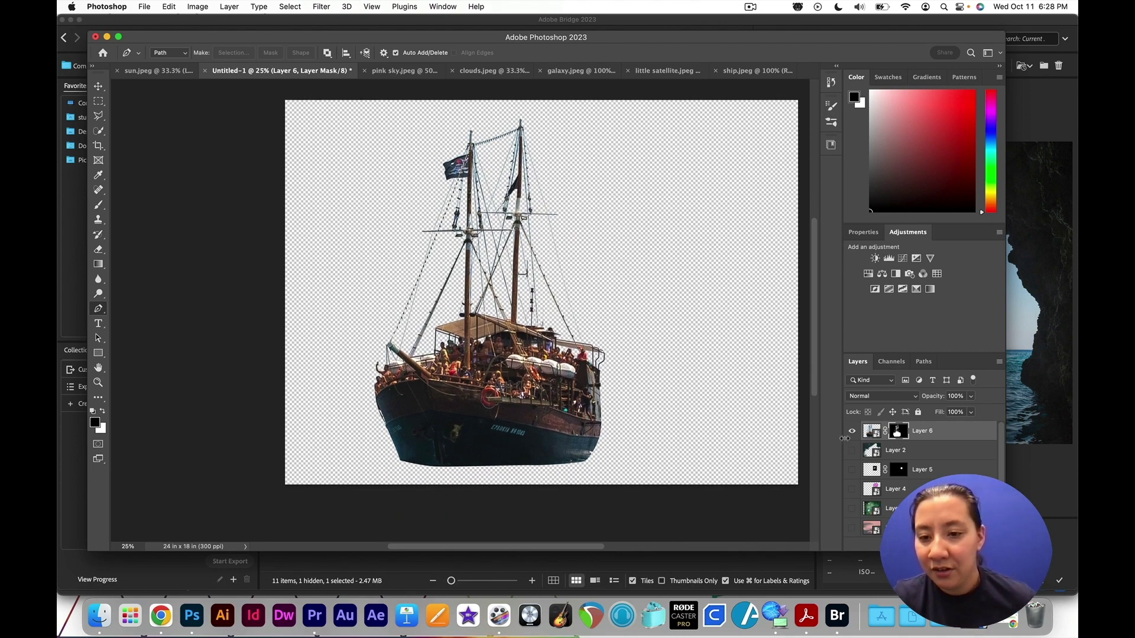
pyautogui.moveTo(853, 453); pyautogui.dragTo(853, 528)
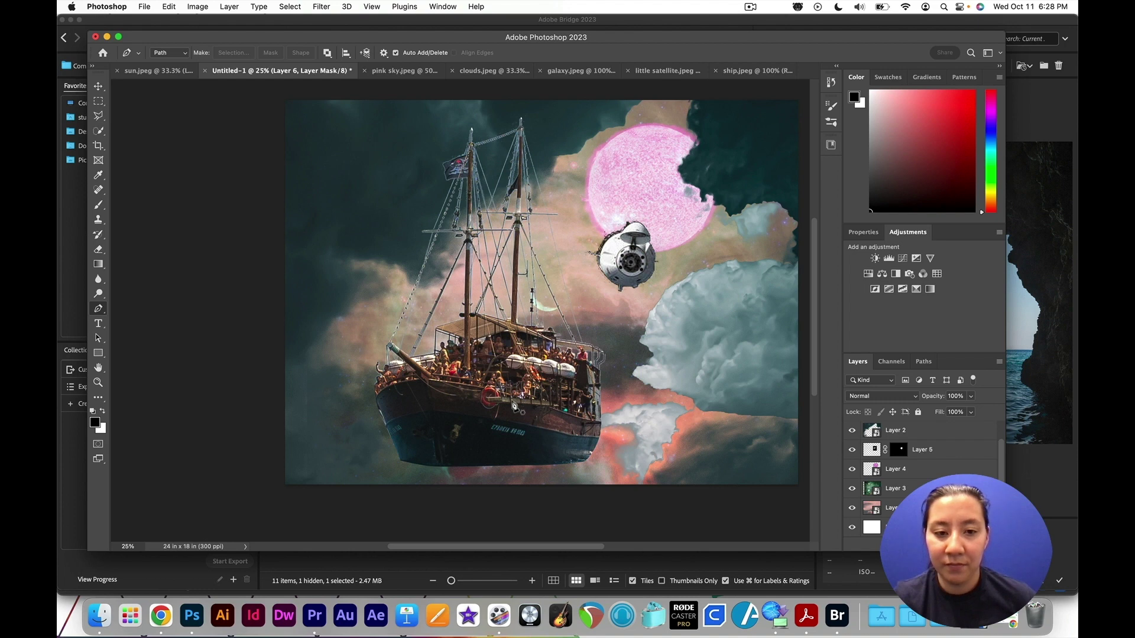
# Step: Scale the ship to 68.75%, rotate it -5.65°, and move it to the left side of the composition
pyautogui.press('super+t')
pyautogui.moveTo(504, 391); pyautogui.dragTo(486, 390)
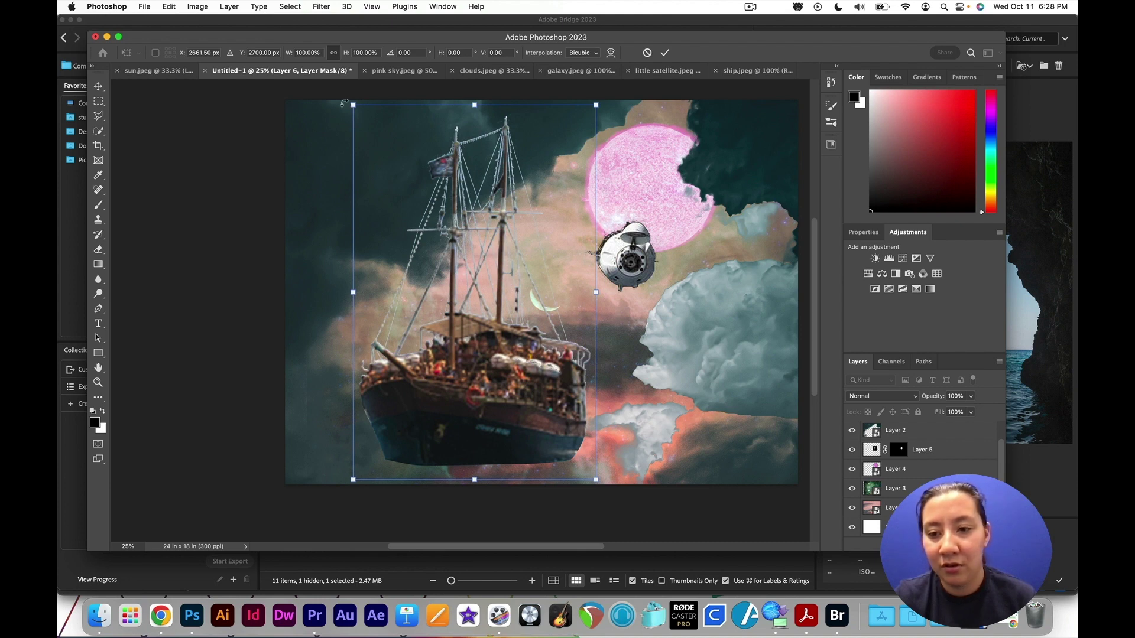
pyautogui.moveTo(343, 103); pyautogui.dragTo(416, 244)
pyautogui.moveTo(513, 405); pyautogui.dragTo(453, 379)
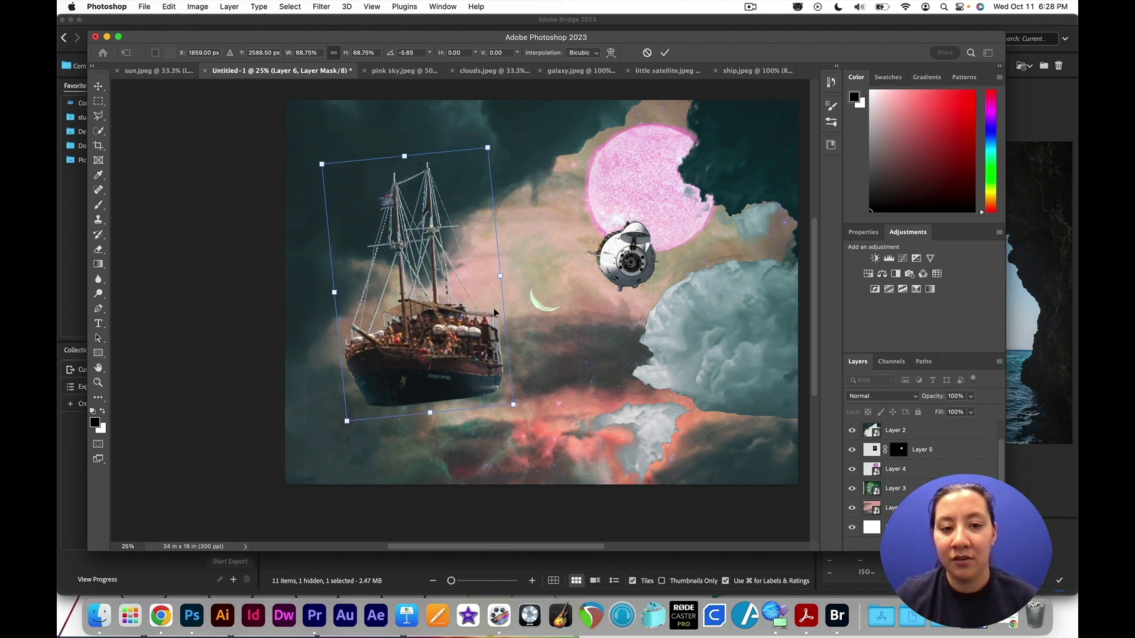
pyautogui.press('Return')
pyautogui.press('p')
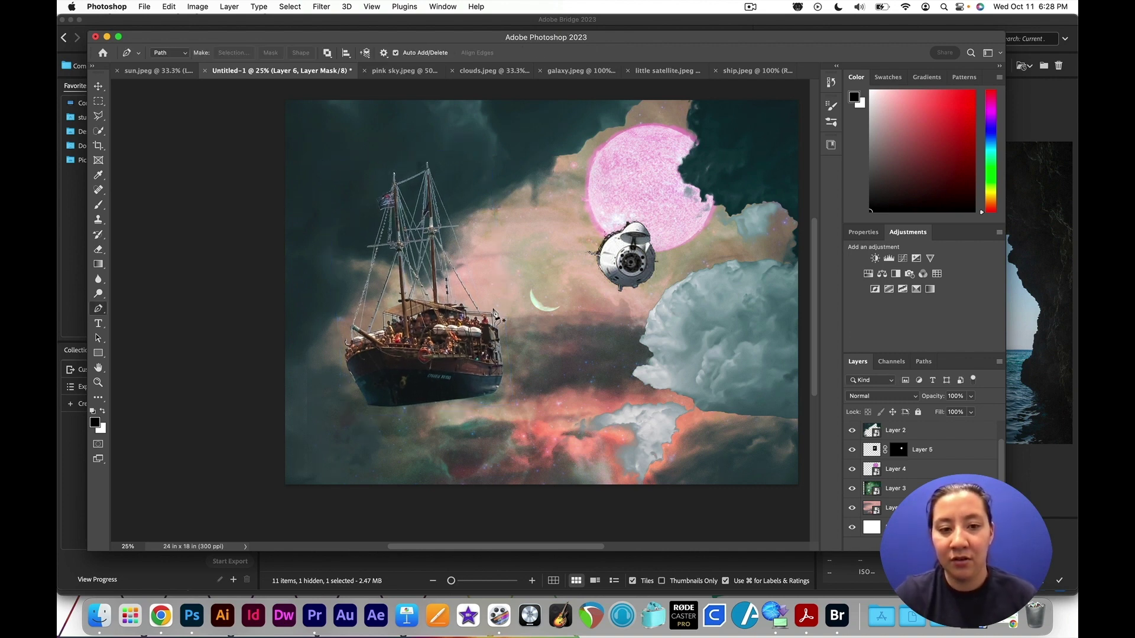
pyautogui.moveTo(461, 546); pyautogui.dragTo(495, 552)
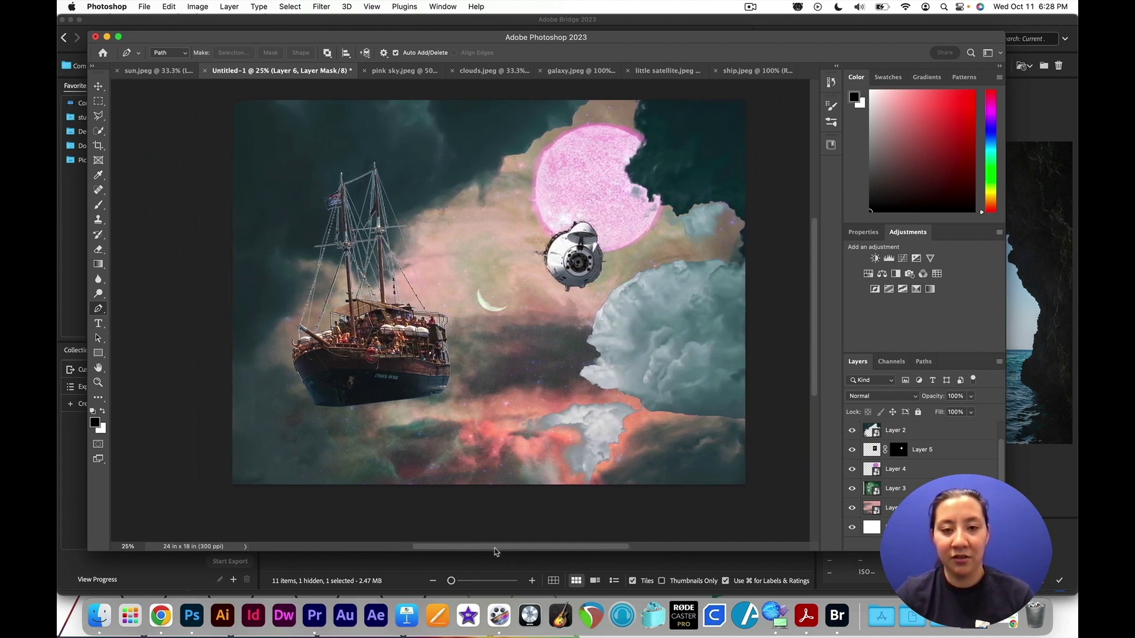
pyautogui.scroll(2, 503, 491)
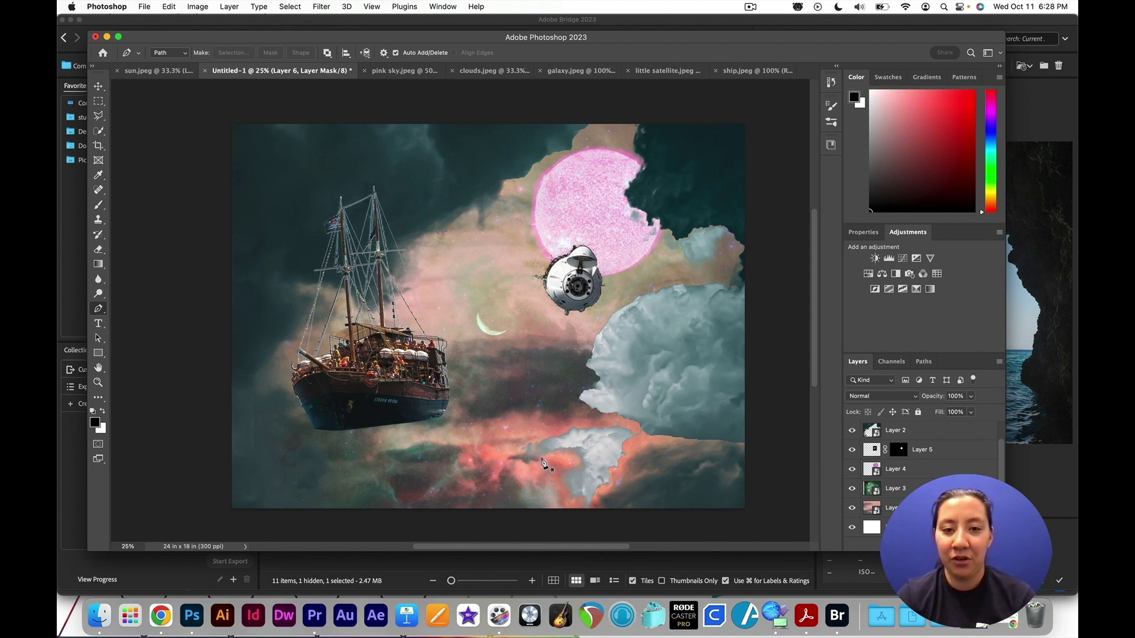
# Step: Switch to Adobe Bridge and open golden dragon.jpeg from the Final folder in Photoshop
pyautogui.hotkey('ctrl', 'Up')
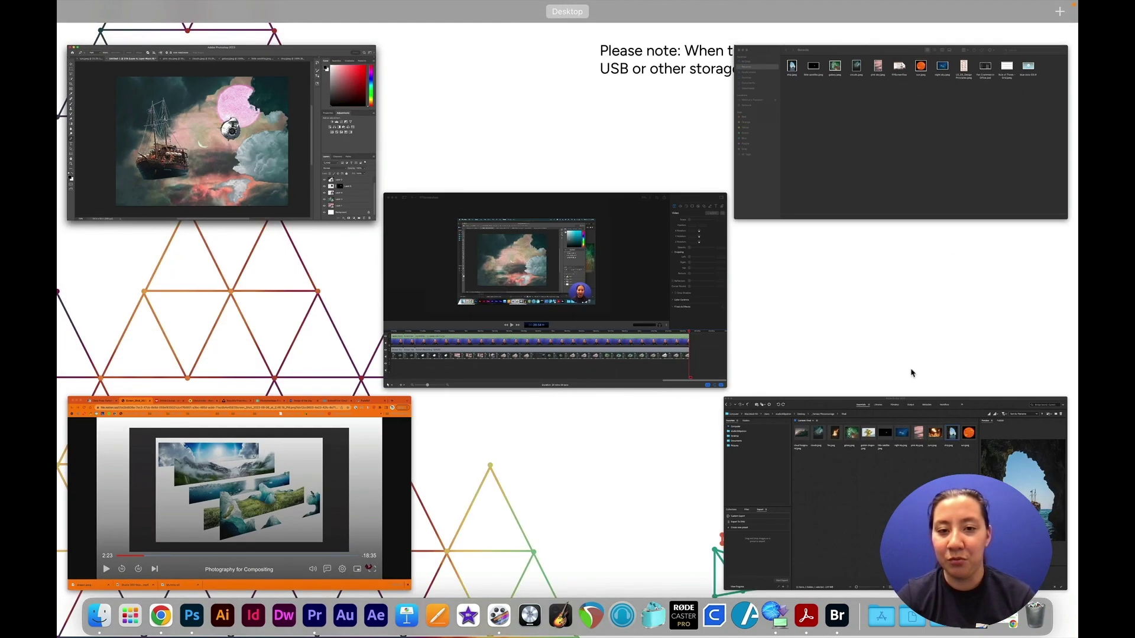
pyautogui.click(908, 276)
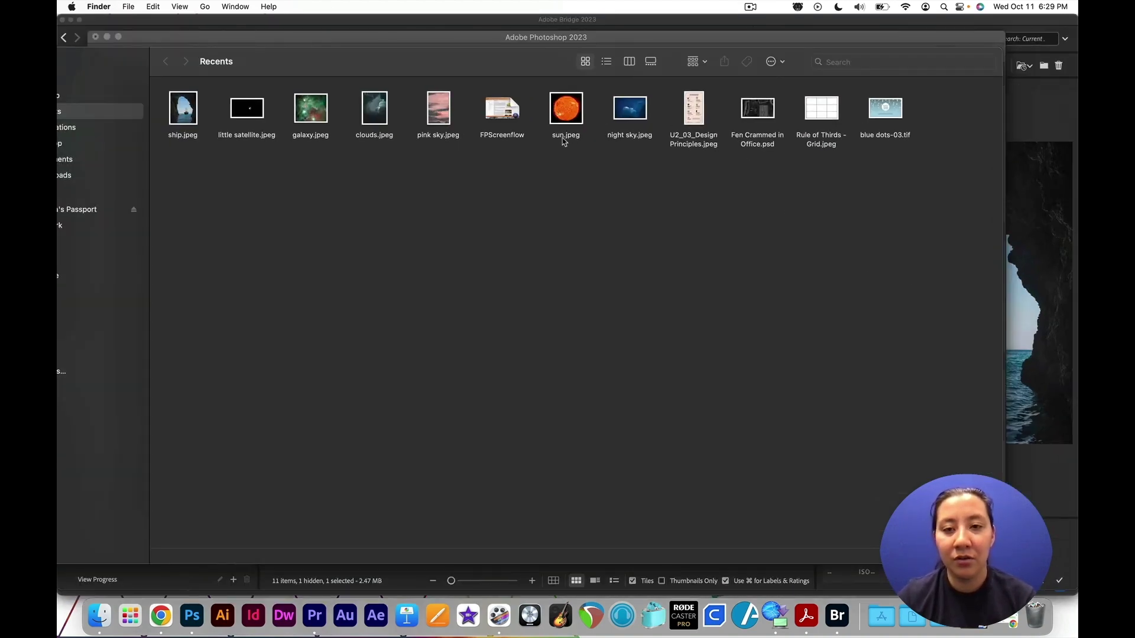
pyautogui.hotkey('ctrl', 'Up')
pyautogui.click(886, 487)
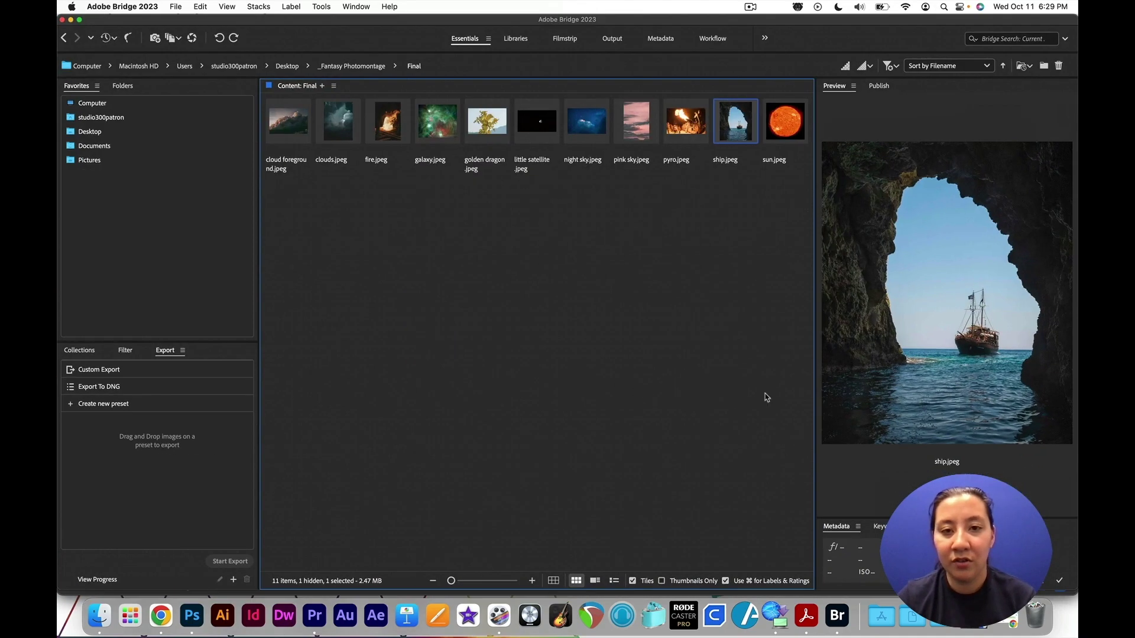
pyautogui.click(496, 122)
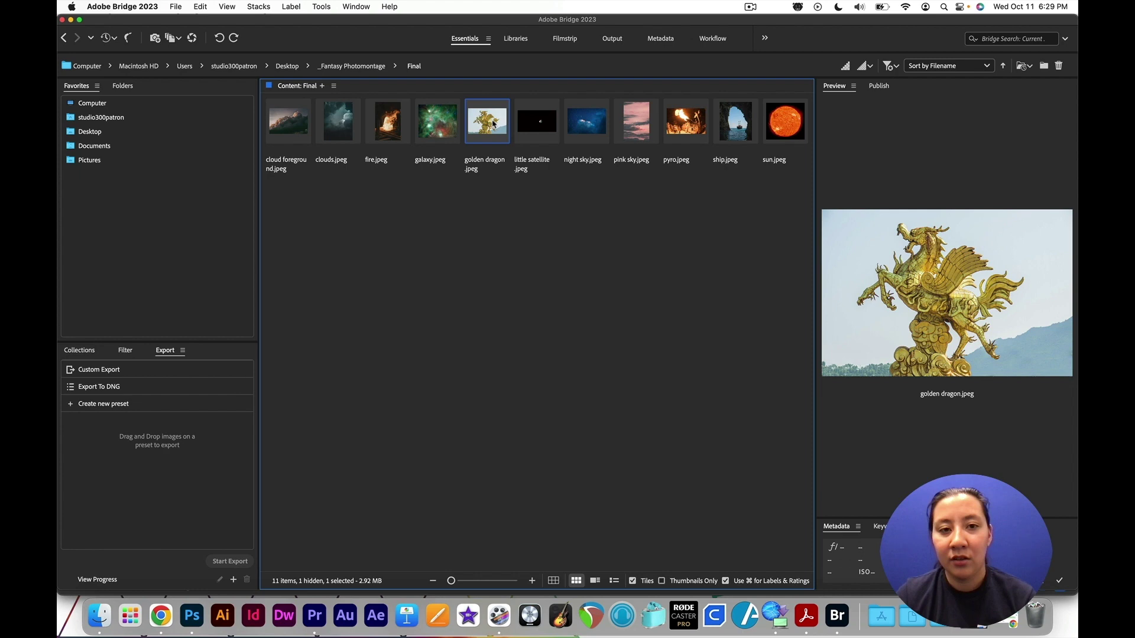
pyautogui.doubleClick(494, 123)
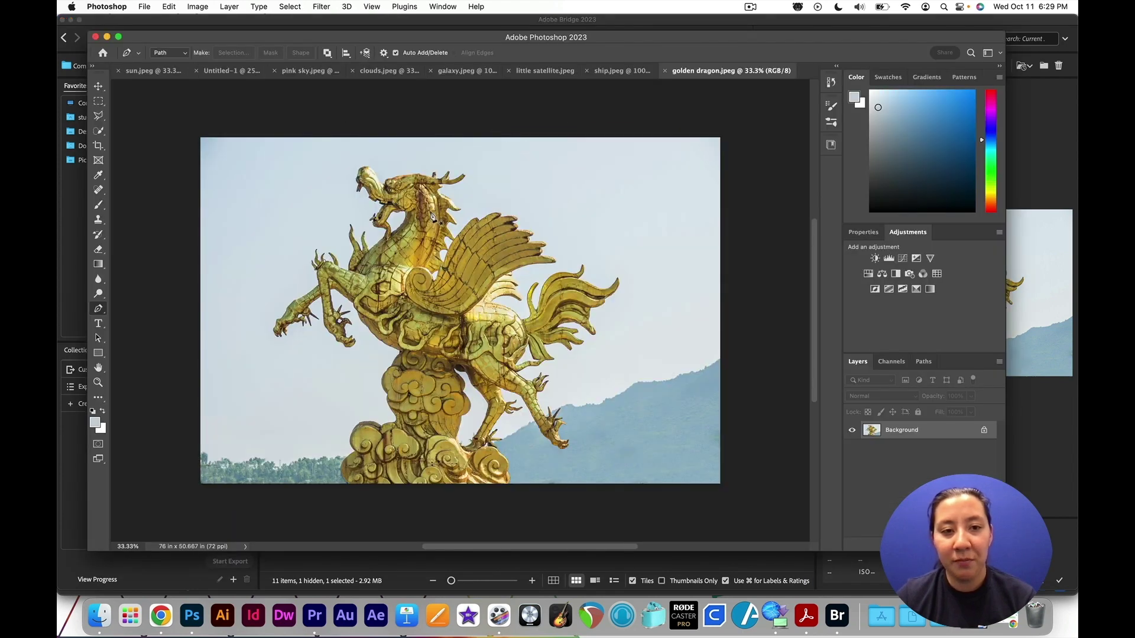
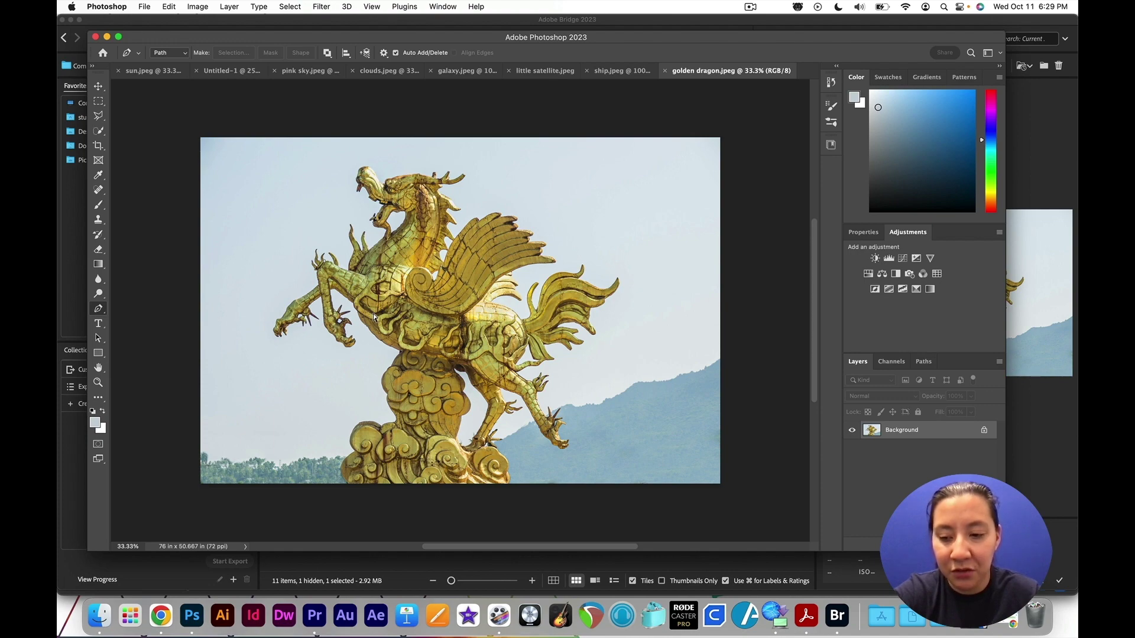
# Step: Trace the dragon's lower chest and belly with the Pen tool, from behind the front legs to the cloud pedestal
pyautogui.press('super+plus')
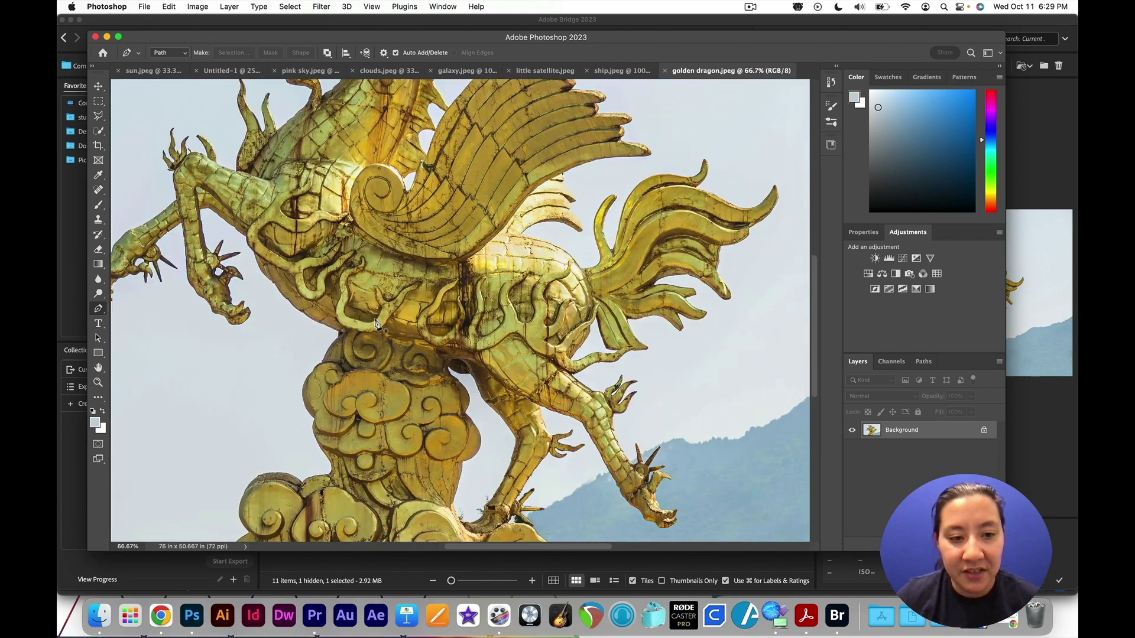
pyautogui.scroll(-1, 376, 324)
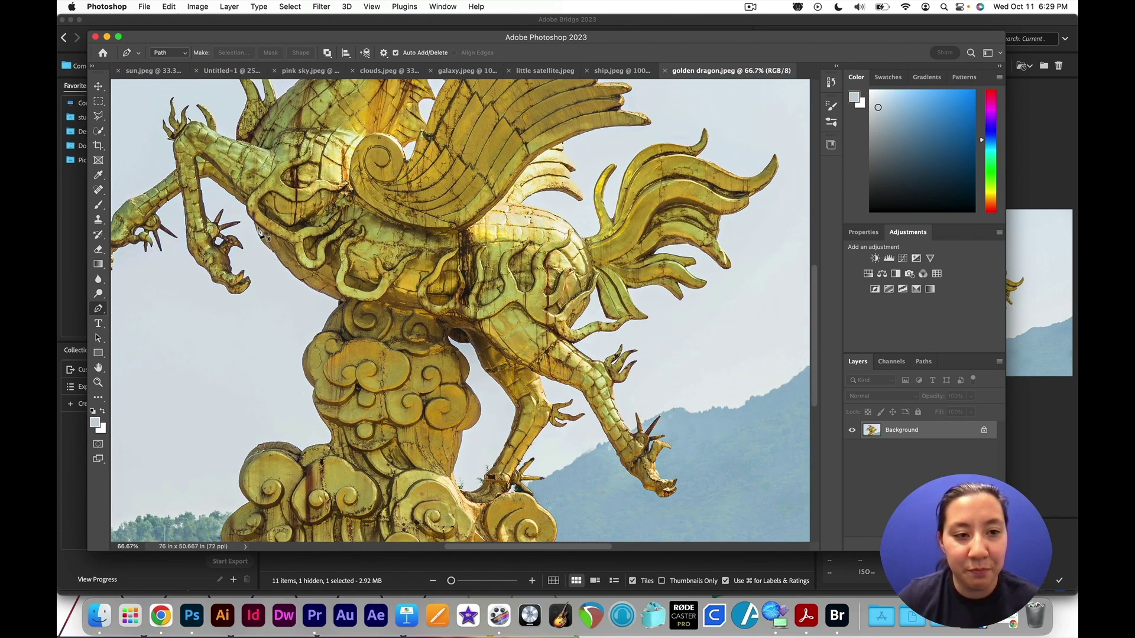
pyautogui.click(256, 227)
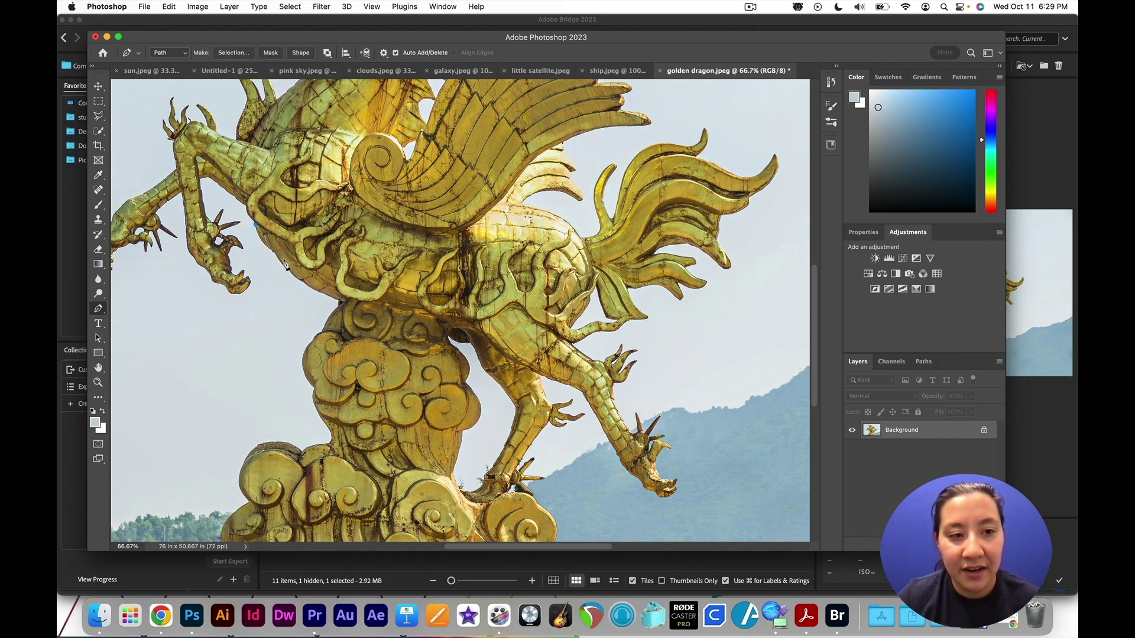
pyautogui.moveTo(276, 256)
pyautogui.mouseDown()
pyautogui.moveTo(290, 250)
pyautogui.moveTo(289, 269)
pyautogui.mouseUp()
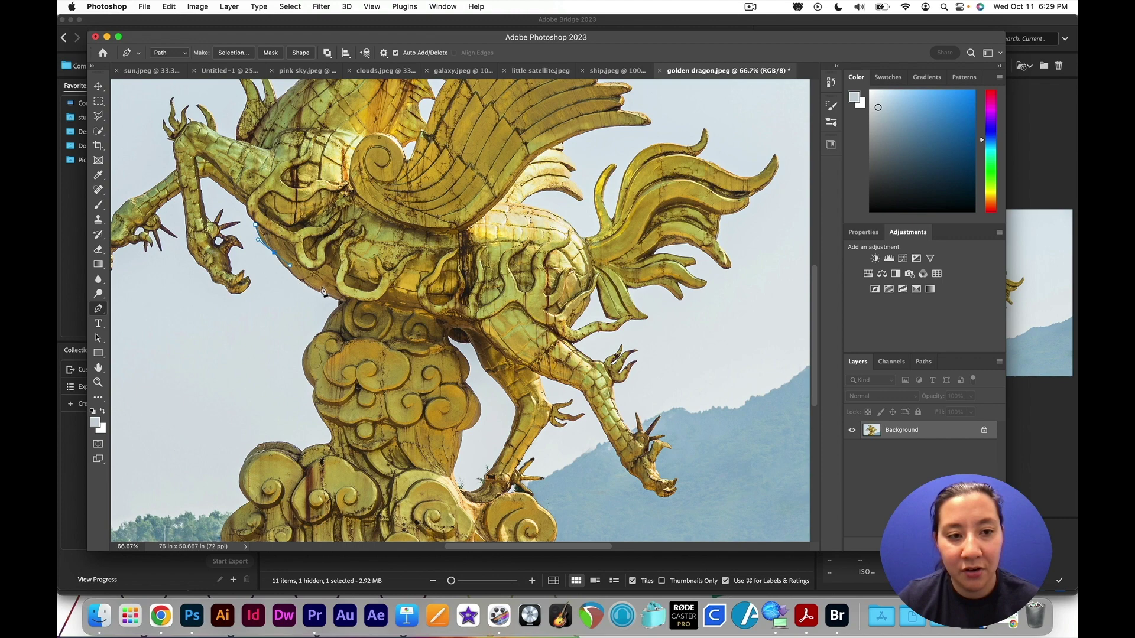
pyautogui.moveTo(329, 289)
pyautogui.mouseDown()
pyautogui.moveTo(338, 283)
pyautogui.moveTo(342, 301)
pyautogui.mouseUp()
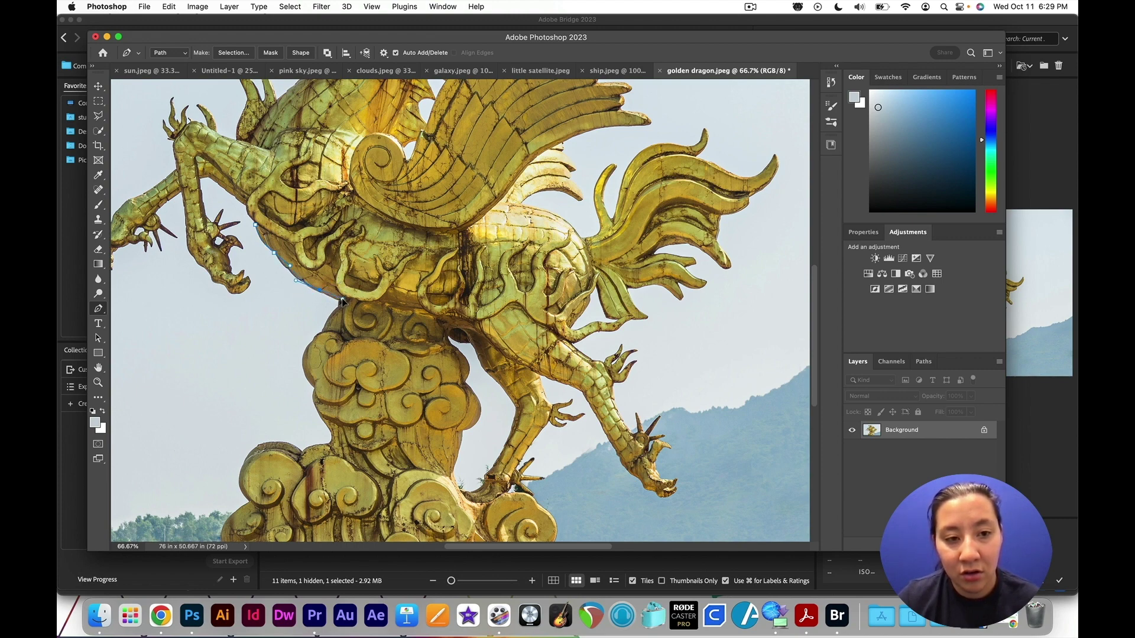
pyautogui.click(342, 300)
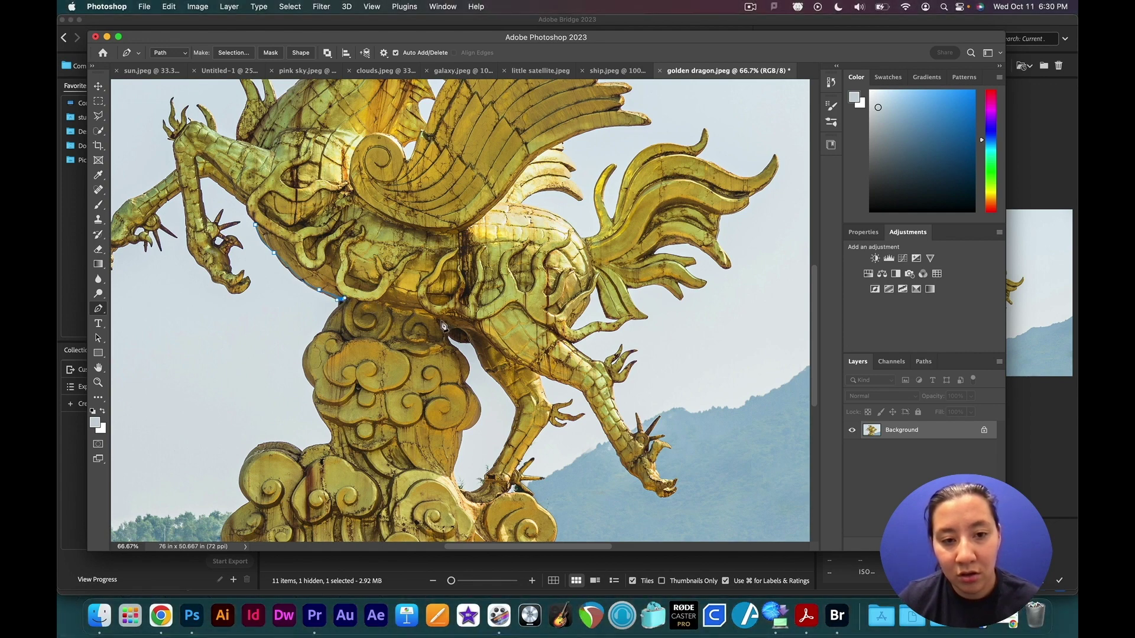
# Step: Continue the path between belly and pedestal, along the inner hind leg and around its foot, separating the dragon from the base
pyautogui.moveTo(450, 323); pyautogui.dragTo(458, 322)
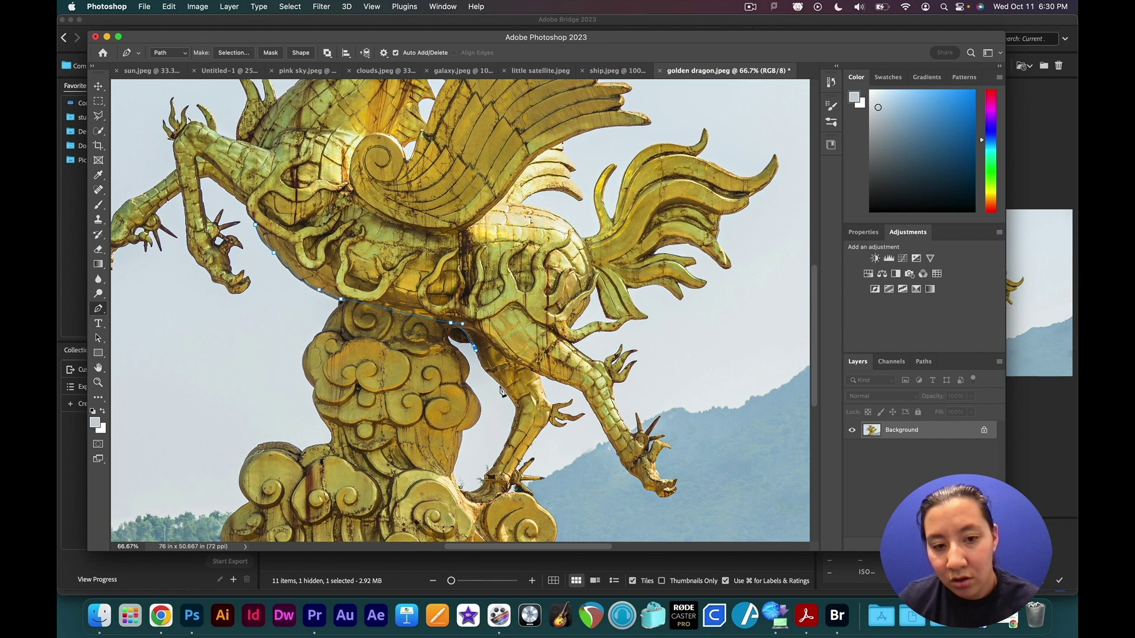
pyautogui.moveTo(523, 387); pyautogui.dragTo(512, 400)
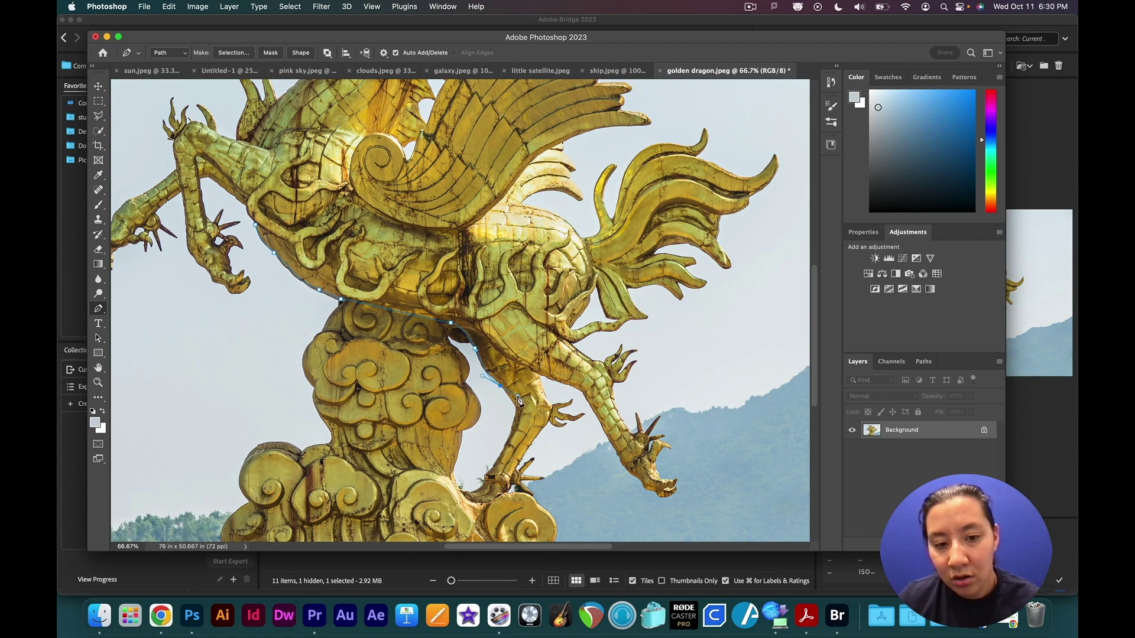
pyautogui.click(496, 425)
pyautogui.click(474, 465)
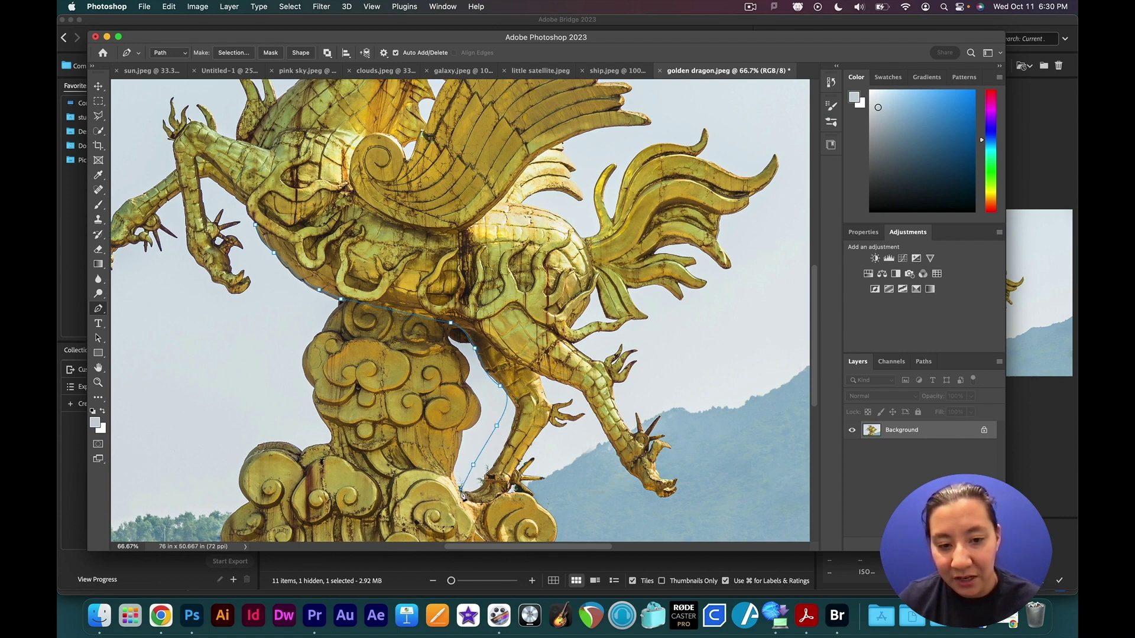
pyautogui.click(504, 491)
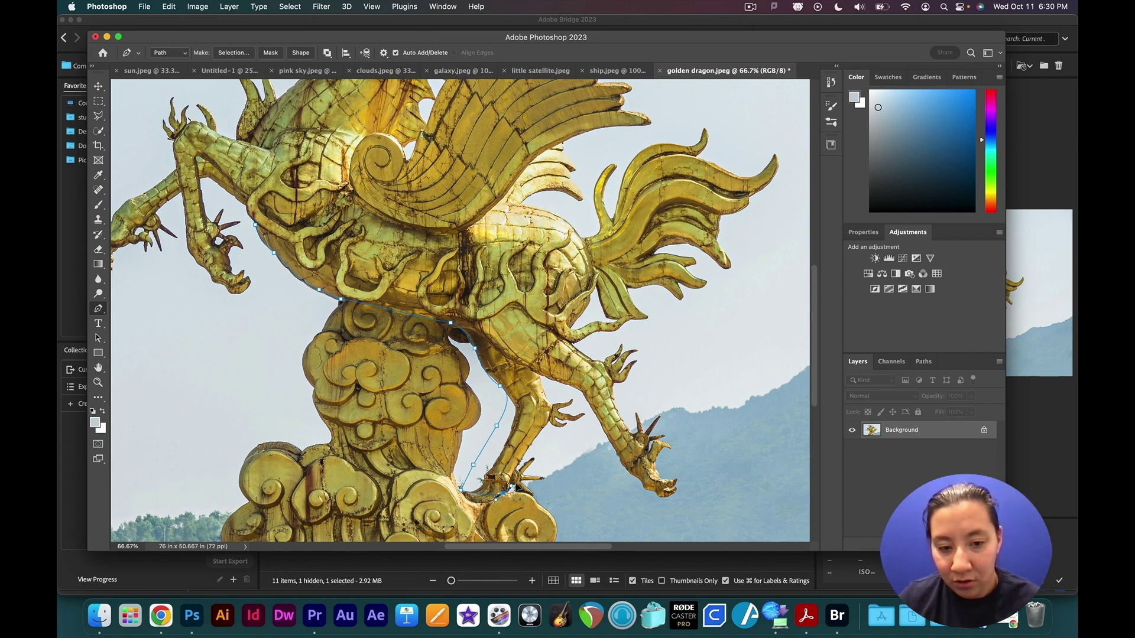
pyautogui.moveTo(512, 472); pyautogui.dragTo(509, 474)
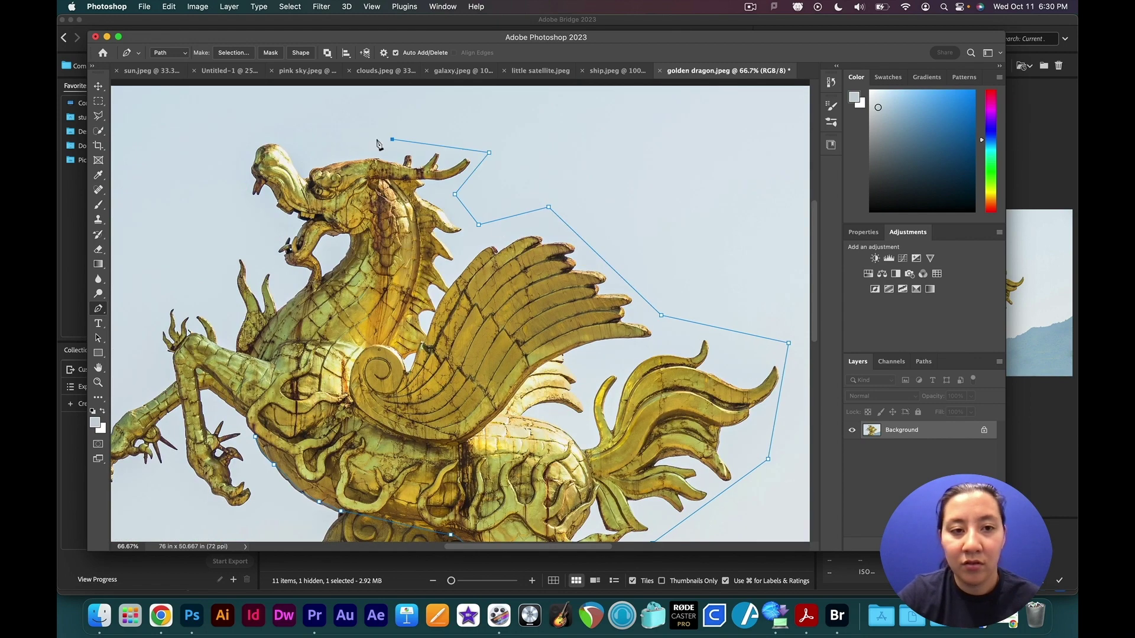
# Step: Outline the rest of the dragon loosely around the head, chest and front legs, and close the path at the belly
pyautogui.click(249, 136)
pyautogui.click(242, 185)
pyautogui.click(294, 224)
pyautogui.click(278, 273)
pyautogui.click(243, 252)
pyautogui.click(231, 316)
pyautogui.click(178, 294)
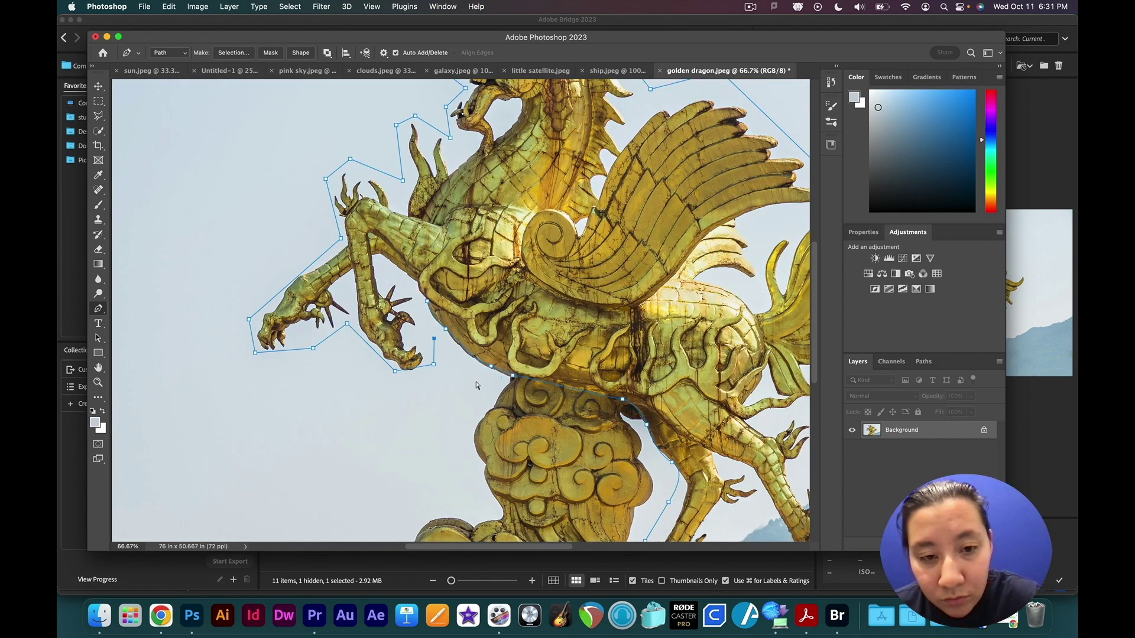
# Step: Turn the closed path around the dragon into a new anti-aliased selection with a 1-pixel feather radius
pyautogui.press('super+minus')
pyautogui.press('super+plus')
pyautogui.press('super+minus')
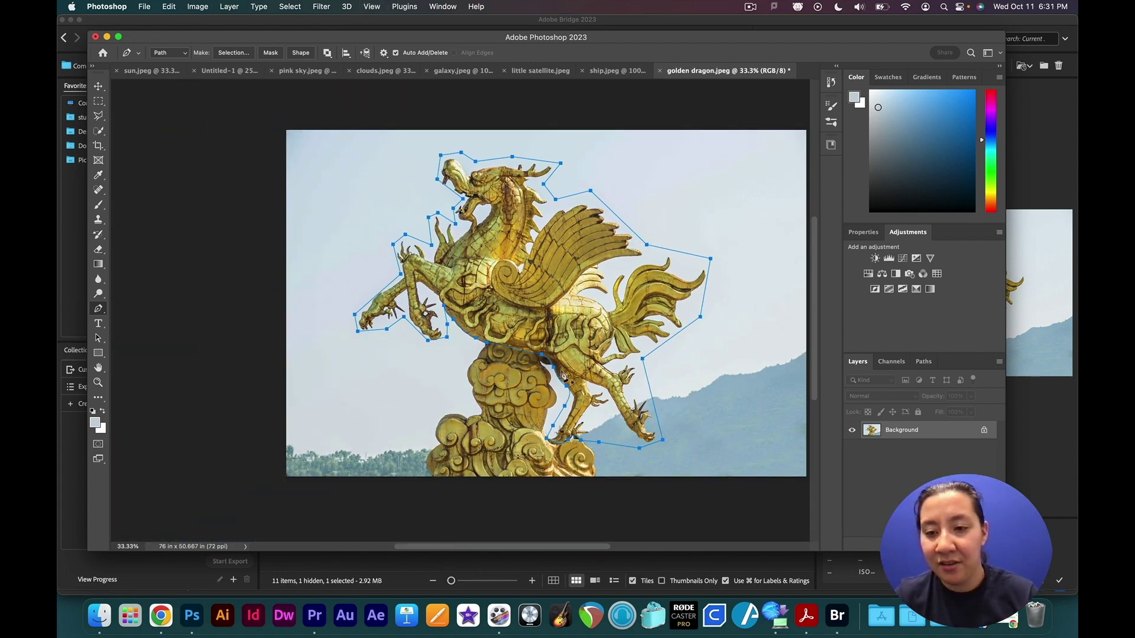
pyautogui.click(234, 52)
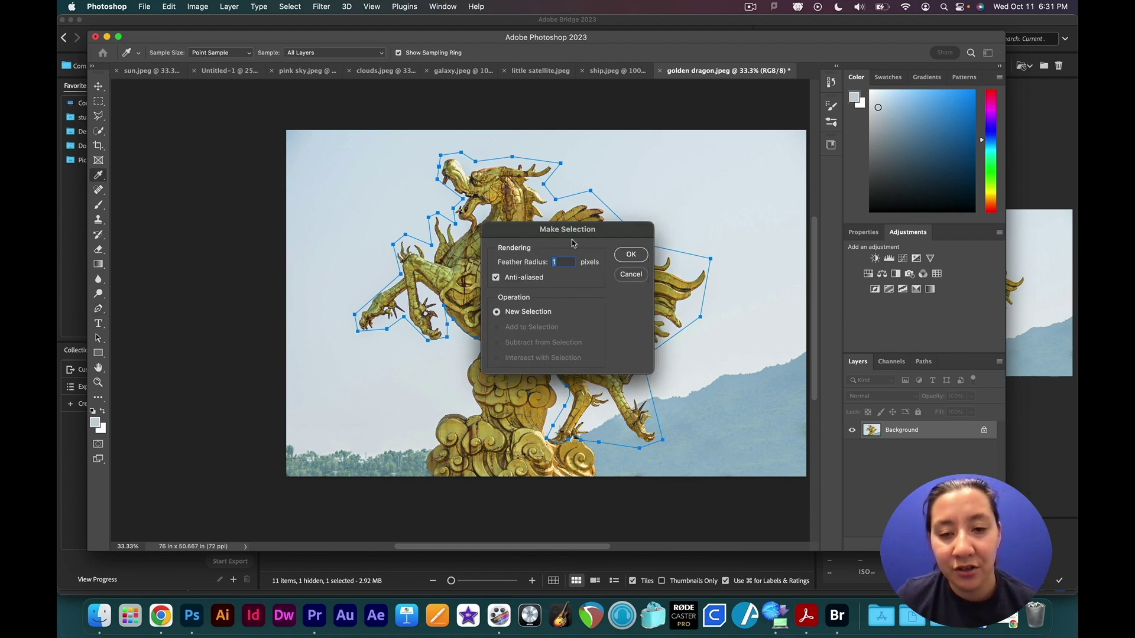
pyautogui.click(630, 255)
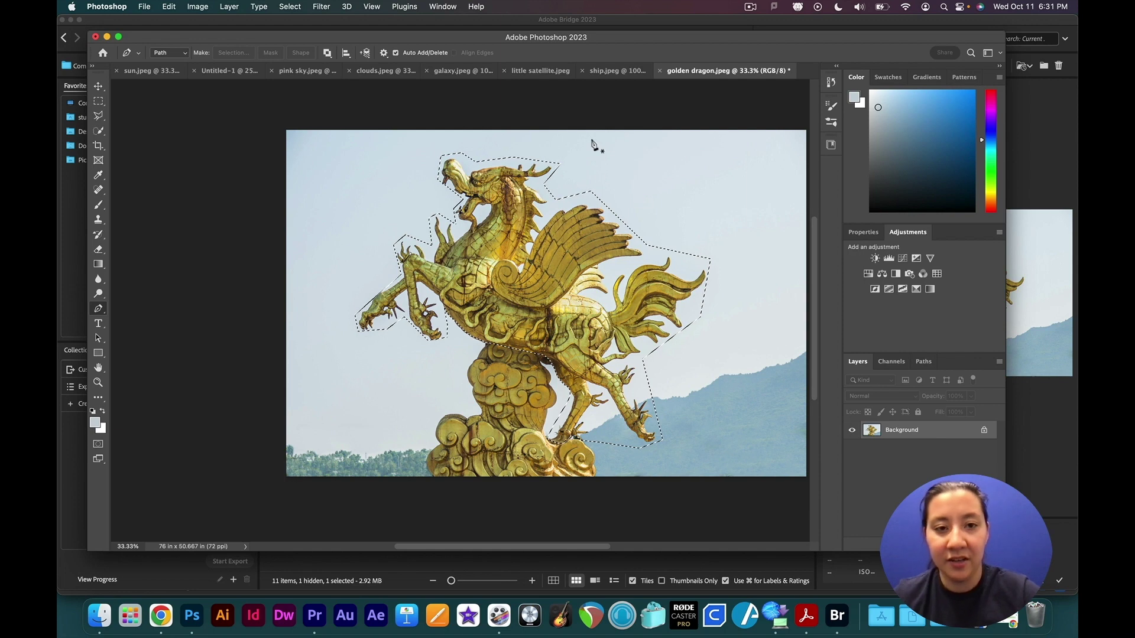
# Step: Copy the selected dragon into the Untitled-1 poster as a new layer, accepting the color profile conversion
pyautogui.click(246, 73)
pyautogui.press('super+v')
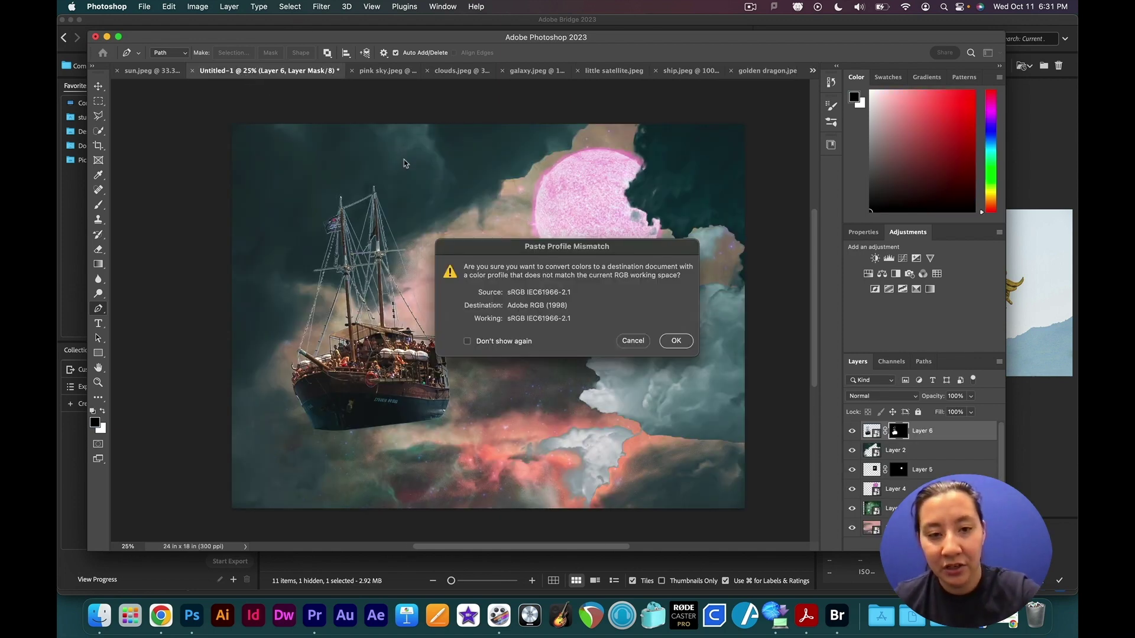
pyautogui.press('Return')
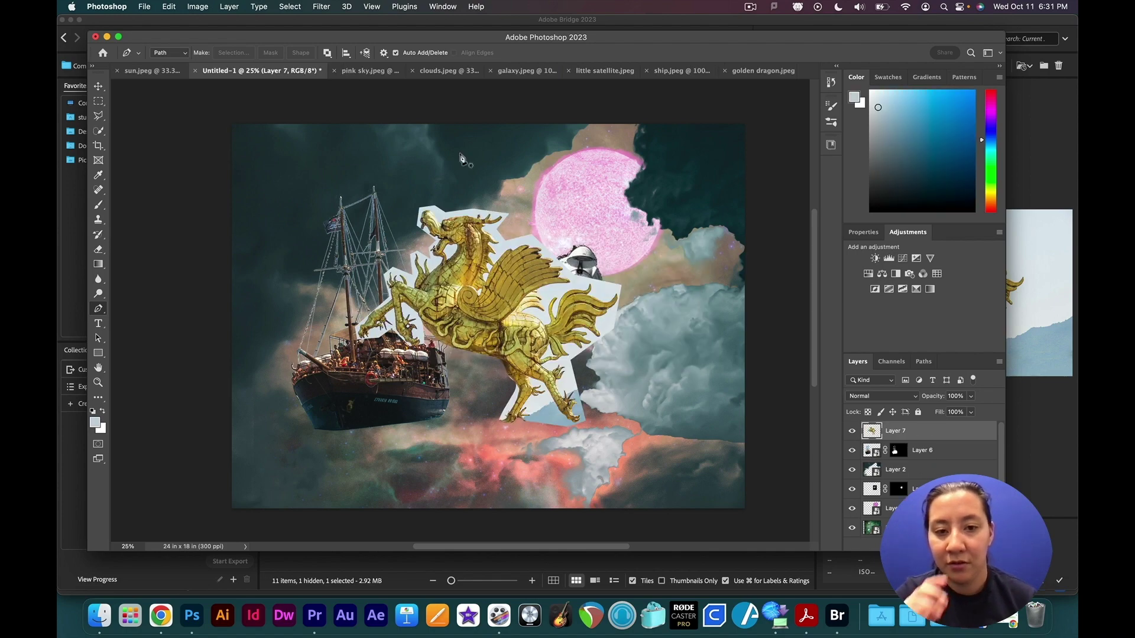
# Step: Convert the dragon layer to a smart object, shrink it slightly and place it in the lower right below the satellite
pyautogui.press('v')
pyautogui.rightClick(904, 431)
pyautogui.click(939, 205)
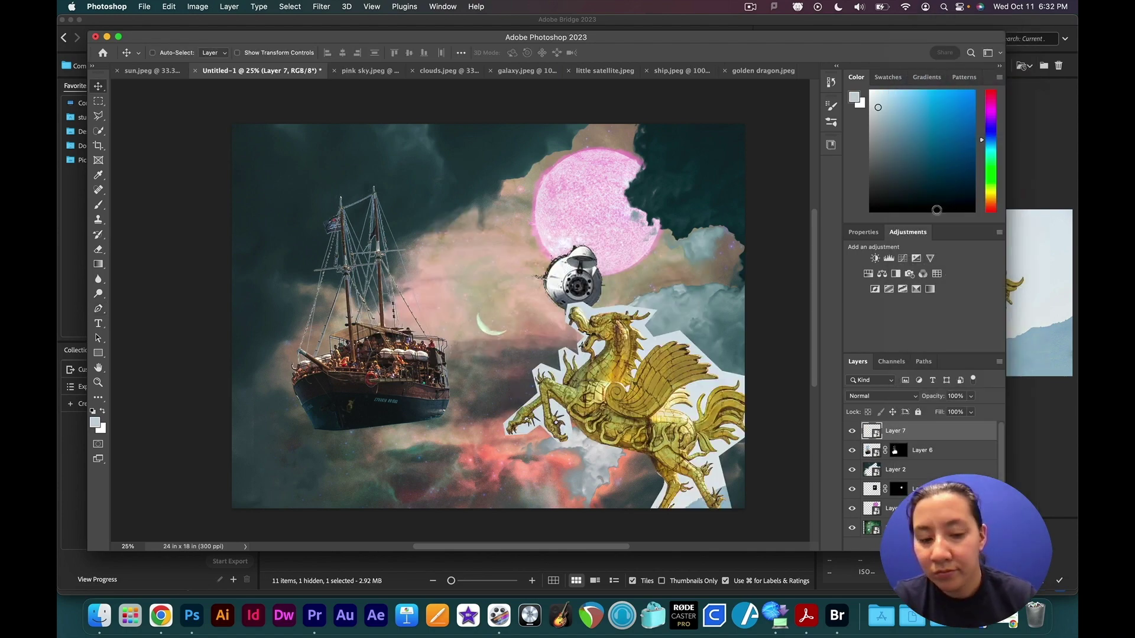
pyautogui.press('super+t')
pyautogui.moveTo(500, 412); pyautogui.dragTo(626, 359)
pyautogui.press('Return')
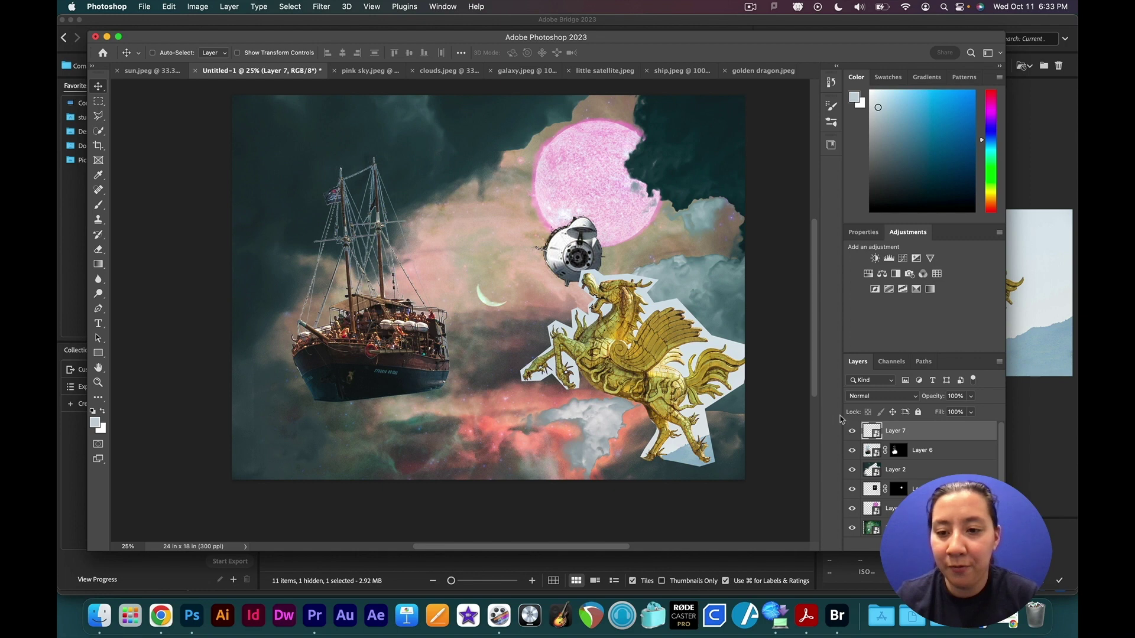
# Step: Hide every layer beneath the dragon, from the ship down to the white background, so only the dragon shows
pyautogui.click(851, 450)
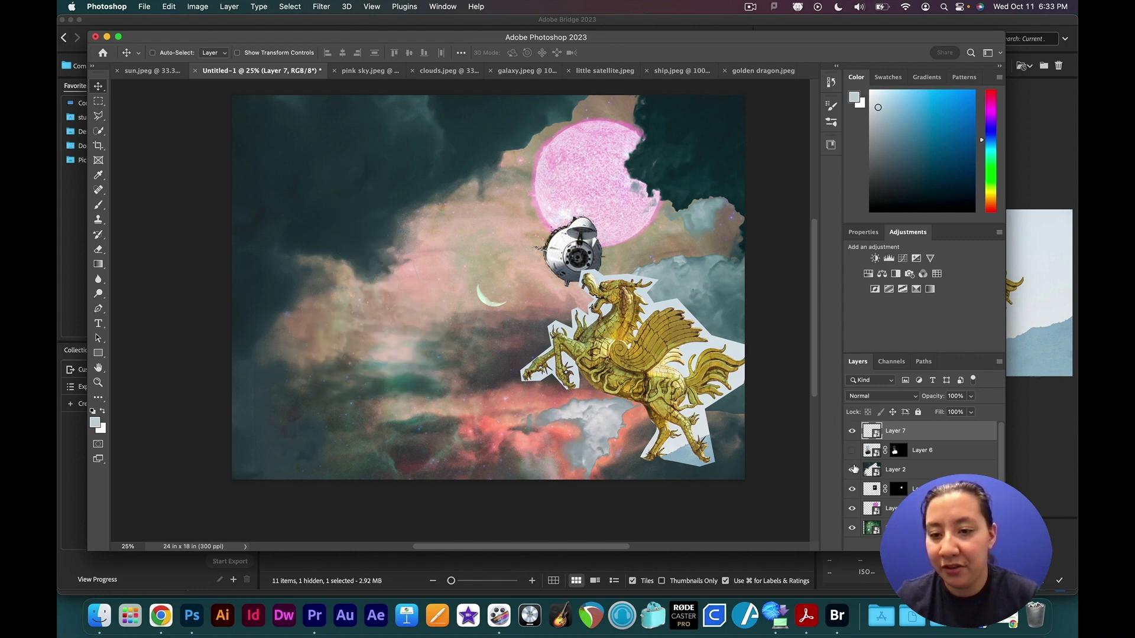
pyautogui.click(852, 471)
pyautogui.scroll(-2, 852, 467)
pyautogui.click(852, 450)
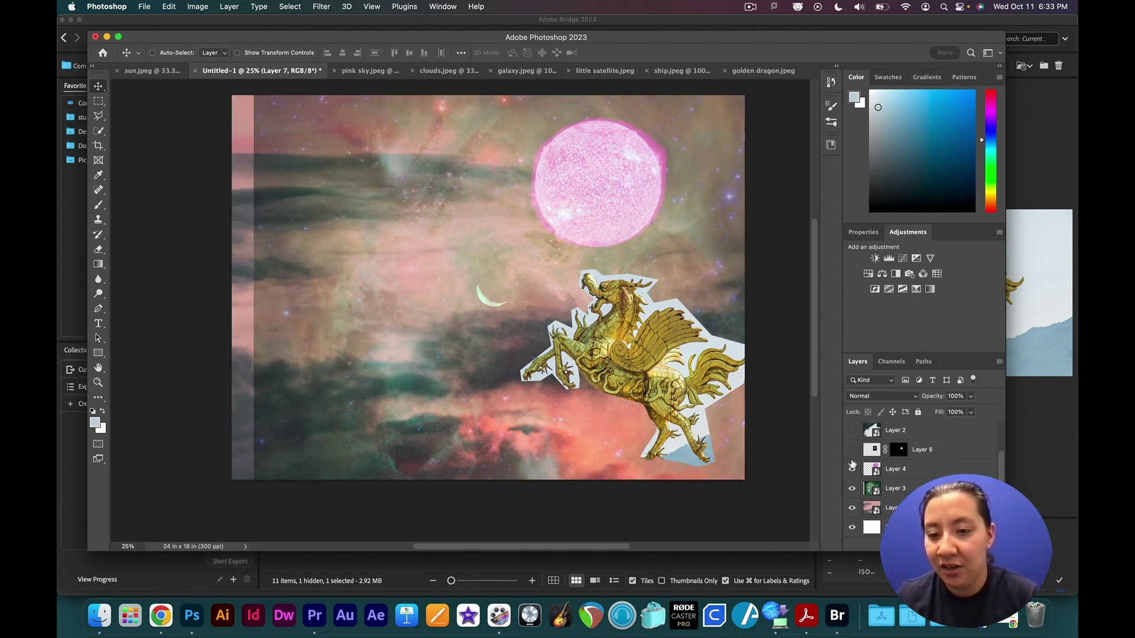
pyautogui.click(853, 469)
pyautogui.click(852, 488)
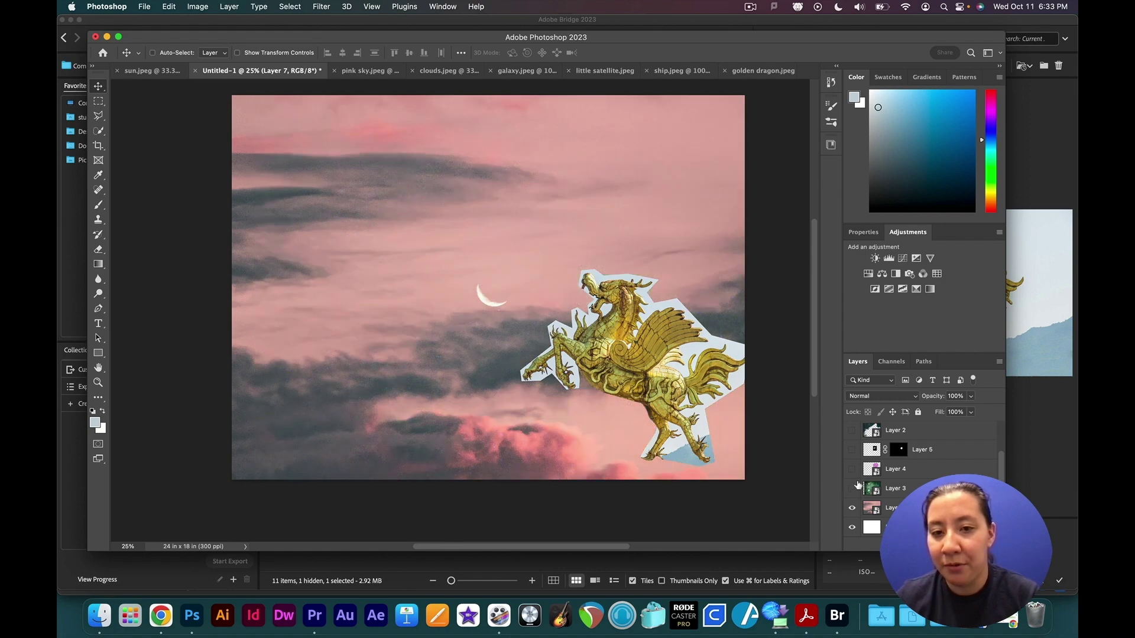
pyautogui.click(851, 508)
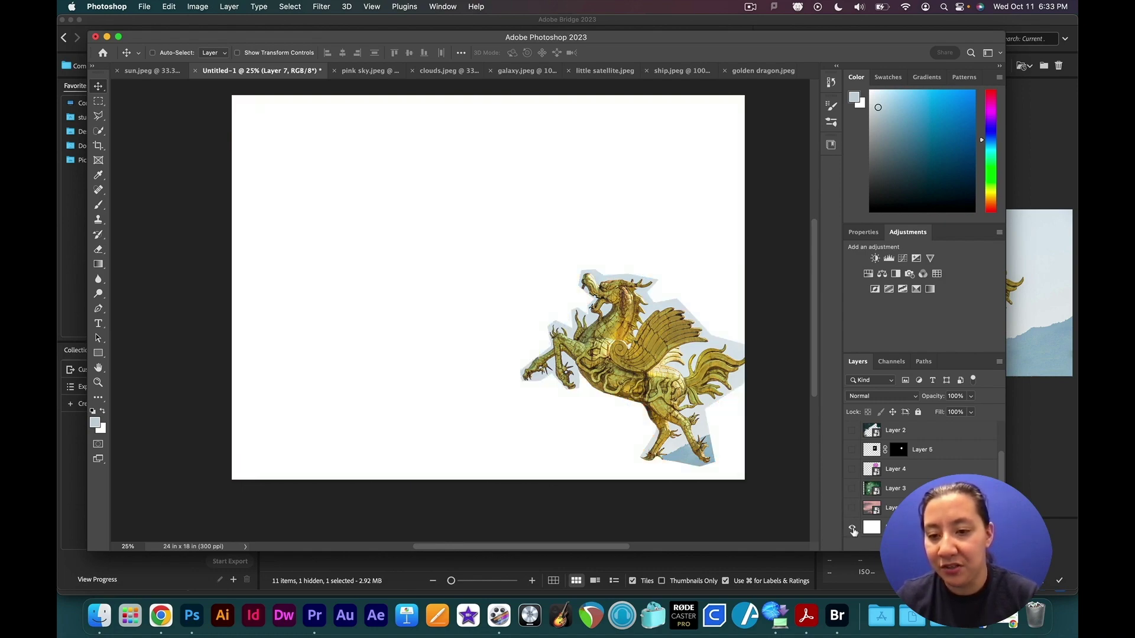
pyautogui.click(851, 527)
# Step: Mask out the leftover pale blue background around the dragon with an inverted Color Range selection at fuzziness 40
pyautogui.scroll(3, 854, 520)
pyautogui.click(290, 7)
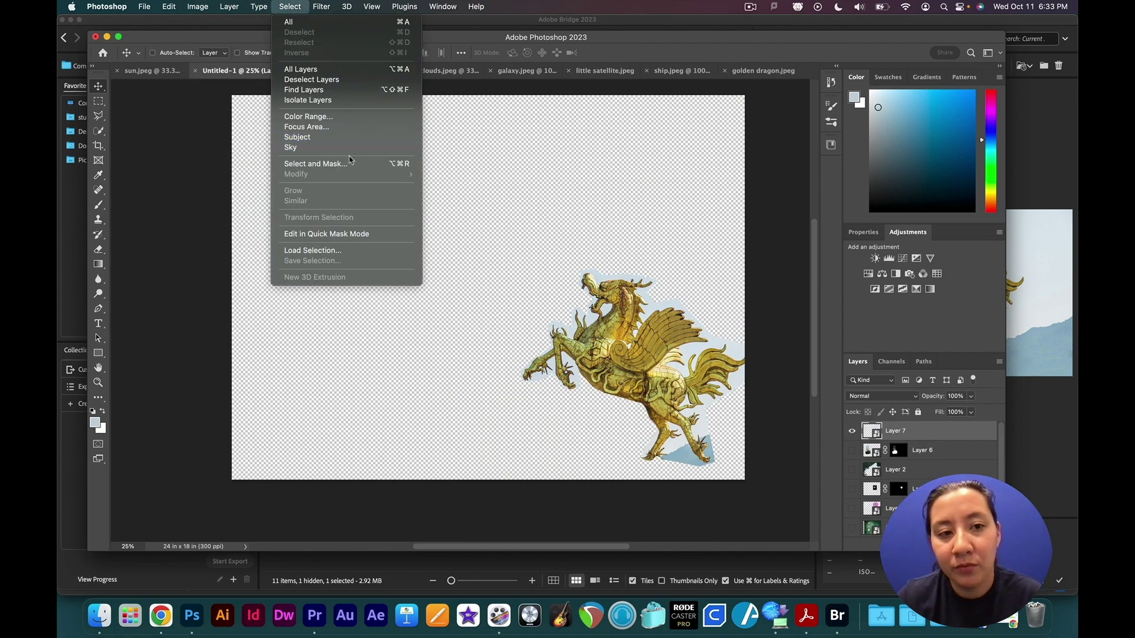
pyautogui.click(311, 123)
pyautogui.click(714, 417)
pyautogui.press('shift')
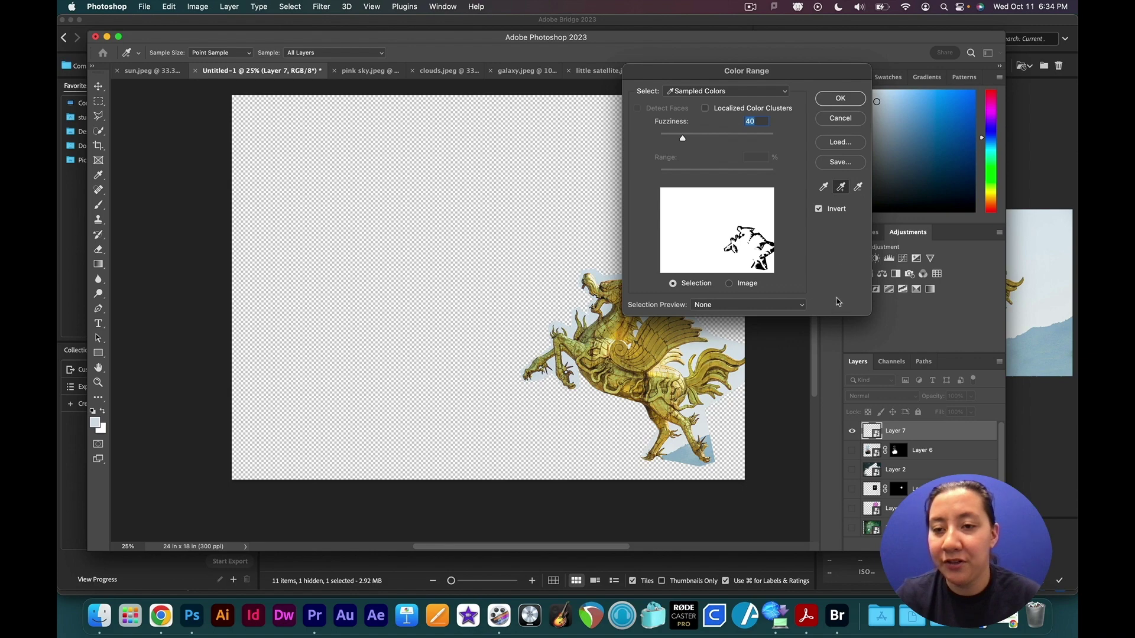
pyautogui.click(841, 99)
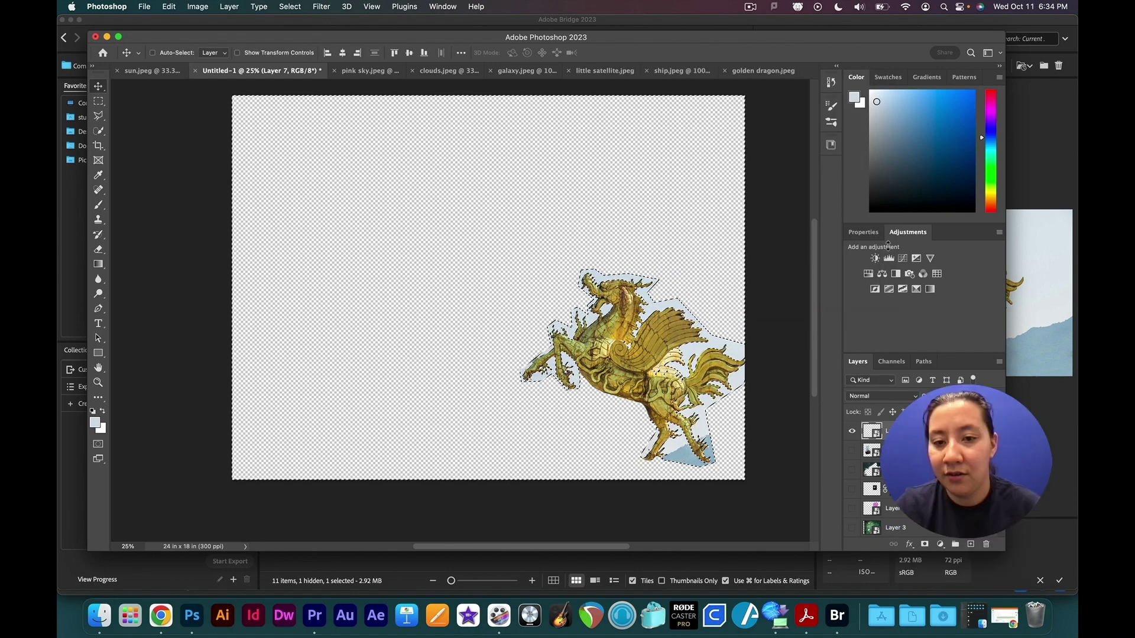
pyautogui.click(924, 545)
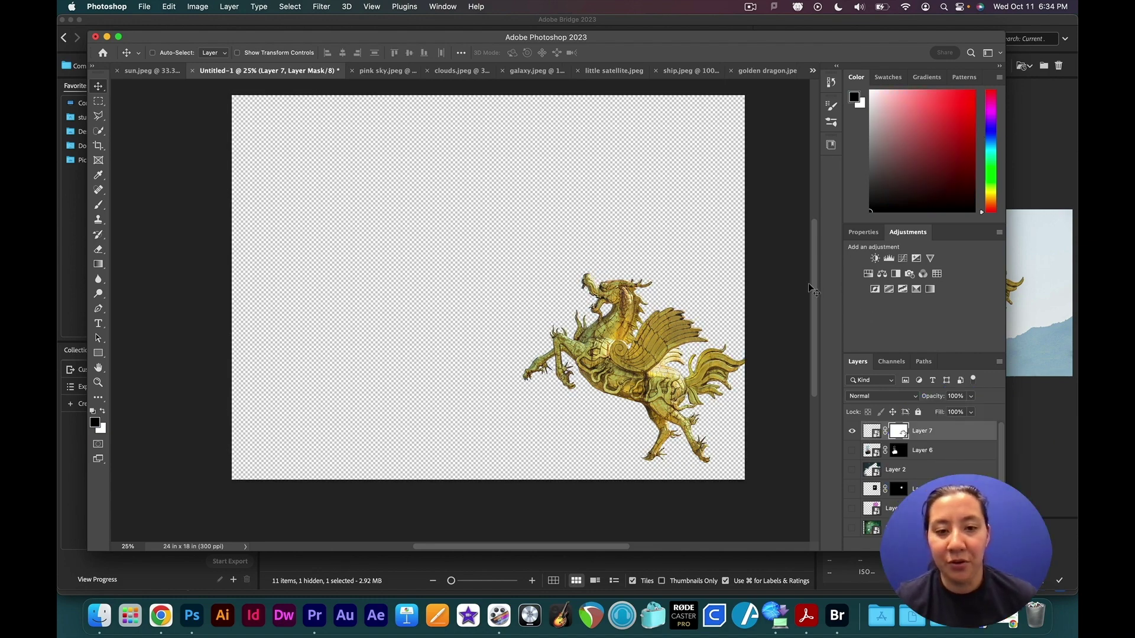
# Step: Show all the hidden layers beneath the dragon again and nudge the dragon slightly within the composition
pyautogui.moveTo(851, 450); pyautogui.dragTo(852, 529)
pyautogui.scroll(2, 820, 440)
pyautogui.press('super+t')
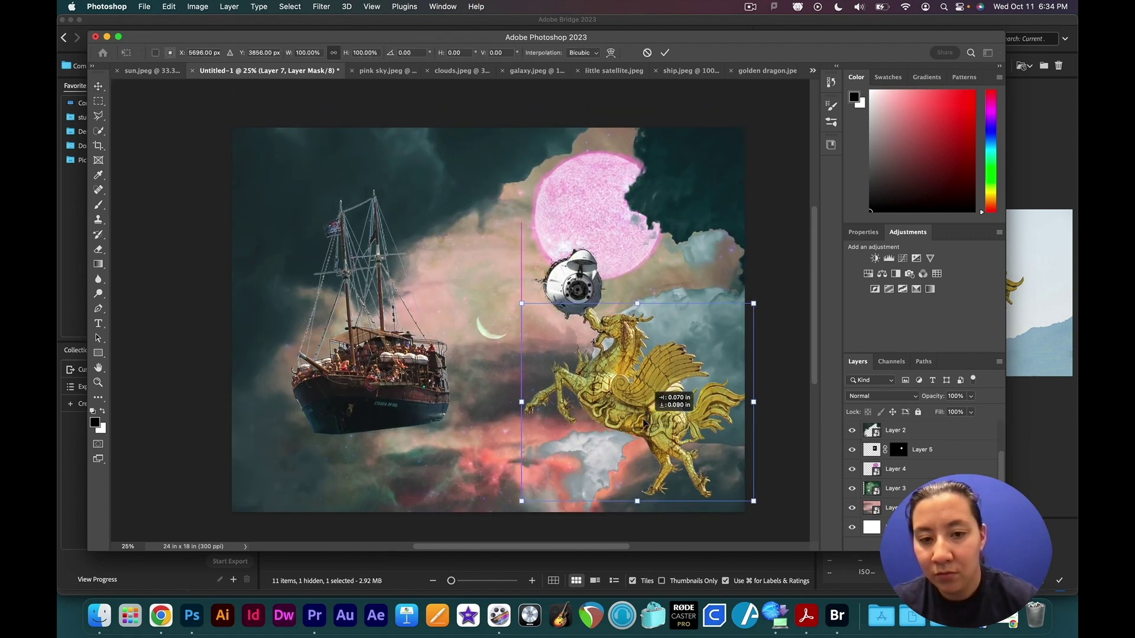
pyautogui.press('Return')
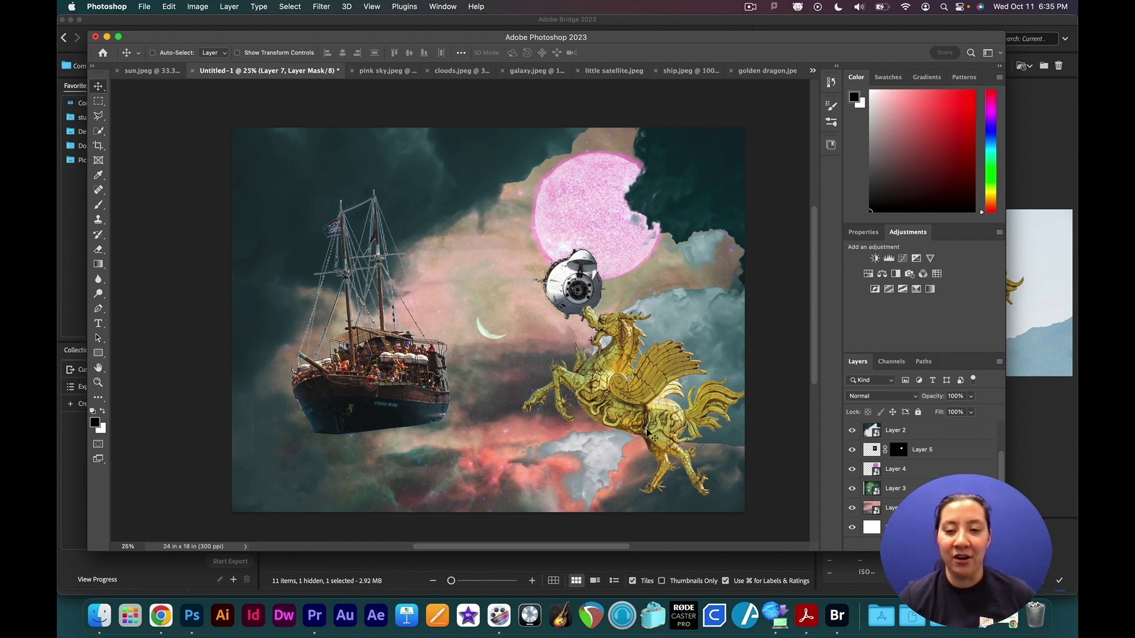
# Step: Switch to Adobe Bridge and open pyro.jpeg and fire.jpeg from the Final folder in Photoshop
pyautogui.press('super+Tab')
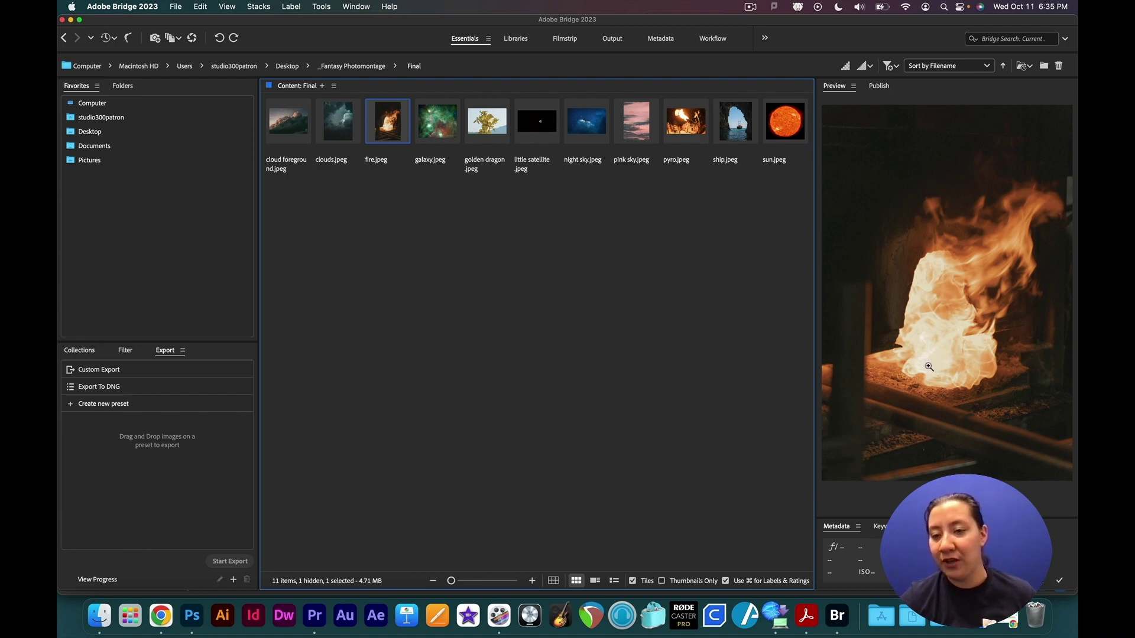
pyautogui.click(686, 122)
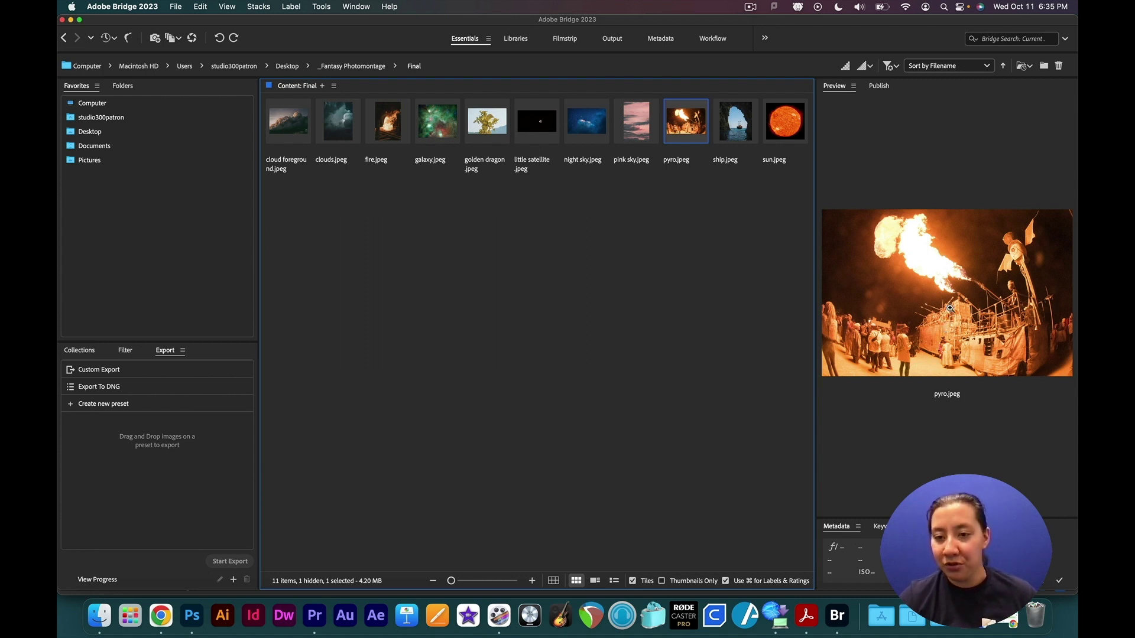
pyautogui.doubleClick(692, 133)
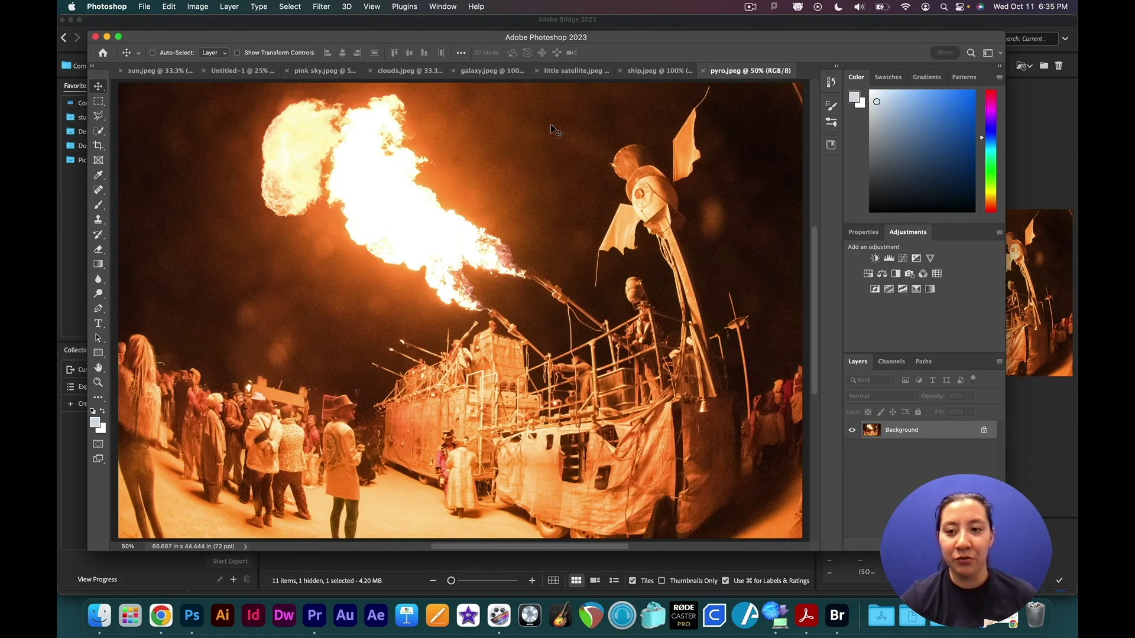
pyautogui.hotkey('ctrl', 'Up')
pyautogui.click(816, 428)
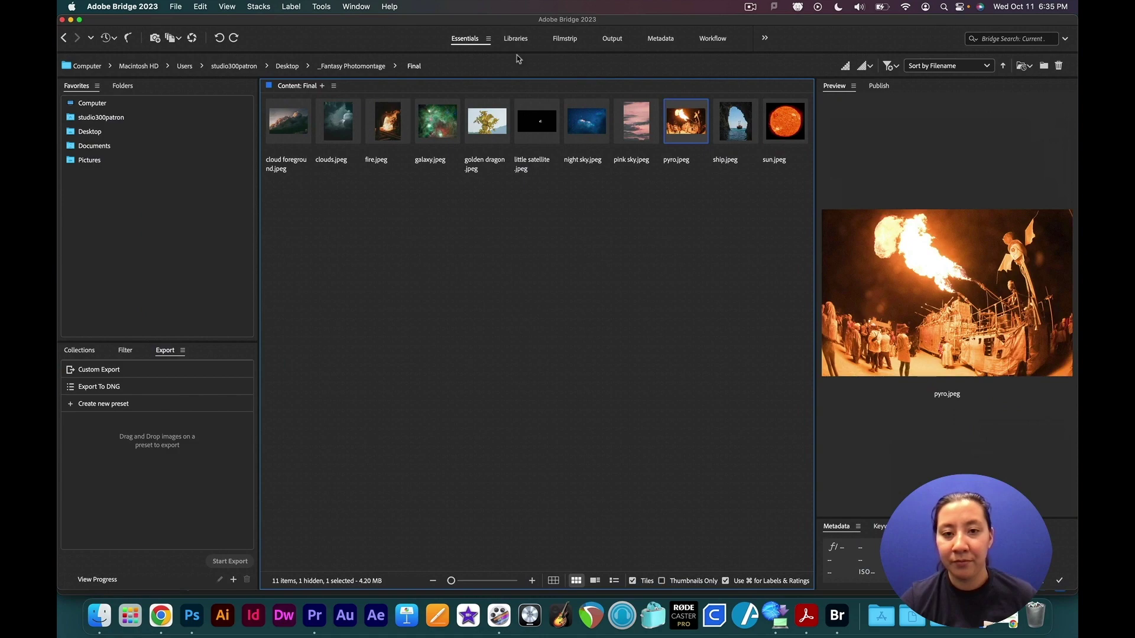
pyautogui.doubleClick(392, 129)
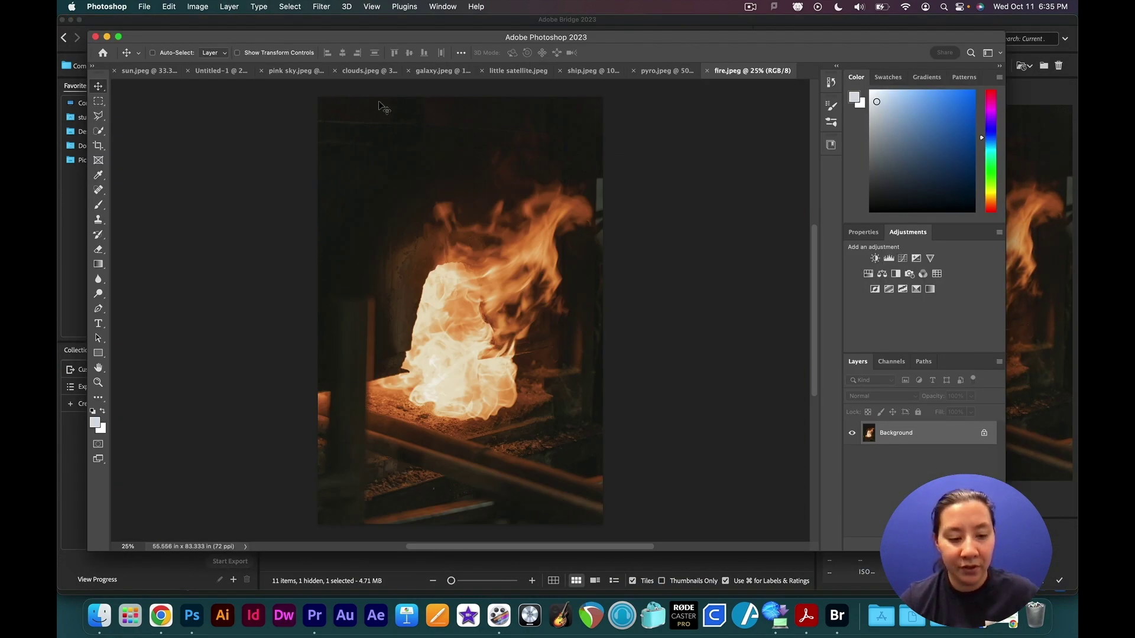
# Step: Crop fire.jpeg closely around the flames, removing the dark surroundings above, beside and below them
pyautogui.click(101, 146)
pyautogui.moveTo(456, 98); pyautogui.dragTo(458, 145)
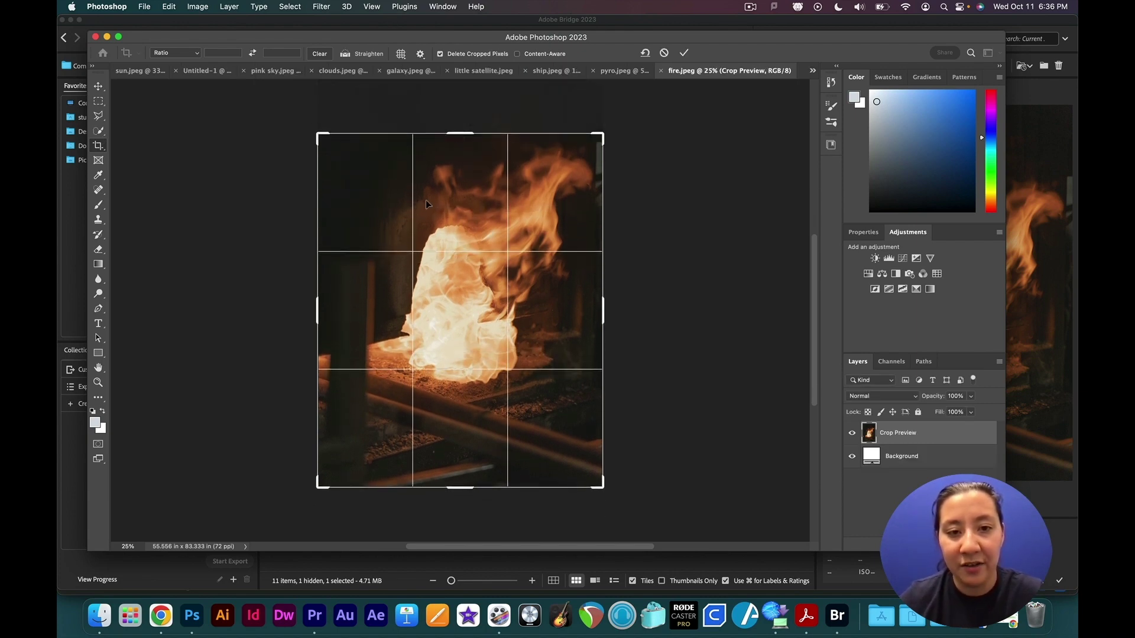
pyautogui.moveTo(318, 313); pyautogui.dragTo(362, 307)
pyautogui.moveTo(460, 489); pyautogui.dragTo(462, 442)
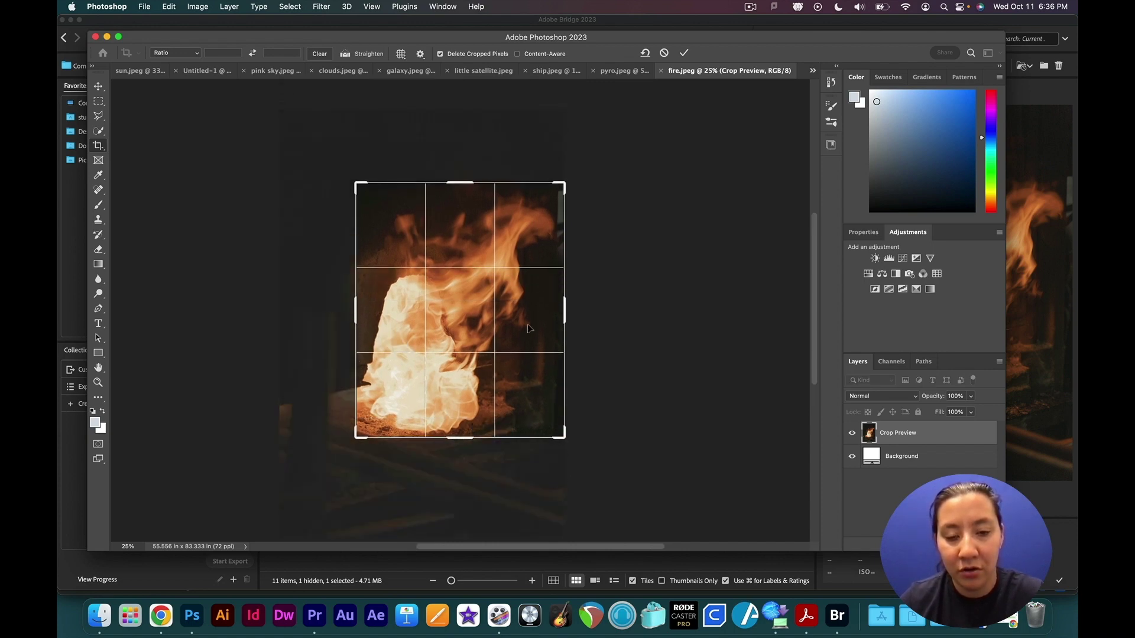
pyautogui.moveTo(565, 317); pyautogui.dragTo(563, 317)
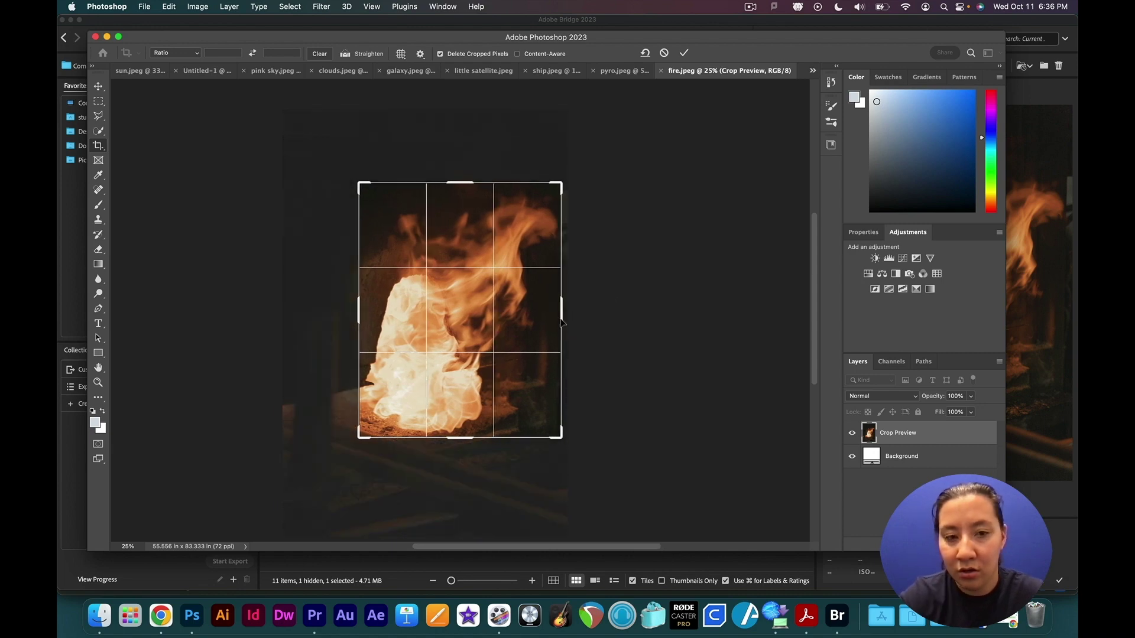
pyautogui.press('Return')
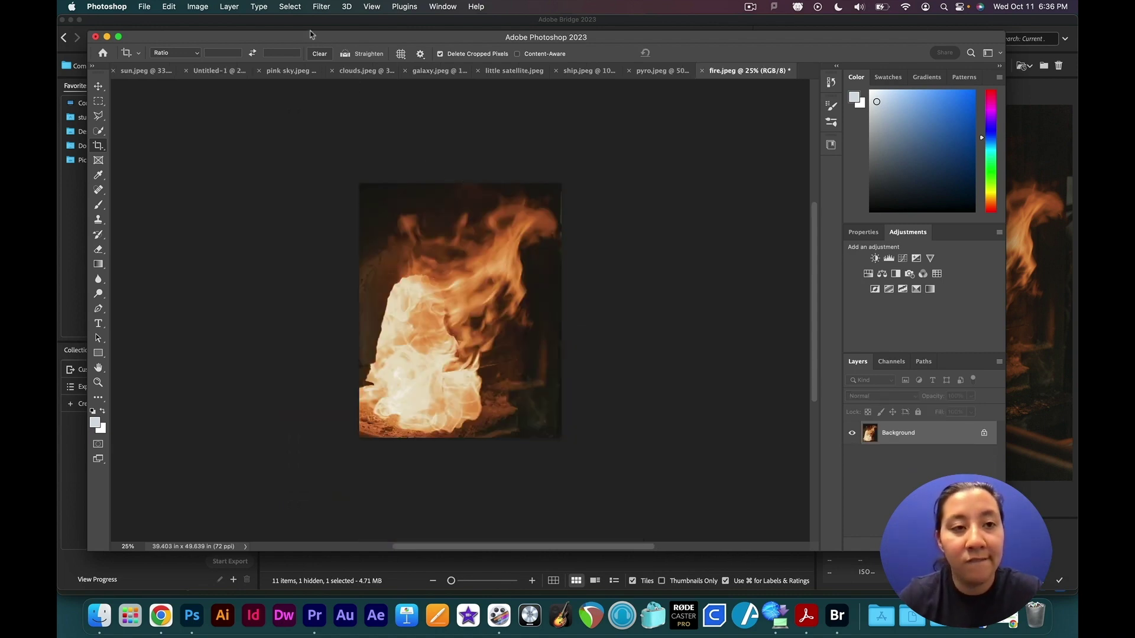
# Step: Isolate the flames with a layer mask from a non-inverted Color Range selection, sampling across the bright and orange tones at fuzziness 40
pyautogui.click(229, 7)
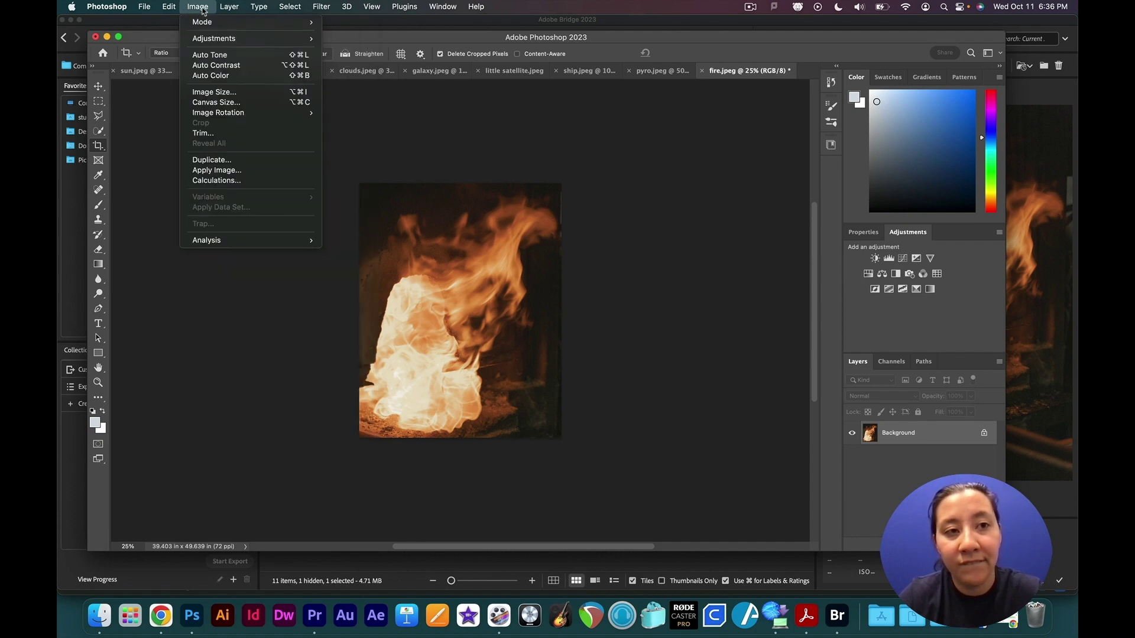
pyautogui.moveTo(287, 6)
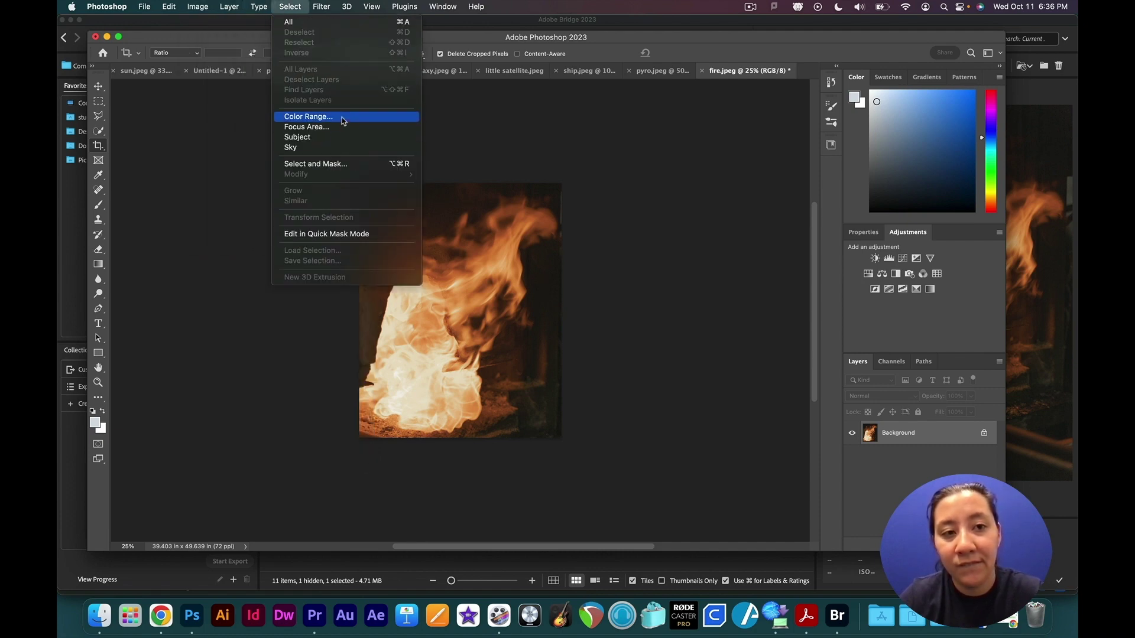
pyautogui.click(308, 117)
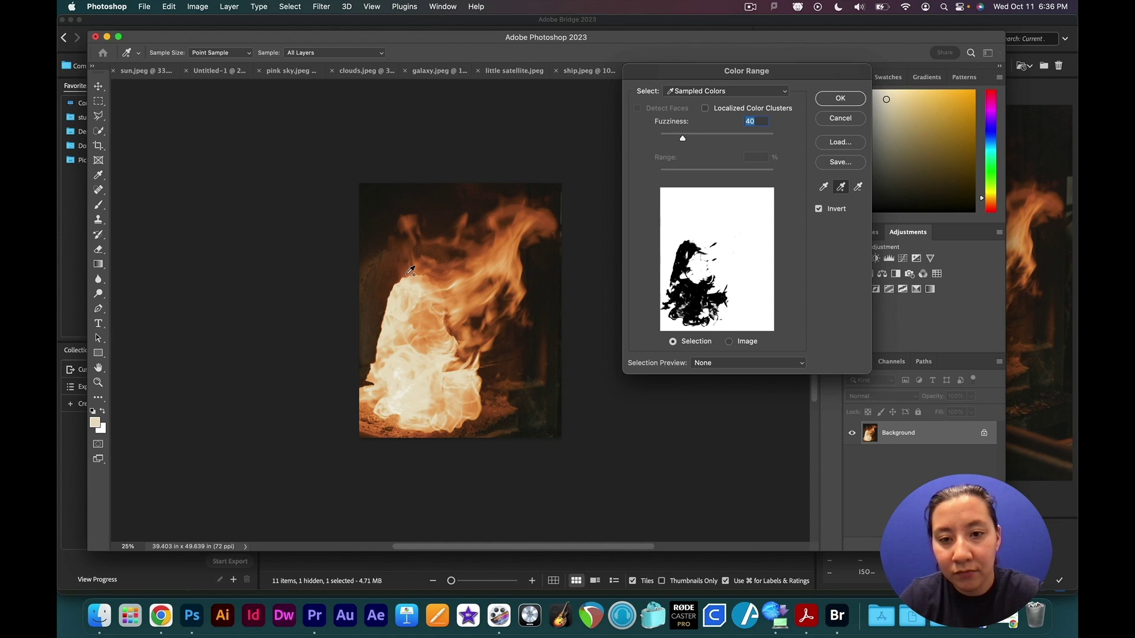
pyautogui.click(414, 278)
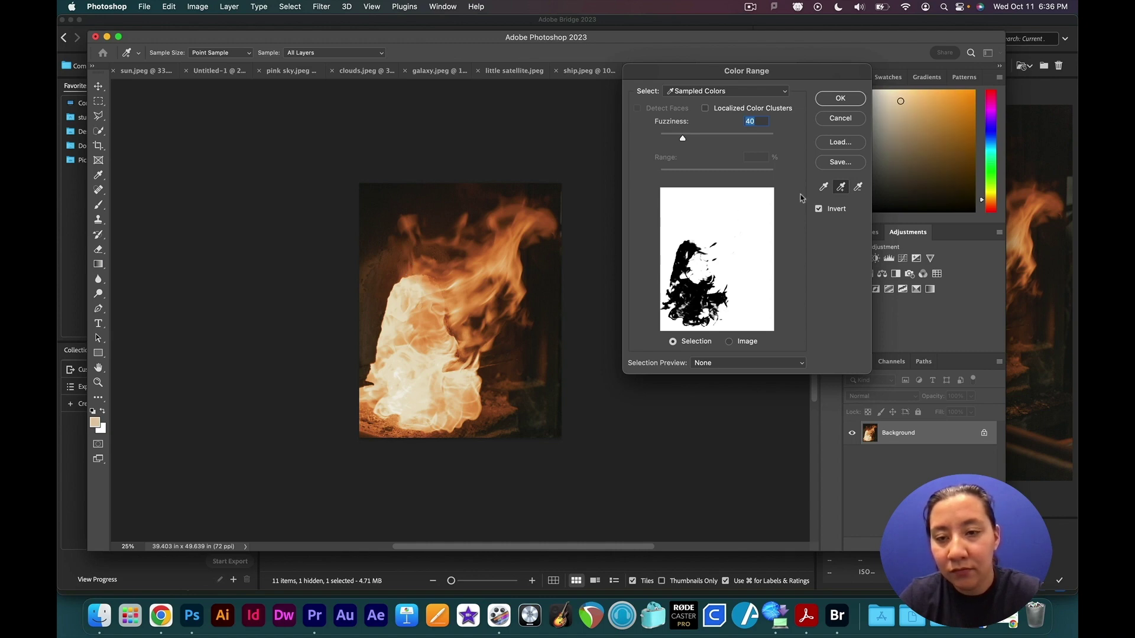
pyautogui.click(818, 209)
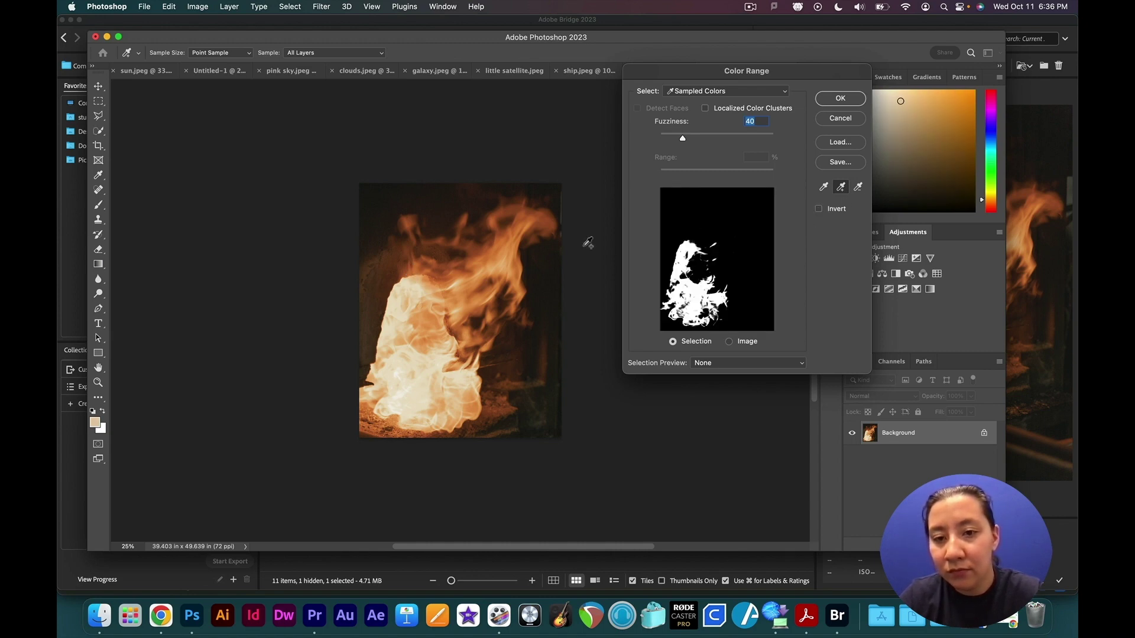
pyautogui.moveTo(435, 309)
pyautogui.mouseDown()
pyautogui.moveTo(546, 224)
pyautogui.moveTo(460, 416)
pyautogui.moveTo(394, 399)
pyautogui.moveTo(438, 310)
pyautogui.moveTo(408, 293)
pyautogui.moveTo(395, 311)
pyautogui.moveTo(377, 369)
pyautogui.moveTo(392, 402)
pyautogui.mouseUp()
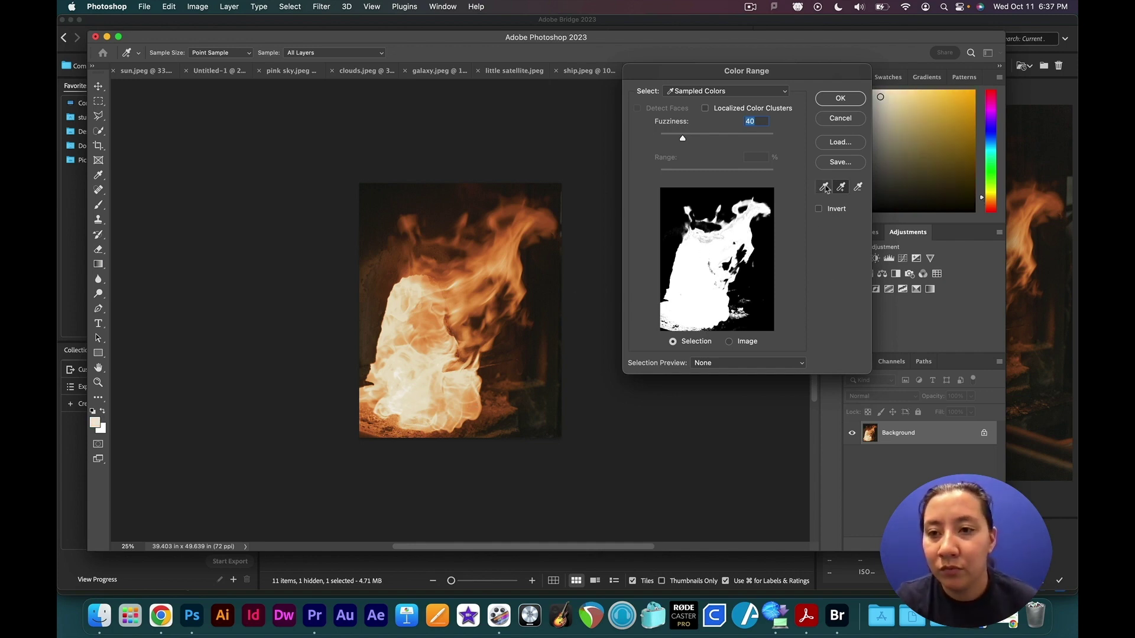
pyautogui.click(841, 99)
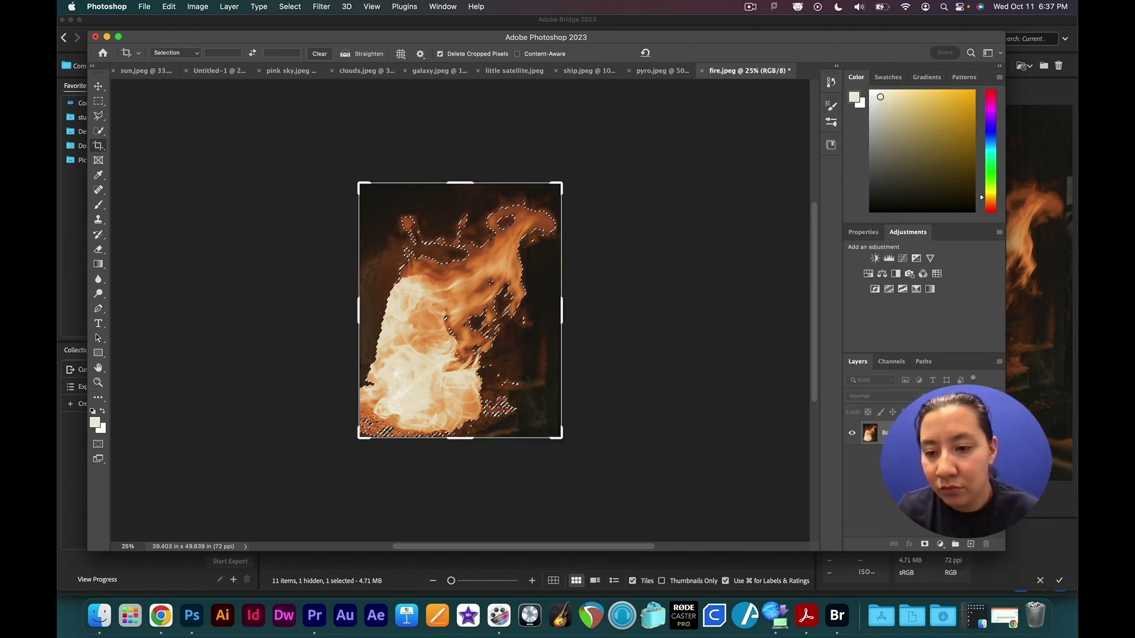
pyautogui.click(926, 545)
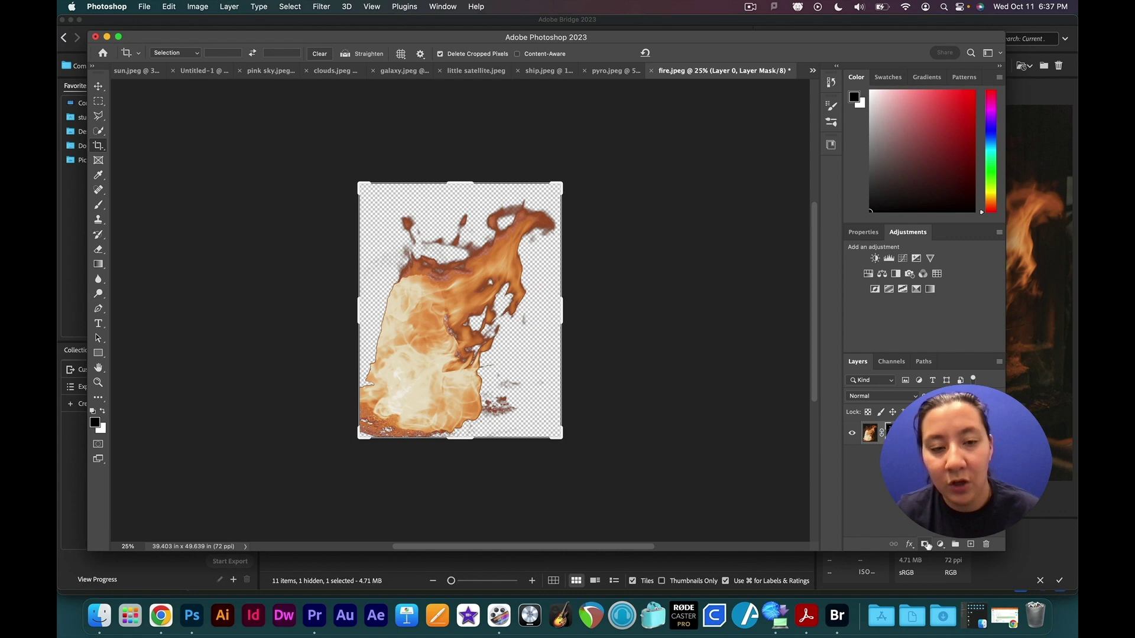
# Step: Copy the masked fire into the Untitled-1 poster as a new layer and convert it to a smart object
pyautogui.moveTo(936, 438); pyautogui.dragTo(488, 307)
pyautogui.press('Return')
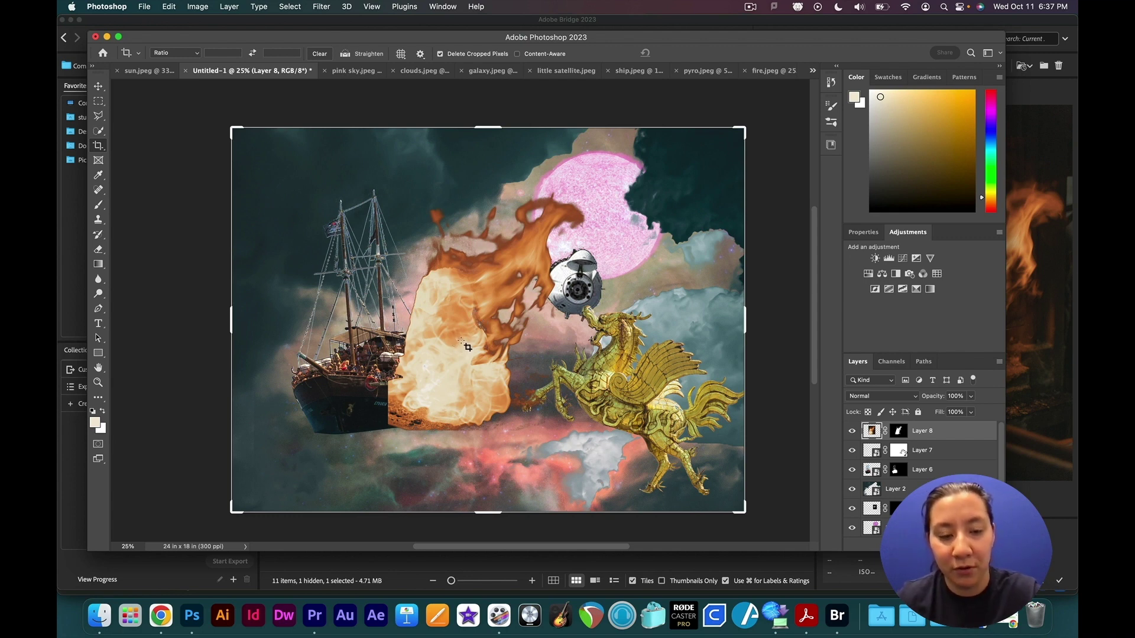
pyautogui.click(99, 90)
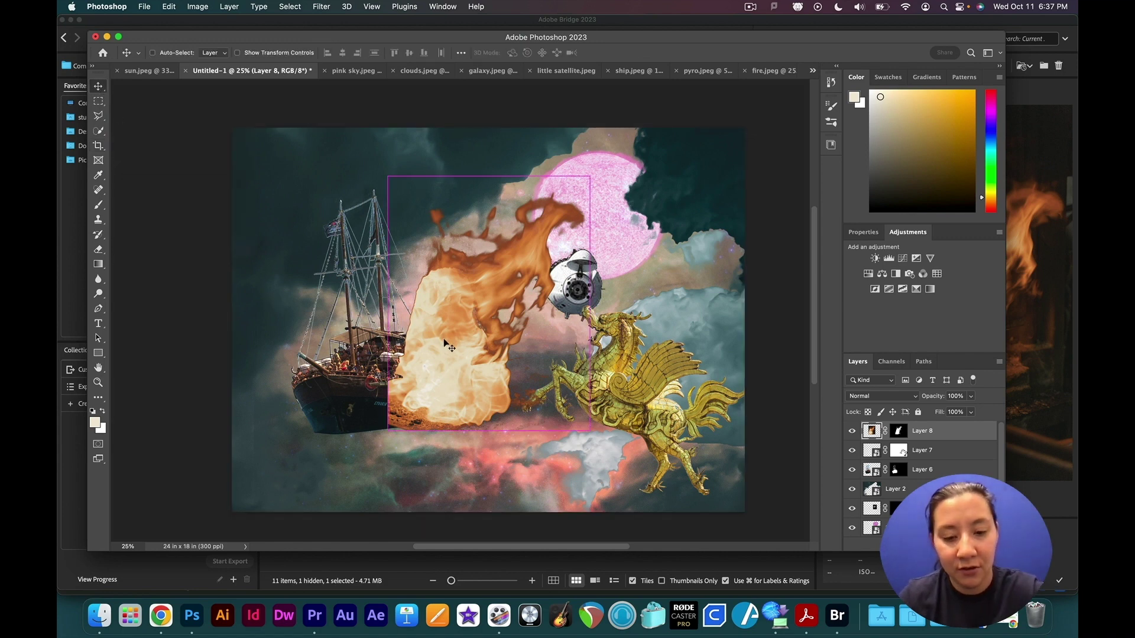
pyautogui.rightClick(966, 433)
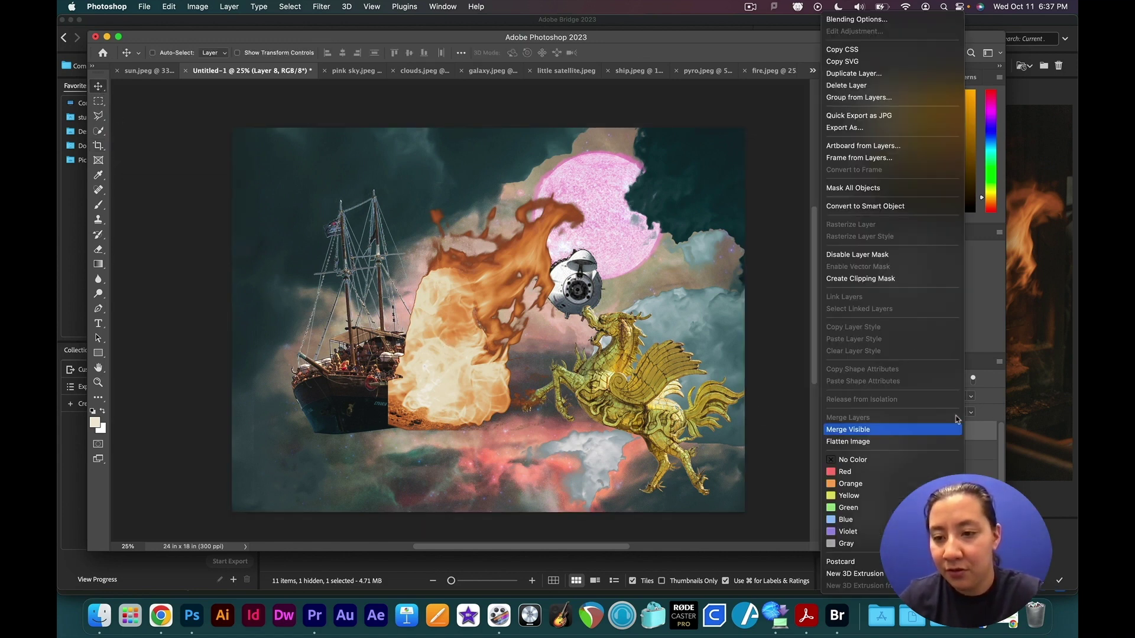
pyautogui.click(886, 203)
# Step: Scale the fire to about 32%, place it over the ship's stern and set its blend mode to Color Dodge
pyautogui.press('super+t')
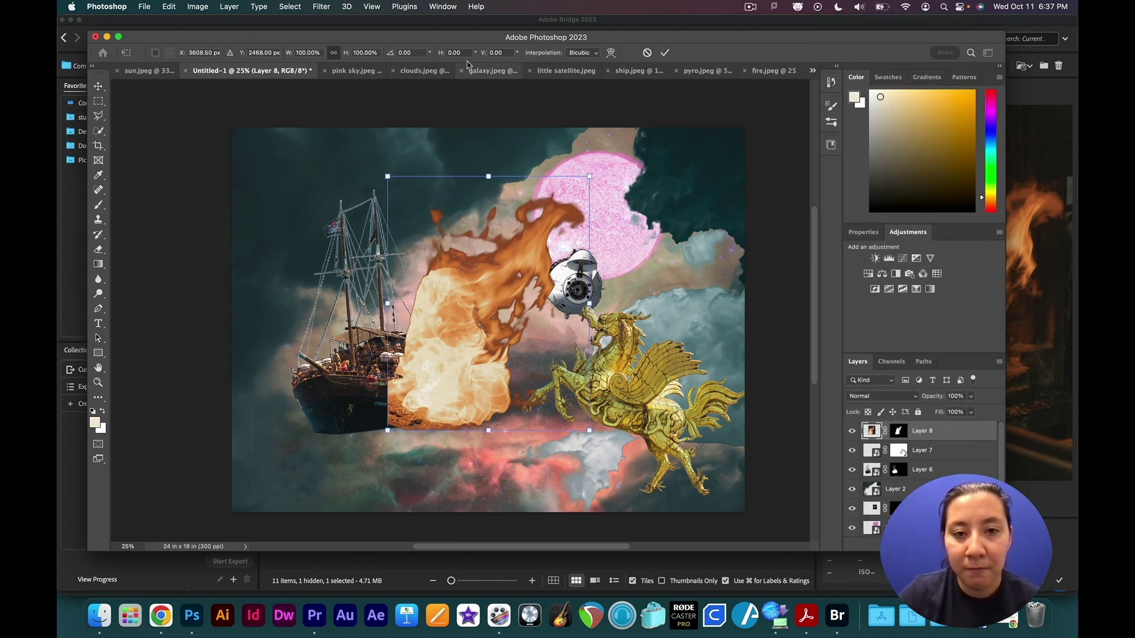
pyautogui.moveTo(589, 179); pyautogui.dragTo(467, 366)
pyautogui.moveTo(463, 362); pyautogui.dragTo(465, 346)
pyautogui.moveTo(402, 416); pyautogui.dragTo(410, 413)
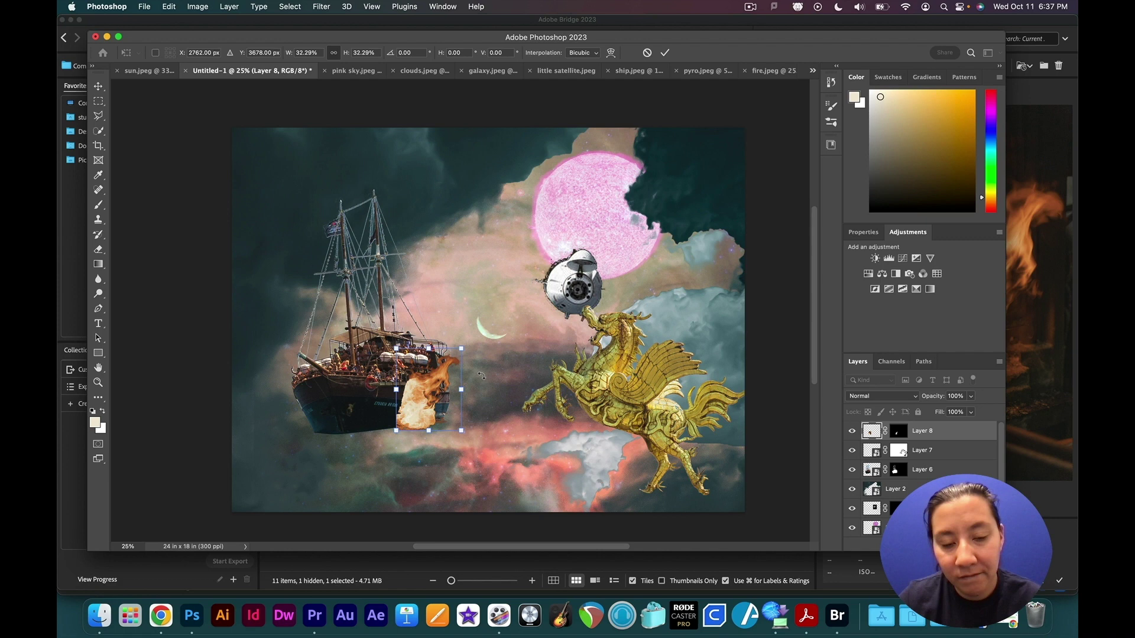
pyautogui.press('Return')
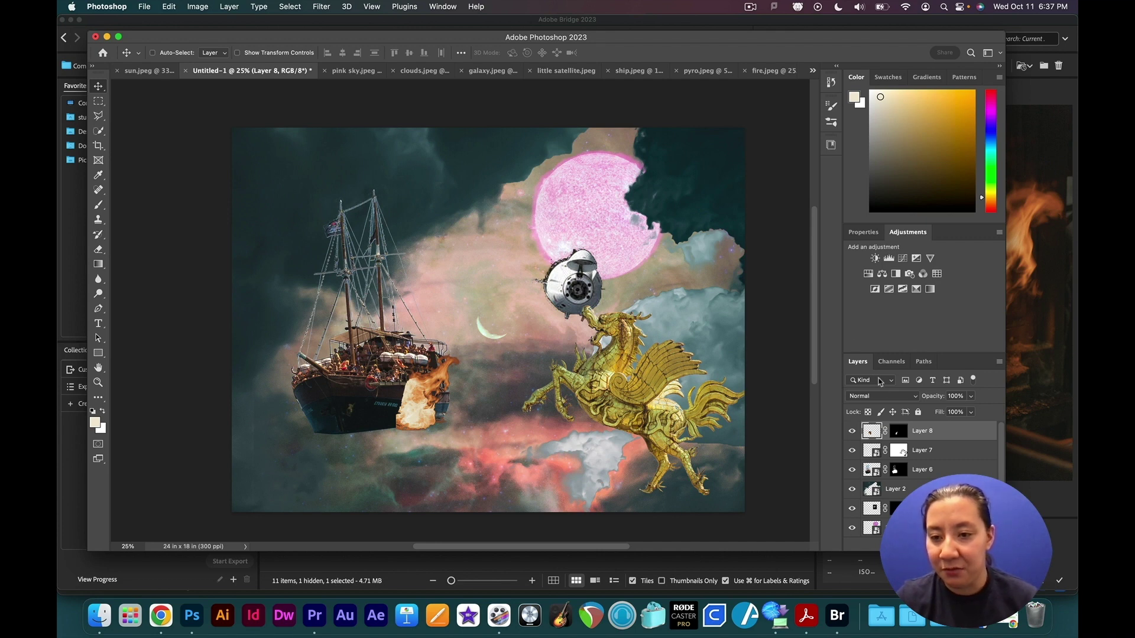
pyautogui.click(896, 402)
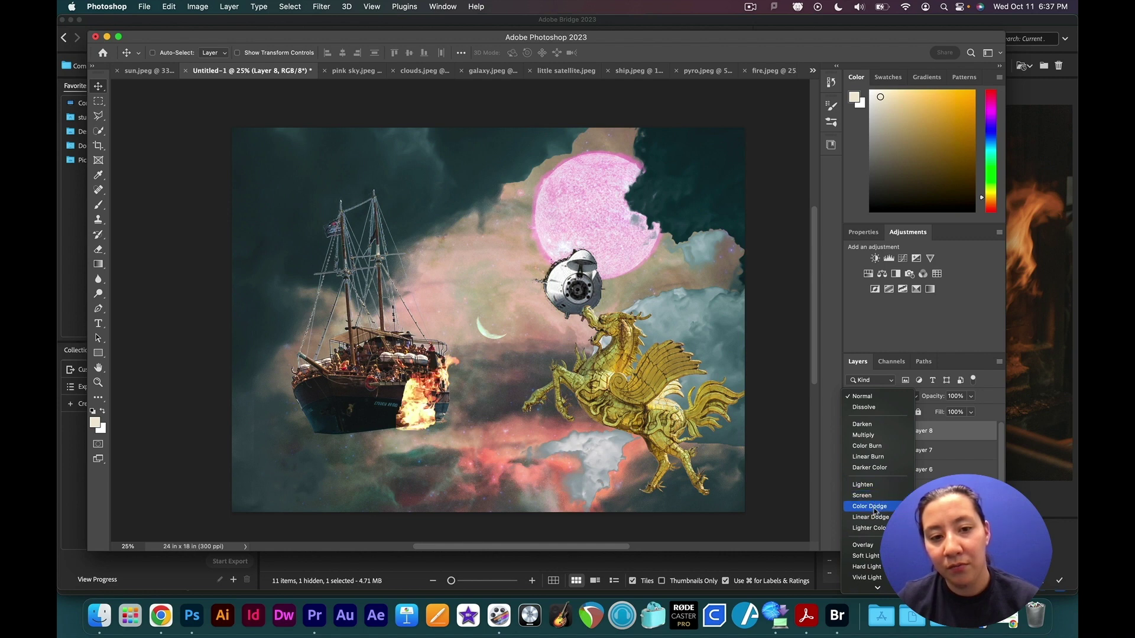
pyautogui.click(874, 511)
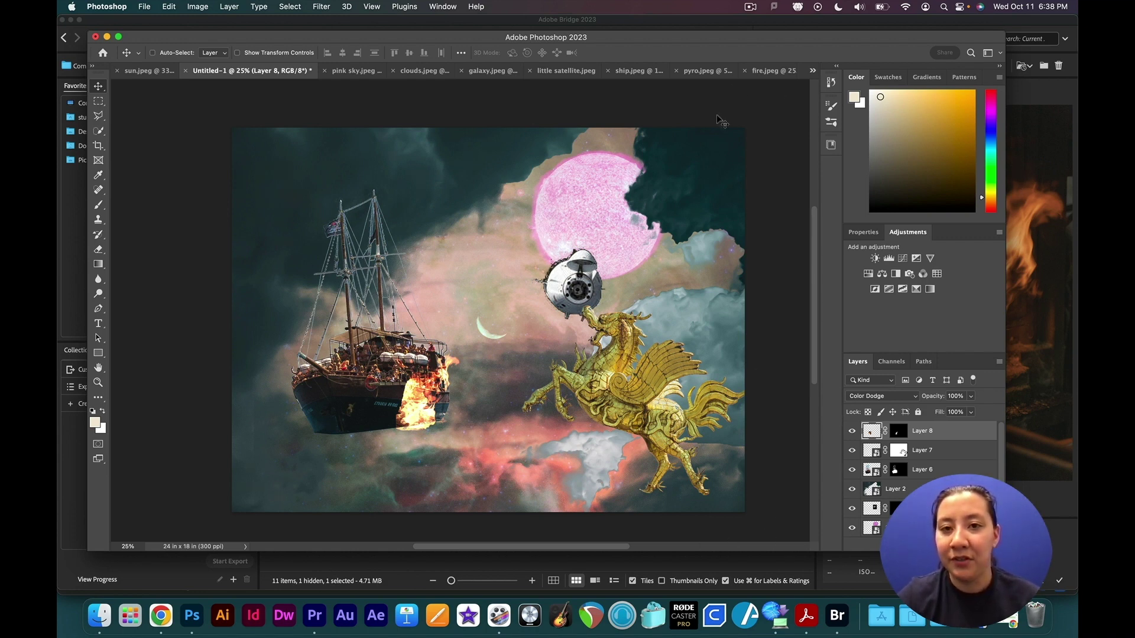
# Step: Crop pyro.jpeg closely around the burst of flame, removing the crowd, the vehicle and the dark surroundings
pyautogui.click(717, 70)
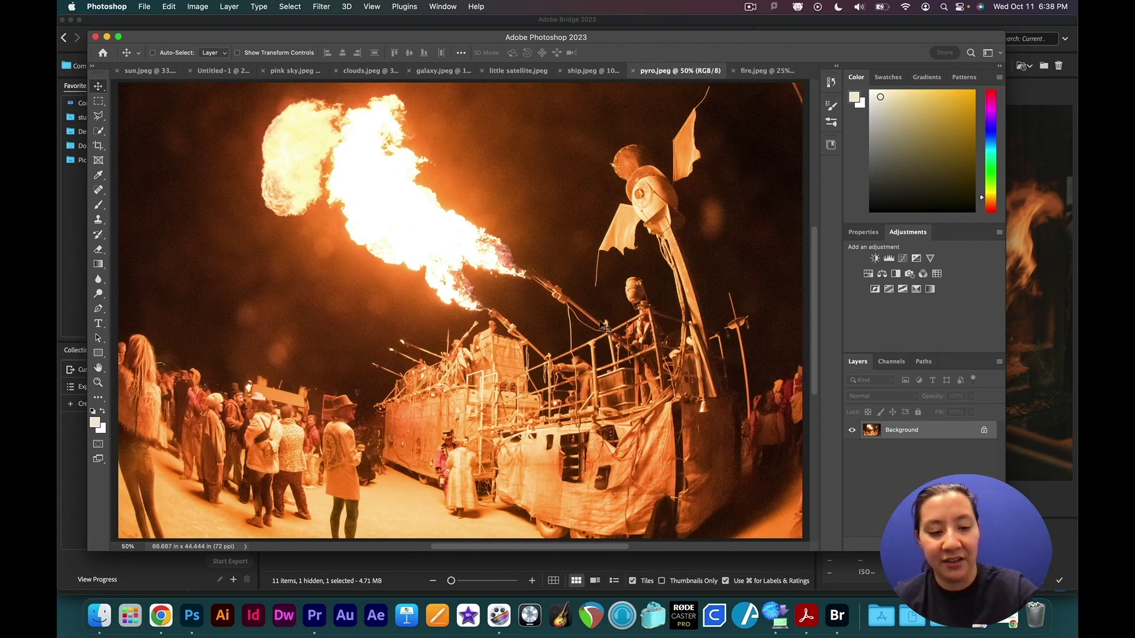
pyautogui.click(98, 145)
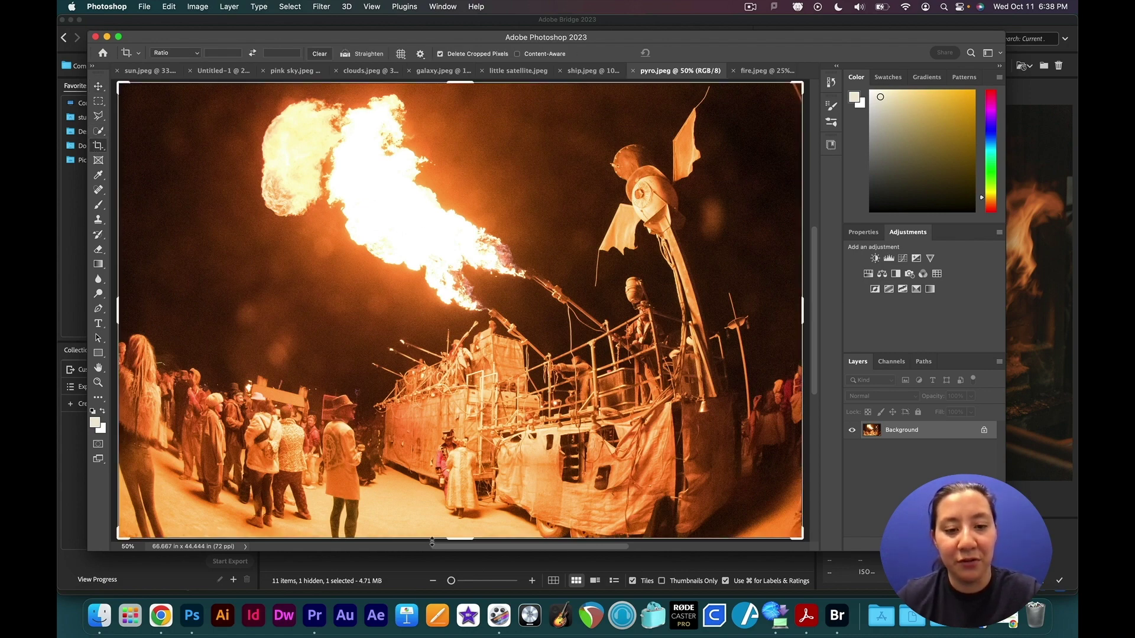
pyautogui.moveTo(462, 544); pyautogui.dragTo(477, 450)
pyautogui.moveTo(802, 300); pyautogui.dragTo(663, 312)
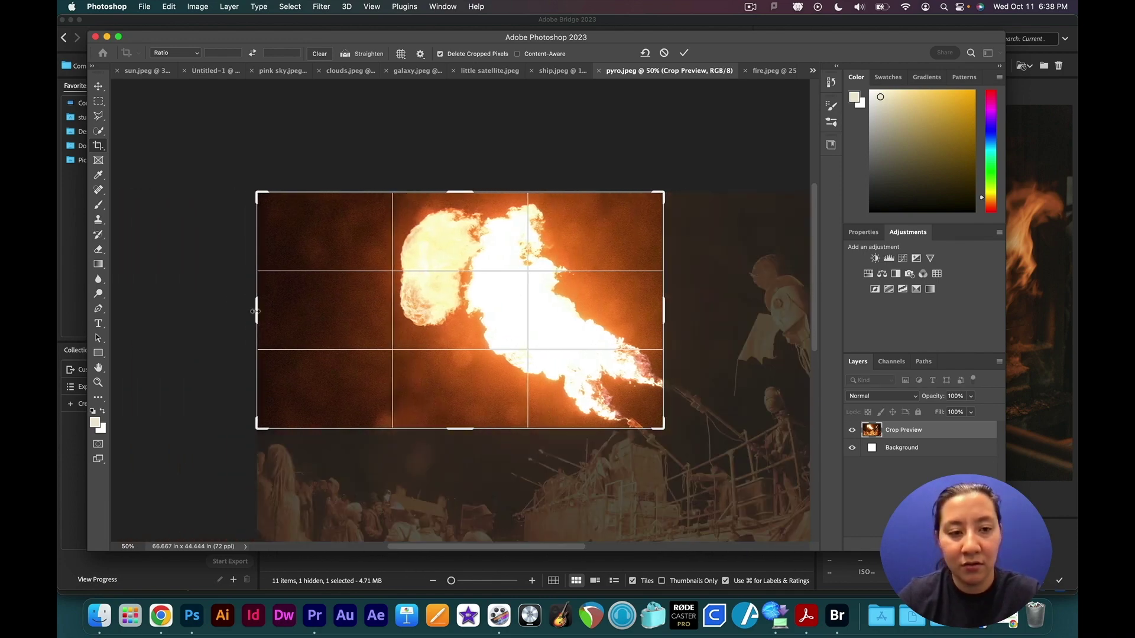
pyautogui.moveTo(253, 311); pyautogui.dragTo(339, 338)
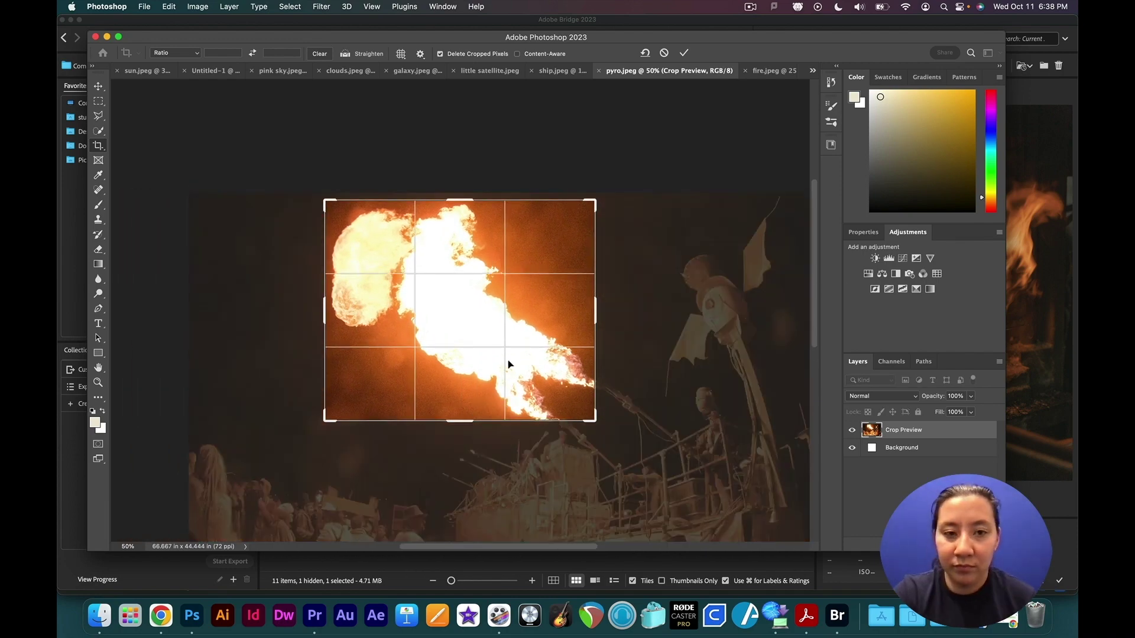
pyautogui.press('Return')
# Step: Isolate the flame burst with a layer mask from a non-inverted Color Range selection, sampling its bright tones at fuzziness 40
pyautogui.click(290, 7)
pyautogui.click(354, 115)
pyautogui.moveTo(357, 222)
pyautogui.mouseDown()
pyautogui.moveTo(354, 291)
pyautogui.moveTo(471, 303)
pyautogui.moveTo(457, 260)
pyautogui.mouseUp()
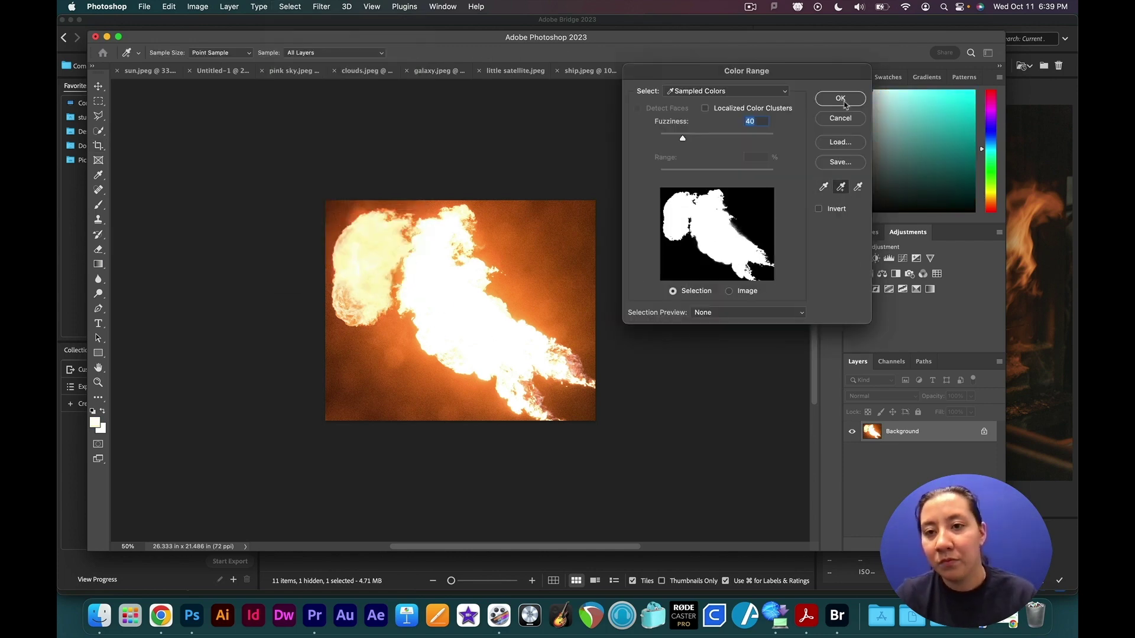
pyautogui.press('Return')
pyautogui.click(887, 541)
# Step: Copy the masked flame into the Untitled-1 poster, scaled to about 53% and rotated about -22°, so it shoots from the dragon's mouth
pyautogui.moveTo(886, 430); pyautogui.dragTo(440, 290)
pyautogui.press('super+t')
pyautogui.moveTo(532, 308); pyautogui.dragTo(528, 324)
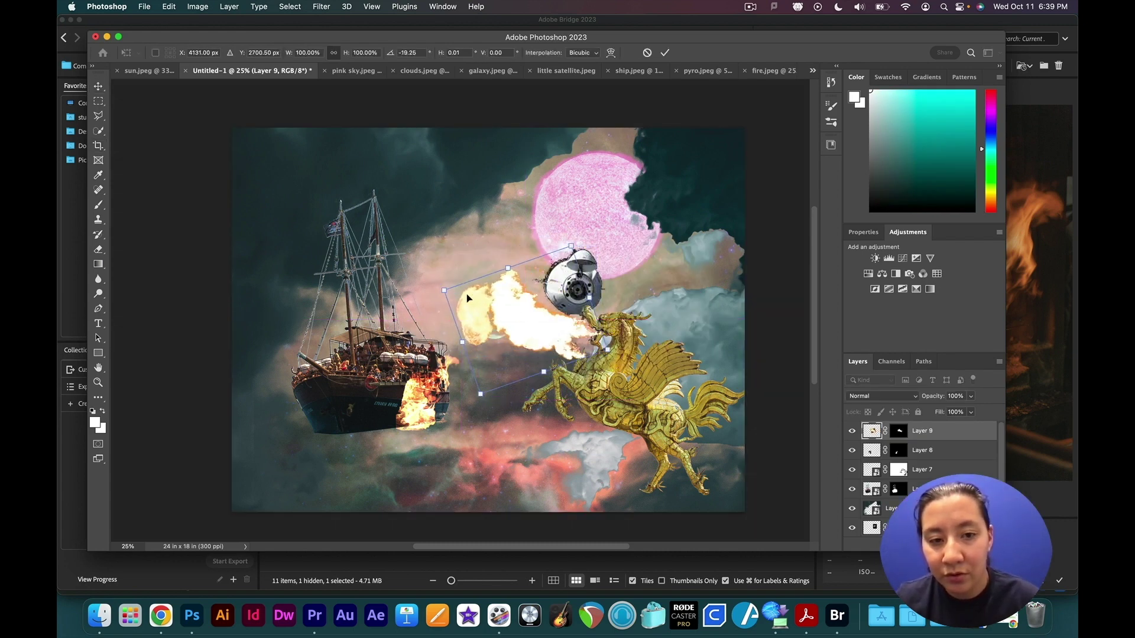
pyautogui.moveTo(436, 291); pyautogui.dragTo(560, 350)
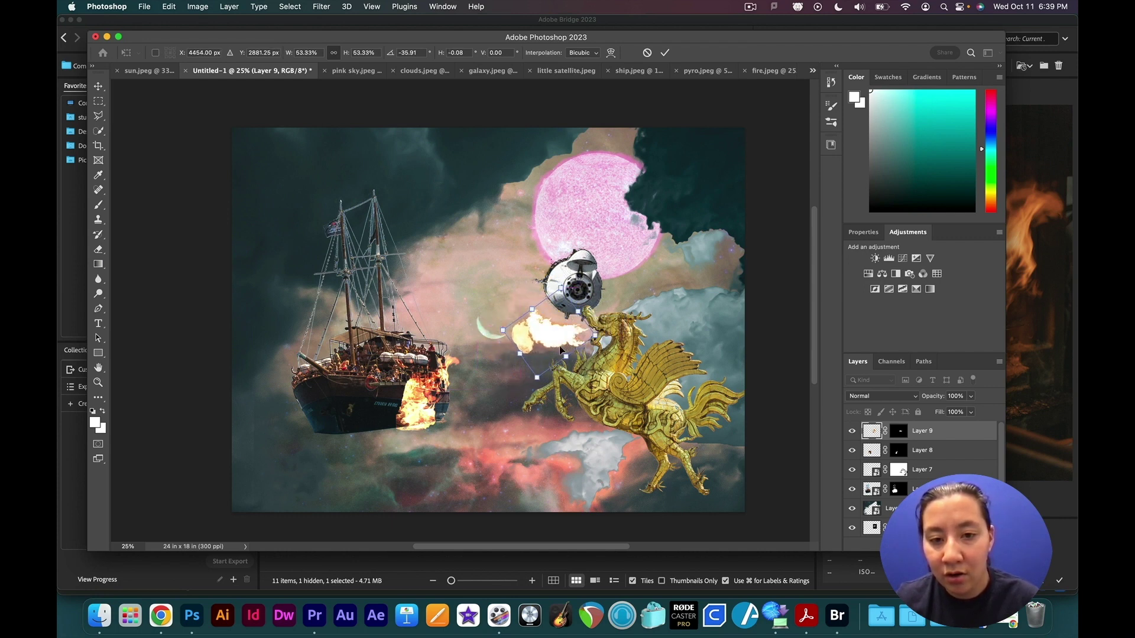
pyautogui.moveTo(490, 329); pyautogui.dragTo(491, 314)
pyautogui.moveTo(546, 341); pyautogui.dragTo(560, 333)
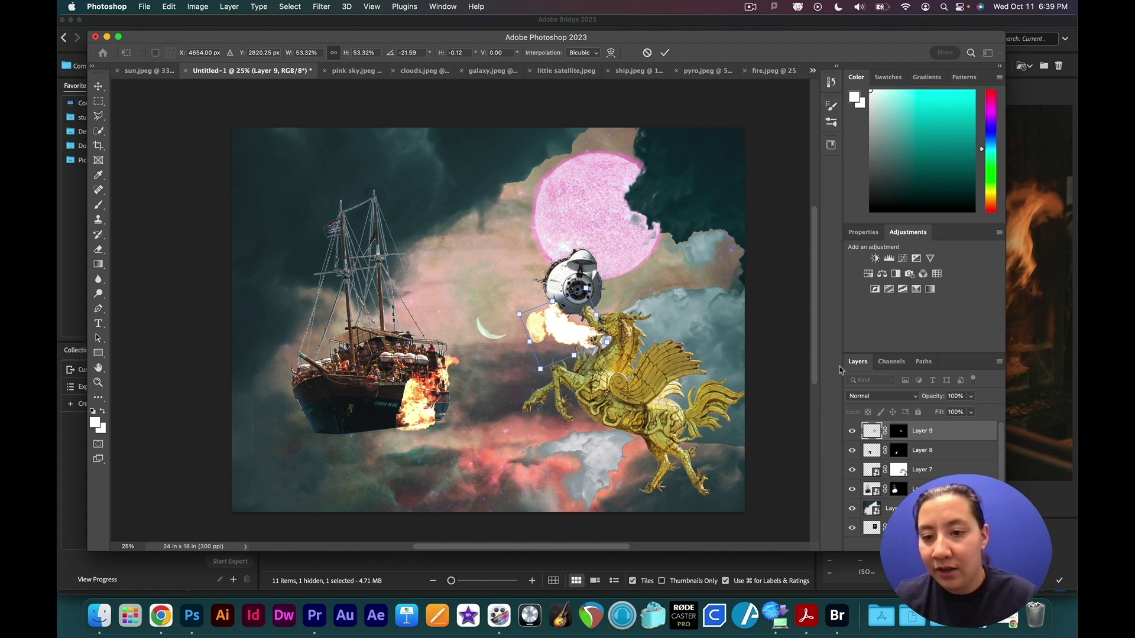
pyautogui.press('Return')
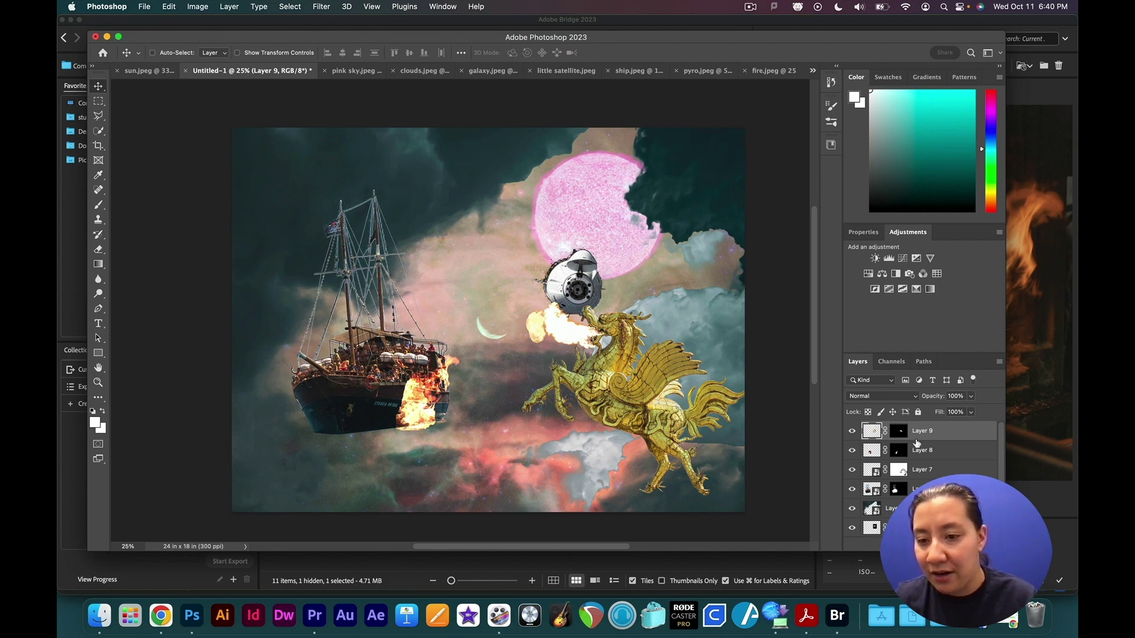
# Step: Convert the dragon's flame layer and the ship's fire layer to smart objects
pyautogui.press('super+z')
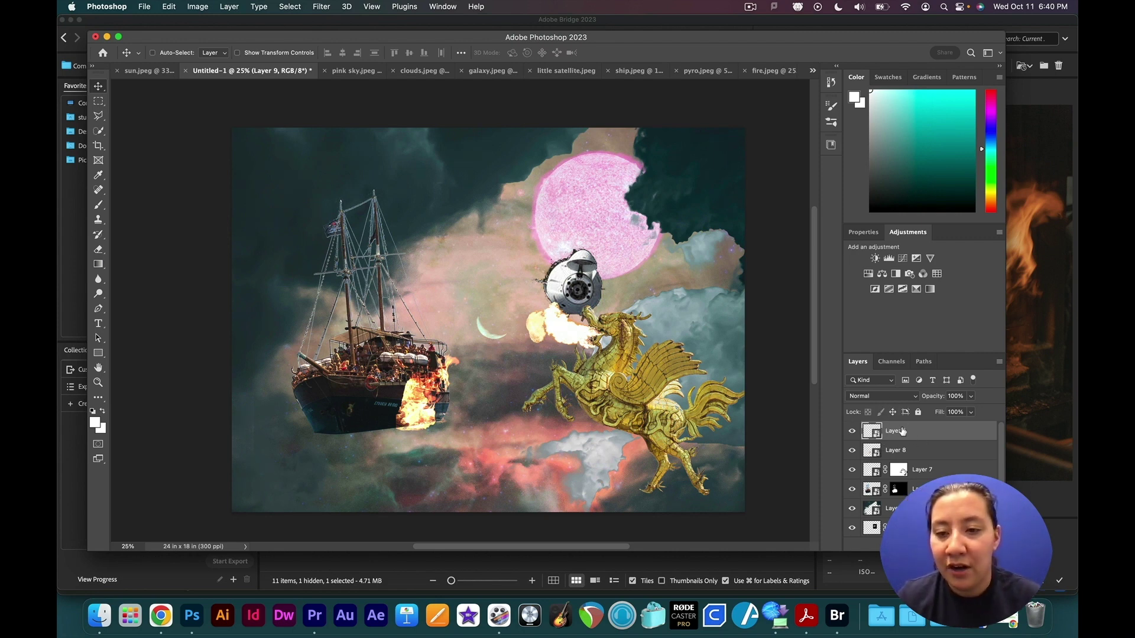
pyautogui.click(900, 397)
pyautogui.click(900, 401)
# Step: Apply a Black & White adjustment to the dragon's flame, tinted magenta with hue 291° and saturation 97%
pyautogui.click(201, 7)
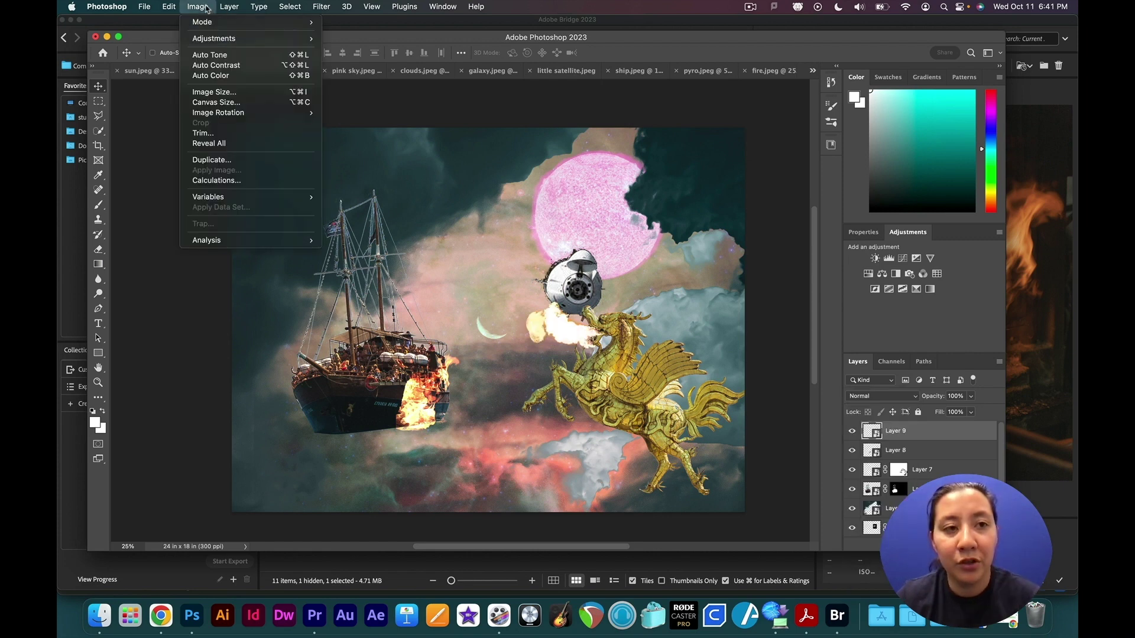
pyautogui.moveTo(215, 39)
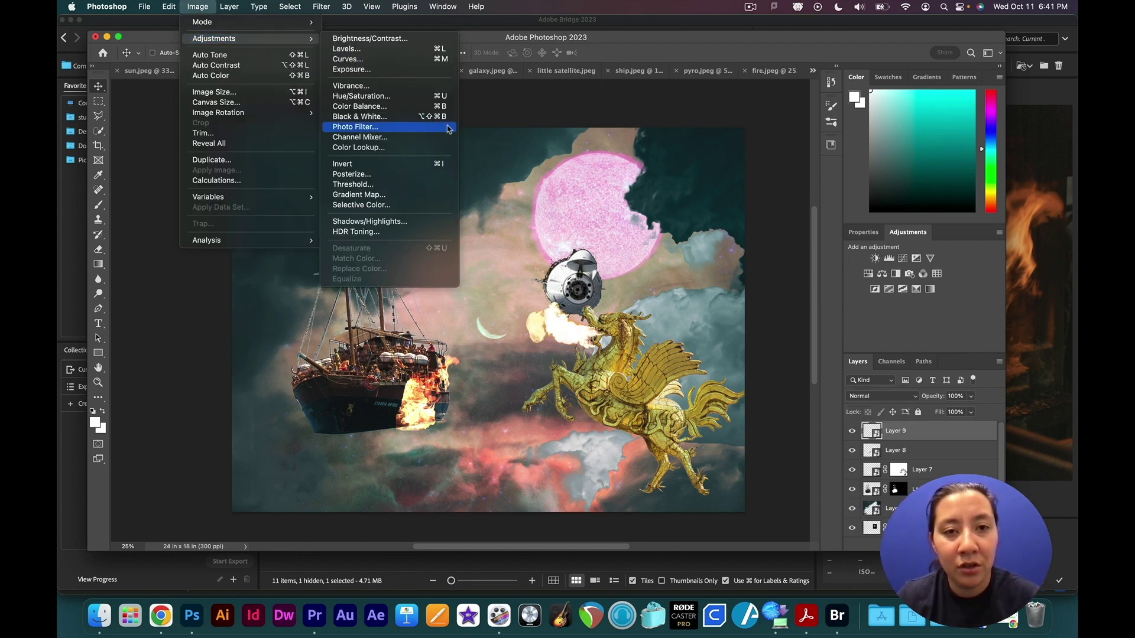
pyautogui.click(407, 123)
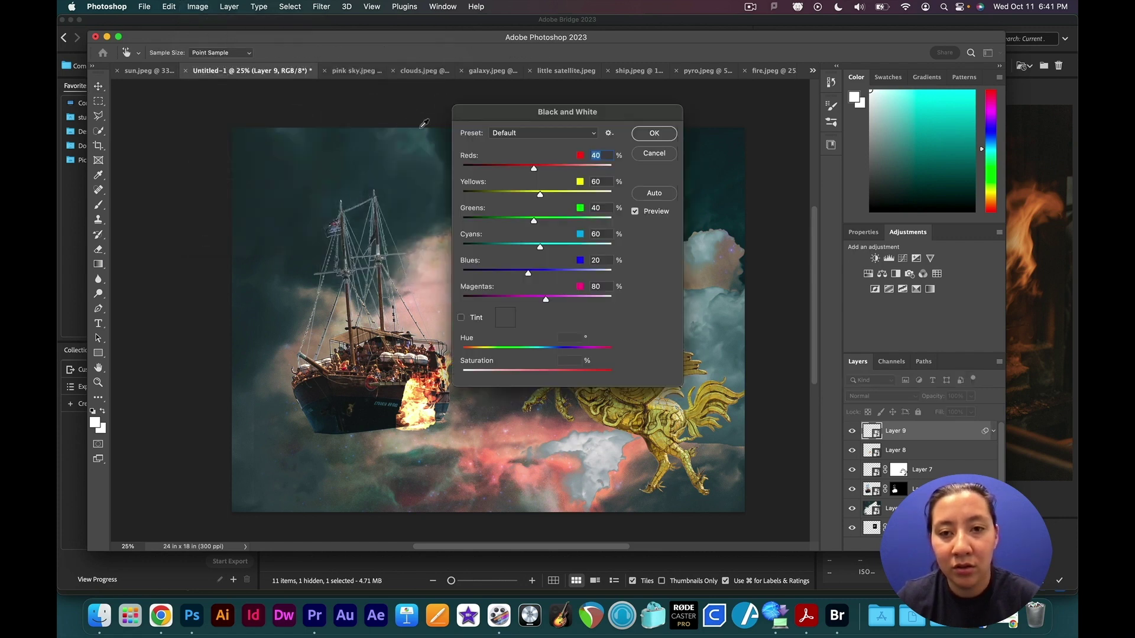
pyautogui.moveTo(549, 126); pyautogui.dragTo(884, 111)
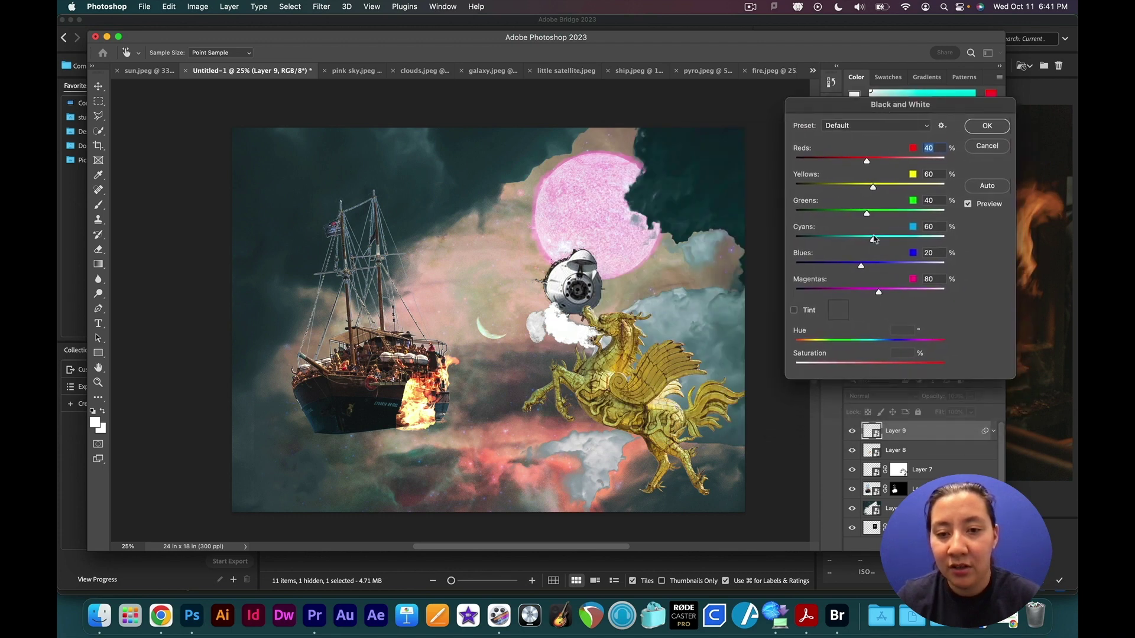
pyautogui.click(794, 311)
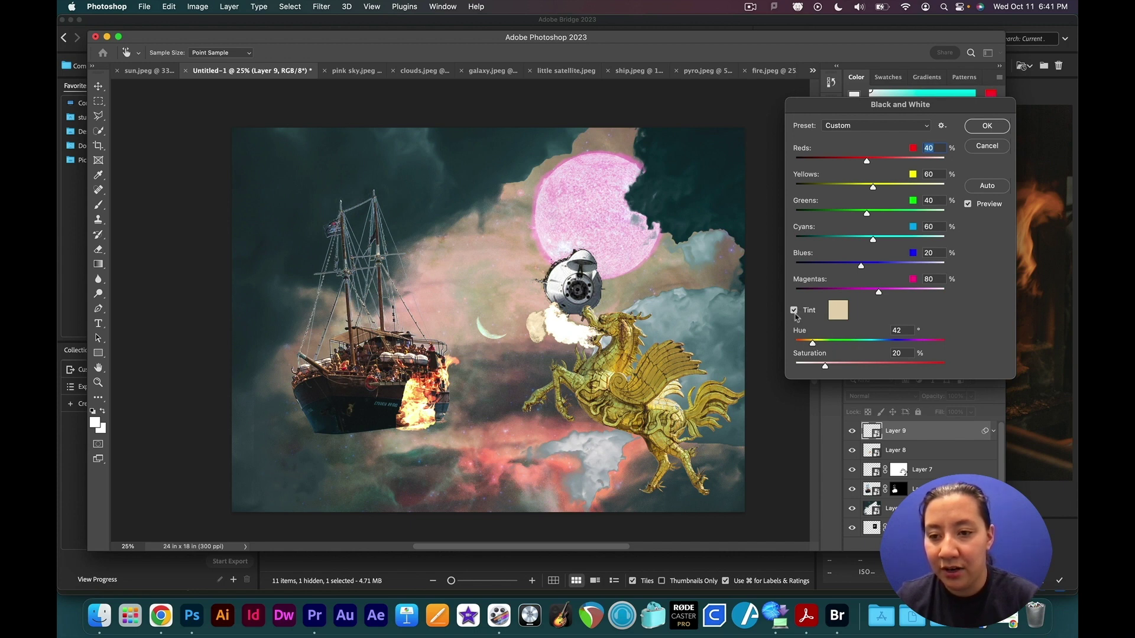
pyautogui.moveTo(814, 342); pyautogui.dragTo(933, 353)
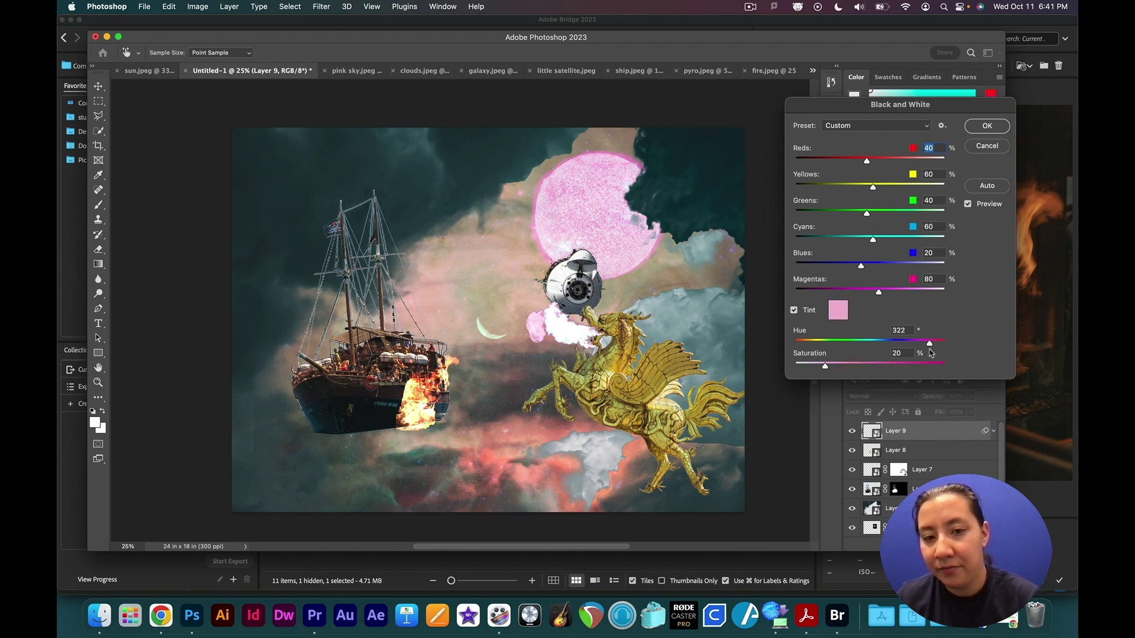
pyautogui.moveTo(829, 366); pyautogui.dragTo(916, 349)
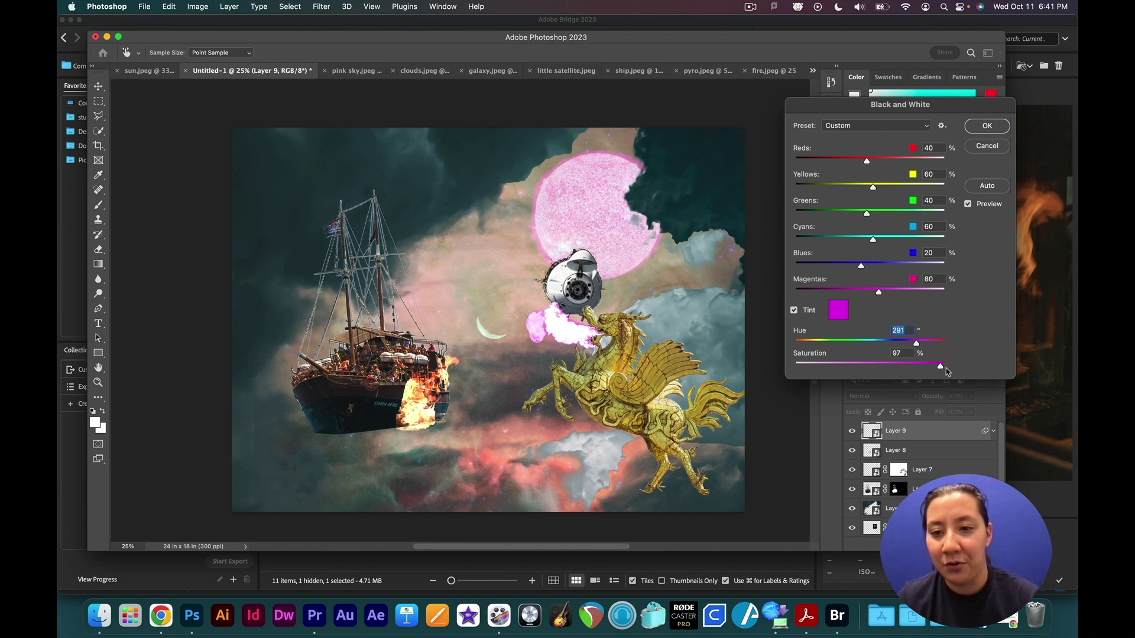
pyautogui.click(987, 128)
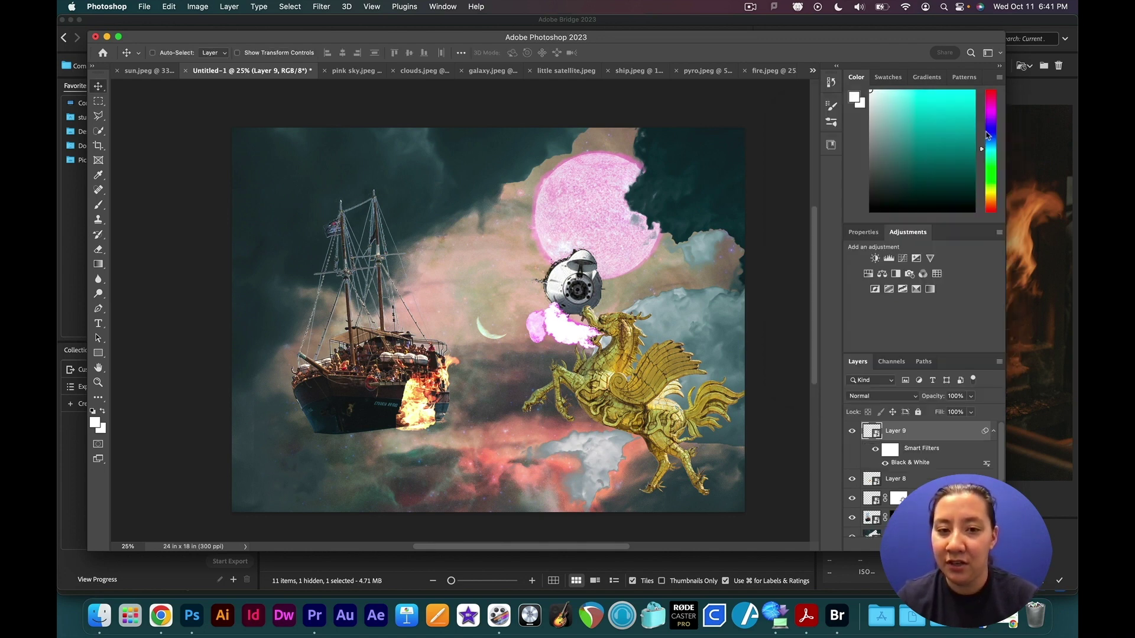
# Step: Set the dragon's flame layer to the Pin Light blend mode
pyautogui.click(891, 399)
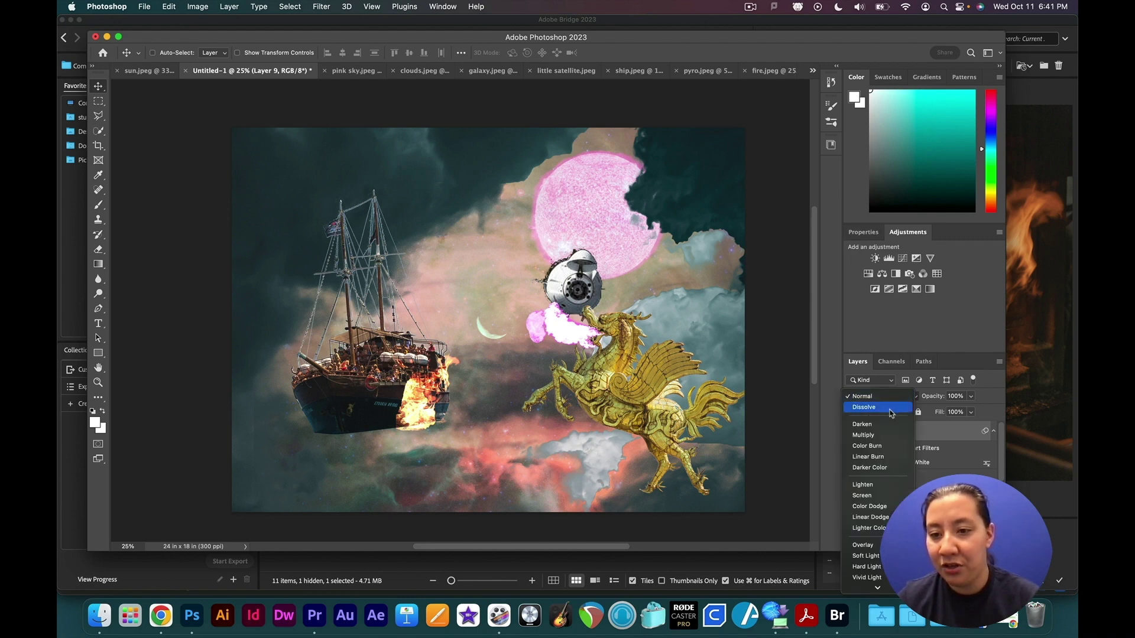
pyautogui.scroll(-3, 884, 472)
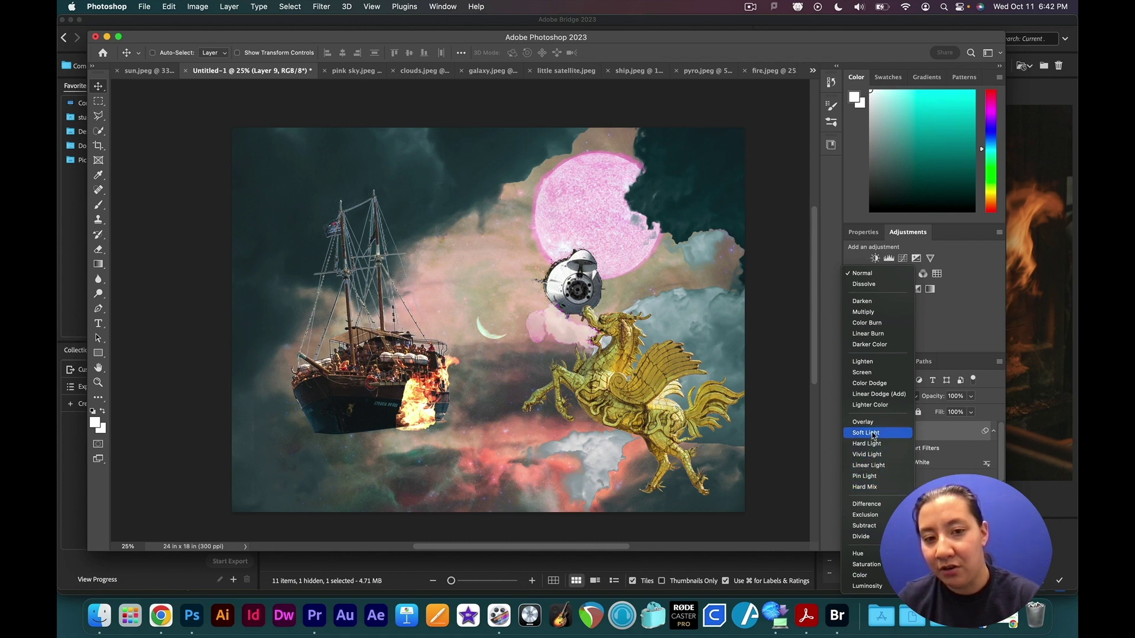
pyautogui.click(873, 479)
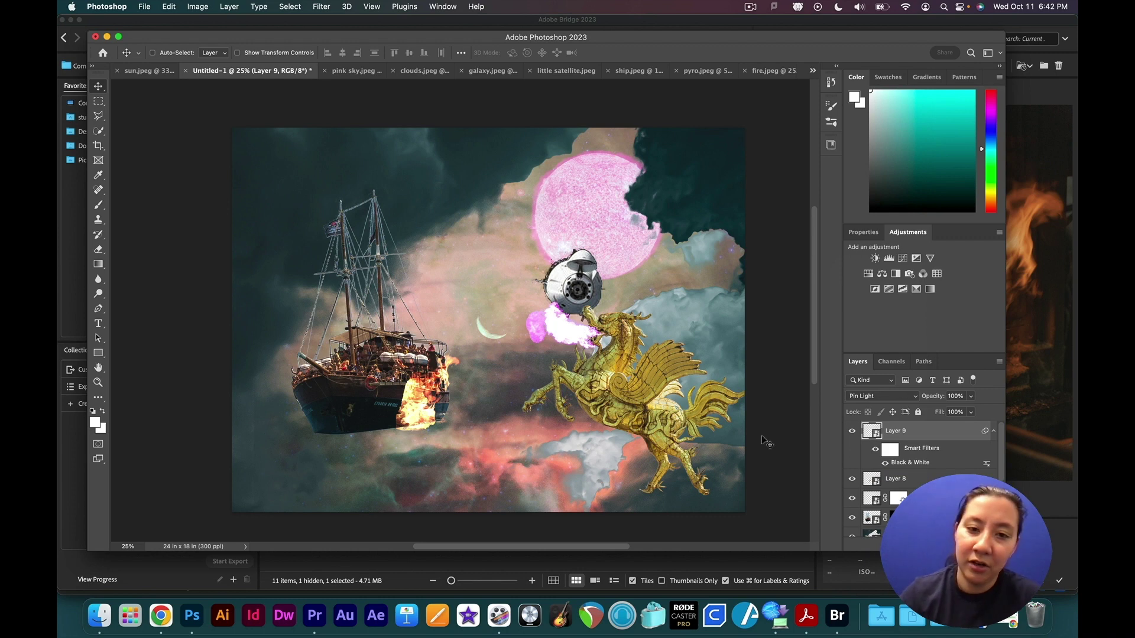